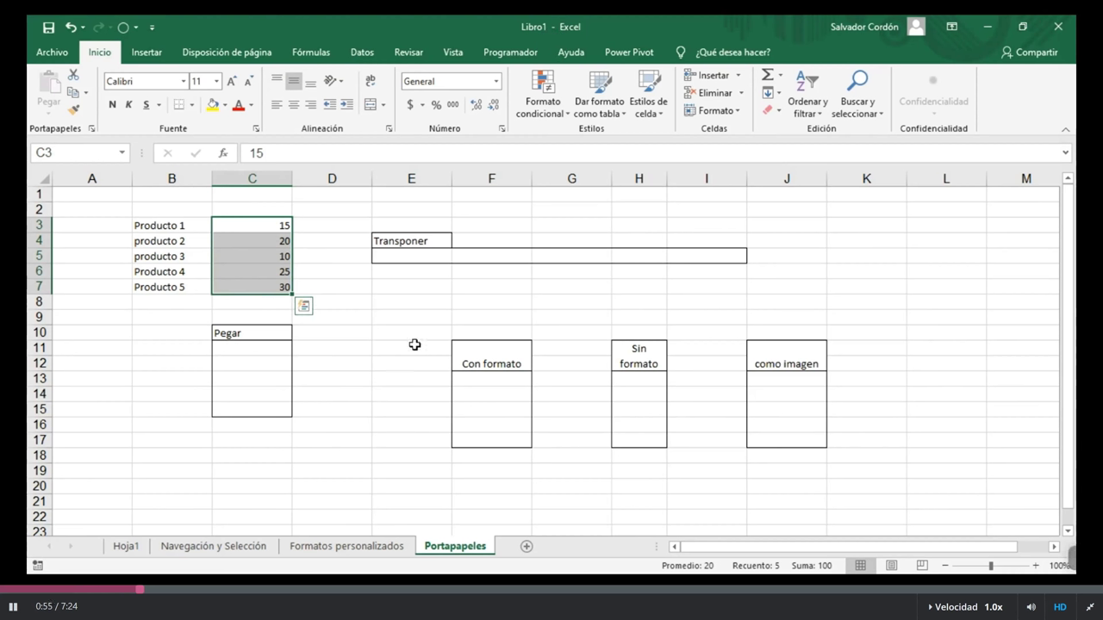
Select the product names in B3:B7, and walk down the list cell by cell from B3 to B7 and back.
drag(192, 225, 185, 288)
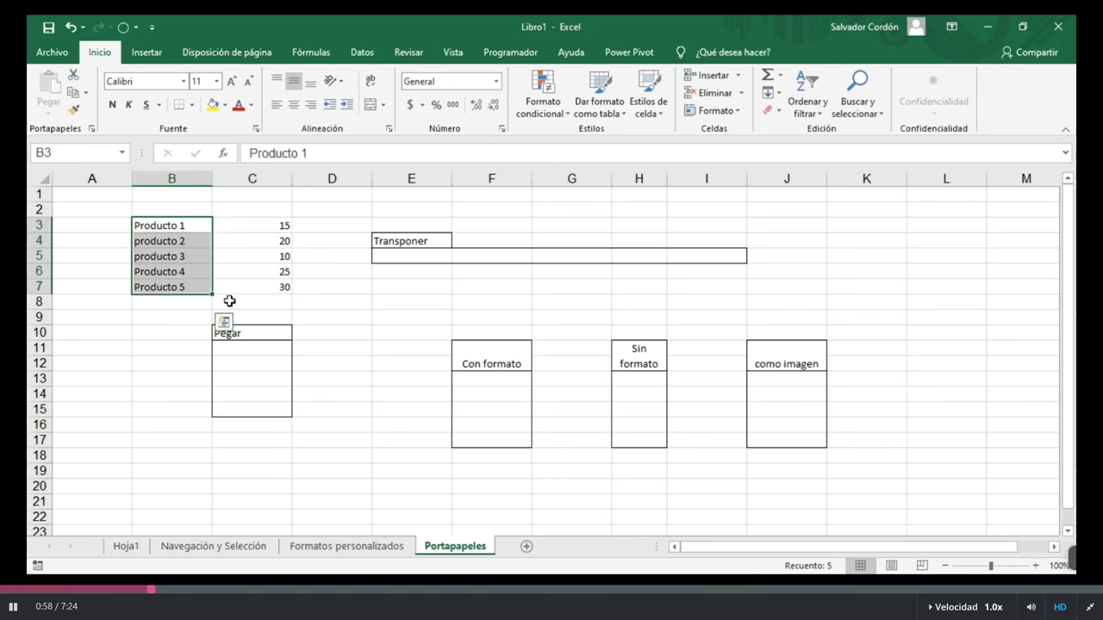
click(157, 224)
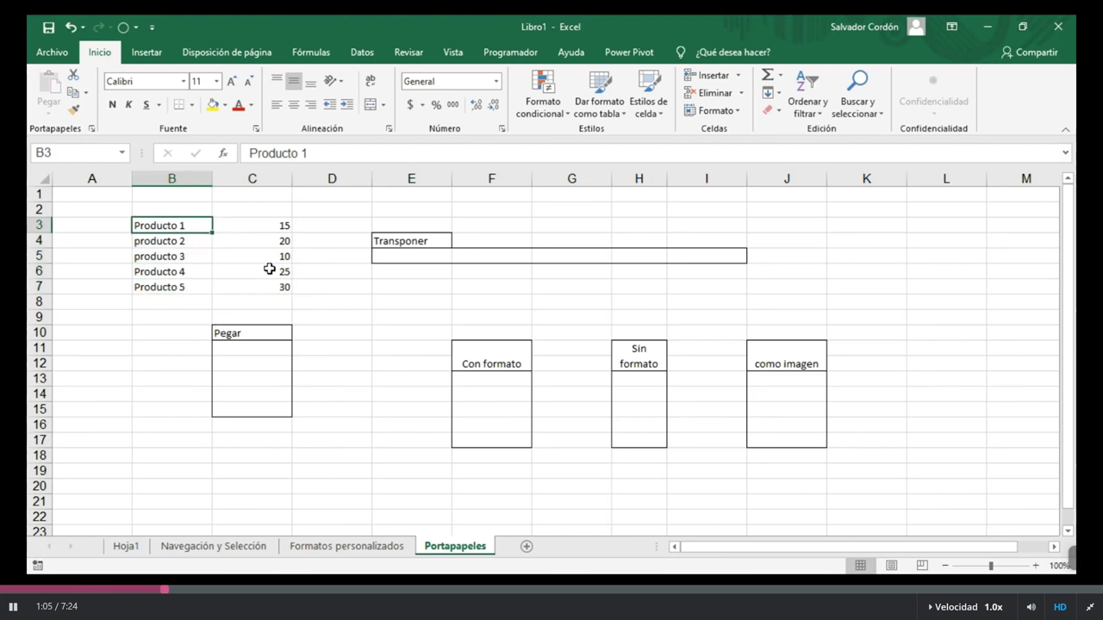
key(Down)
key(Down)
key(Down)
key(Down)
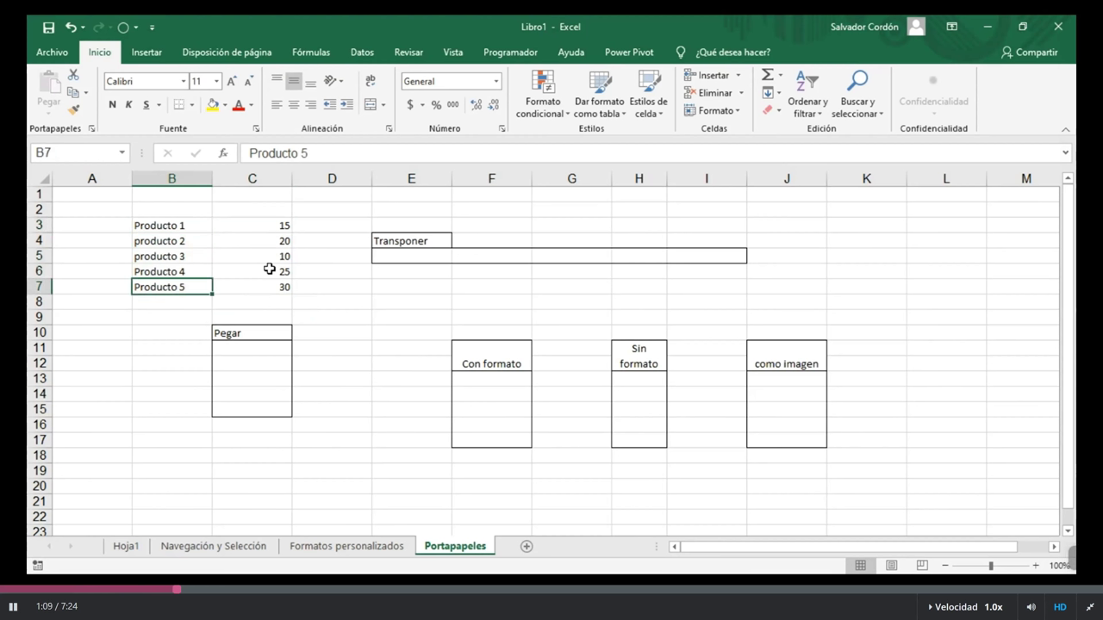
key(Up)
key(Up)
key(Up)
key(Up)
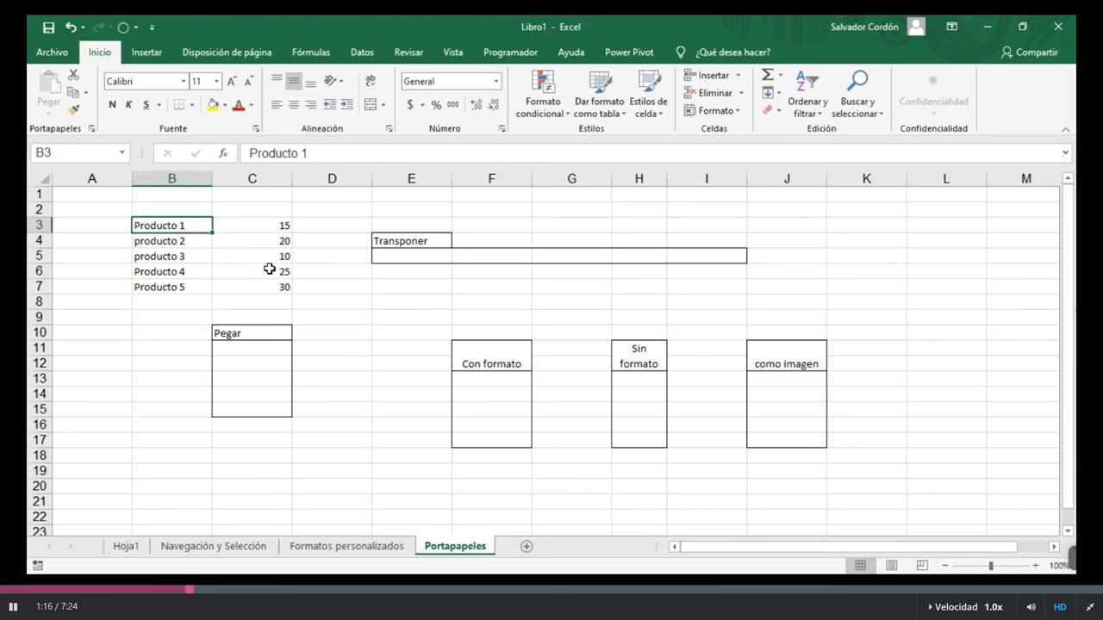
Jump to the last product name in B7, and practise extending the selection down and up, finishing with B3:B7 selected.
key(ctrl+shift+Down)
key(Down)
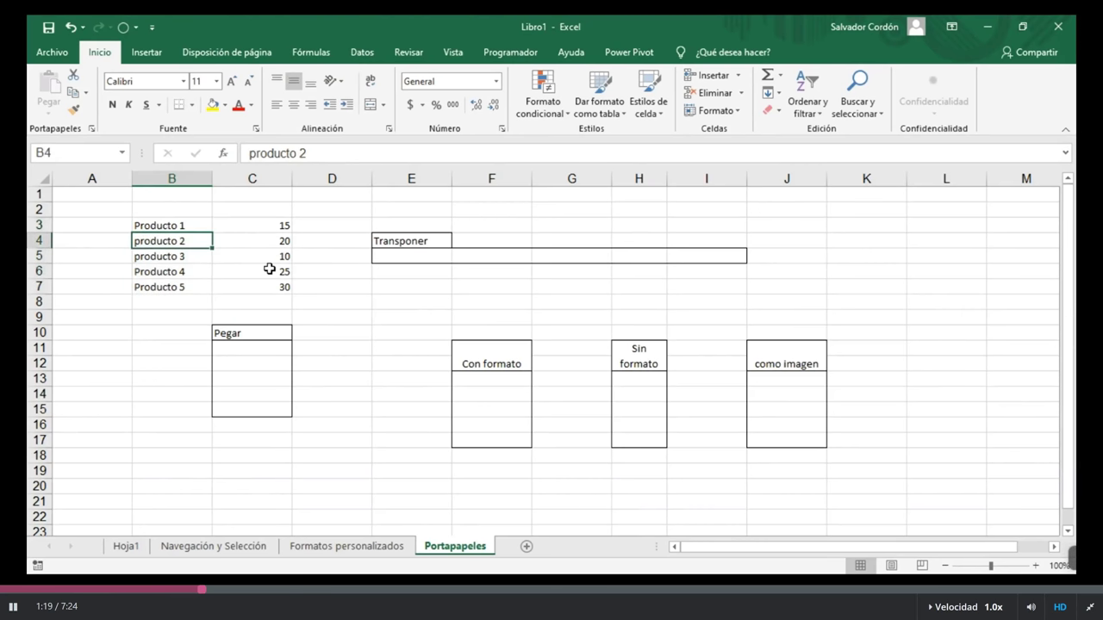
key(ctrl+Down)
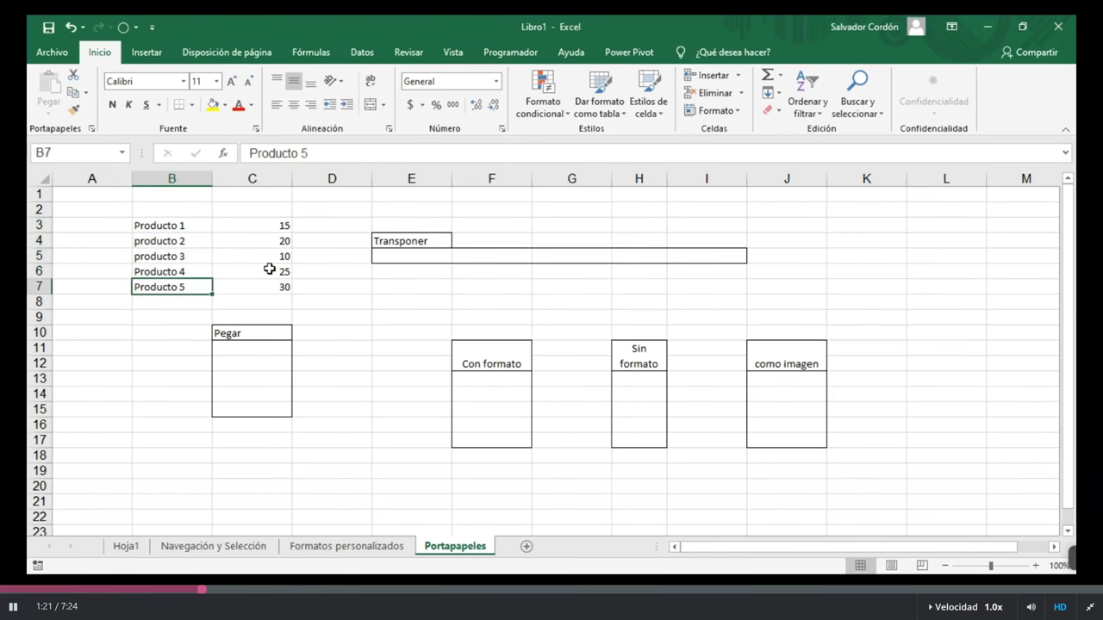
key(shift+Up)
key(shift+Up)
key(shift+Up)
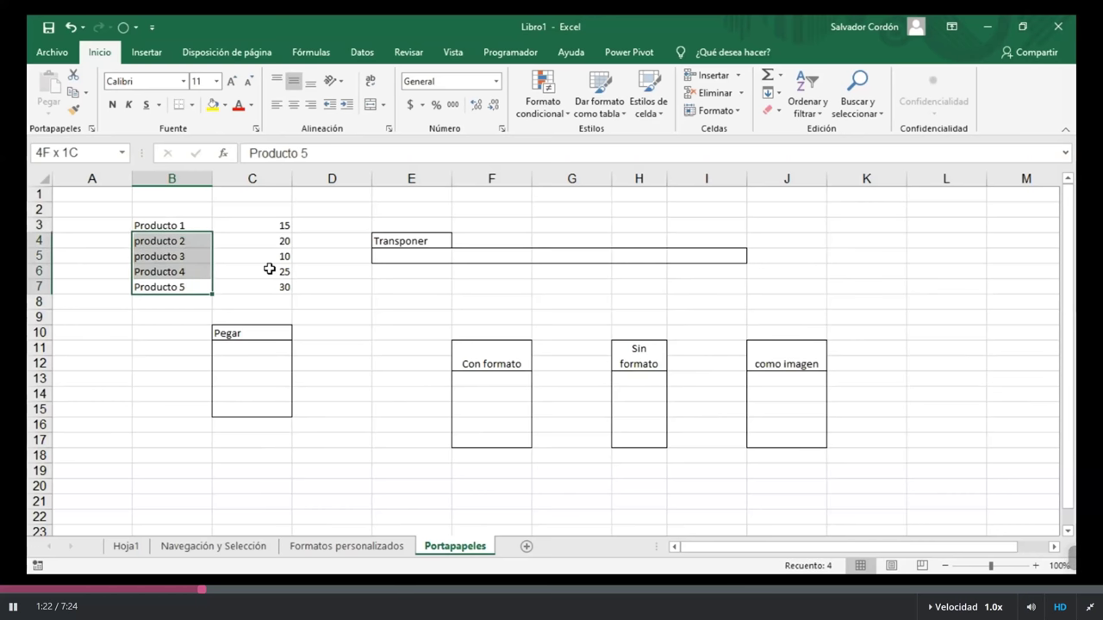
key(shift+Down)
key(shift+Down)
key(shift+Down)
key(shift+Down)
key(shift+Down)
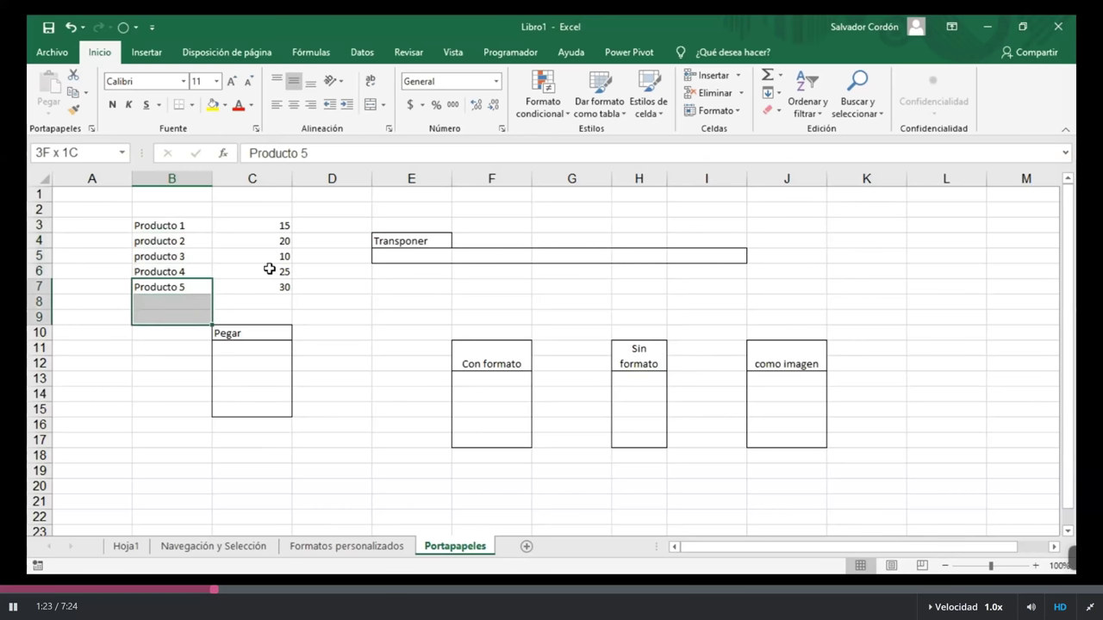
key(shift+Up)
key(shift+Up)
key(shift+Up)
key(shift+Up)
key(shift+Up)
key(shift+Up)
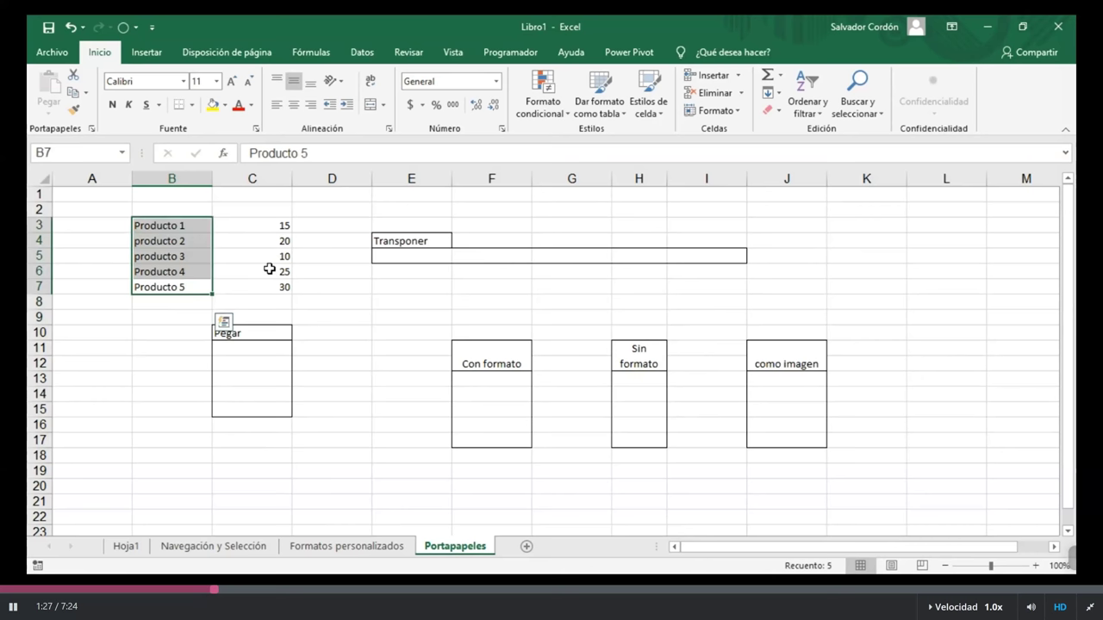
Select the product names from B3 down to B7 and copy them.
key(Down)
key(ctrl+Up)
key(ctrl+Up)
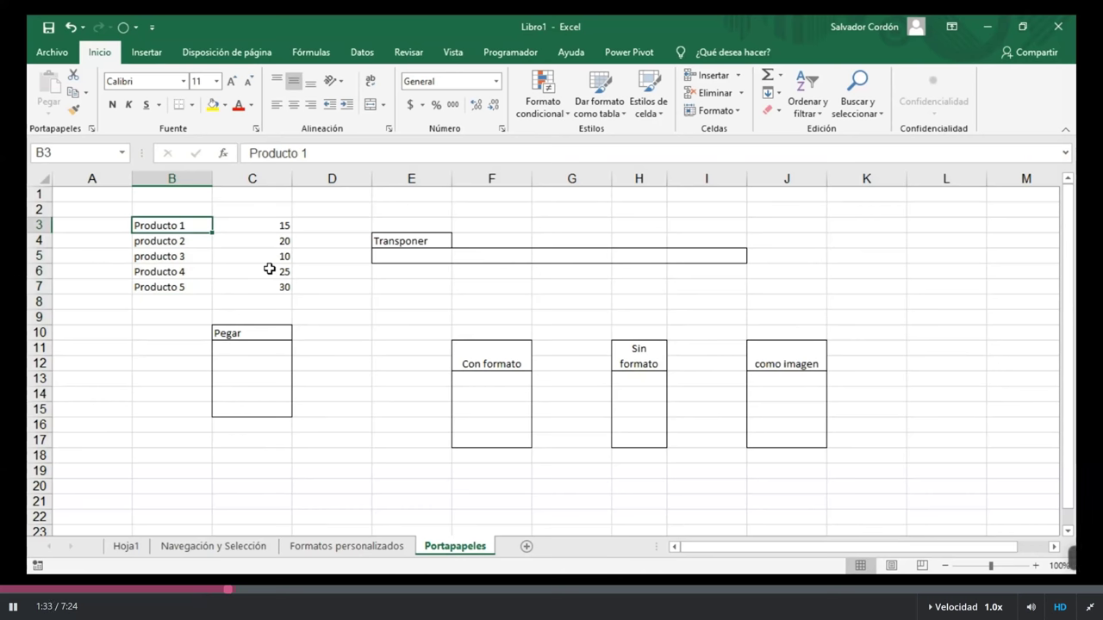
key(ctrl+shift+Down)
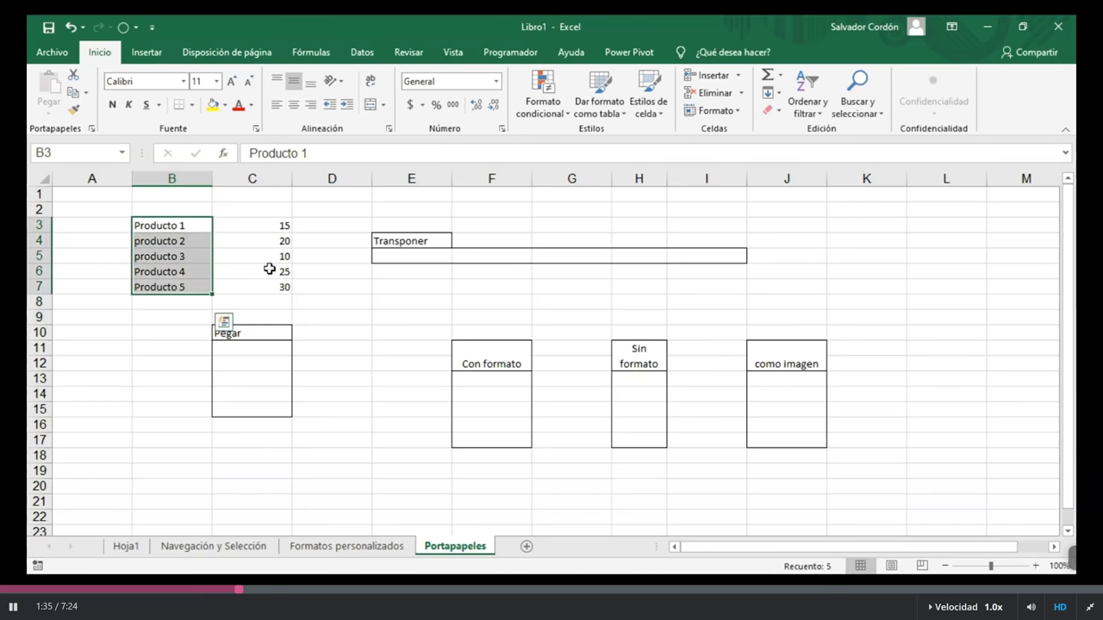
key(ctrl+c)
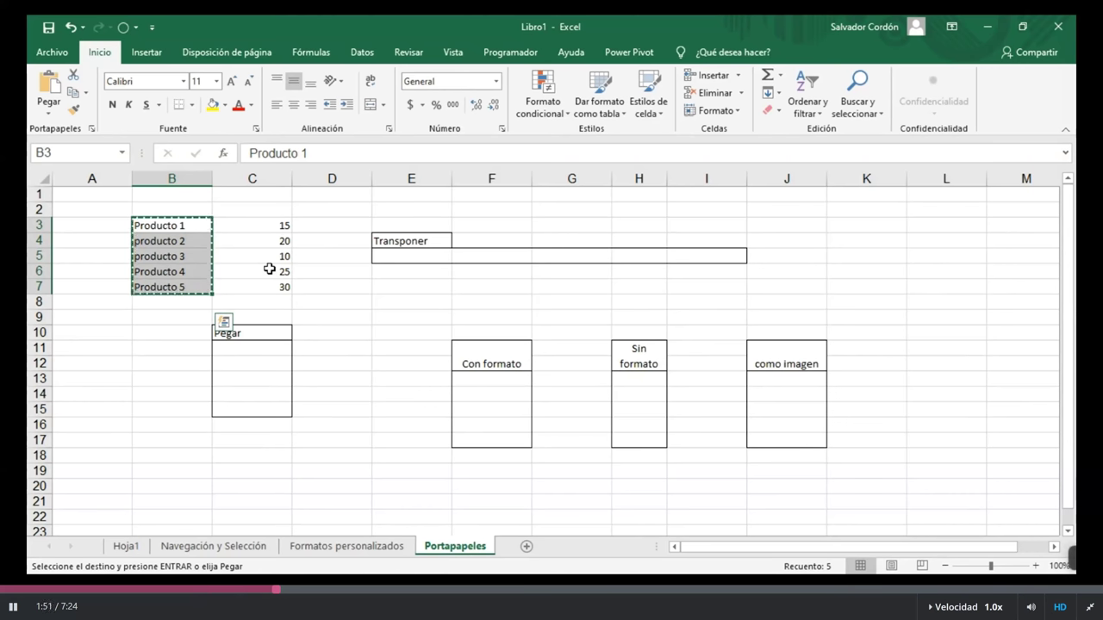
Paste the copied product names transposed into the row below the Transponer heading, starting at E5.
key(Down)
key(Down)
key(Right)
key(Right)
key(Right)
key(Right)
key(Left)
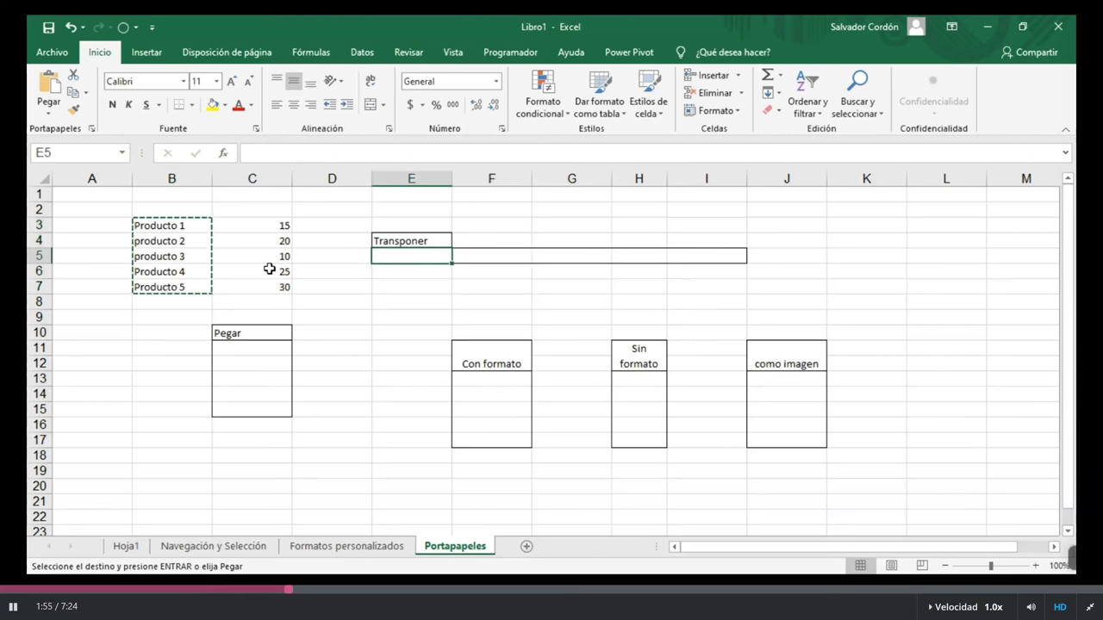
right_click(418, 258)
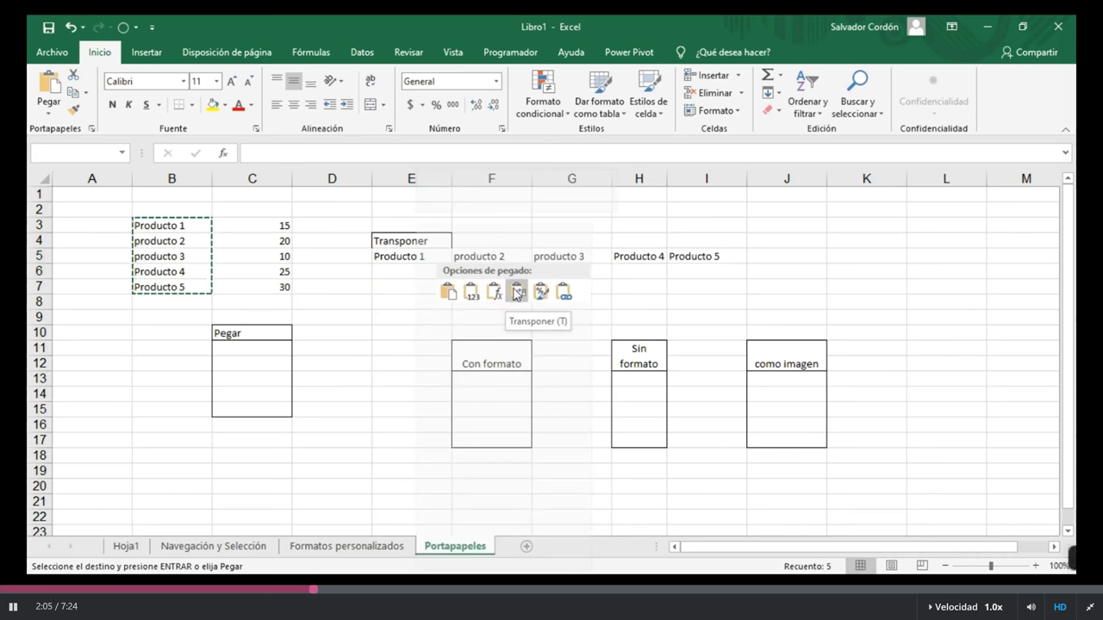
click(518, 294)
click(492, 288)
Widen column H to give the transposed product name more room, and compare the source list with row 5.
drag(416, 255, 729, 257)
drag(666, 178, 685, 178)
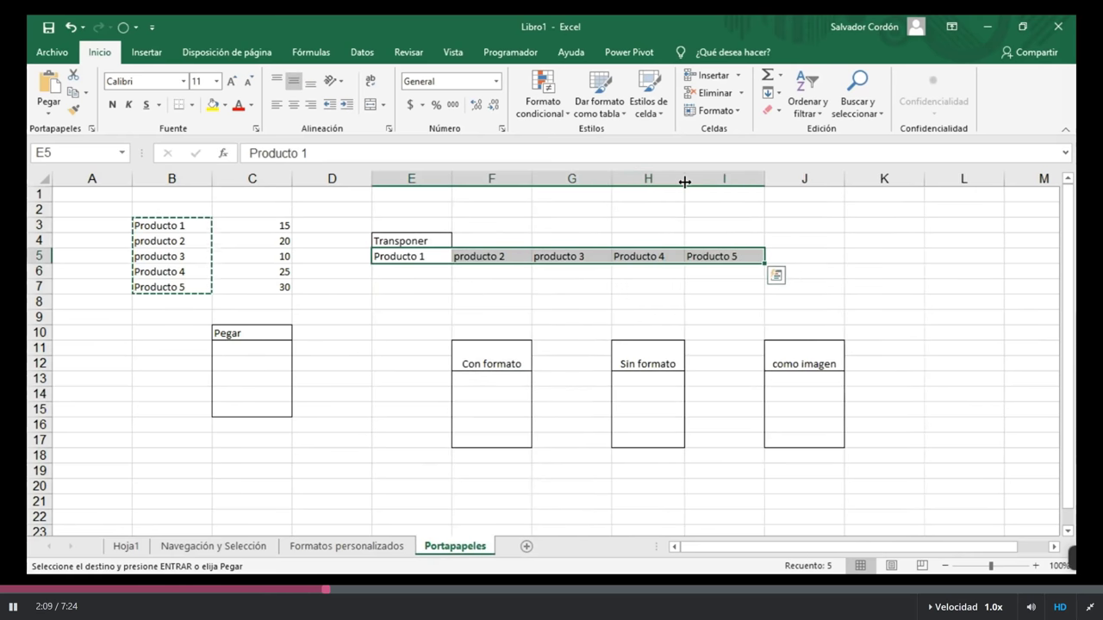
click(491, 287)
drag(164, 226, 167, 290)
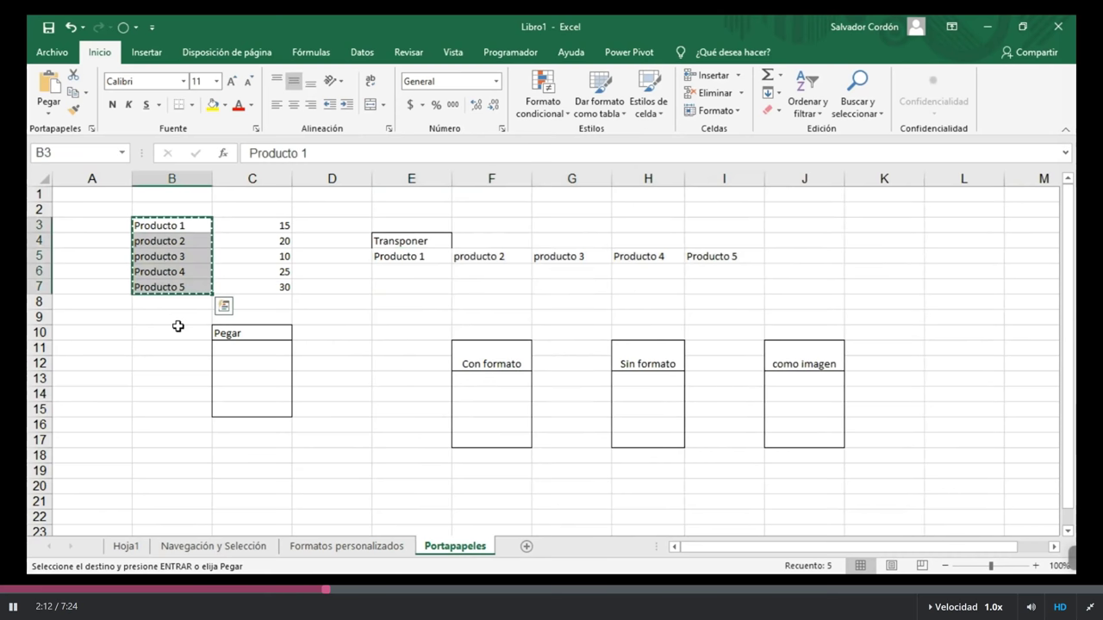
drag(431, 258, 741, 259)
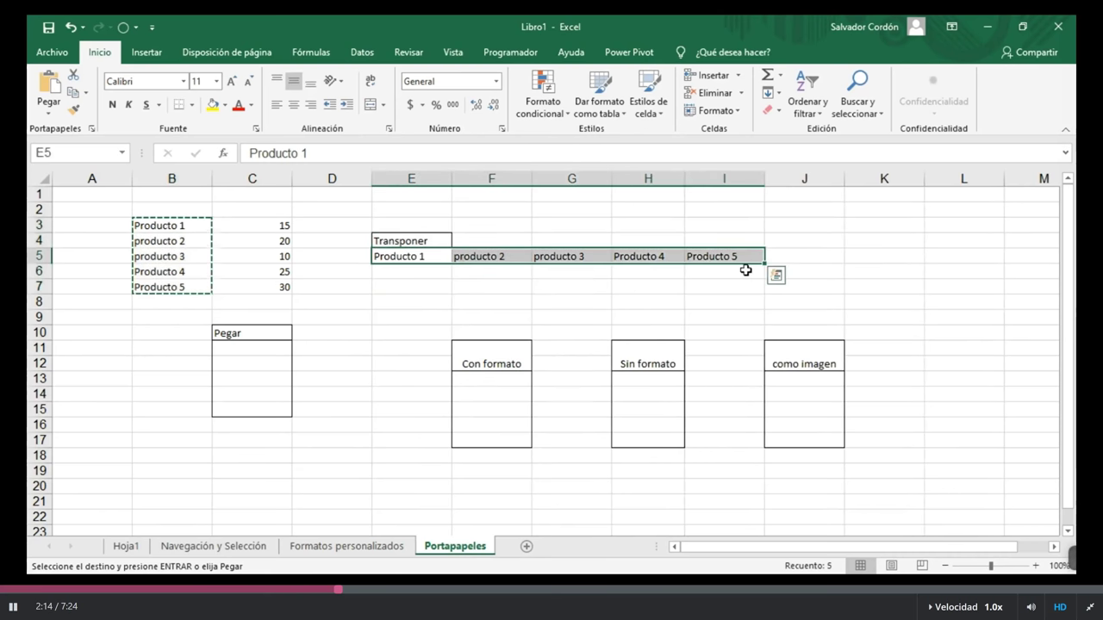
click(746, 271)
Copy the product values in C3:C7 and paste them transposed below the product names, starting at E6.
click(250, 223)
drag(250, 224, 251, 294)
key(ctrl+c)
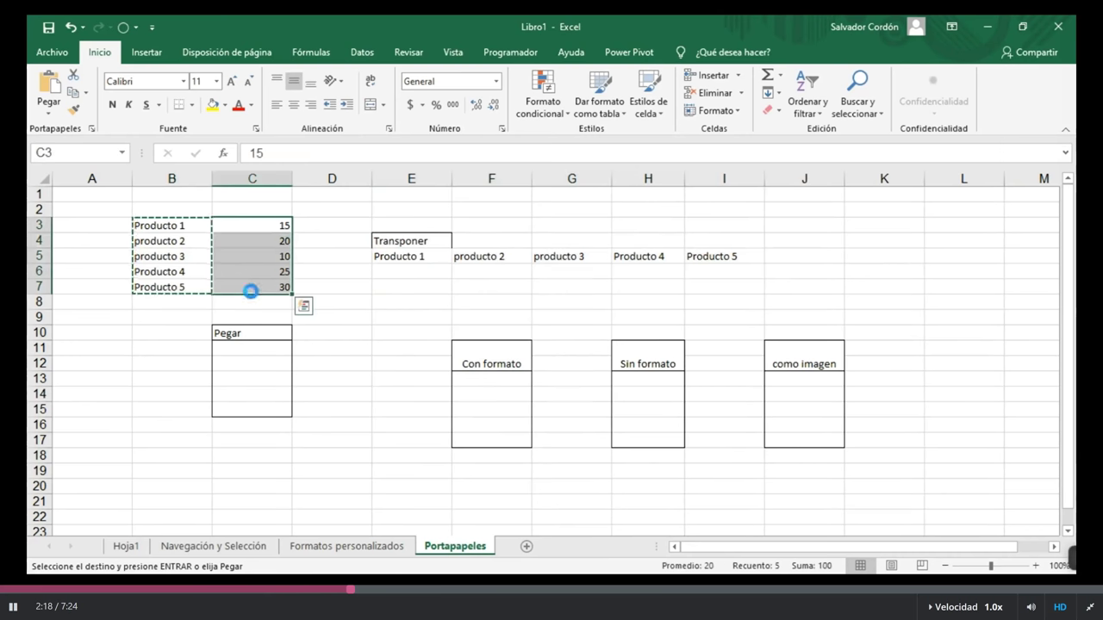
click(408, 271)
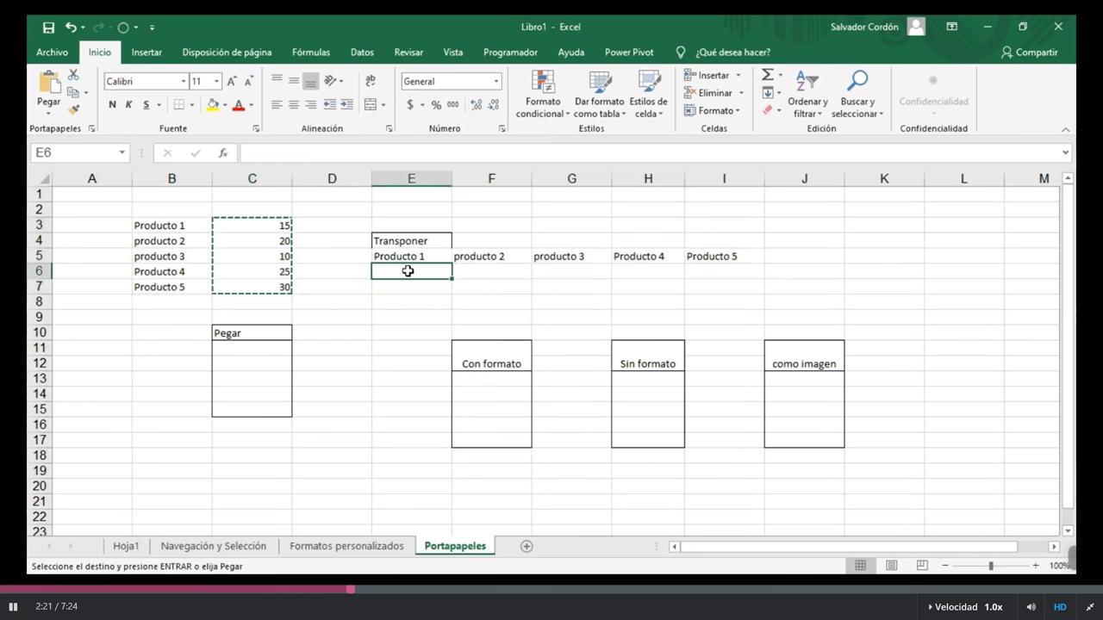
key(ctrl+v)
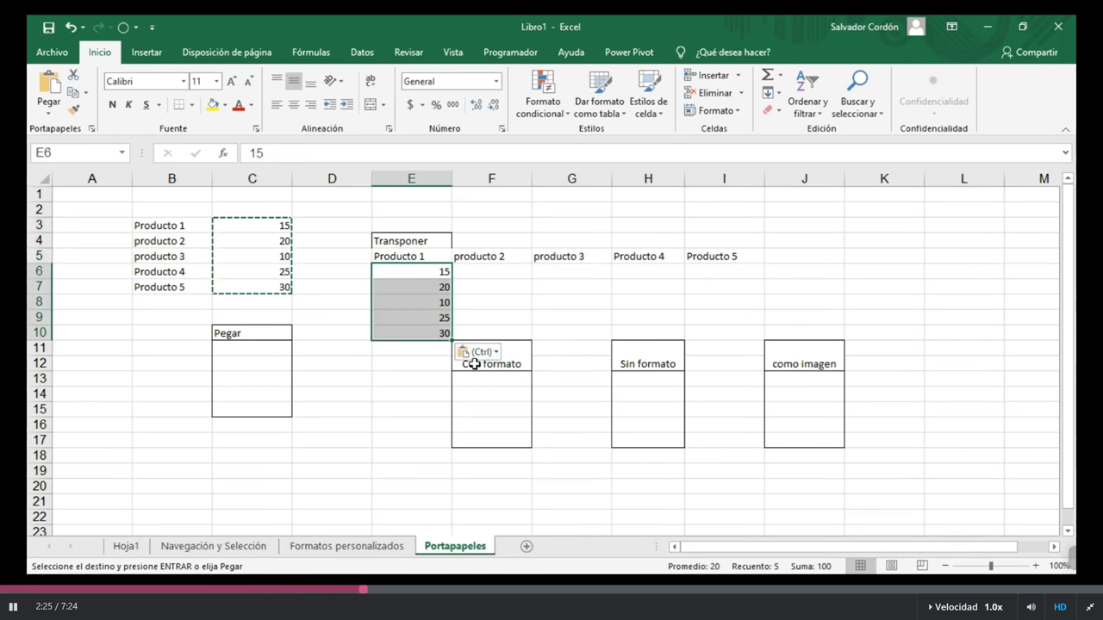
click(497, 353)
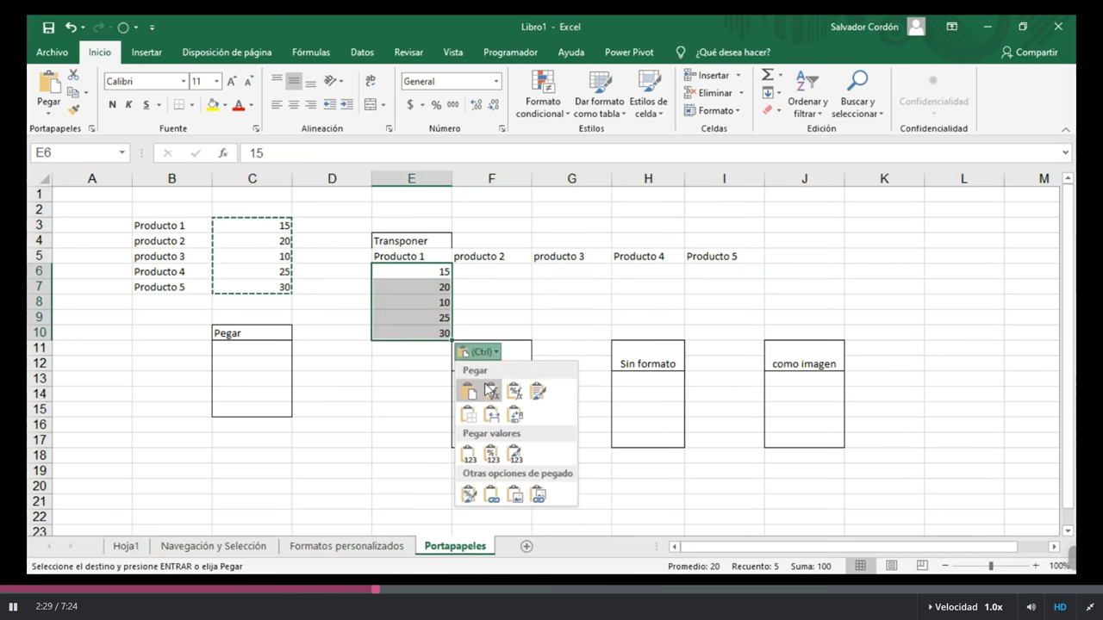
click(519, 417)
click(591, 303)
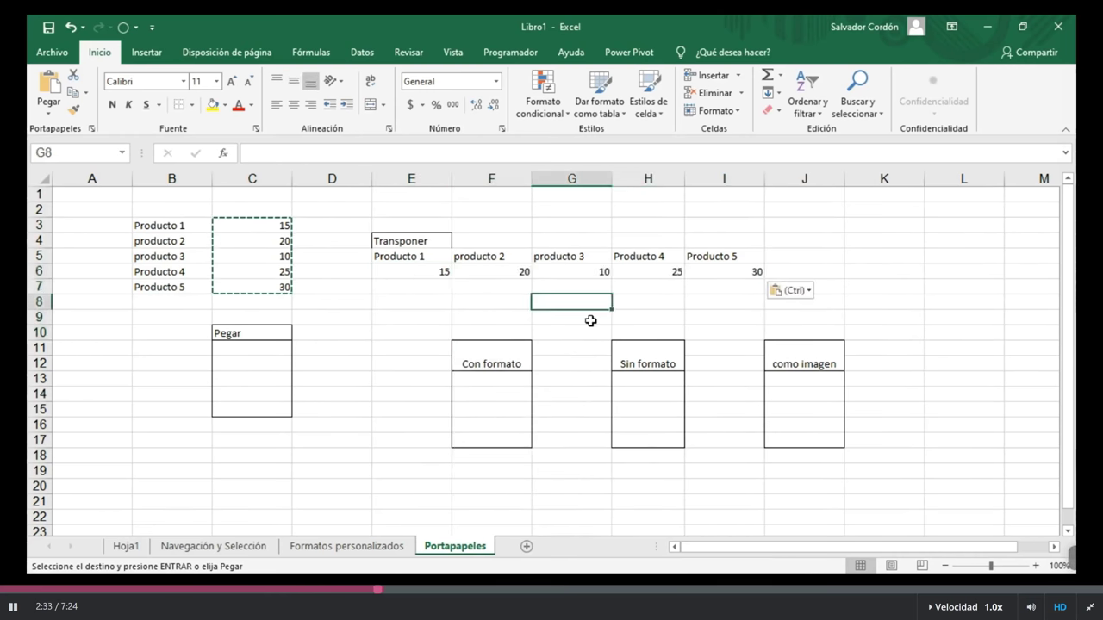
Clear the transposed product names and values from E5:I6.
key(ctrl+z)
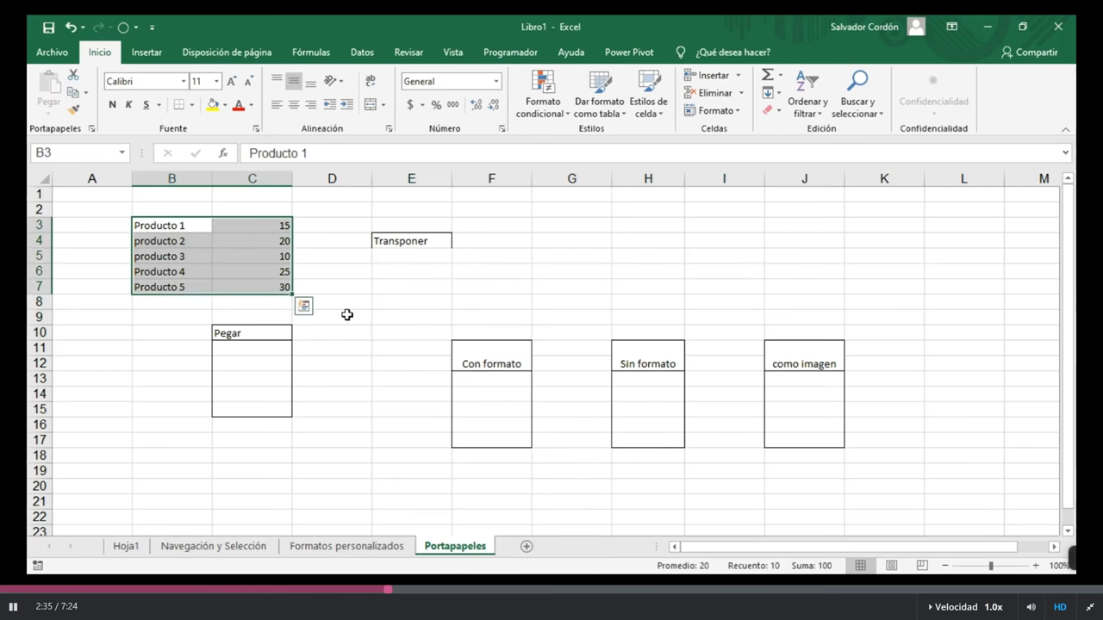
key(Escape)
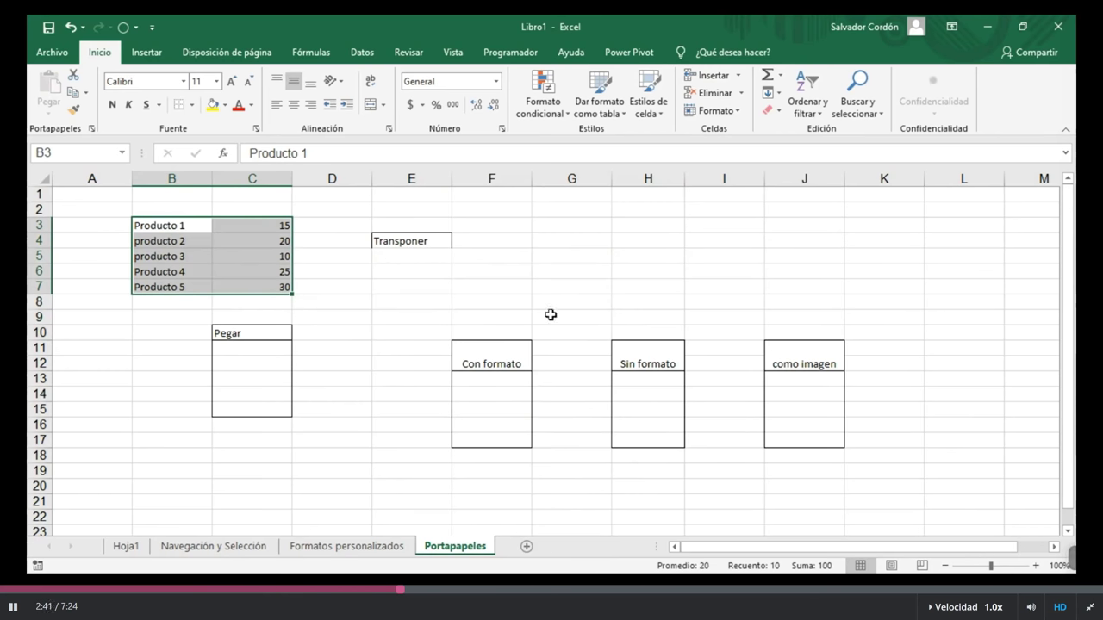
Copy the product names and values in B3:C7 together and paste them transposed starting at E5.
click(200, 229)
drag(199, 229, 258, 287)
key(ctrl+c)
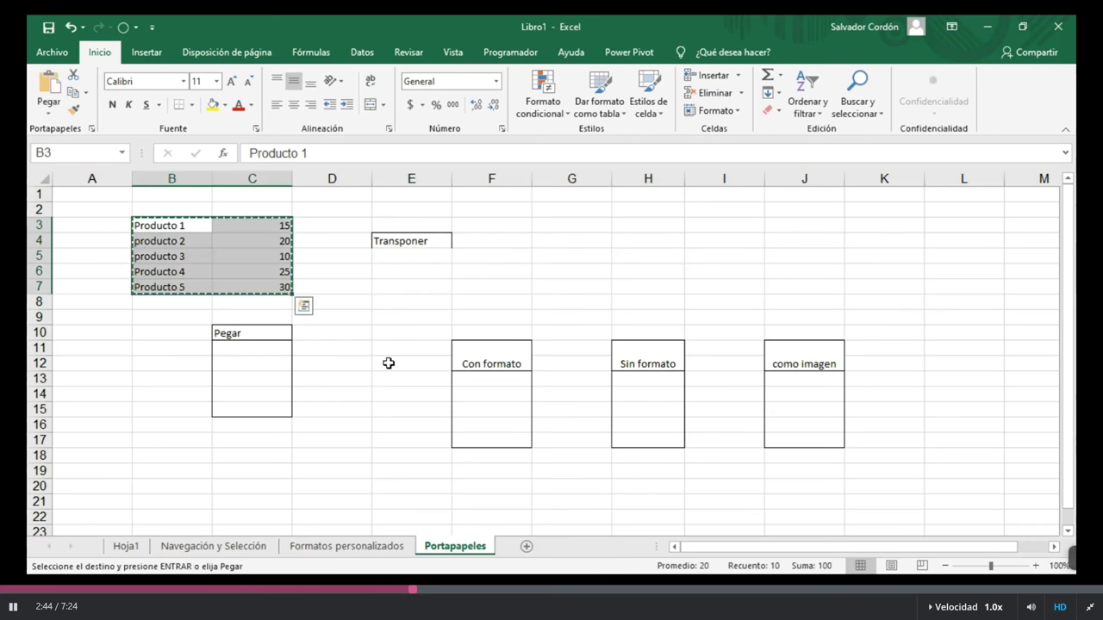
right_click(404, 256)
click(482, 291)
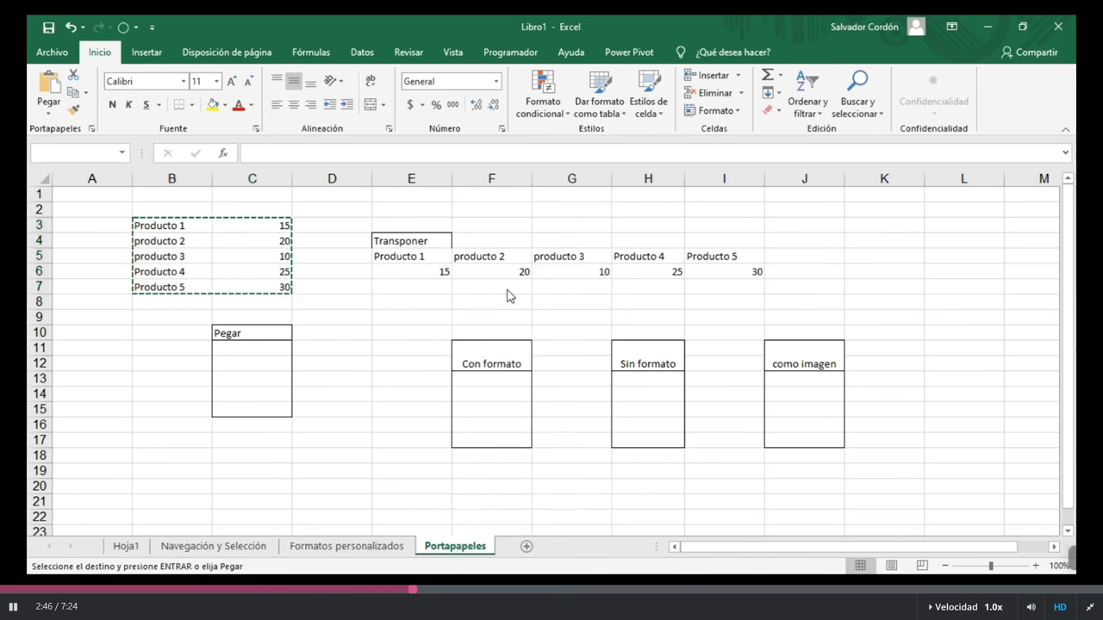
click(571, 302)
Center the transposed product names and values in E5:I6 horizontally.
drag(405, 256, 695, 276)
key(Escape)
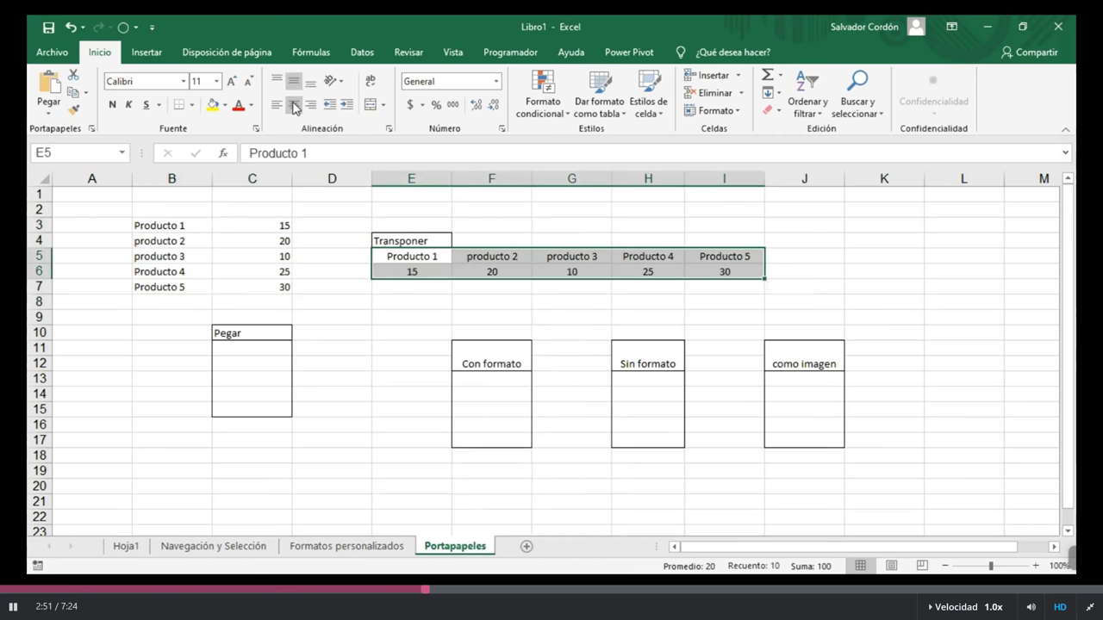
click(295, 104)
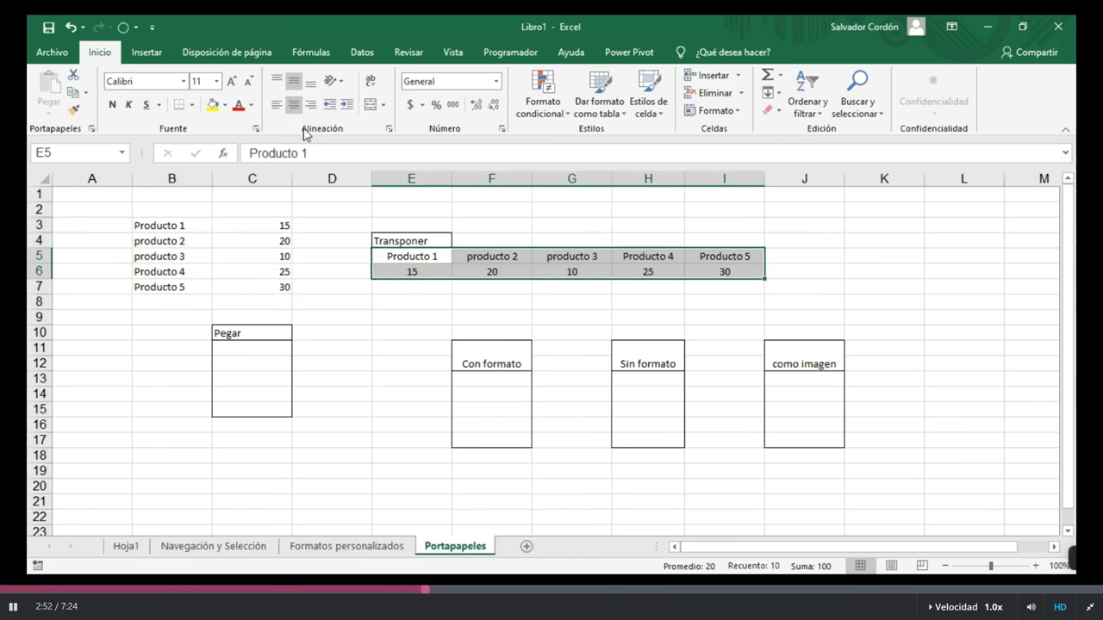
click(624, 302)
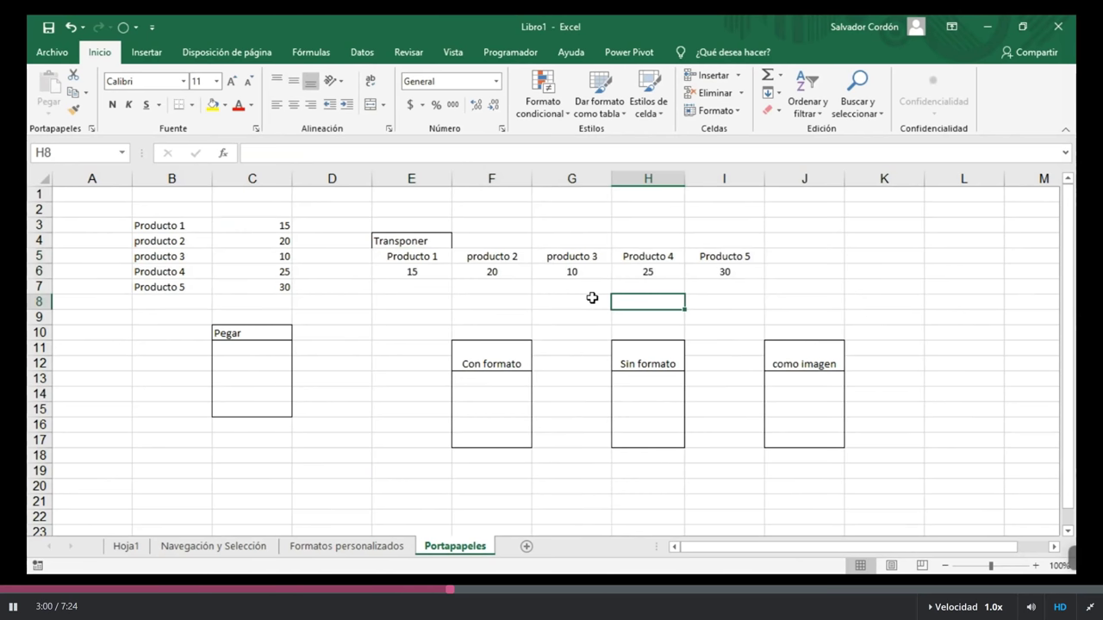
Copy the product values in C3:C7 and paste them under the Pegar heading, starting at C11.
drag(258, 348, 294, 414)
drag(258, 225, 271, 286)
key(ctrl+c)
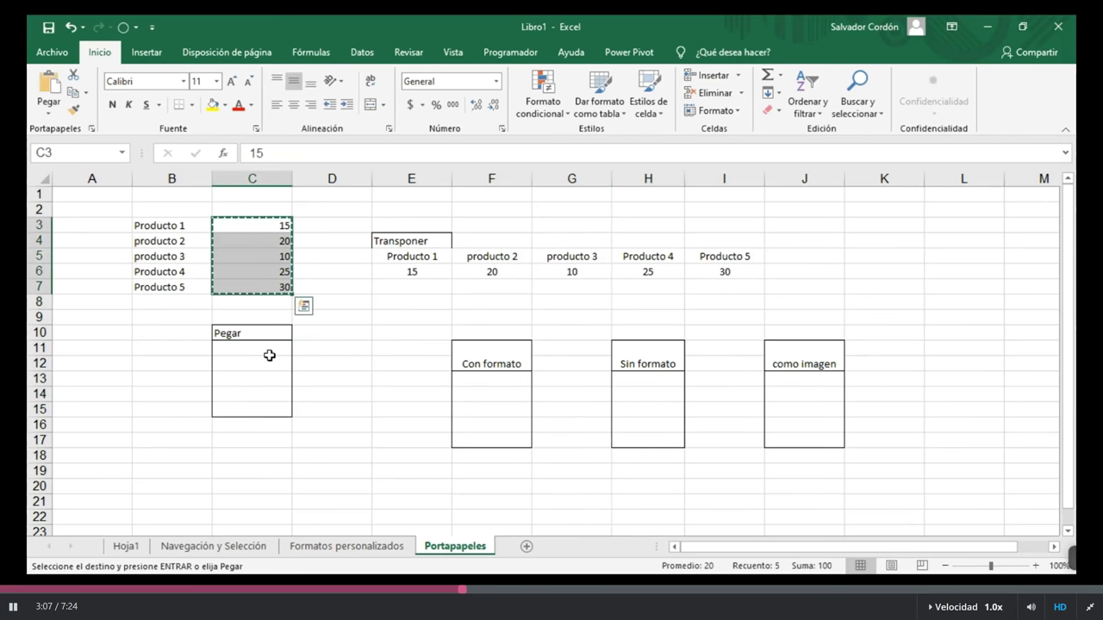
click(273, 347)
key(ctrl+v)
drag(270, 347, 273, 412)
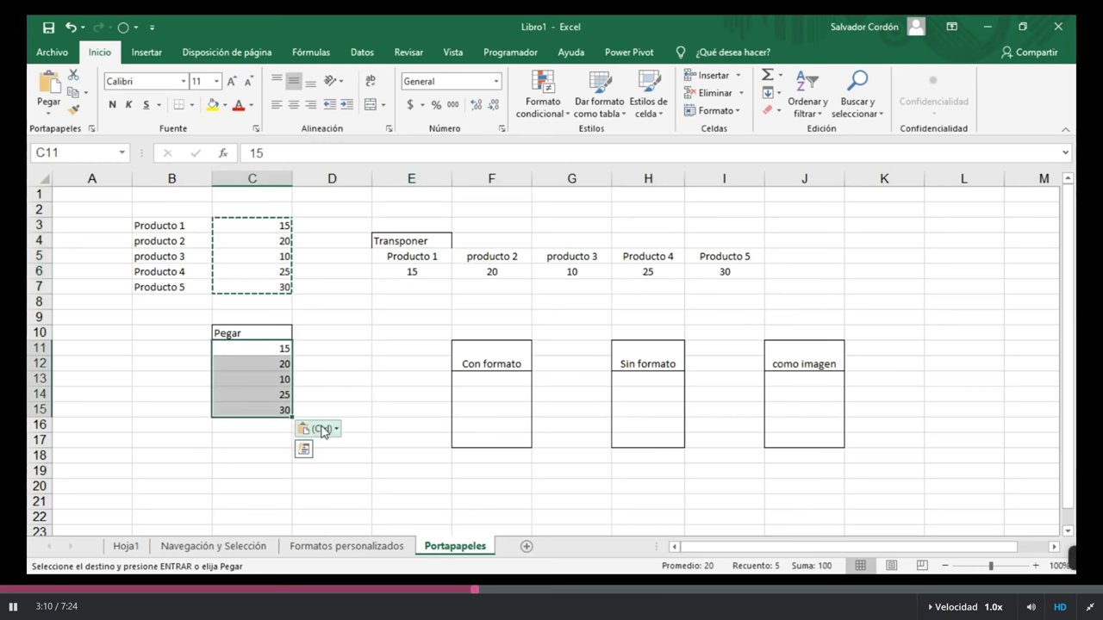
Review the paste options for the values in C11:C15, dismiss them, and center these cells horizontally.
click(323, 429)
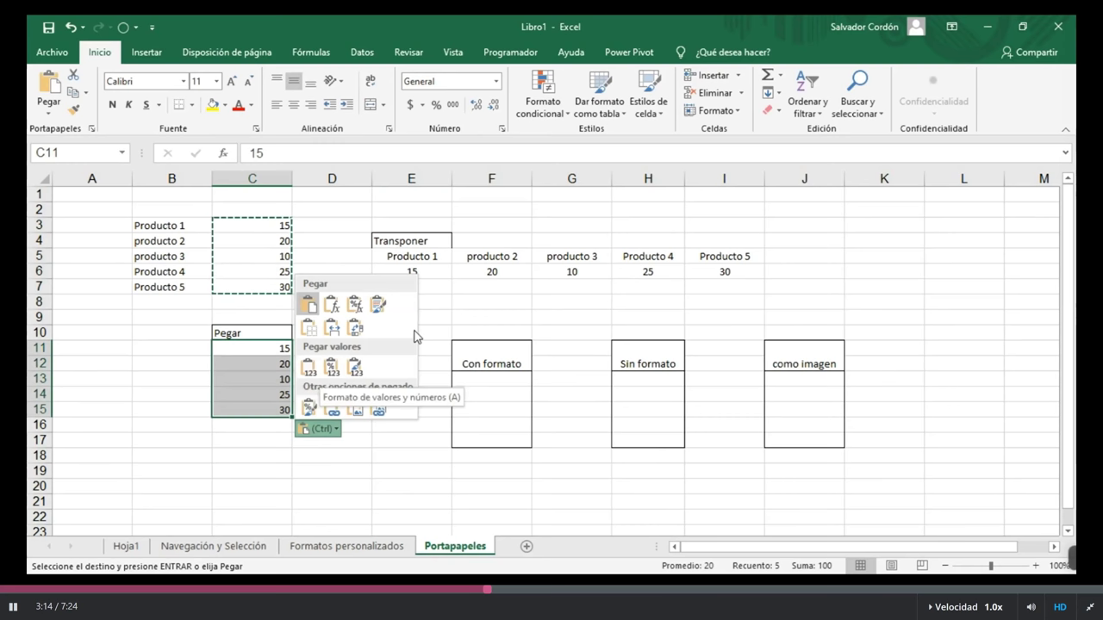
key(Escape)
click(292, 107)
click(270, 351)
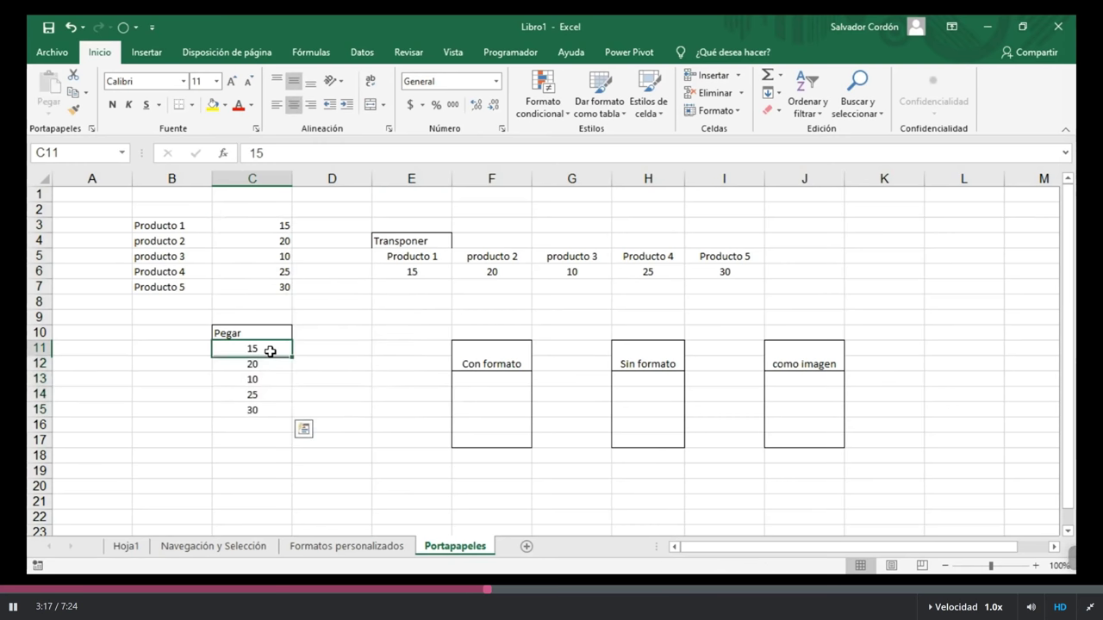
Apply the Contabilidad number format with the $ symbol to the first pasted value in C11.
double_click(283, 348)
click(329, 376)
click(266, 345)
key(ctrl+shift+4)
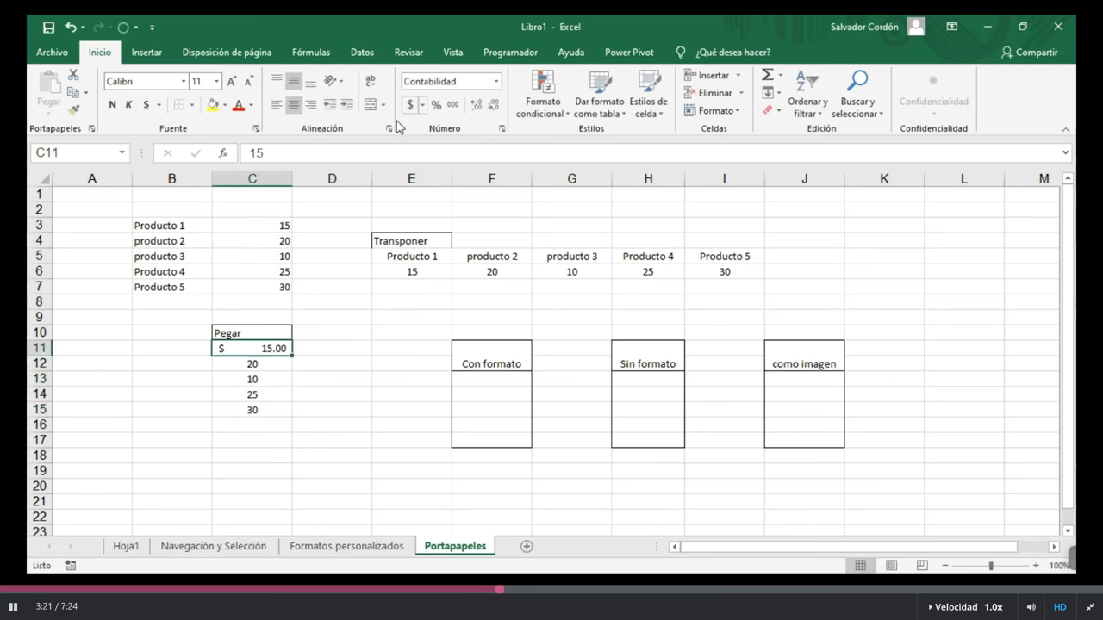
Apply the percentage format to C12 and change its value to 20%.
key(Down)
key(ctrl+shift+5)
key(F2)
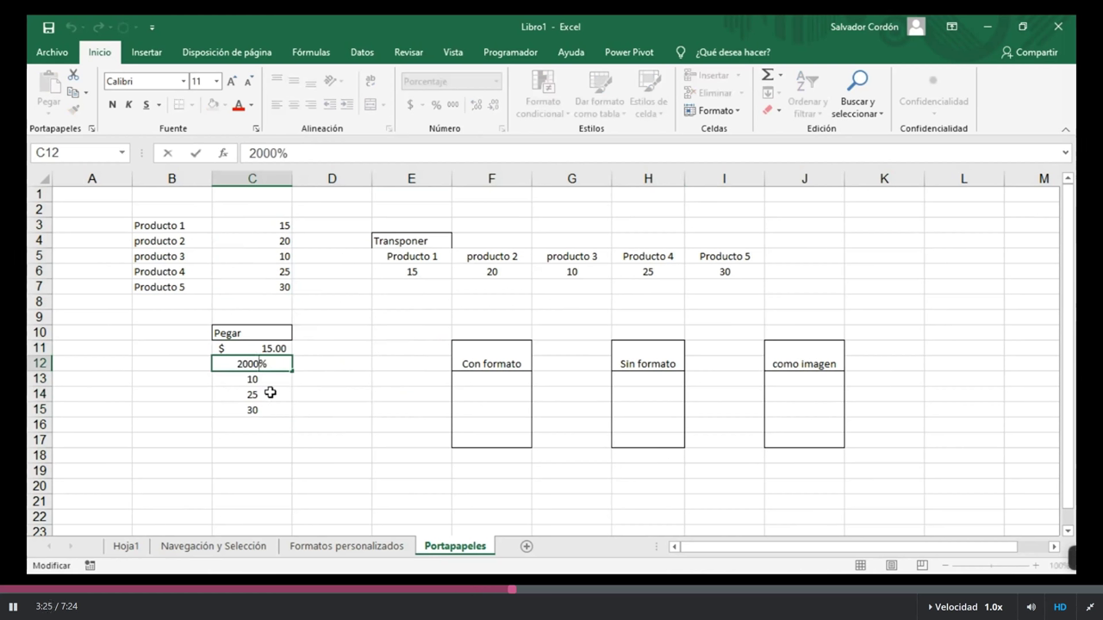
key(BackSpace)
key(BackSpace)
key(BackSpace)
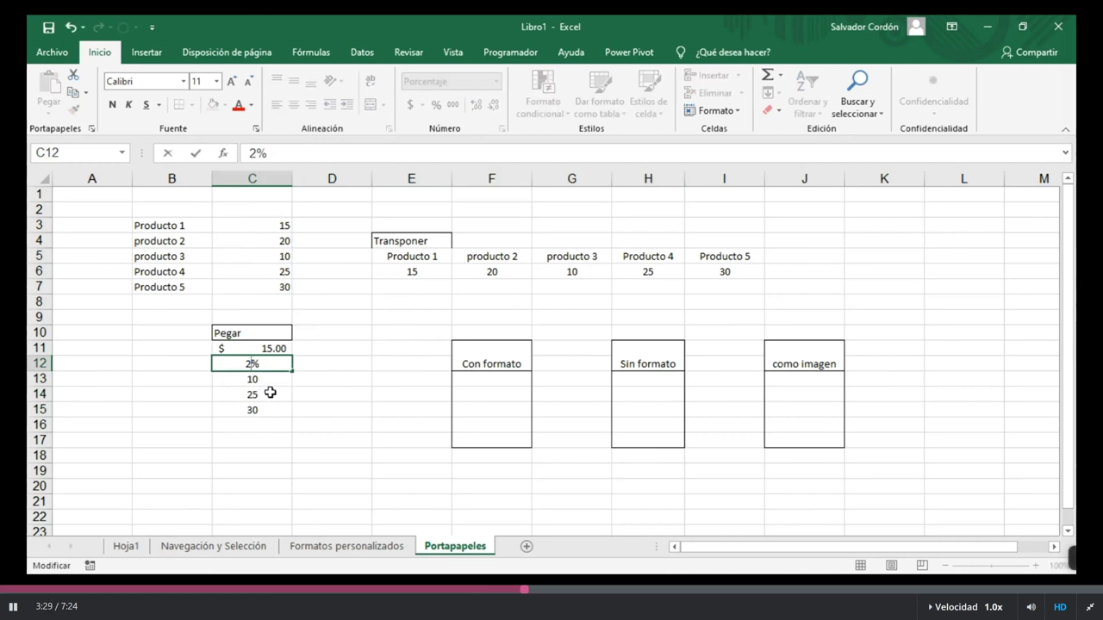
text(0)
key(Return)
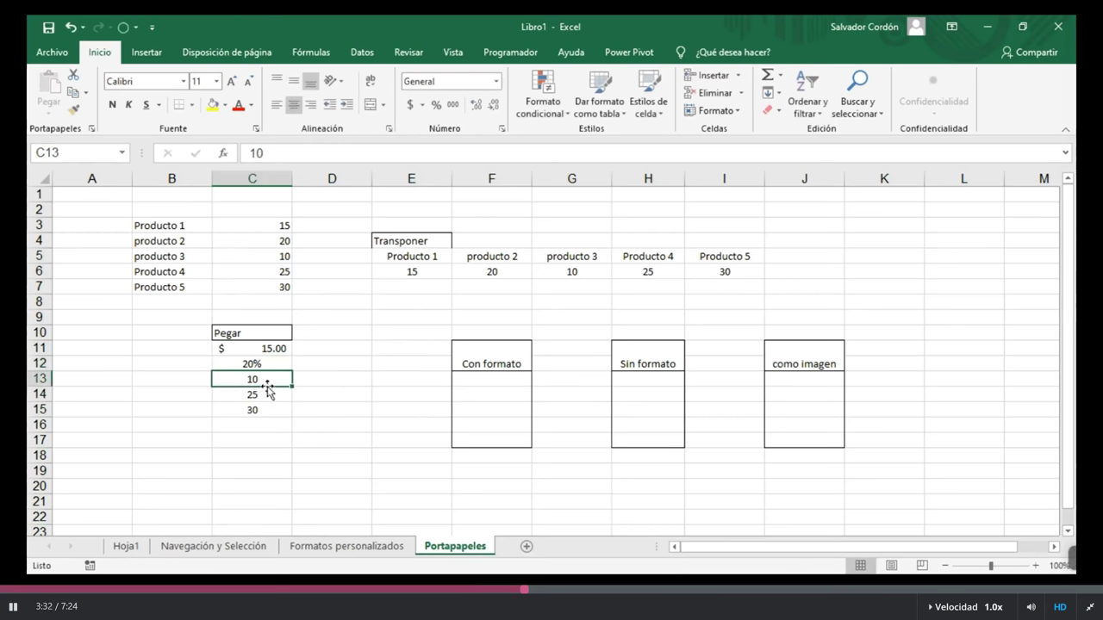
Apply the custom number format 0.00 "Km" to the pasted value in C13.
click(259, 410)
click(259, 364)
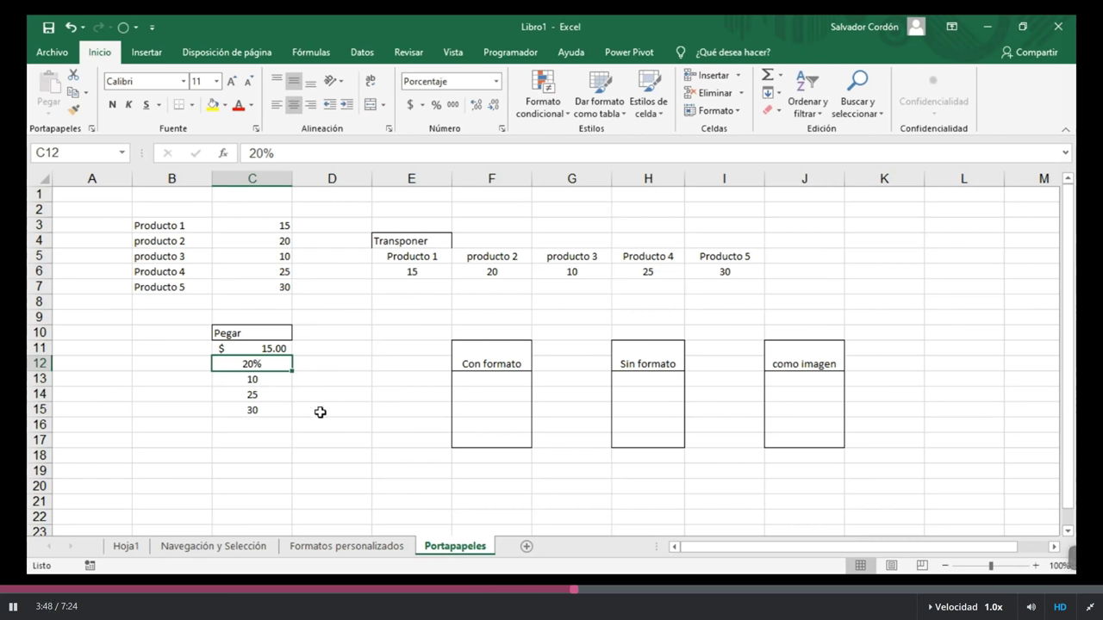
click(276, 379)
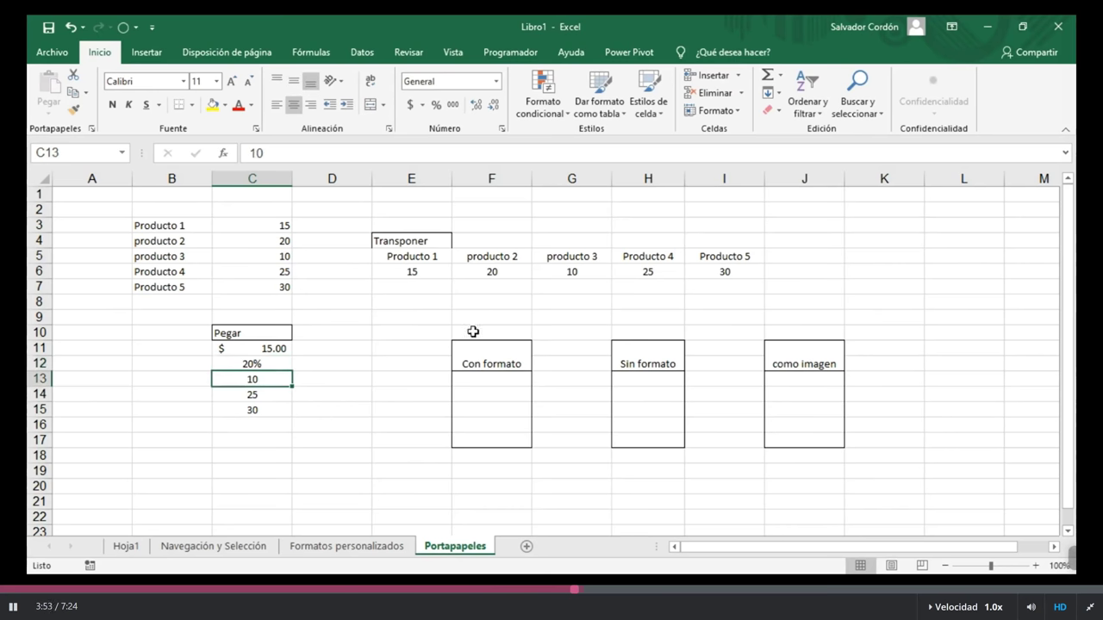
click(497, 81)
click(471, 442)
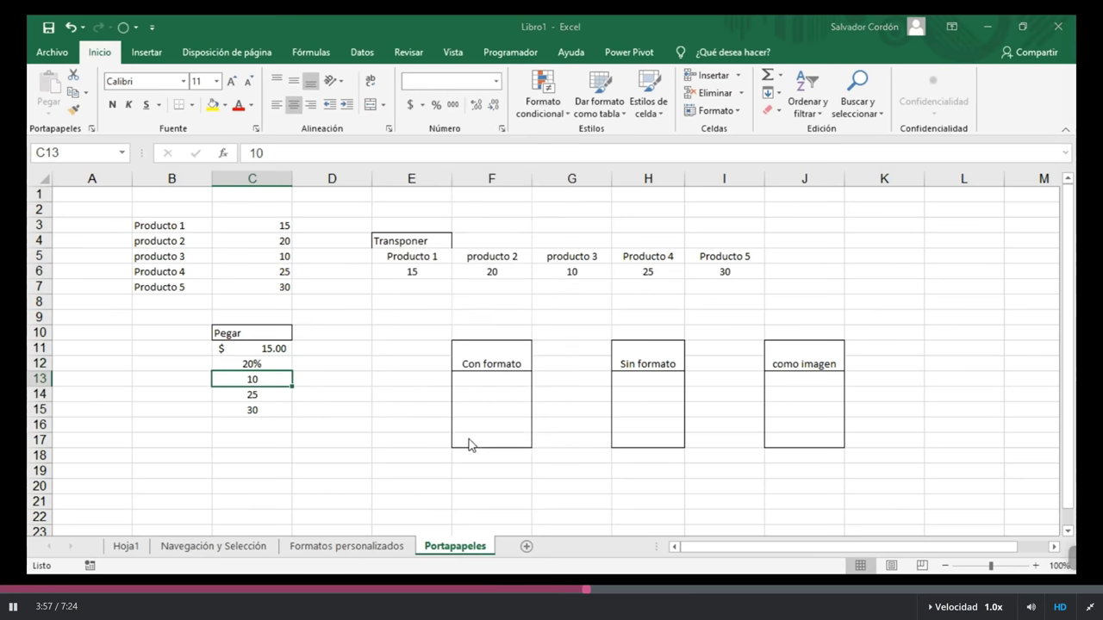
click(480, 229)
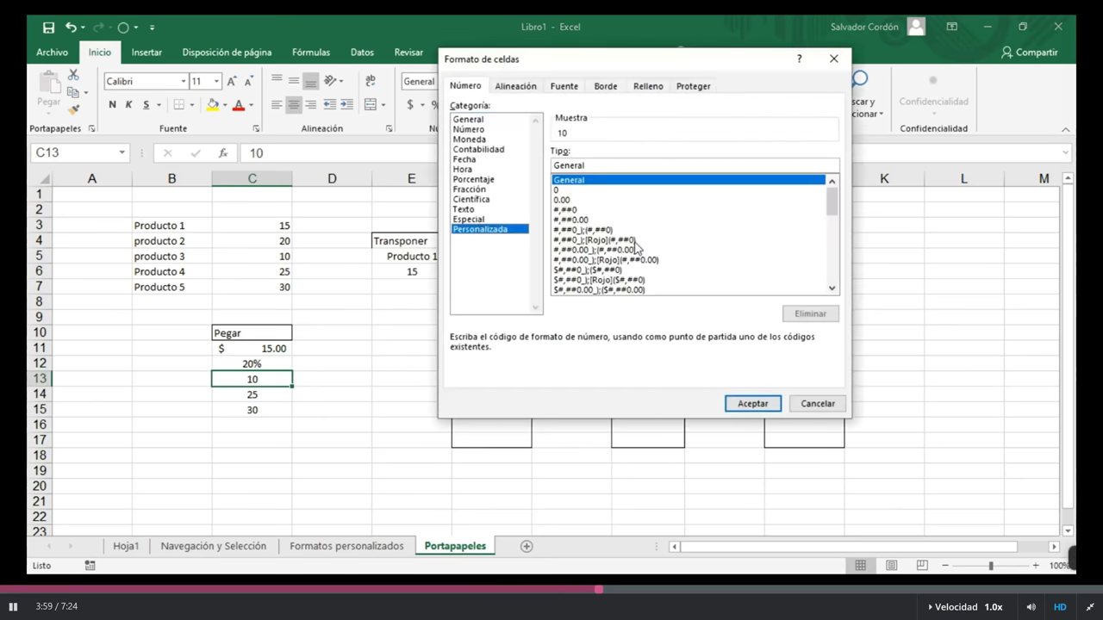
scroll(636, 252, down, 10)
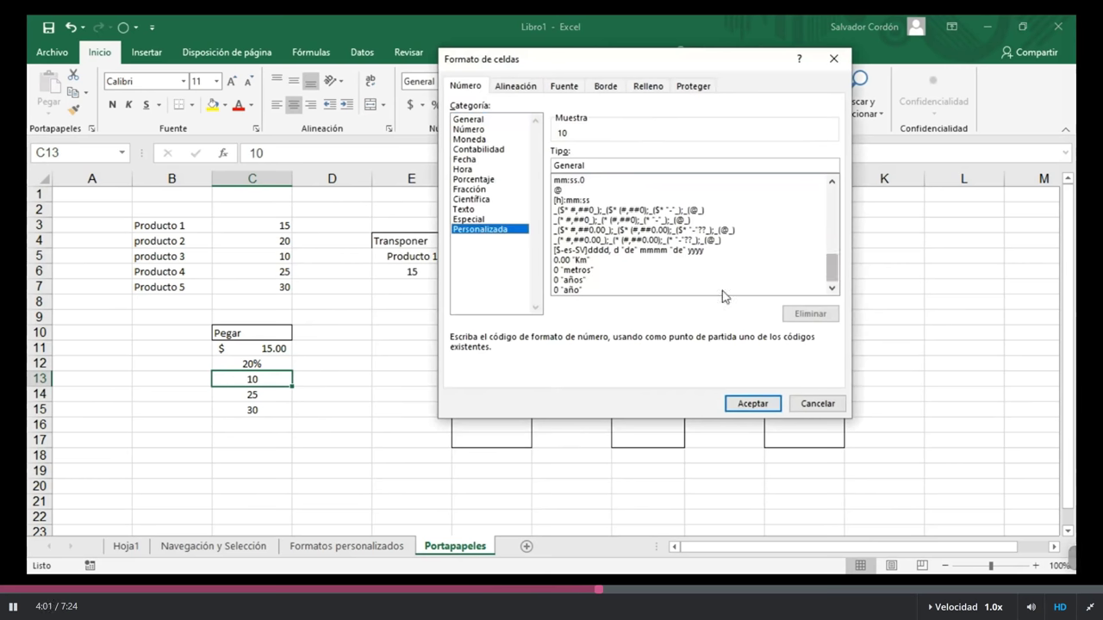
click(573, 260)
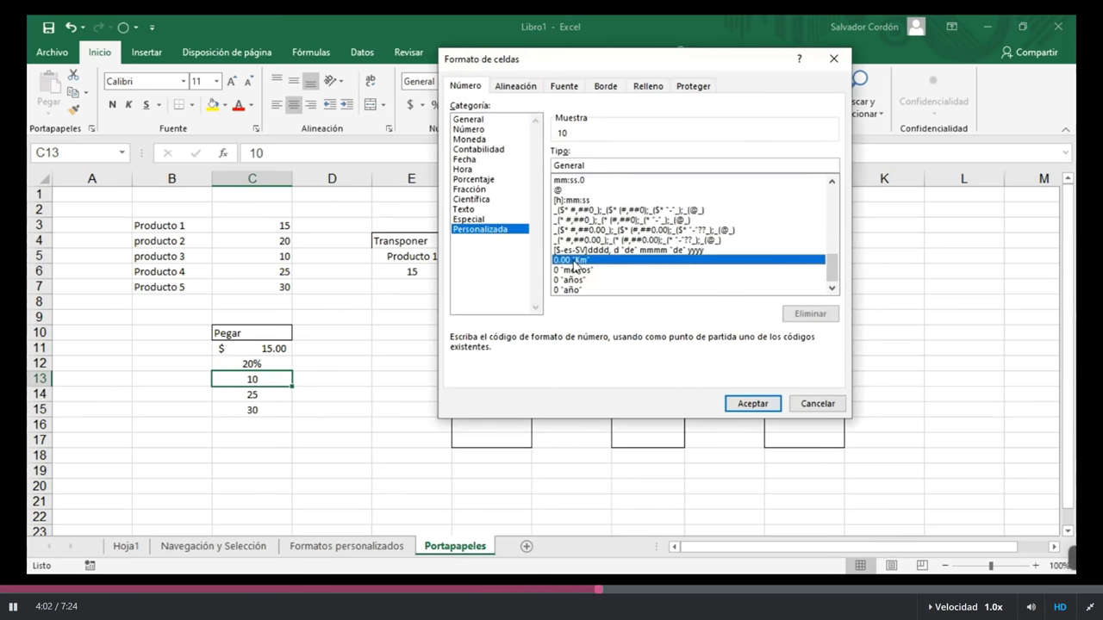
double_click(575, 262)
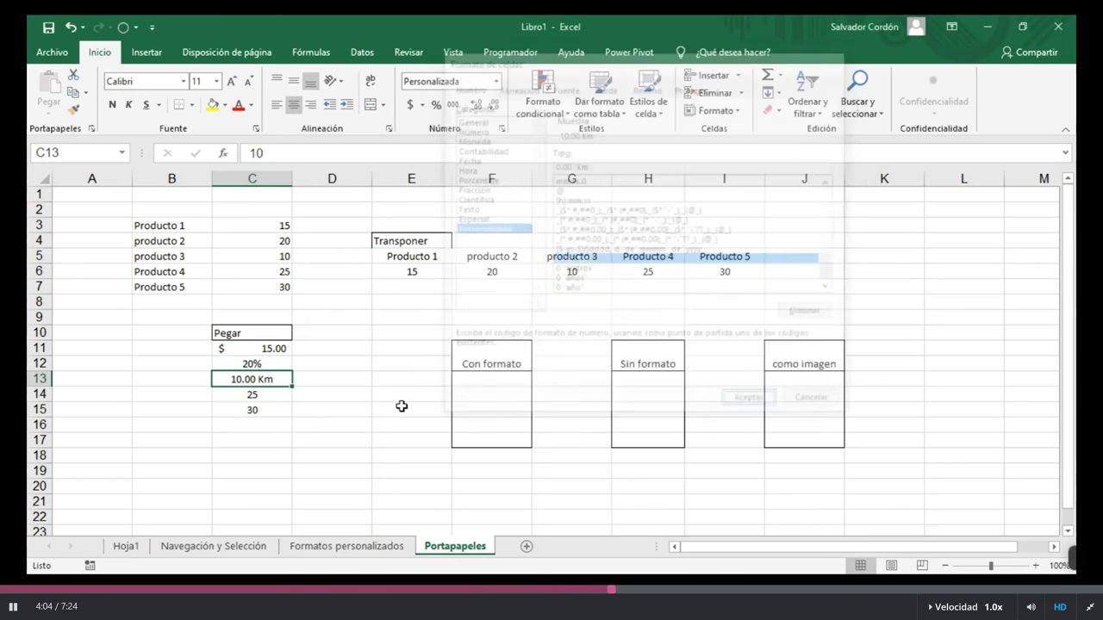
Apply the custom number format 0 "años" to the pasted value in C14.
key(Down)
click(497, 84)
click(492, 441)
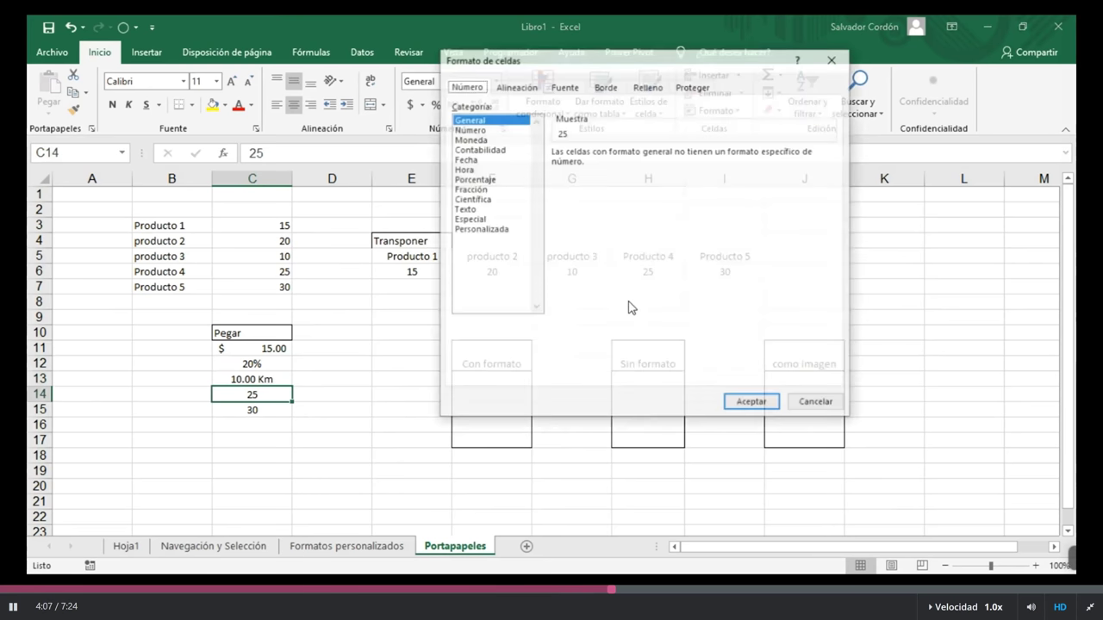
click(495, 229)
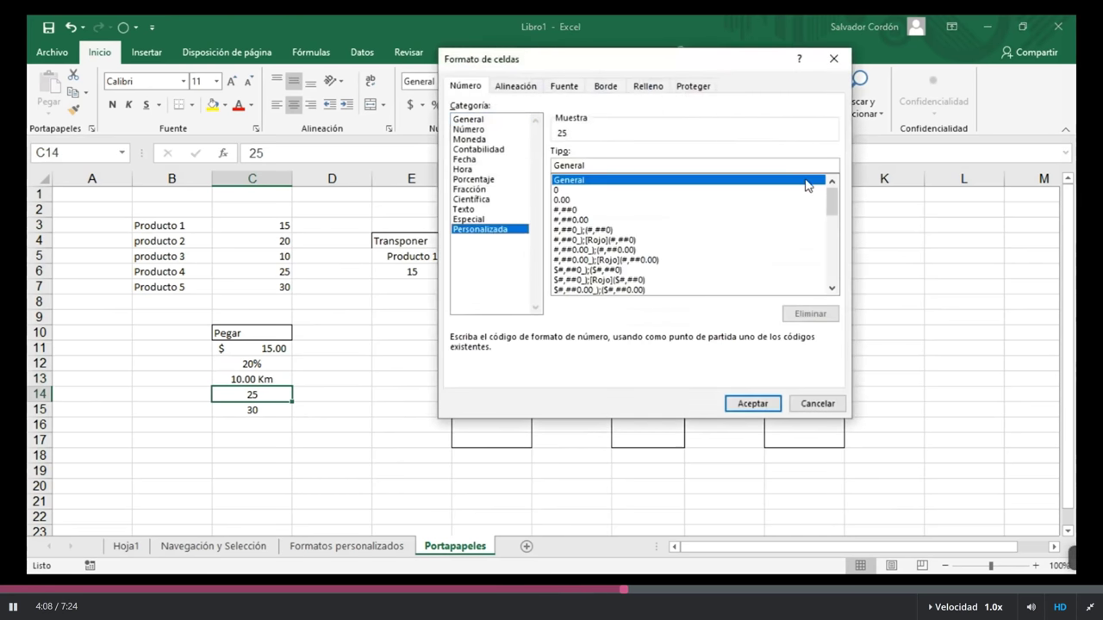
scroll(788, 242, down, 10)
click(586, 280)
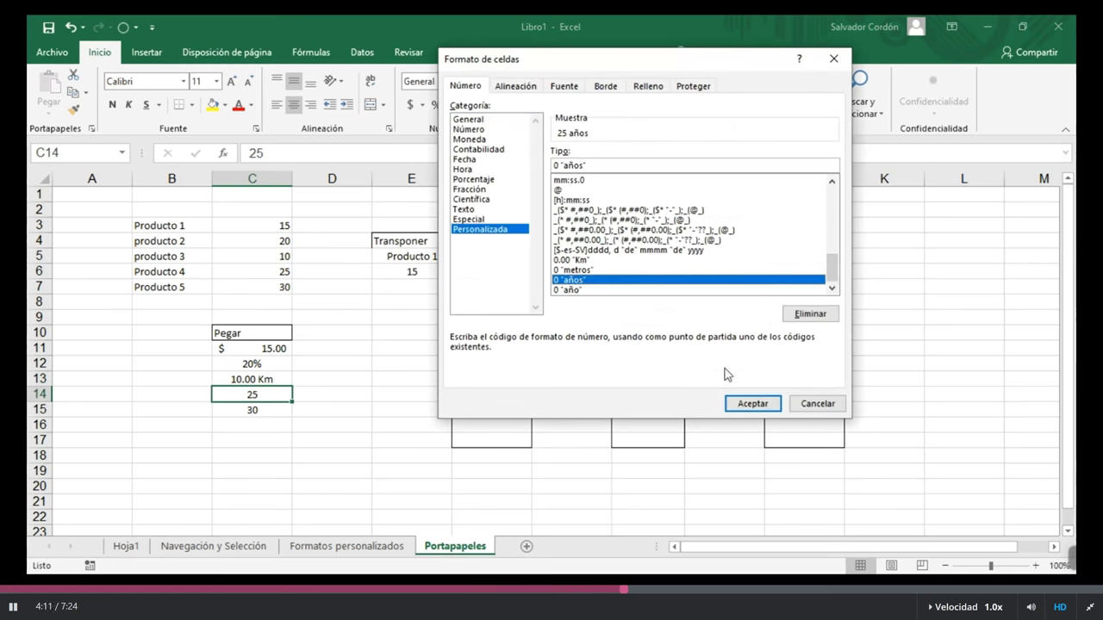
click(753, 404)
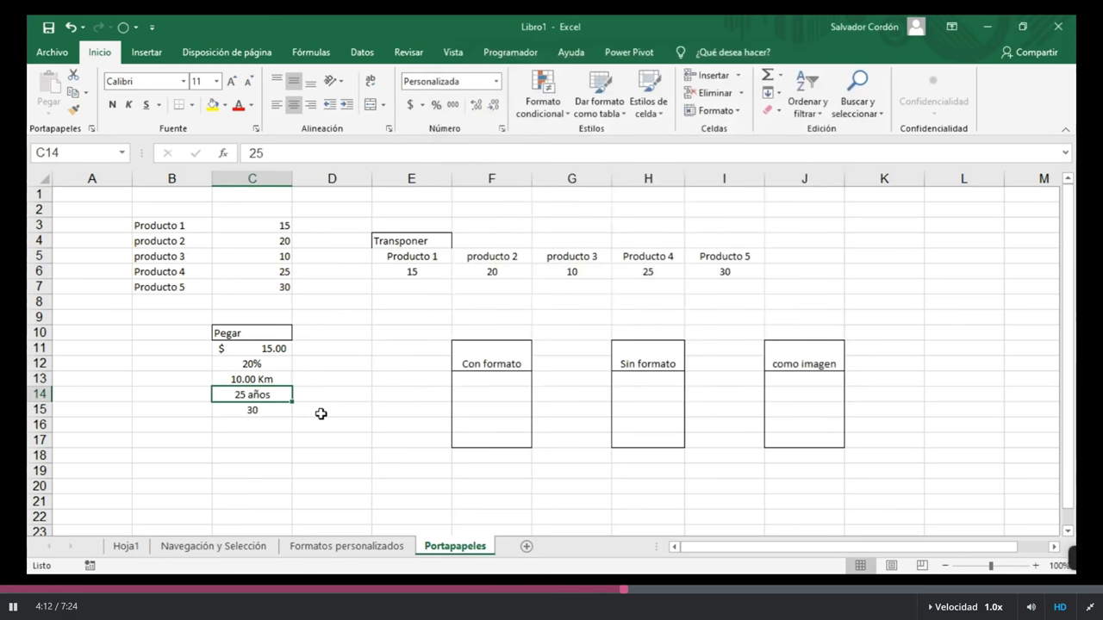
Give C15 a yellow fill and a red font at size 18.
click(274, 424)
key(Up)
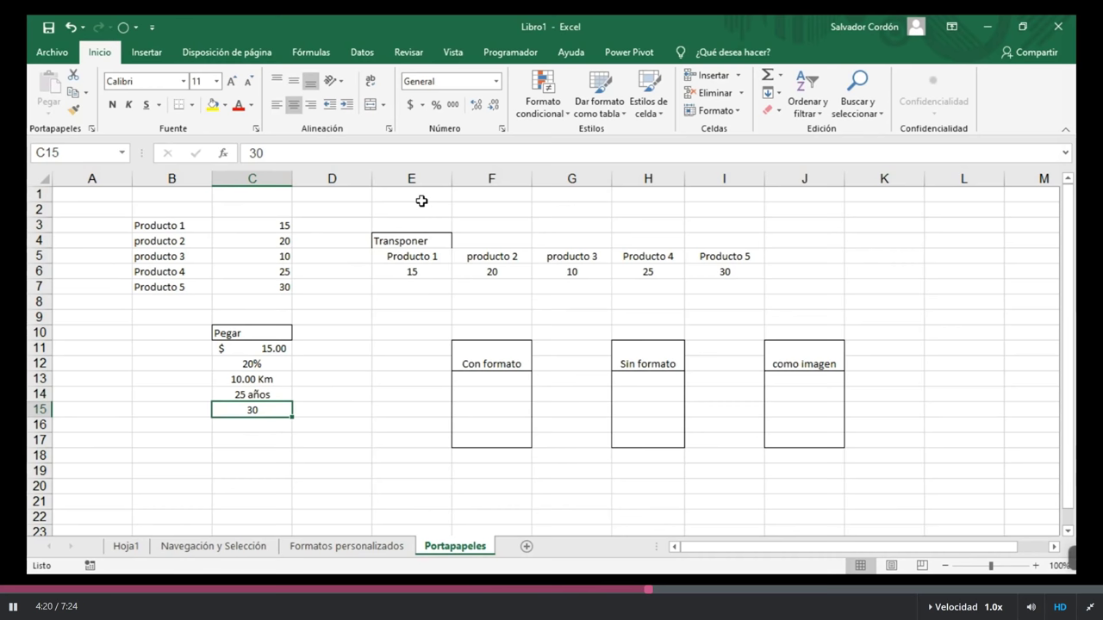
click(210, 106)
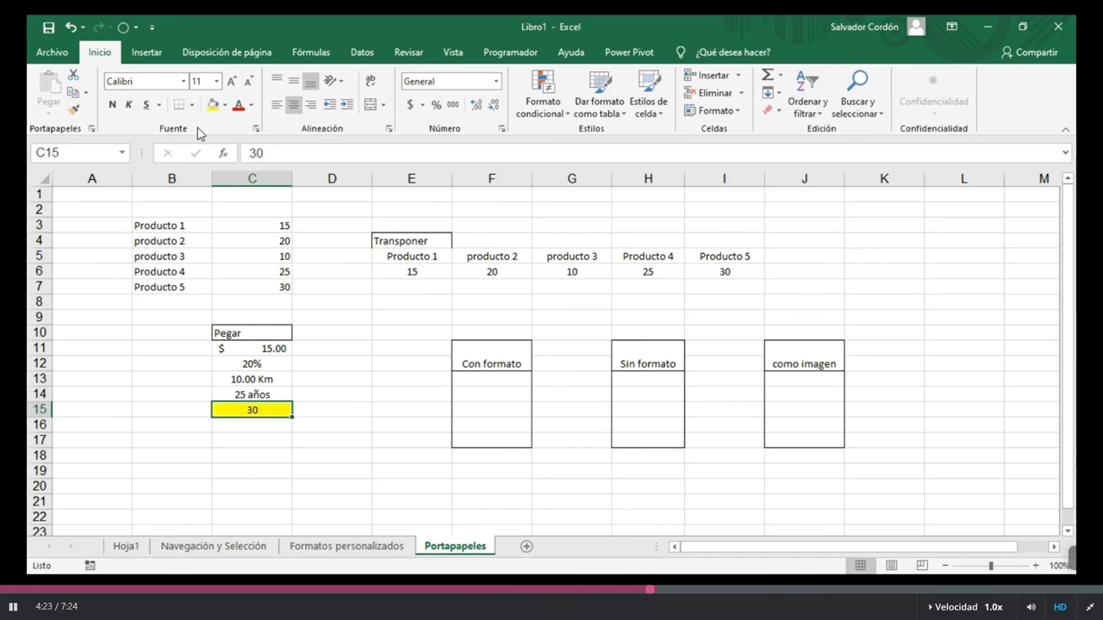
click(239, 105)
click(231, 81)
click(231, 81)
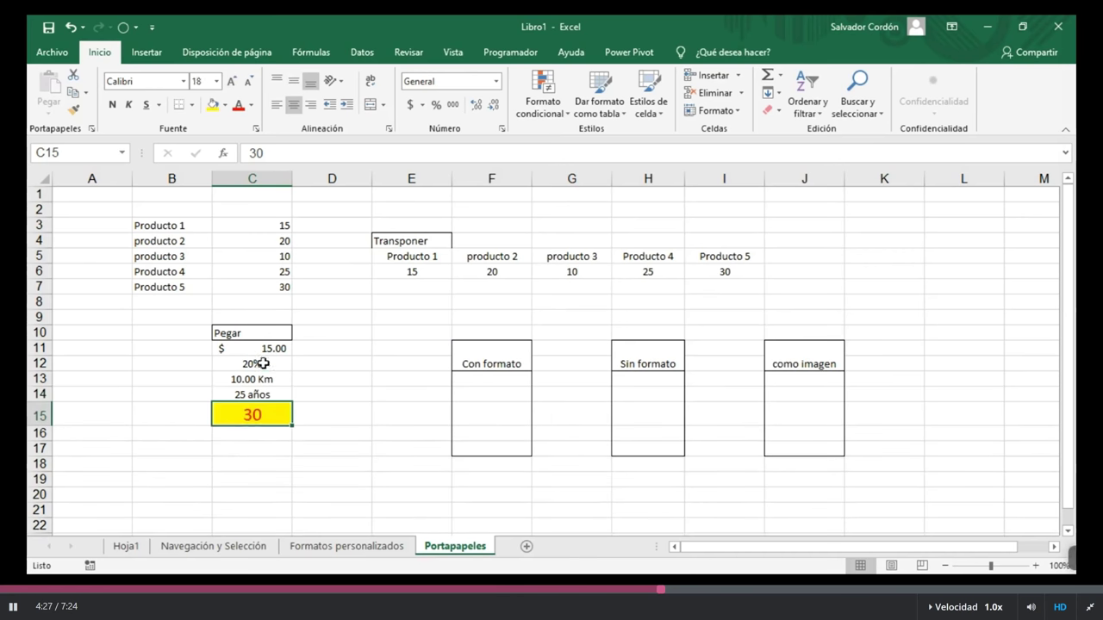
Make the percentage in C12 bold at size 14 and align it to the right of its cell.
click(261, 364)
key(ctrl+n)
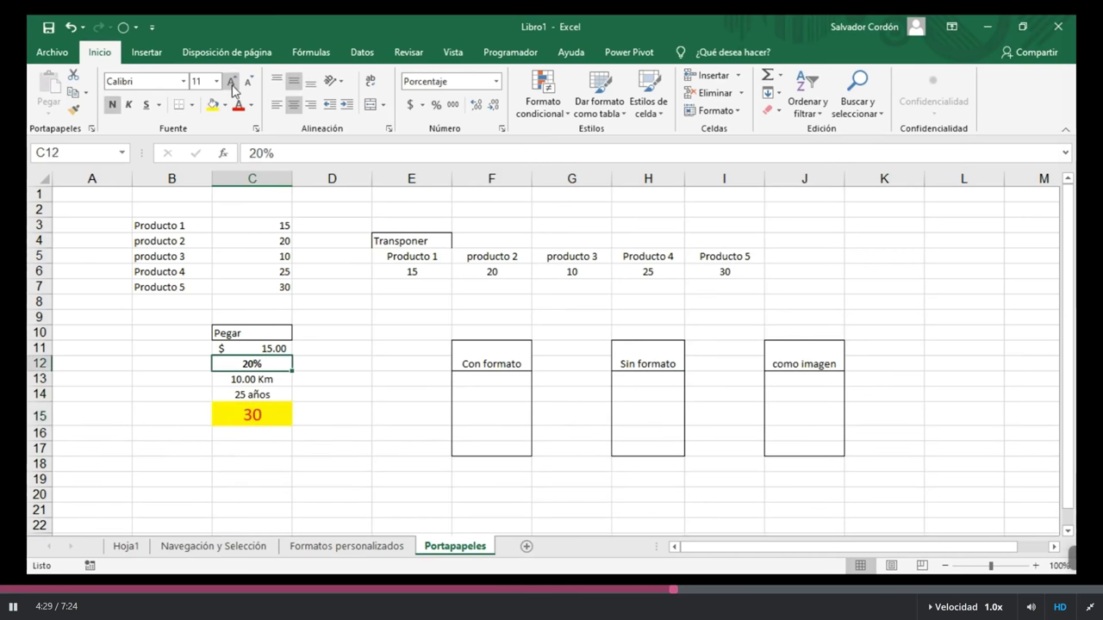
click(231, 81)
click(231, 81)
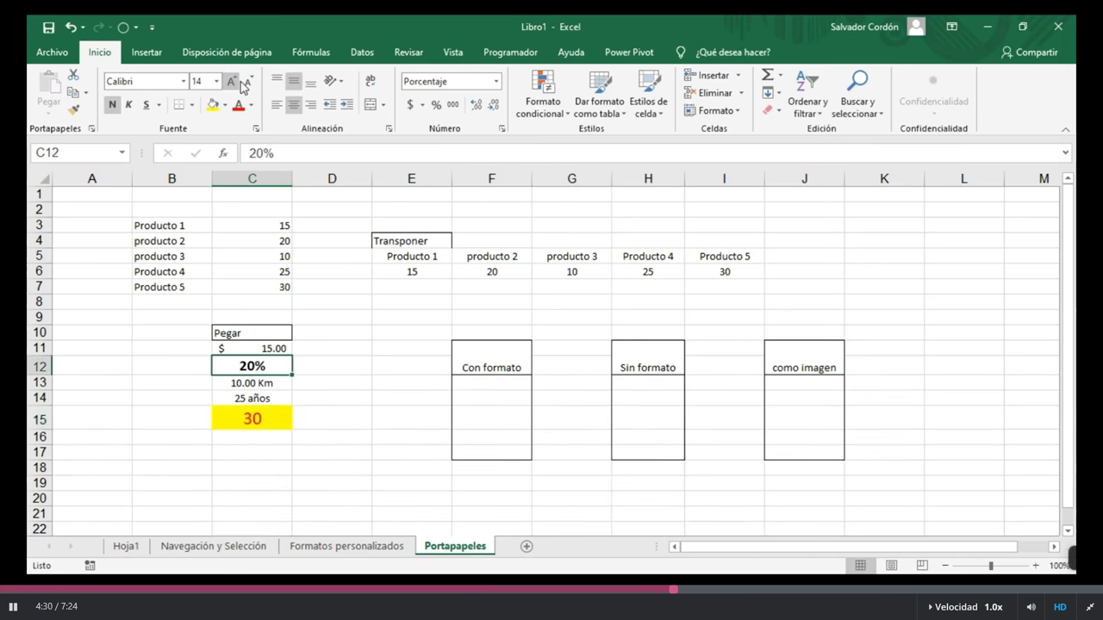
click(310, 104)
Align the Km value in C13 to the left of its cell and fill the cell with light blue.
click(267, 382)
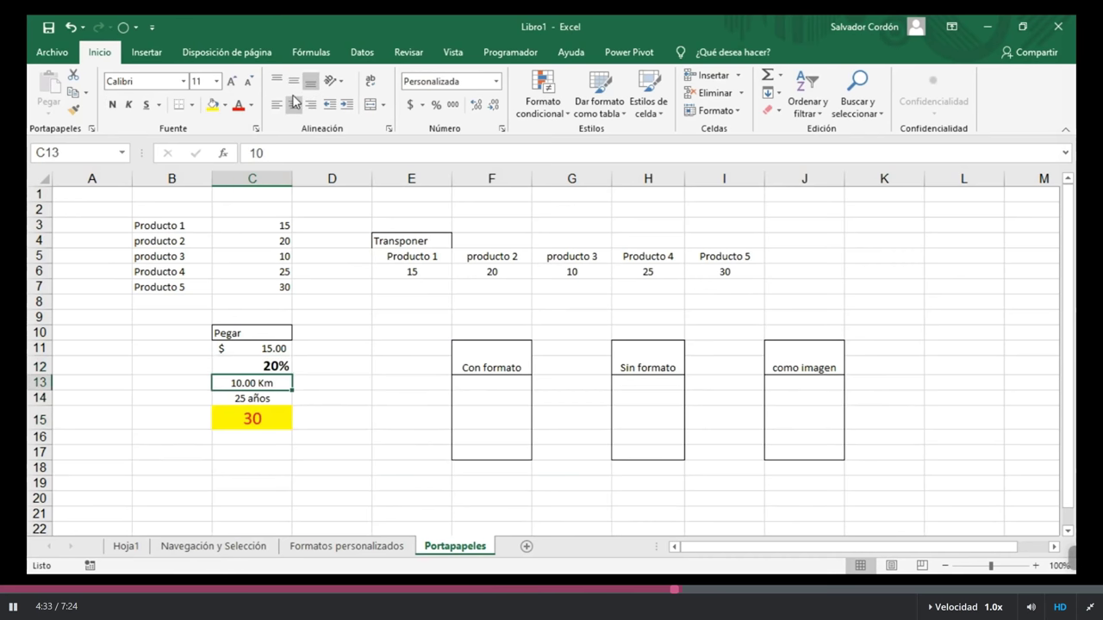
click(276, 104)
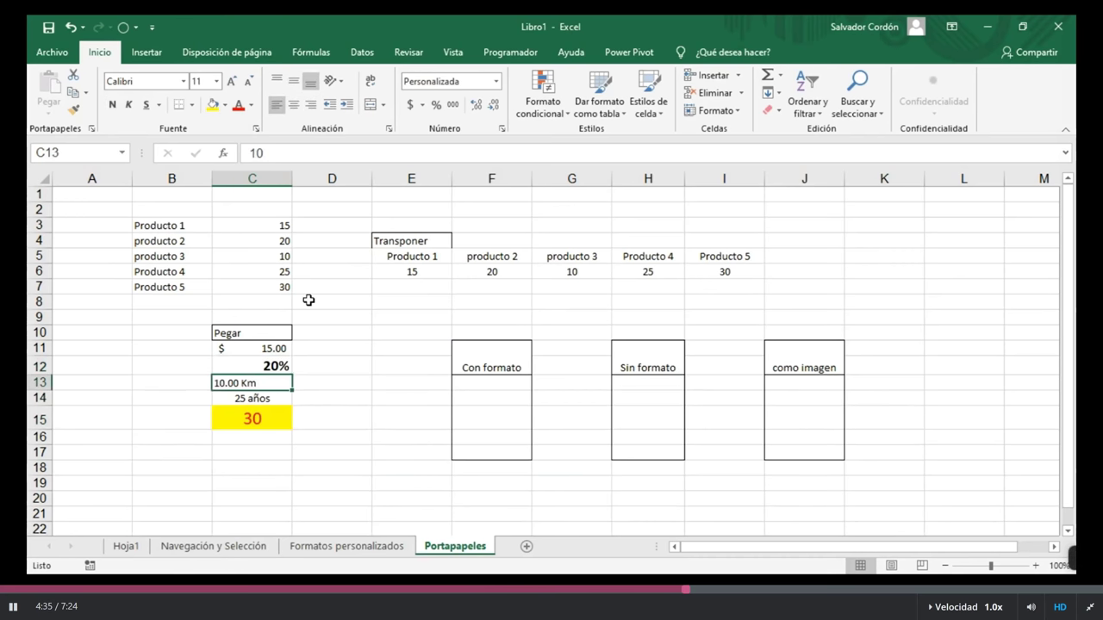
click(226, 105)
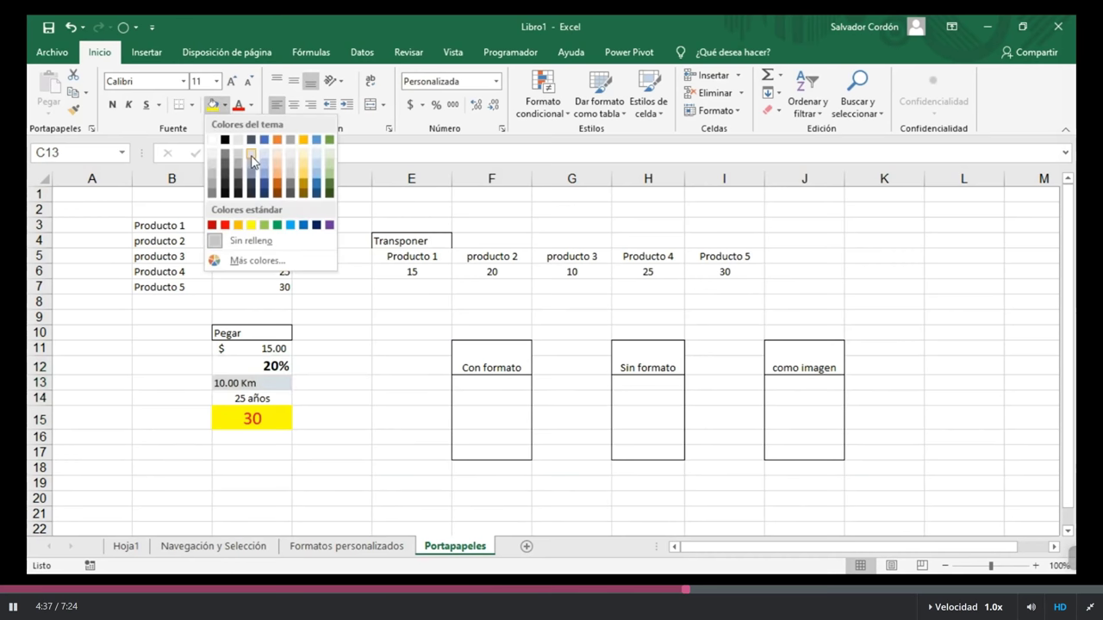
click(261, 163)
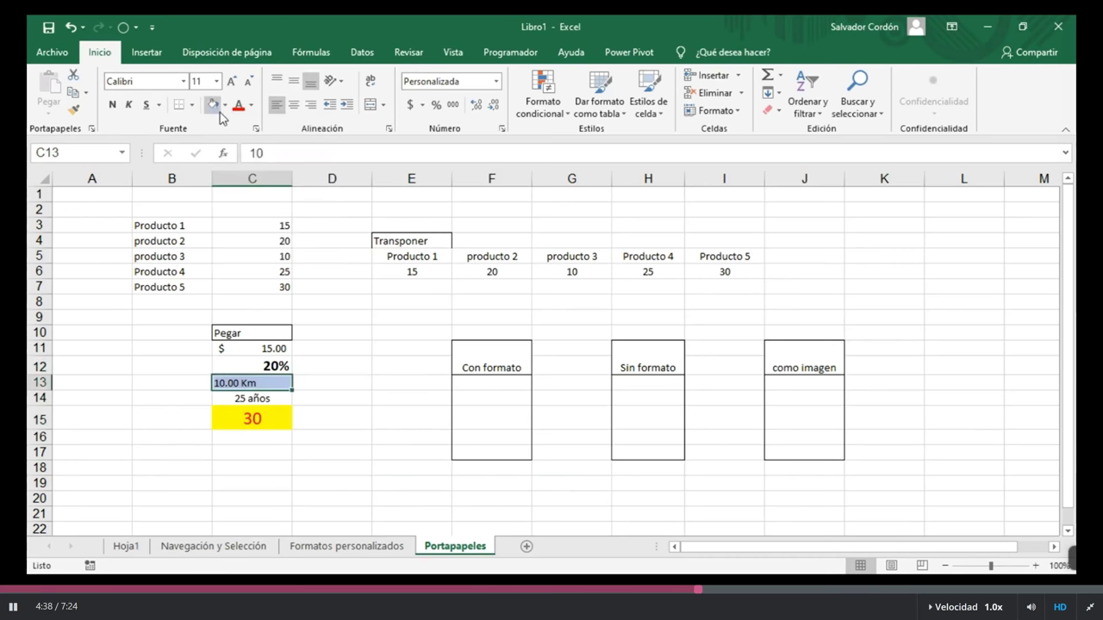
Change the font of the Km value in C13 to Aharoni at size 12.
click(183, 81)
click(172, 213)
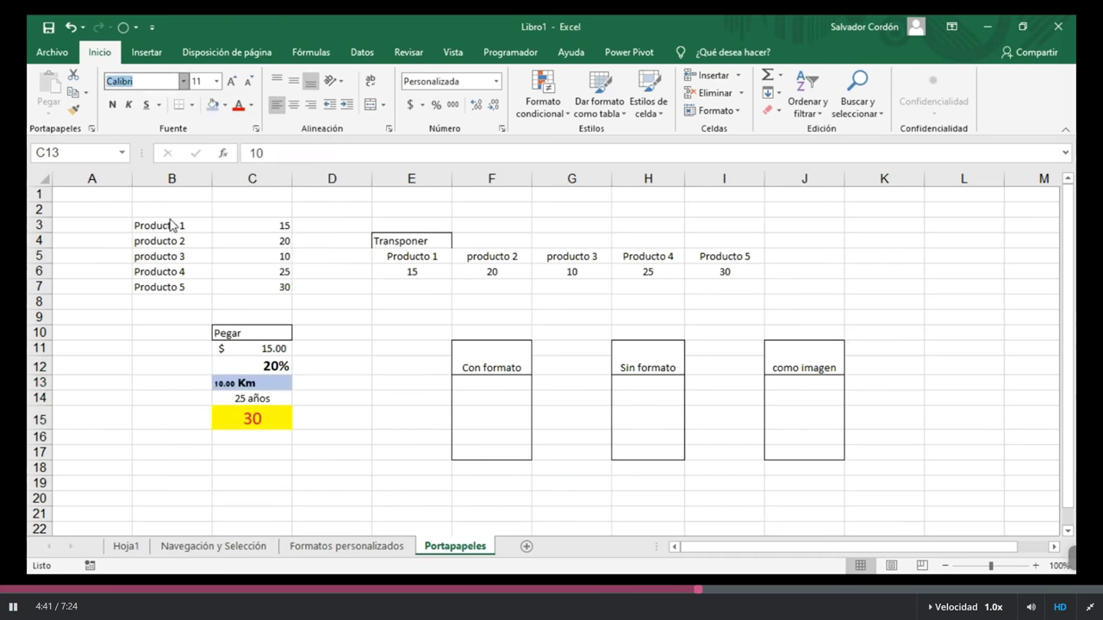
click(235, 81)
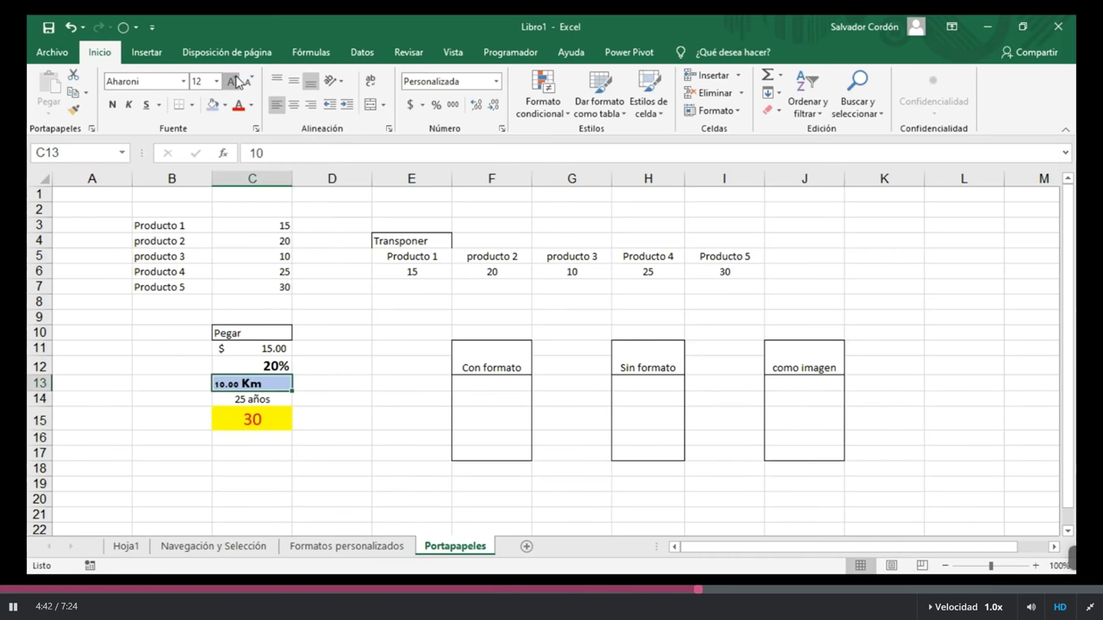
Apply all borders to the $ value in C11.
key(Up)
key(Up)
mouse_move(258, 342)
mouse_down()
mouse_move(272, 349)
mouse_move(259, 344)
mouse_up()
click(193, 105)
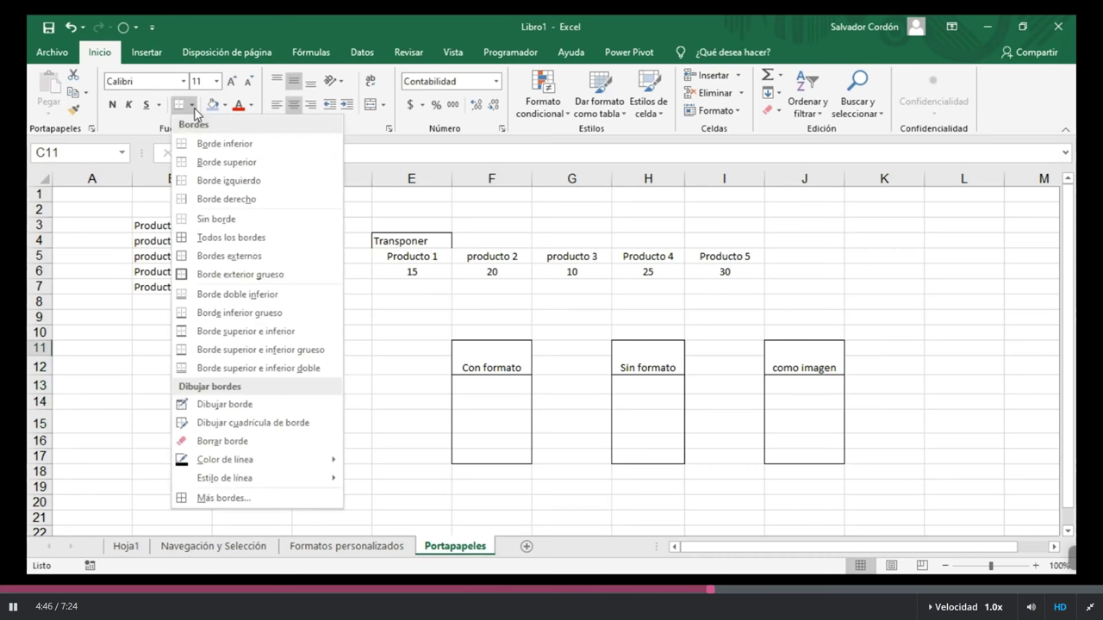
click(232, 238)
click(401, 473)
click(402, 485)
click(258, 503)
drag(257, 346, 257, 422)
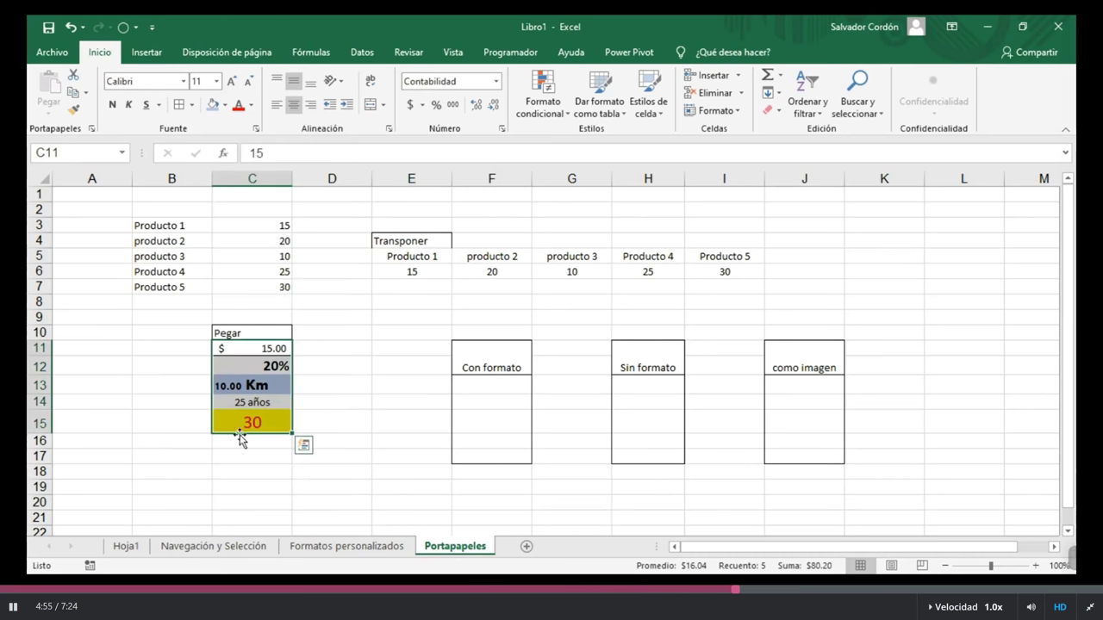
drag(491, 385, 488, 461)
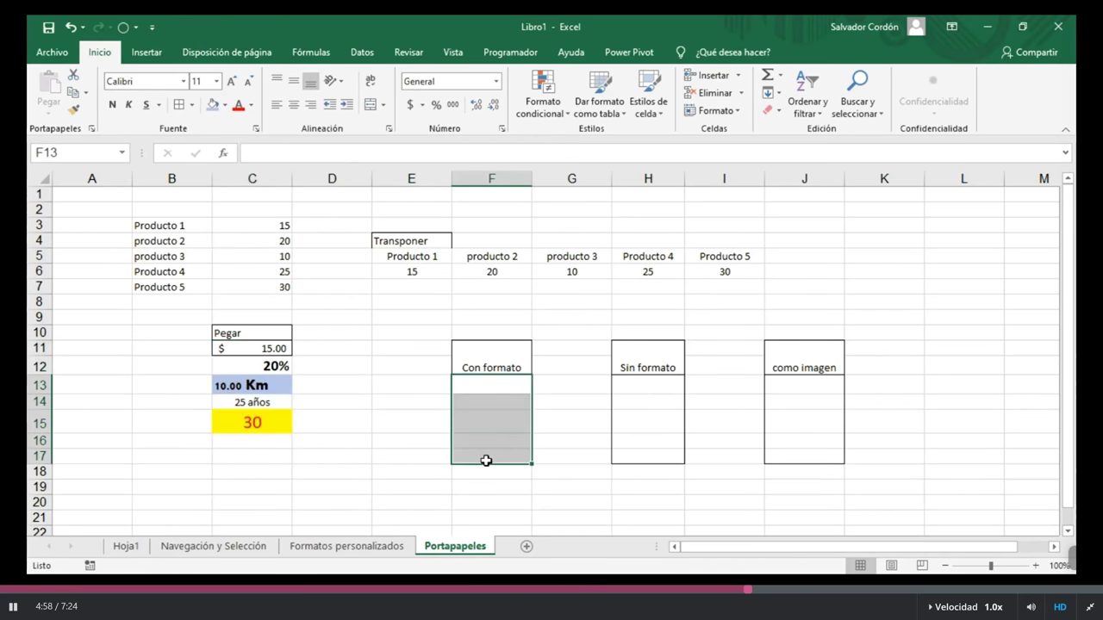
click(650, 389)
drag(649, 396, 648, 458)
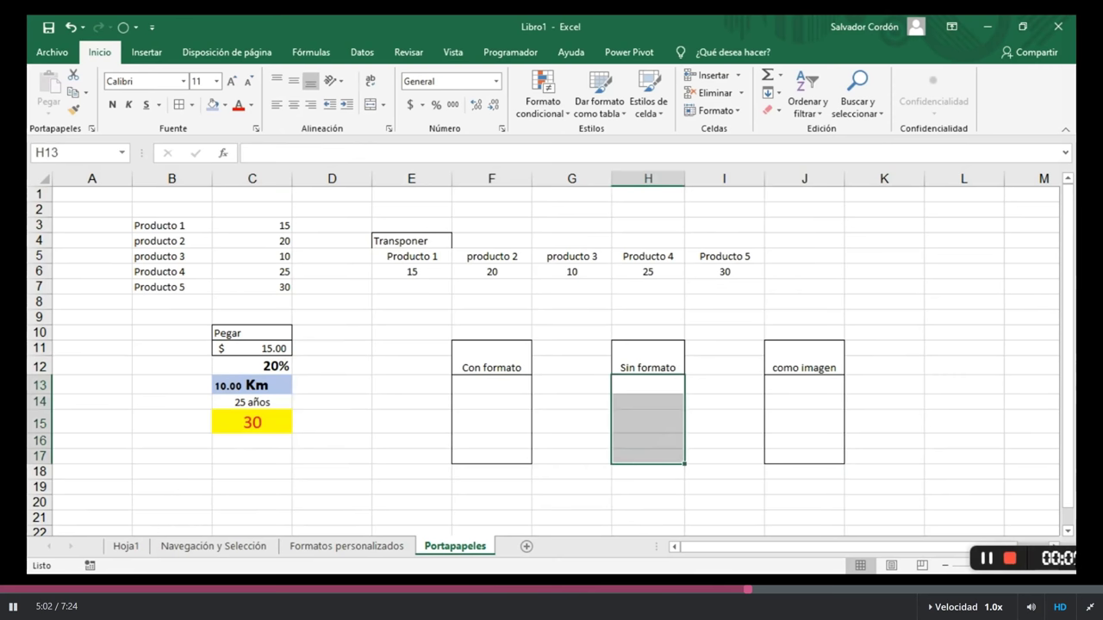
Copy the formatted values in C11:C15 and paste them with their formatting under Con formato, starting at F13.
drag(284, 349, 259, 425)
key(ctrl+c)
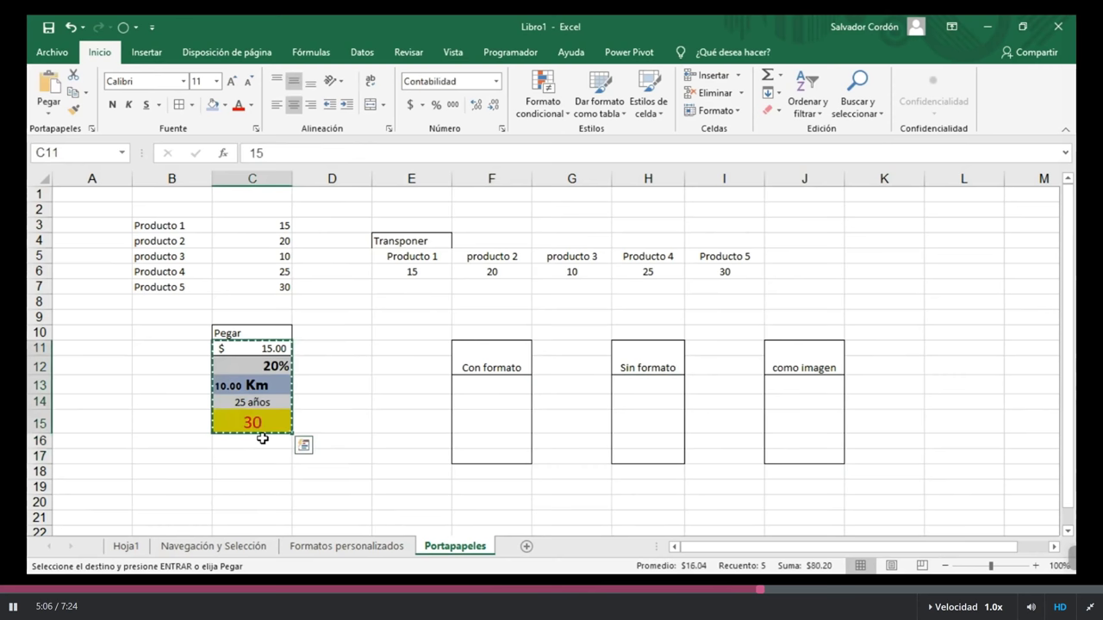
click(480, 388)
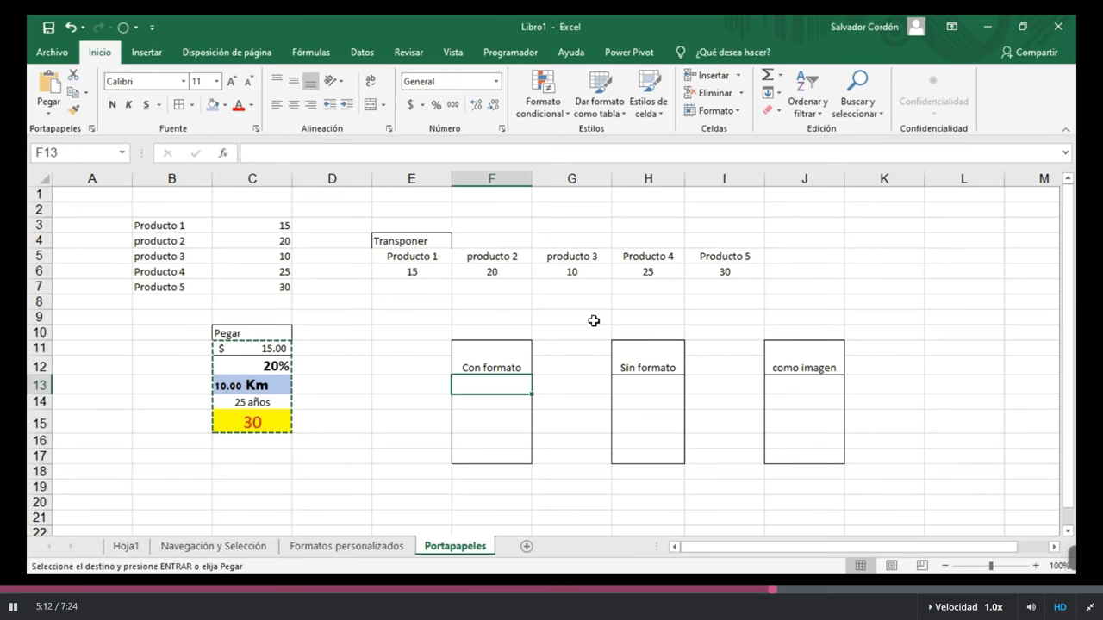
key(ctrl+v)
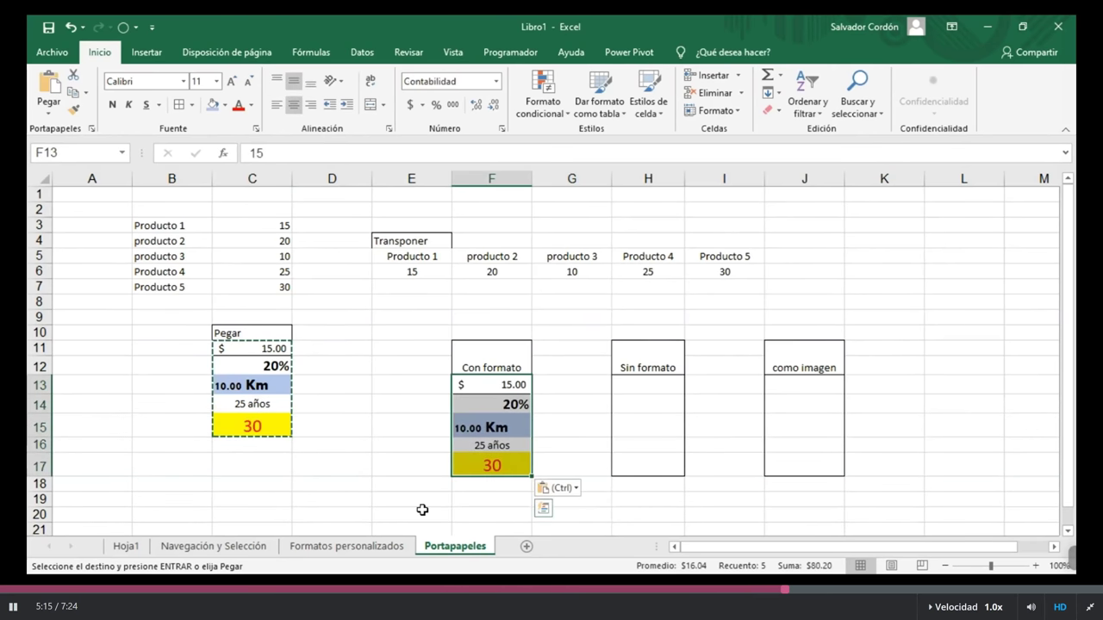
click(369, 484)
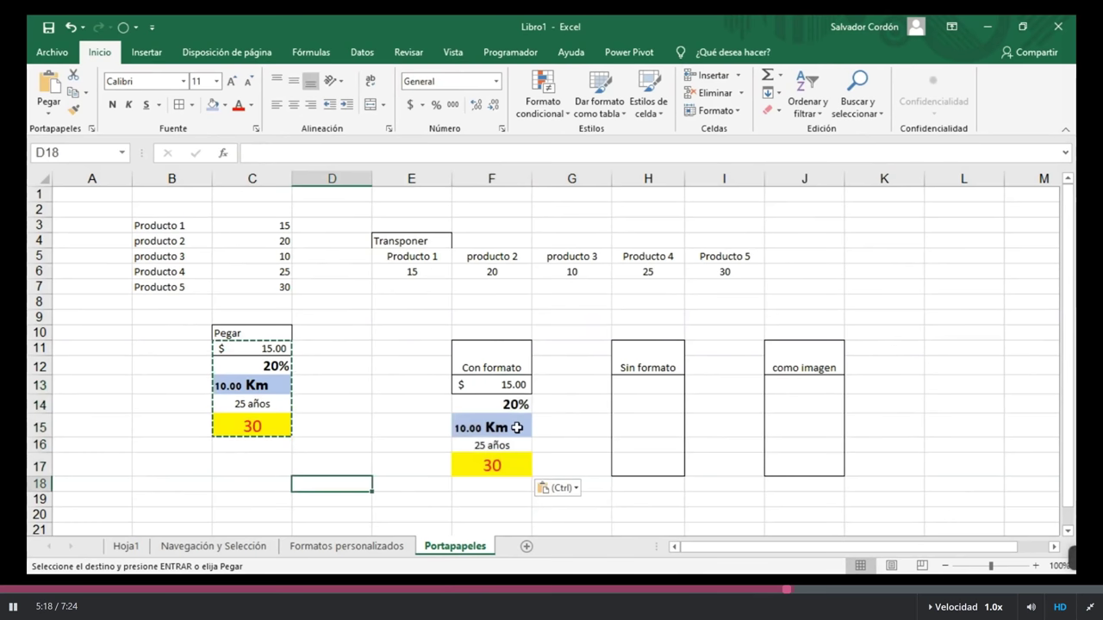
Paste the copied C11:C15 data as values only under Sin formato, starting at H13.
click(642, 382)
click(250, 352)
drag(250, 351, 264, 424)
click(264, 424)
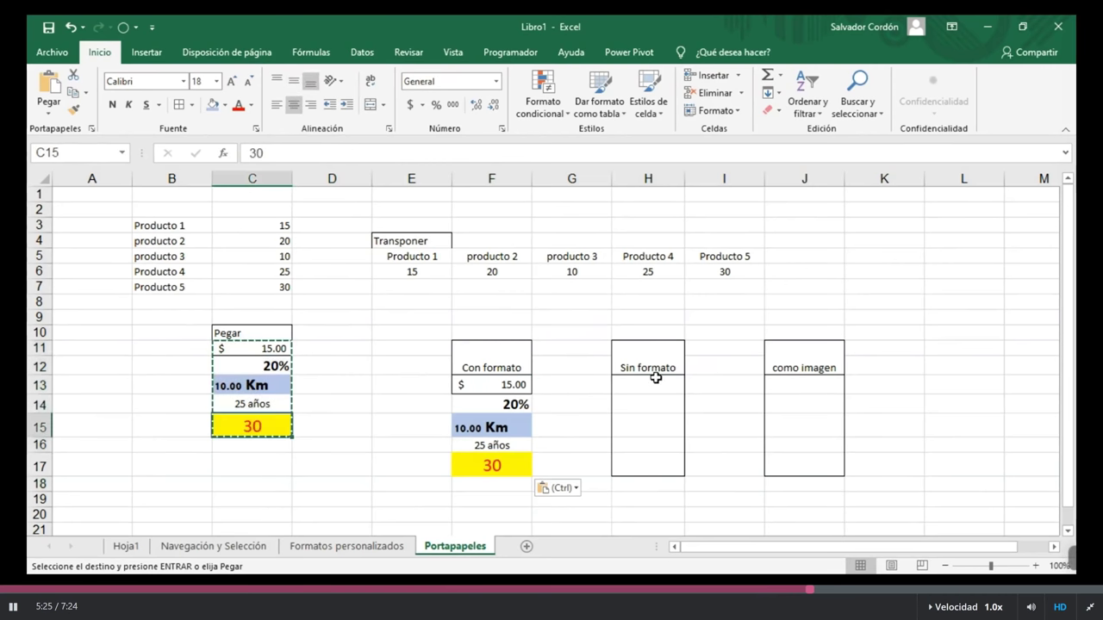
drag(656, 382, 659, 462)
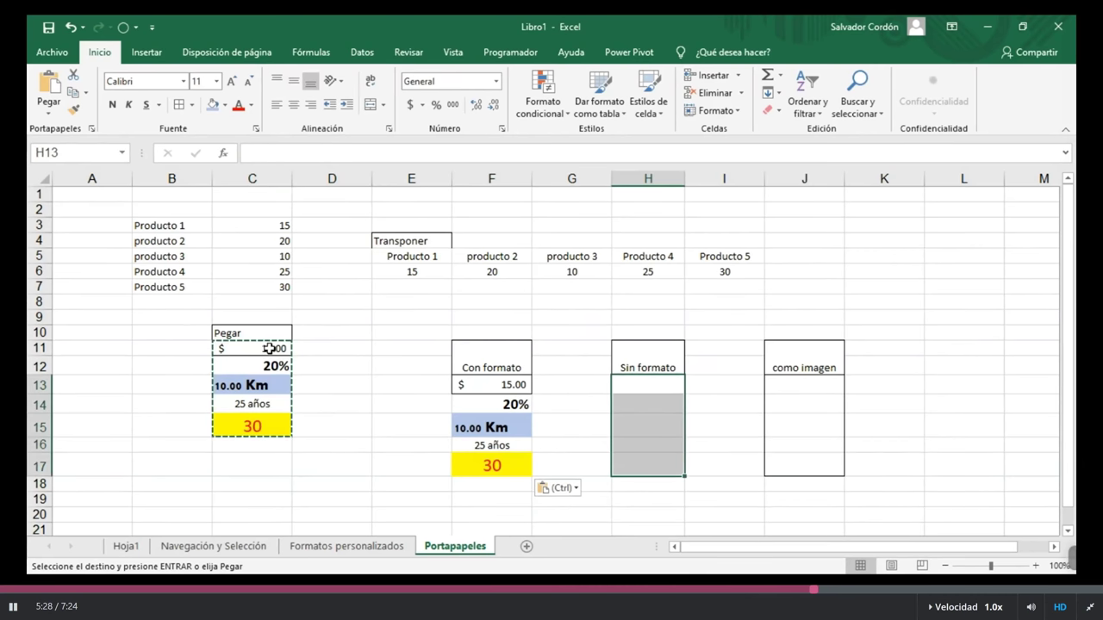
drag(270, 348, 259, 423)
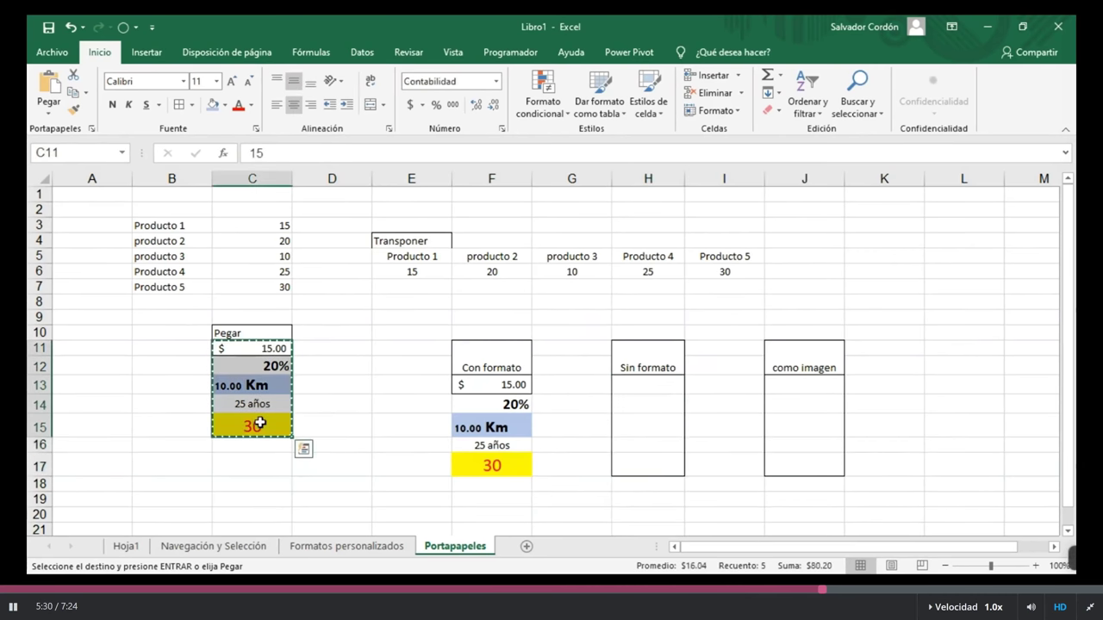
right_click(655, 390)
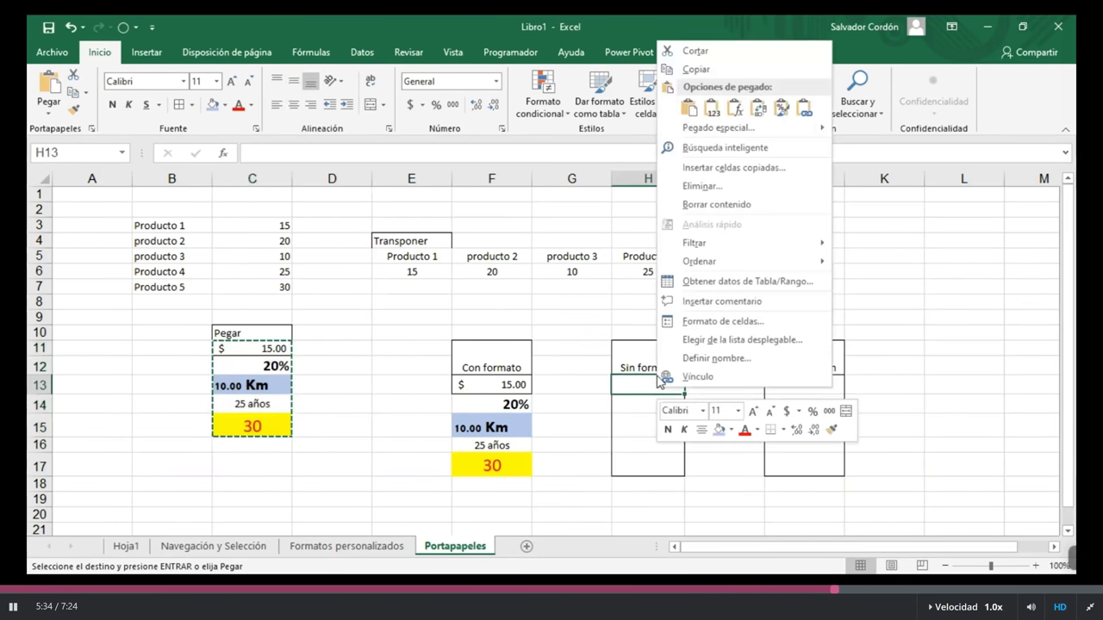
click(712, 110)
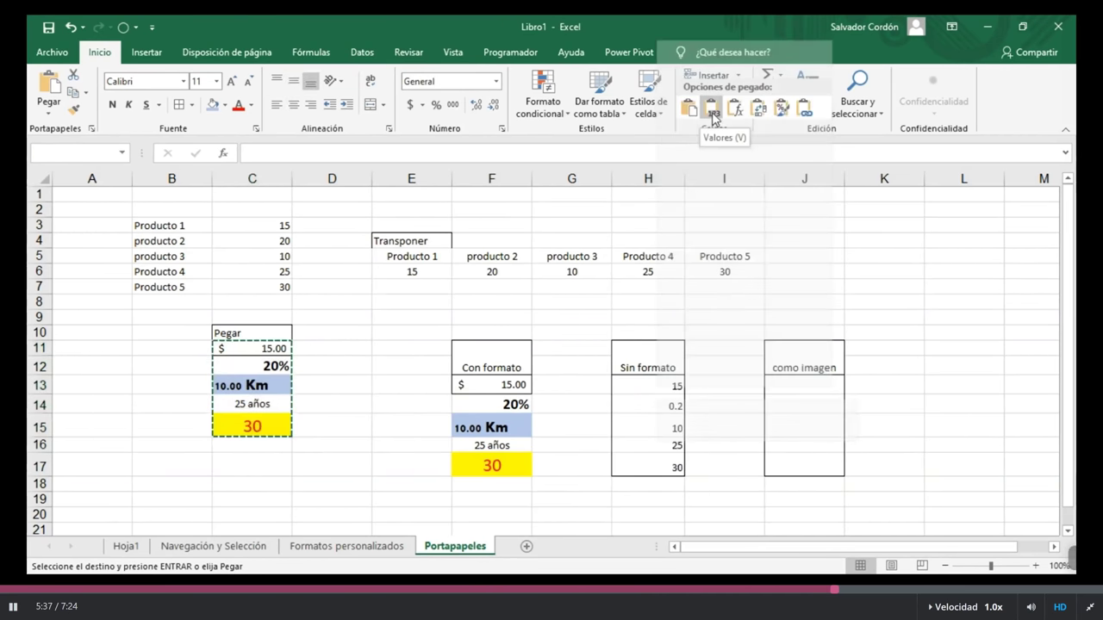
drag(659, 386, 668, 467)
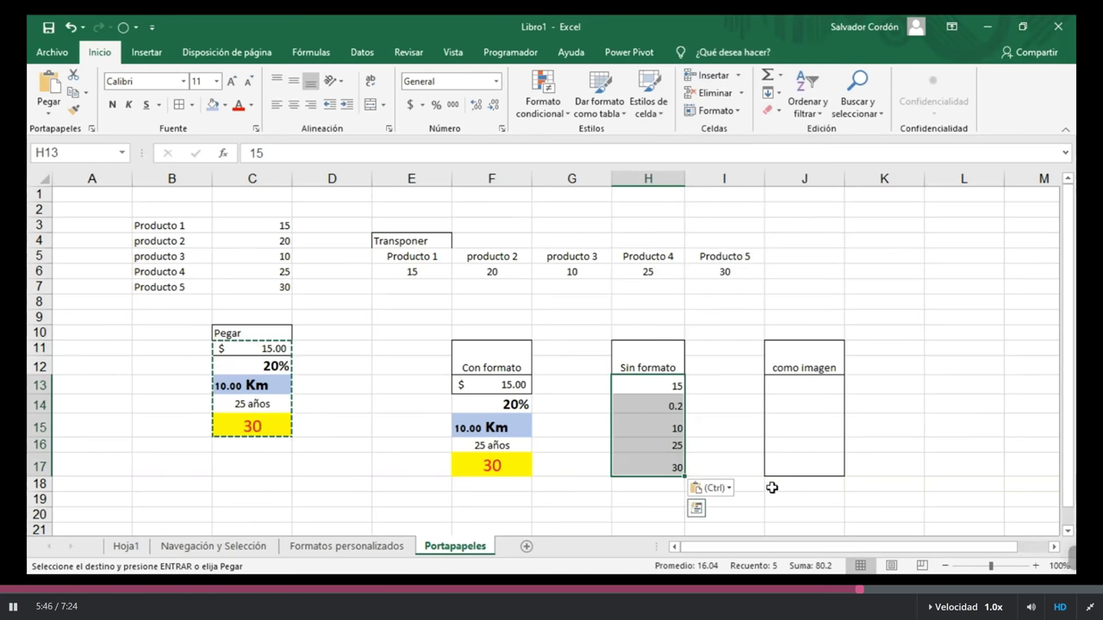
drag(660, 384, 669, 463)
click(729, 431)
Paste the copied C11:C15 range as a picture under como imagen, starting at J13.
drag(259, 348, 267, 429)
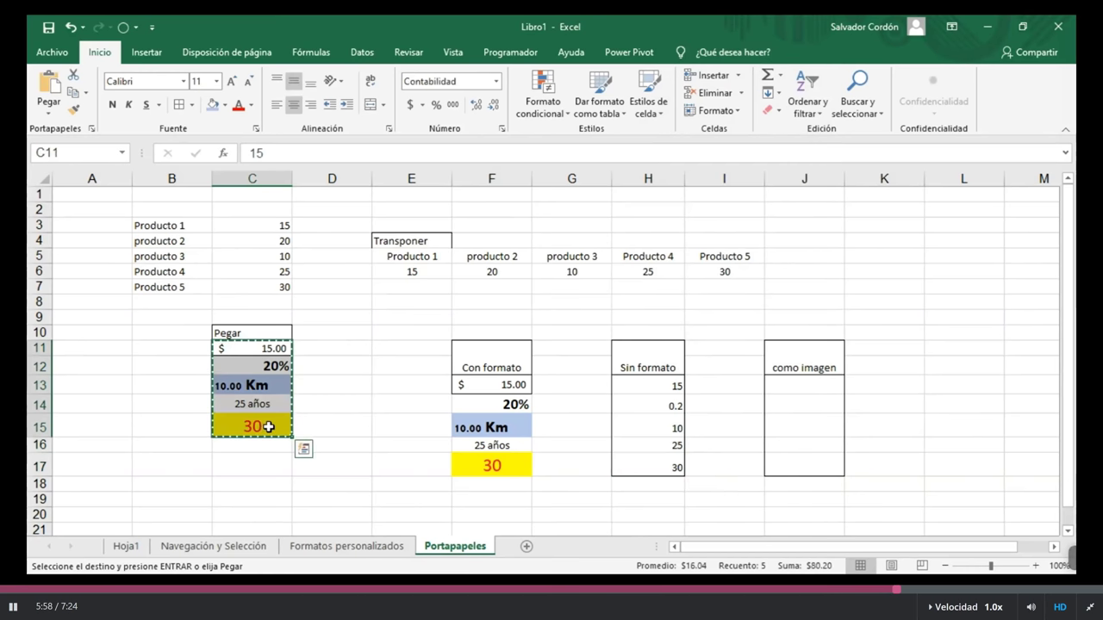
right_click(810, 389)
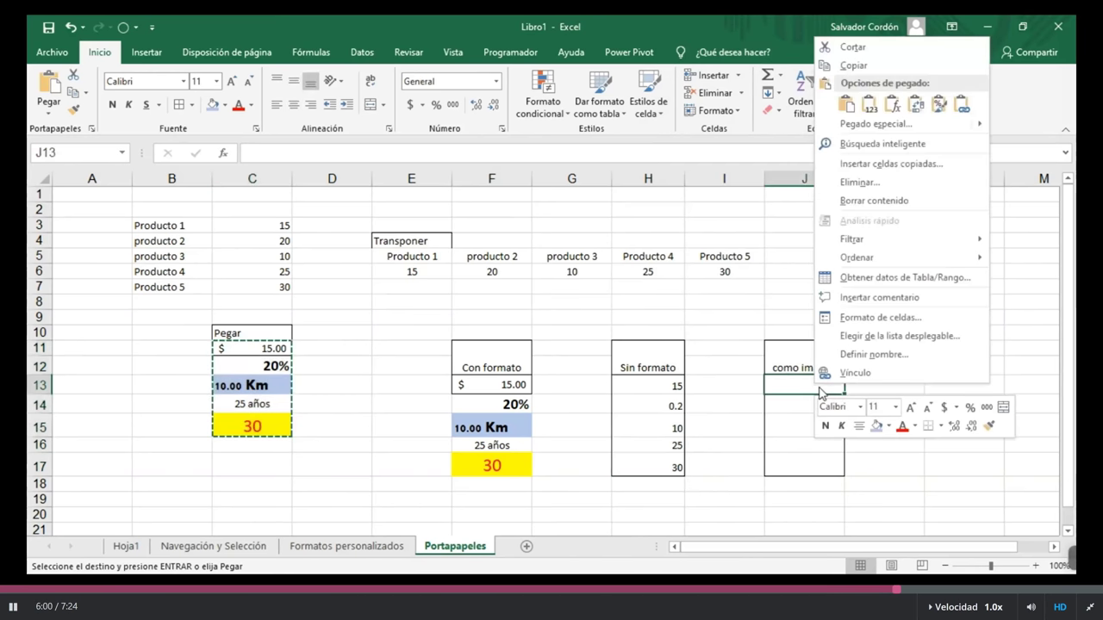
mouse_move(983, 128)
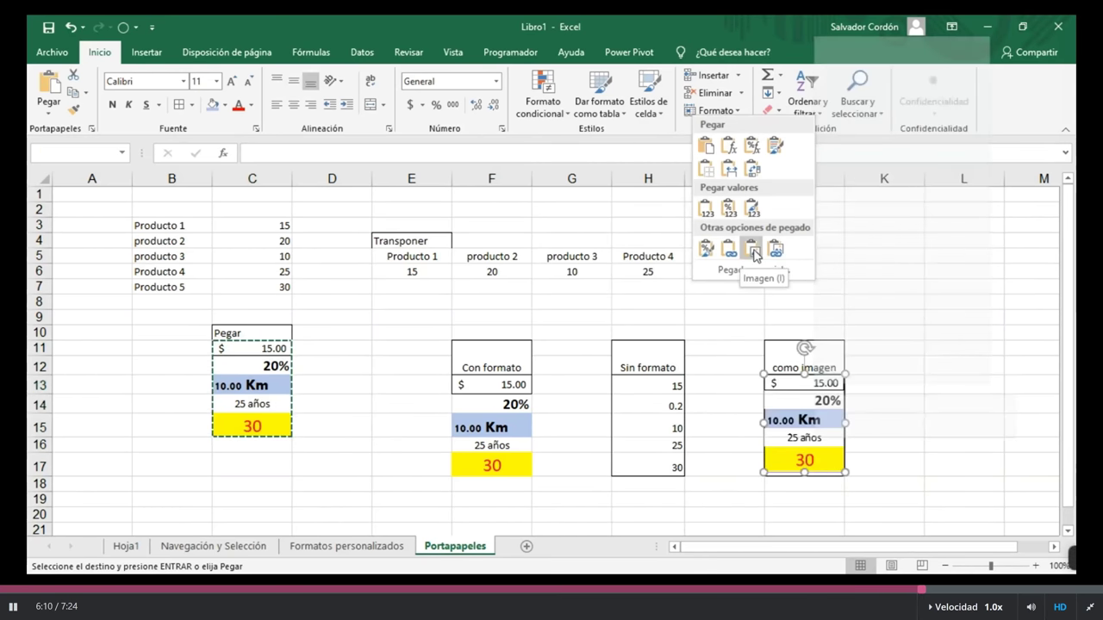
click(753, 253)
Move the pasted picture off the como imagen box and enlarge it across columns J to L.
mouse_move(777, 456)
mouse_down()
mouse_move(911, 287)
mouse_move(776, 451)
mouse_up()
drag(857, 279, 902, 262)
drag(886, 207, 853, 211)
drag(877, 291, 837, 278)
drag(815, 216, 862, 211)
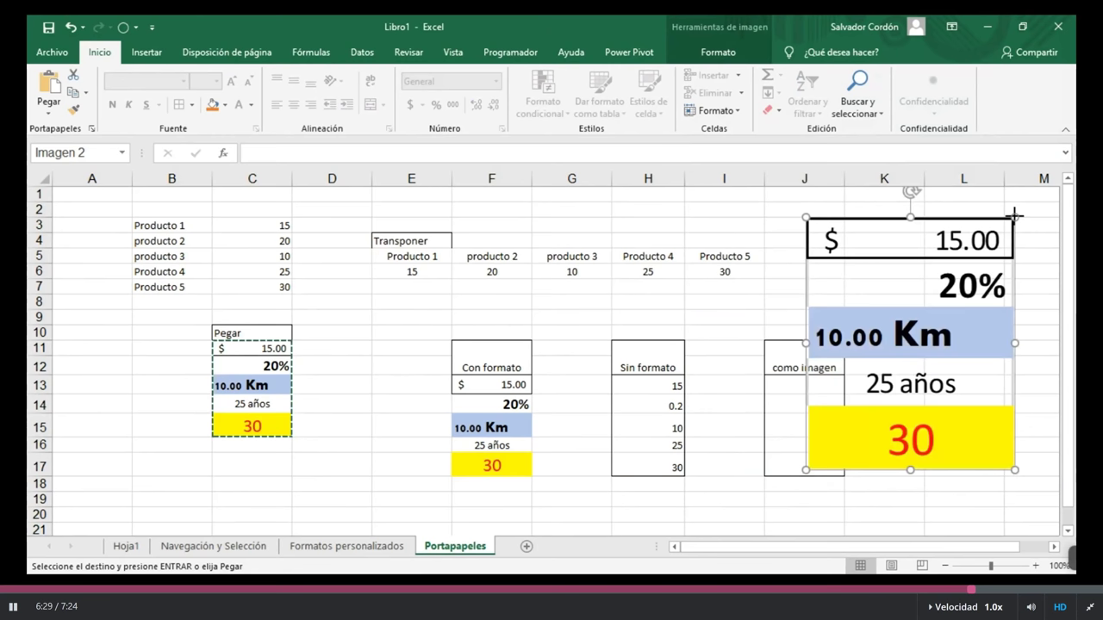
Flip the pasted picture horizontally by stretching it past its opposite edge, and shrink it back near the como imagen box.
drag(1014, 215, 603, 225)
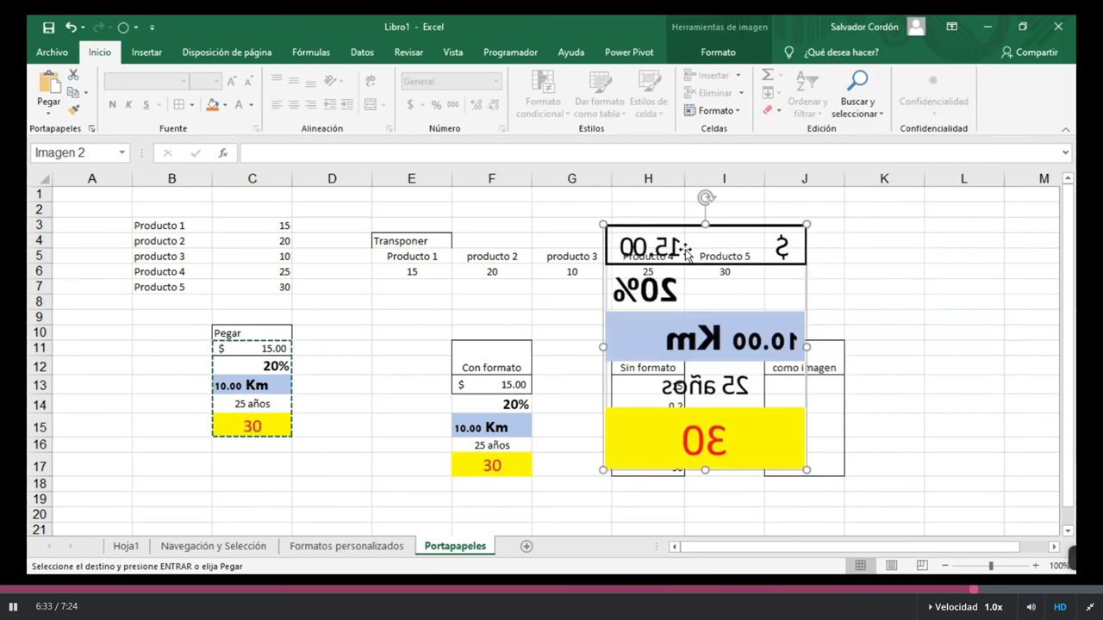
drag(687, 254, 926, 327)
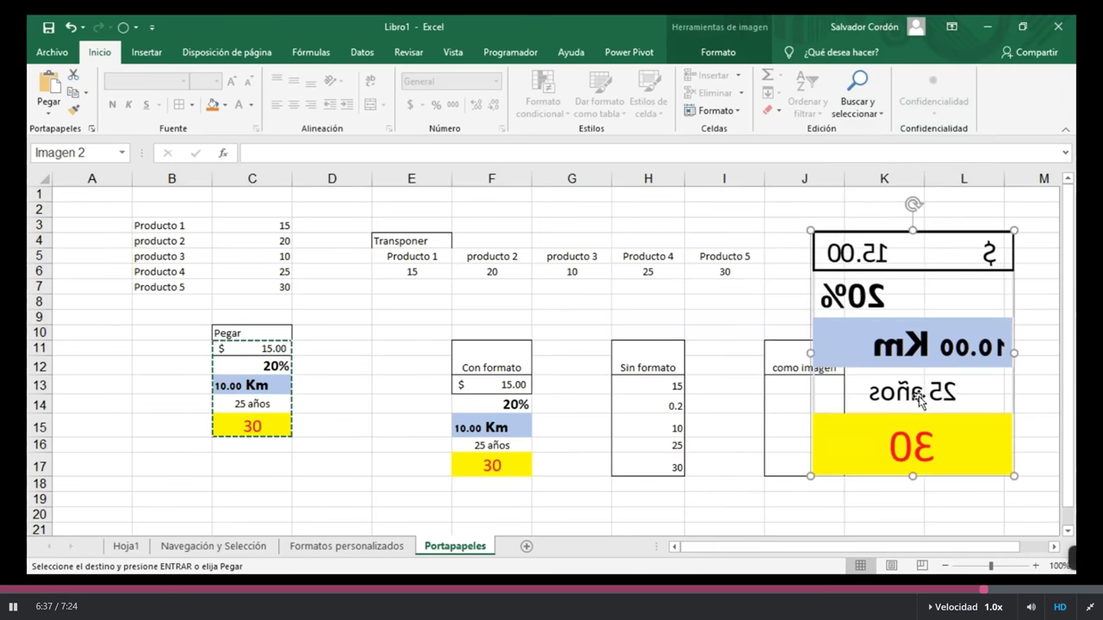
drag(1014, 230, 928, 336)
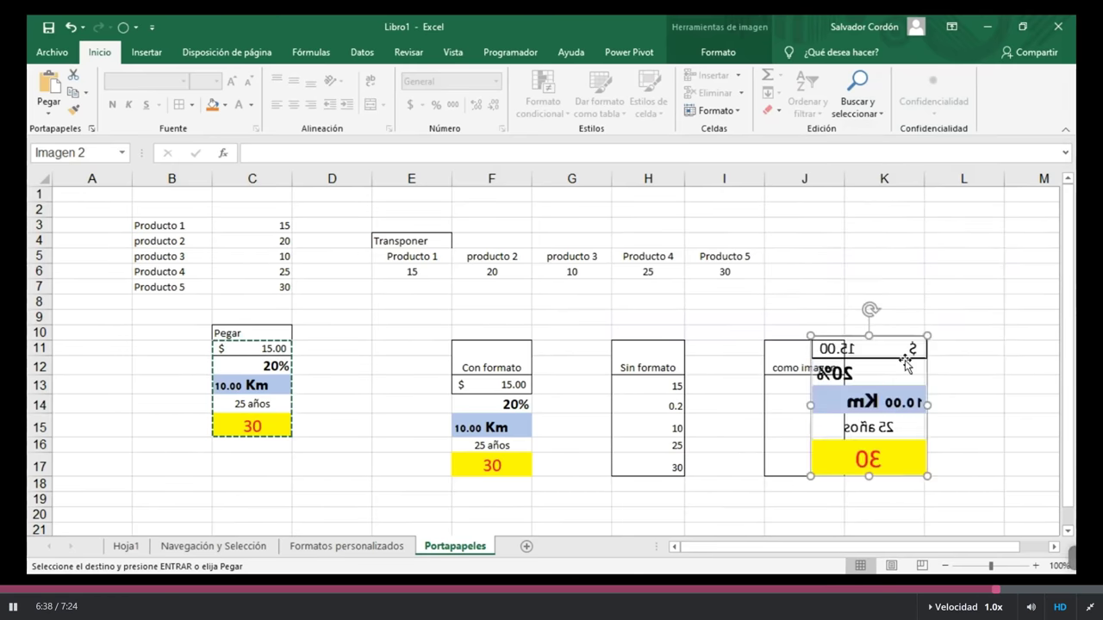
Delete the pasted picture and paste C11:C15 as a linked picture (Imagen vinculada) under como imagen, starting at J13.
key(Delete)
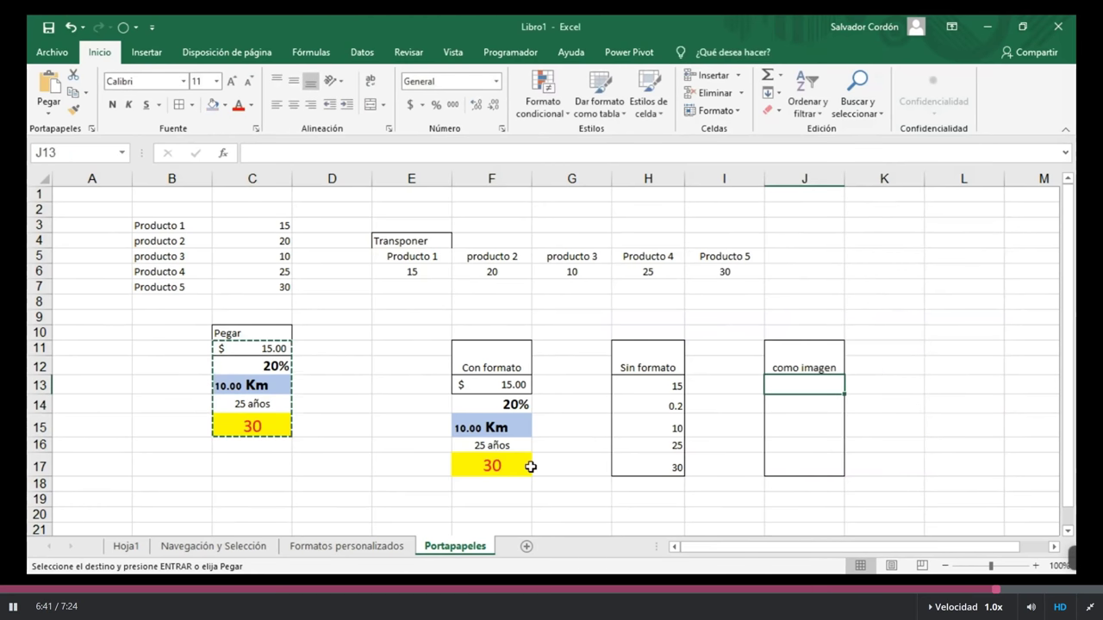
drag(272, 347, 258, 422)
key(ctrl+v)
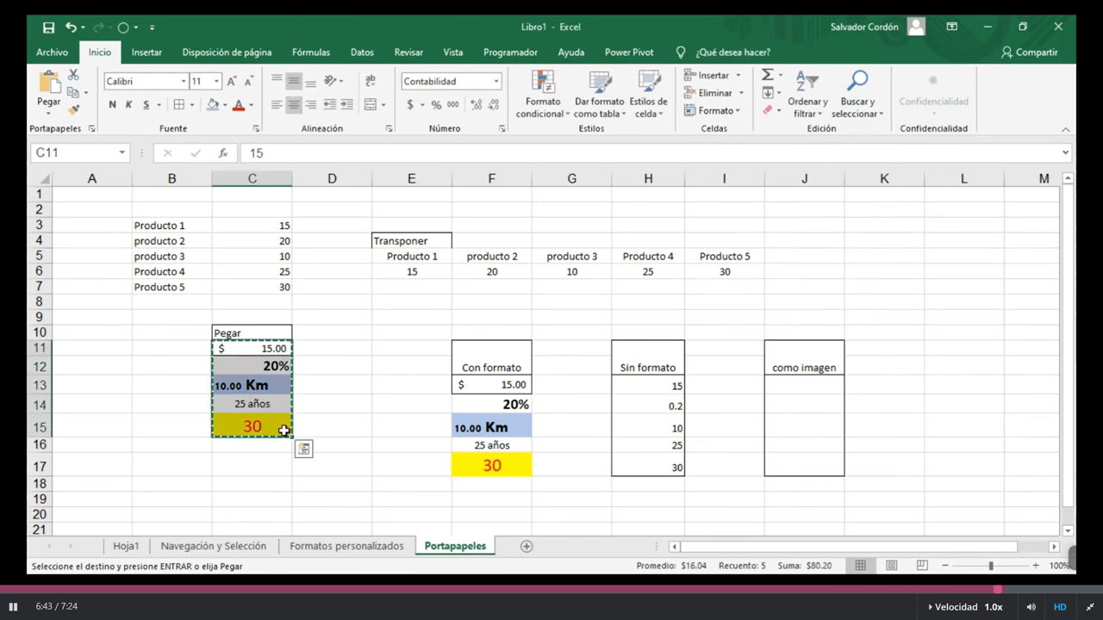
click(304, 448)
scroll(737, 411, right, 1)
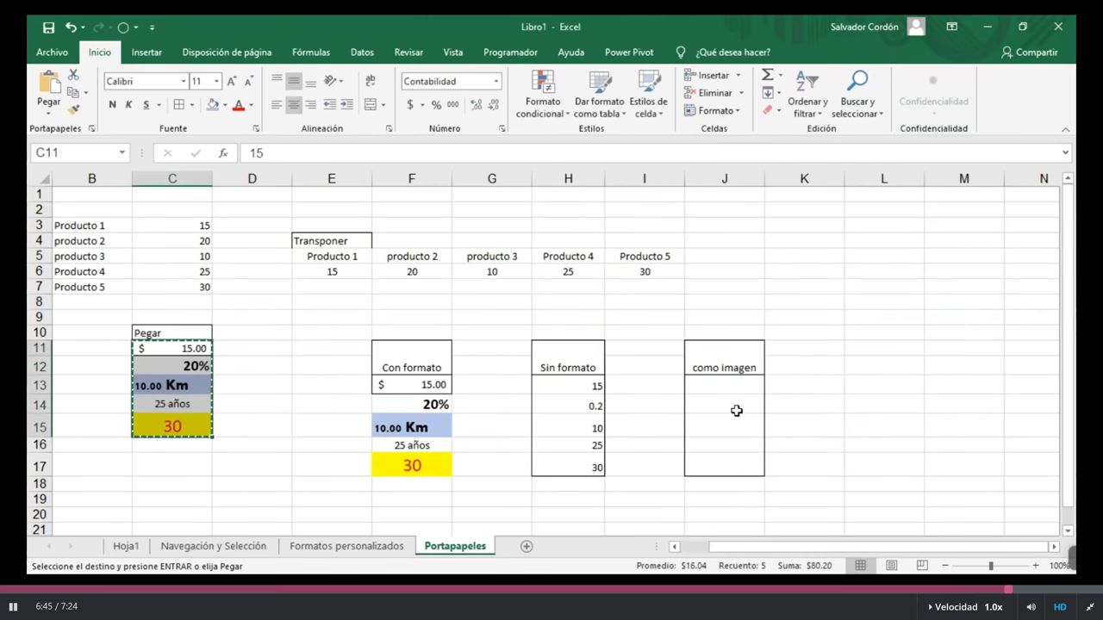
right_click(737, 411)
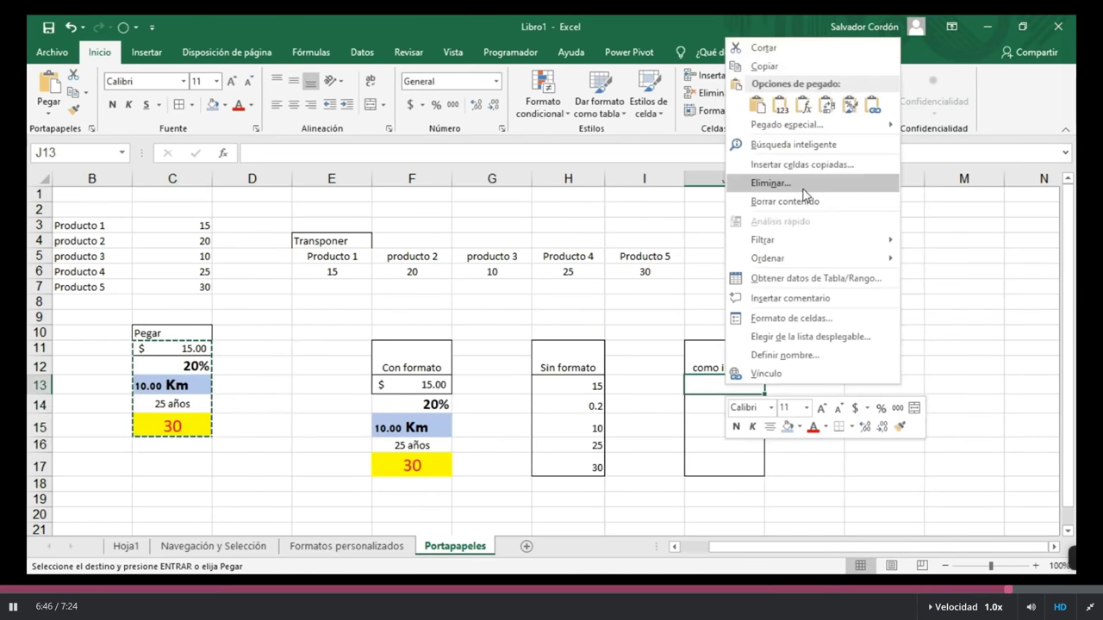
mouse_move(786, 124)
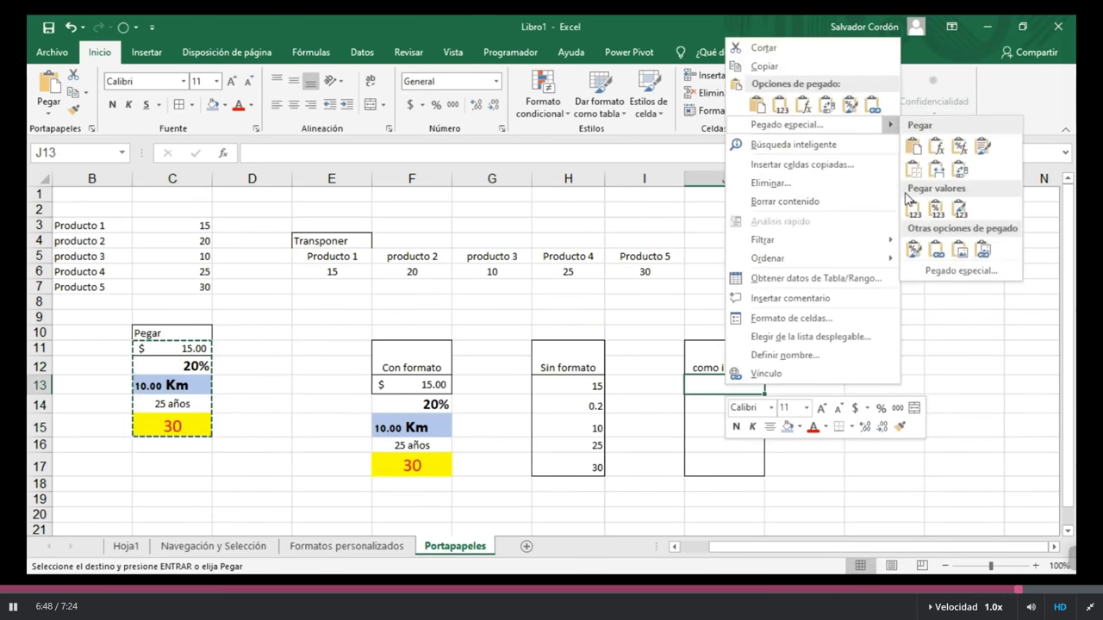
click(983, 252)
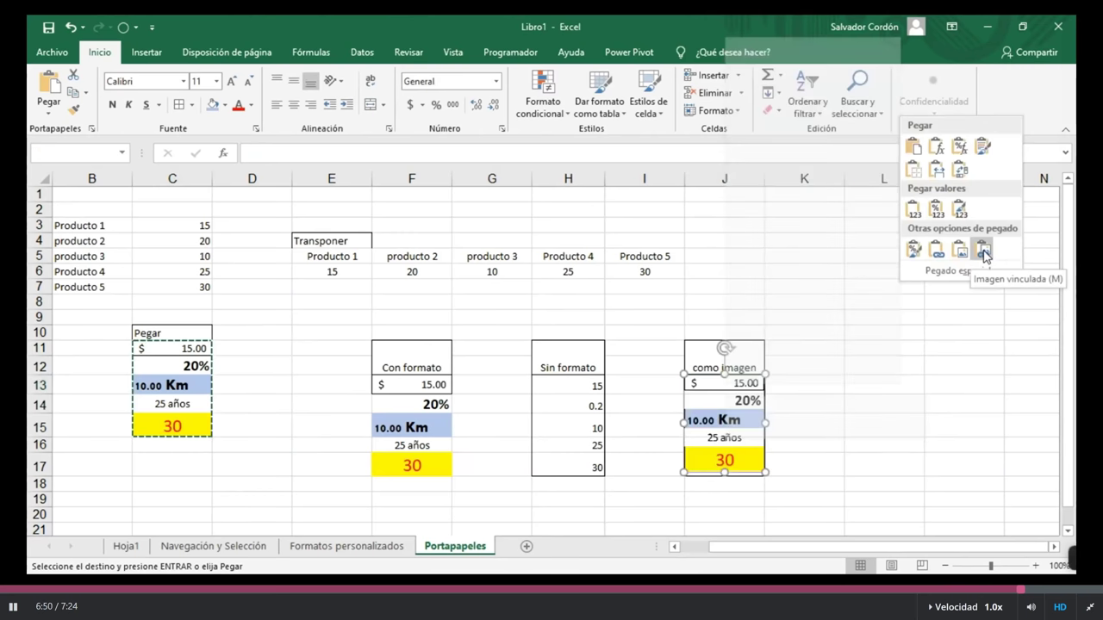
Enlarge the linked picture to about 7.74 cm high by 6.4 cm wide and place it over columns K to M.
drag(745, 396, 779, 503)
drag(873, 393, 898, 379)
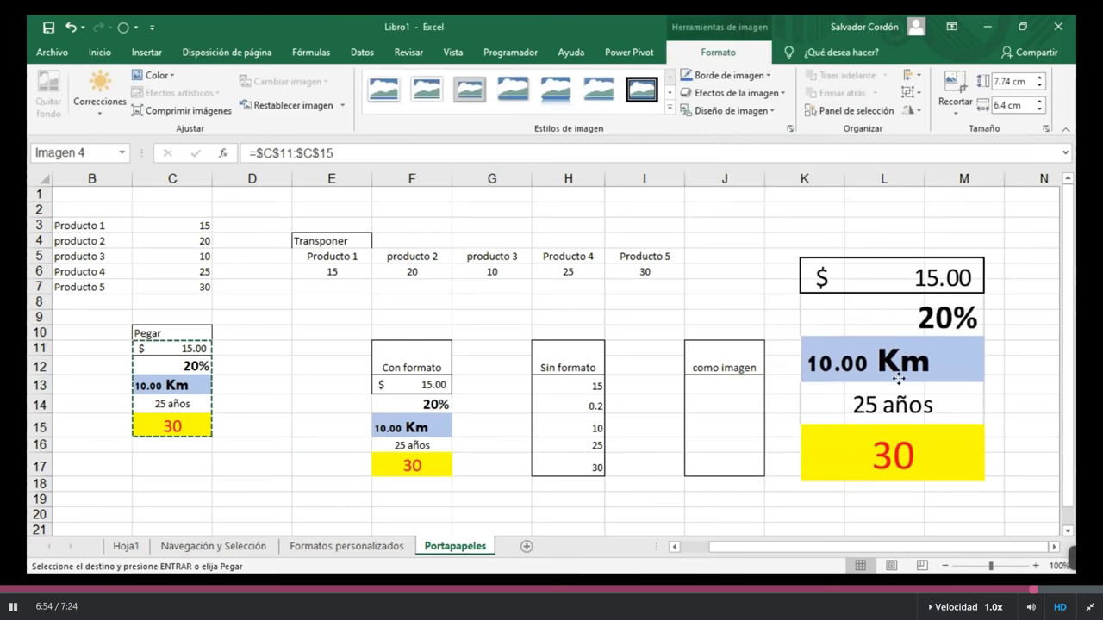
click(897, 379)
Set the $ value in source cell C11 to 50.
click(198, 366)
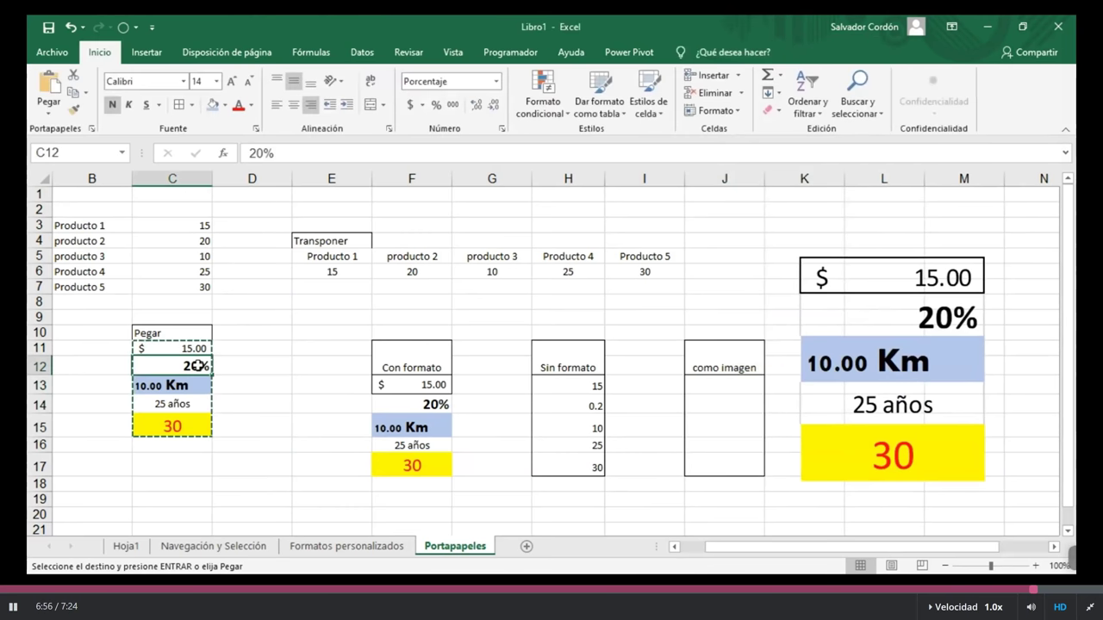
key(Up)
text(50)
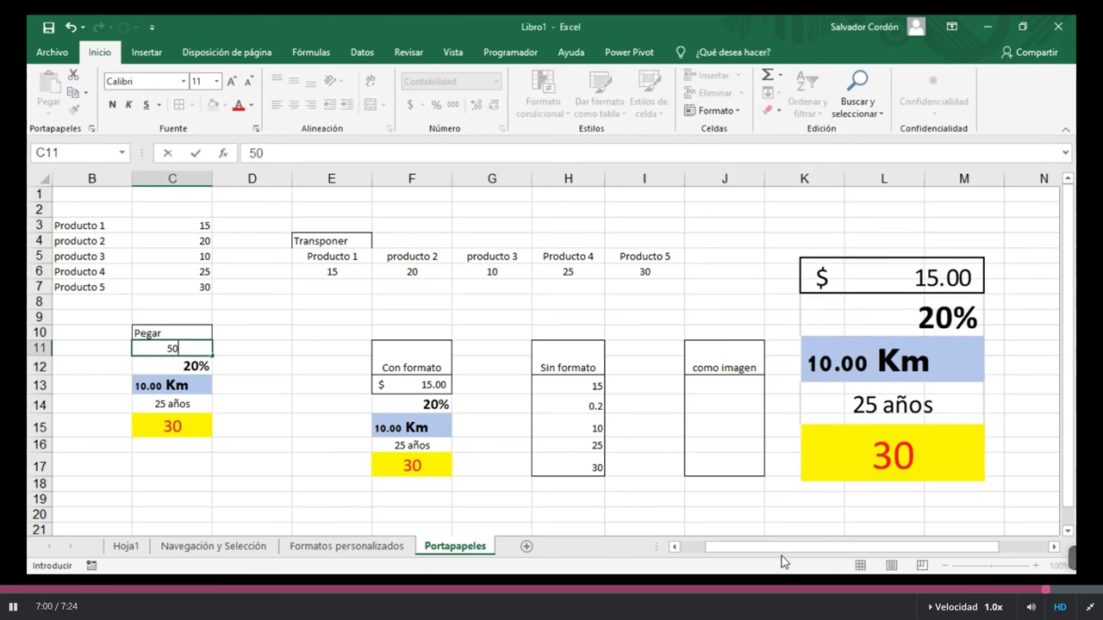
key(Return)
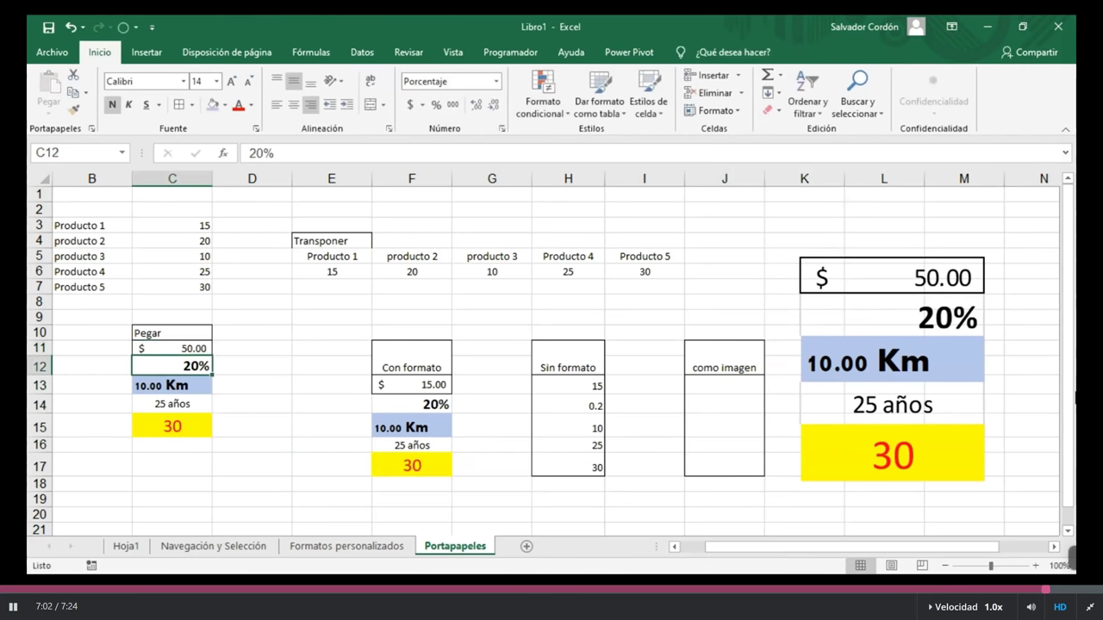
Reposition the linked picture around columns K to M and compare it with its source range C11:C15.
mouse_move(878, 329)
mouse_down()
mouse_move(837, 361)
mouse_move(870, 318)
mouse_up()
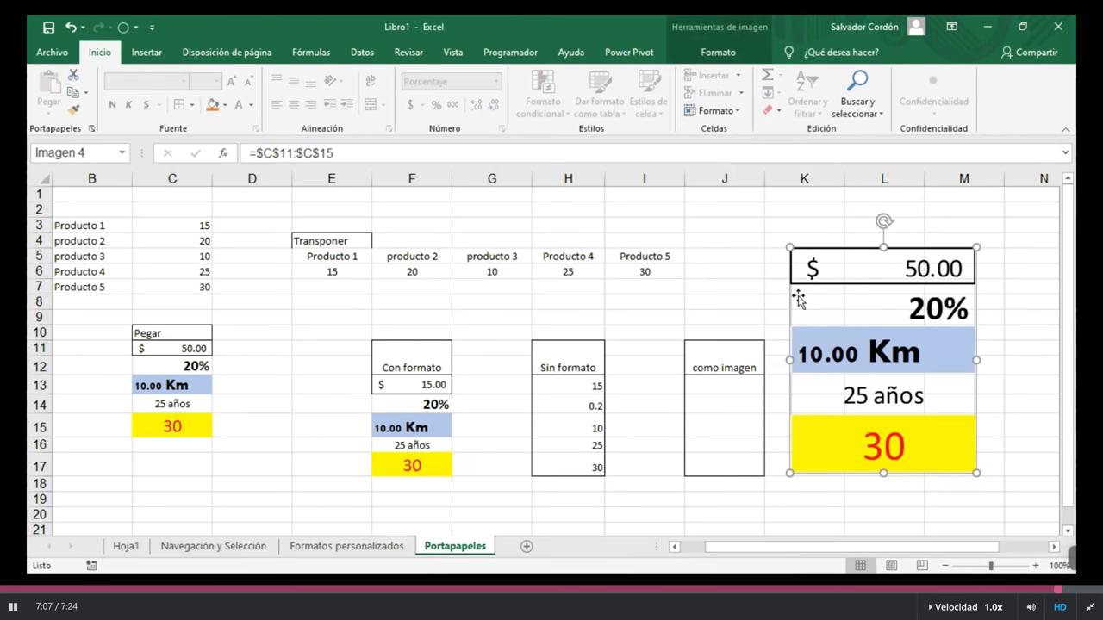
drag(176, 346, 172, 426)
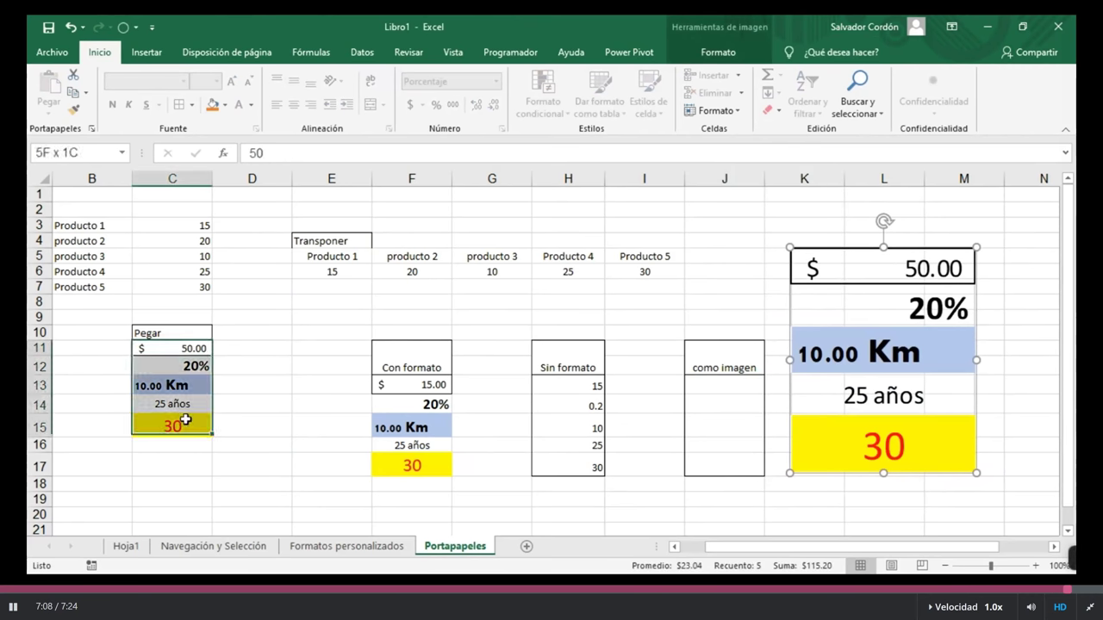
drag(866, 365, 843, 382)
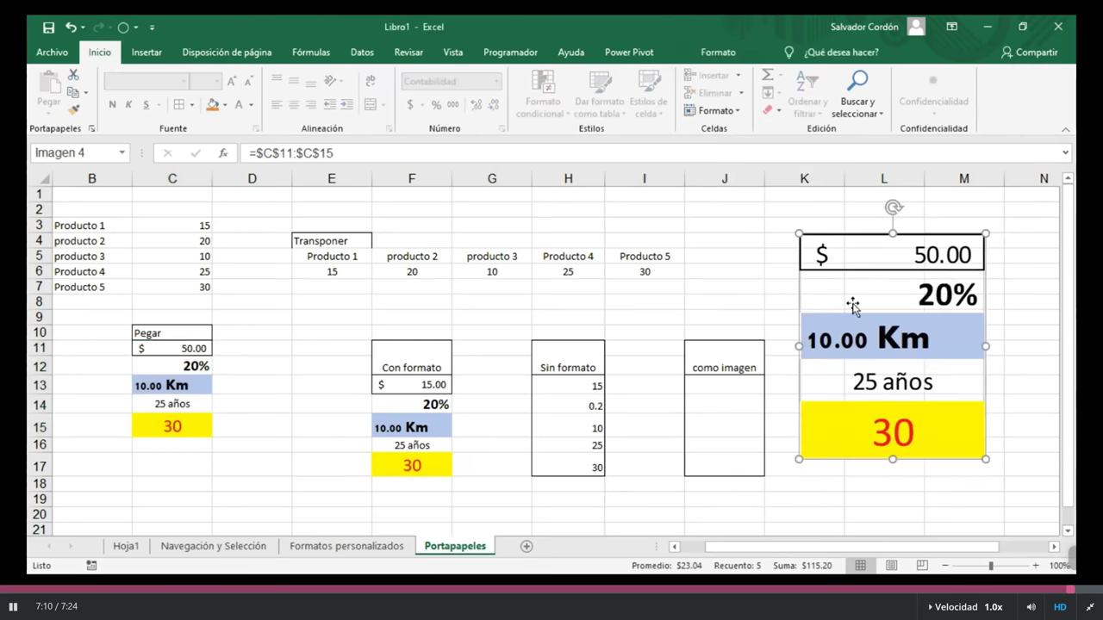
drag(852, 306, 948, 291)
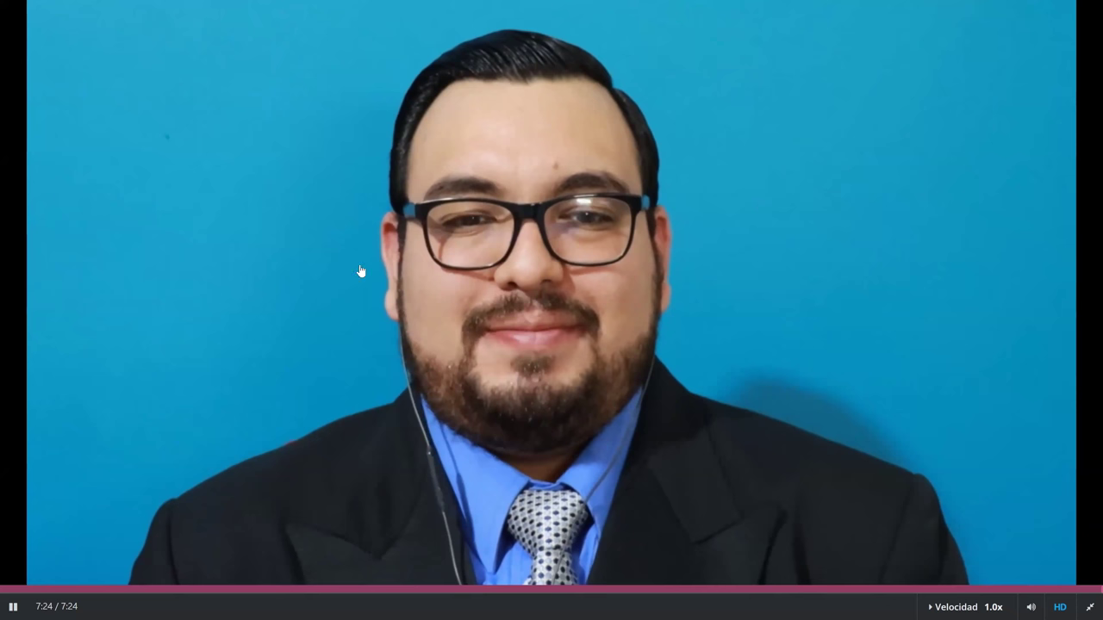
key(Escape)
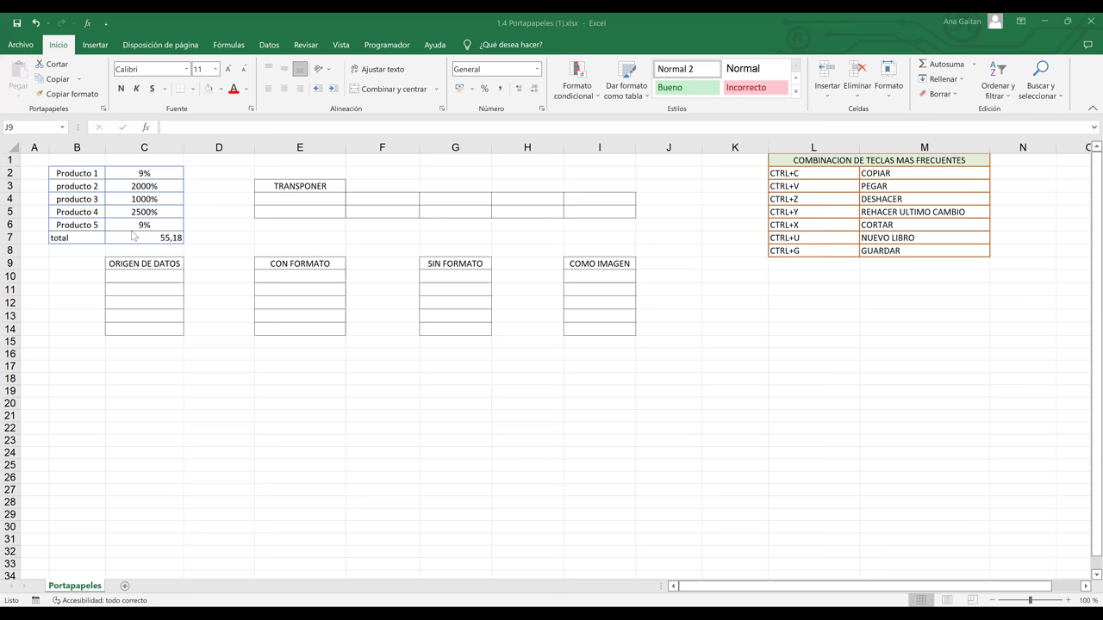
In the workbook 1.4 Portapapeles (1).xlsx, clear everything in the total row B7:C7 and clear the formats of the product data B2:C6.
drag(82, 239, 150, 241)
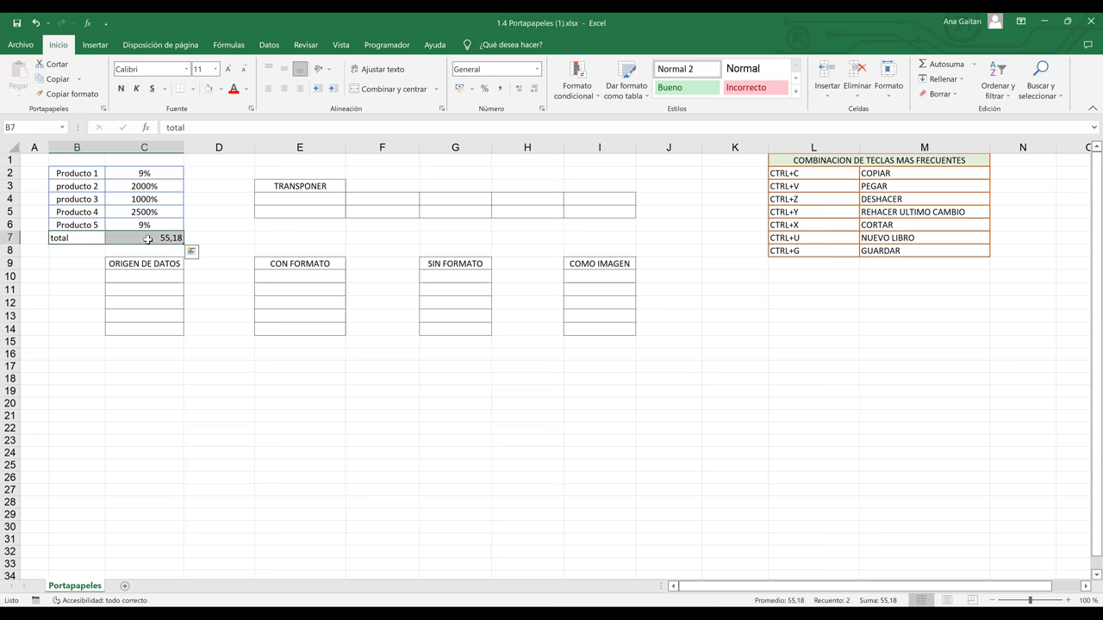
click(938, 97)
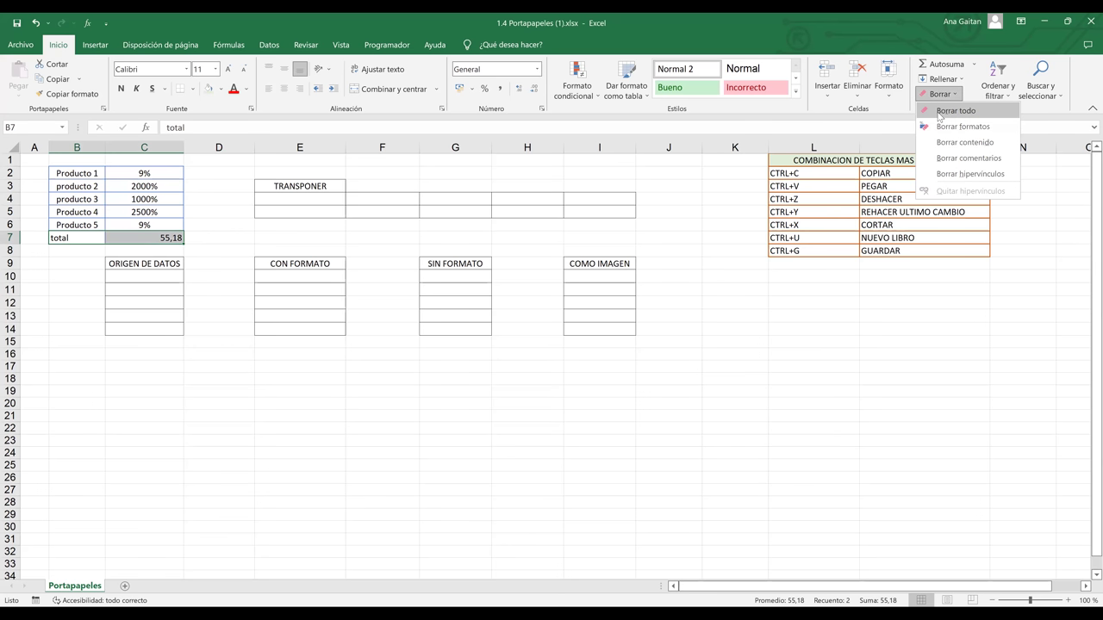
click(940, 111)
drag(72, 173, 145, 226)
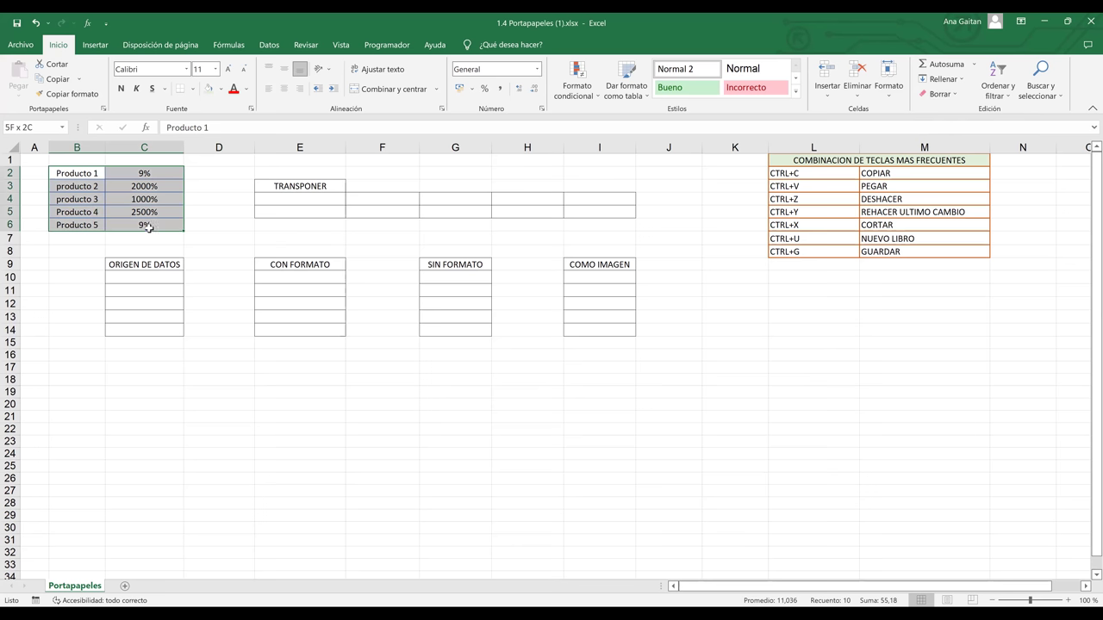
click(948, 94)
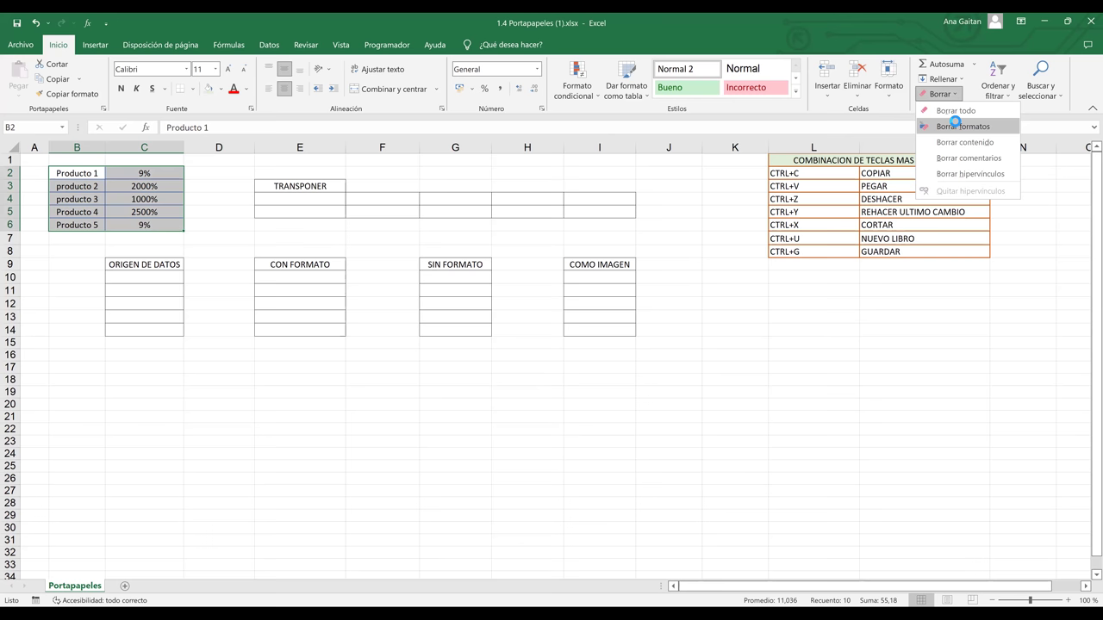
Set the values of Producto 1 in C2 and Producto 5 in C6 to 9.
click(170, 175)
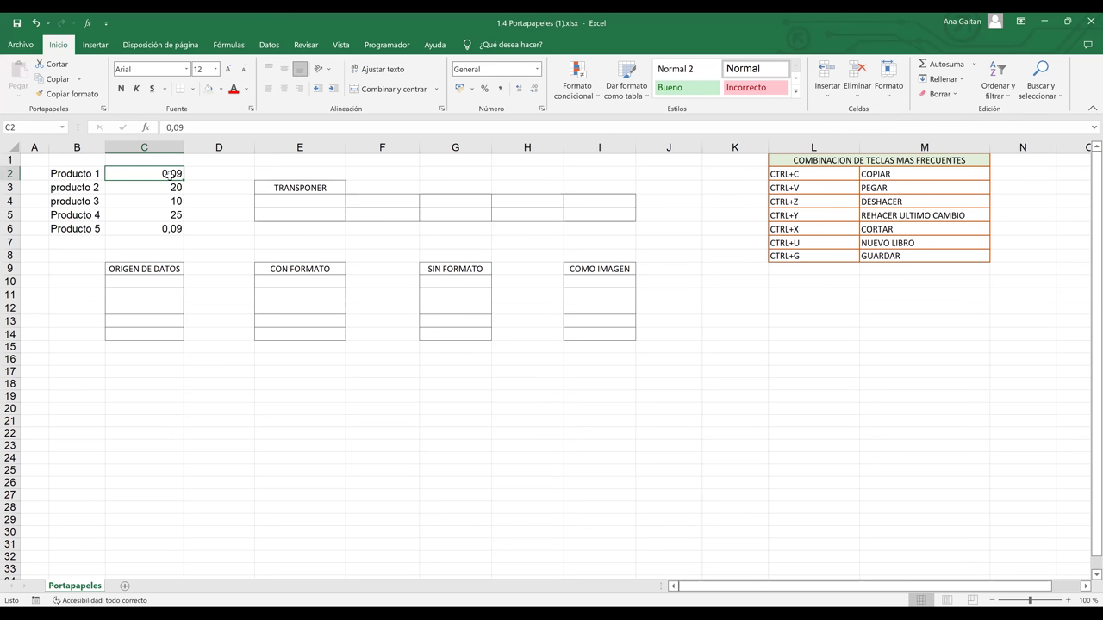
text(9)
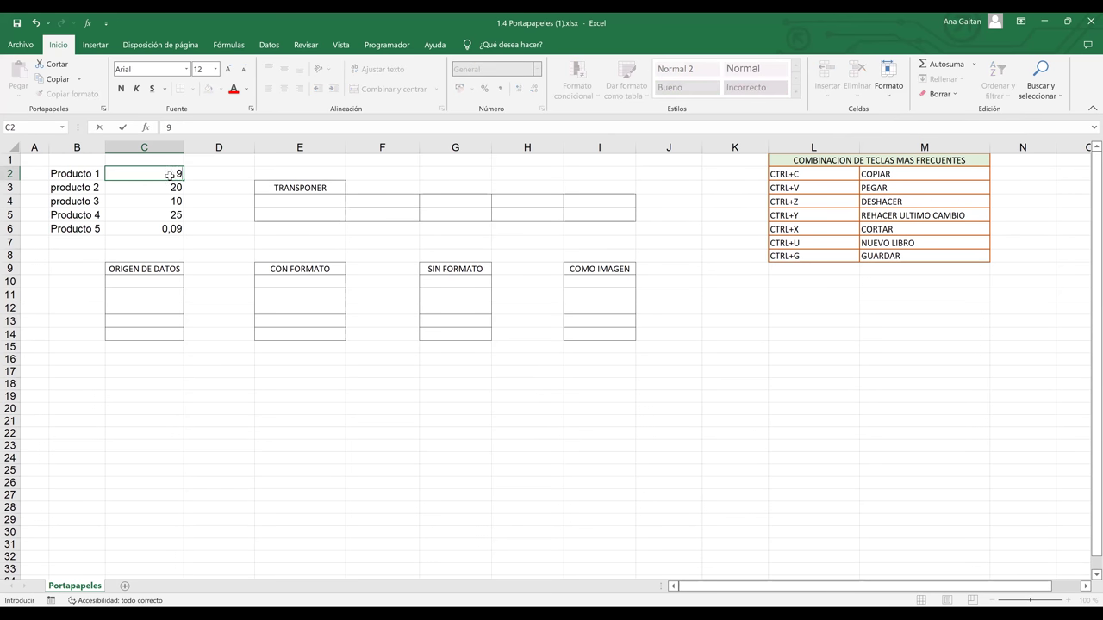
key(Return)
key(Return)
key(Return)
key(Return)
text(9)
key(Return)
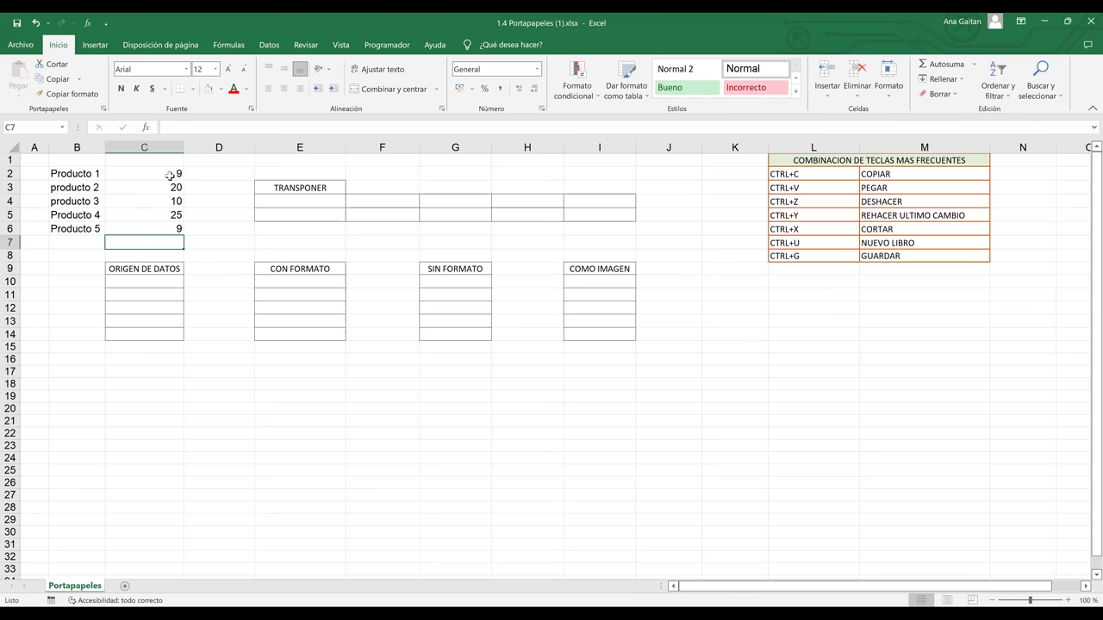
Enlarge the sheet to 180 % around the COMBINACION DE TECLAS MAS FRECUENTES table in L1:M8 and read its shortcut list.
key(Up)
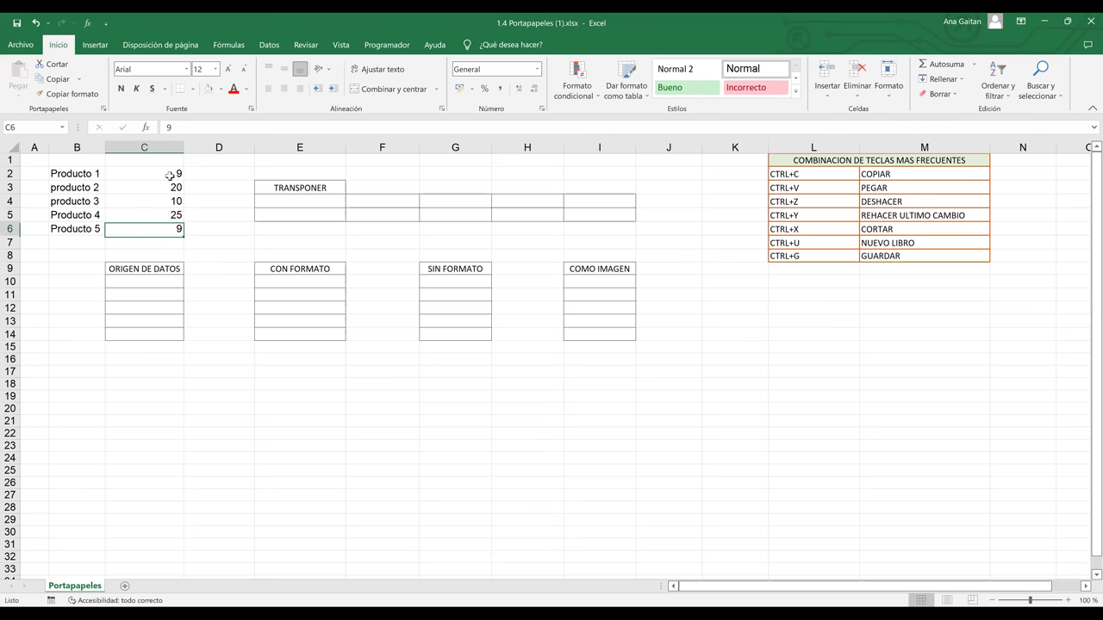
click(562, 185)
click(680, 307)
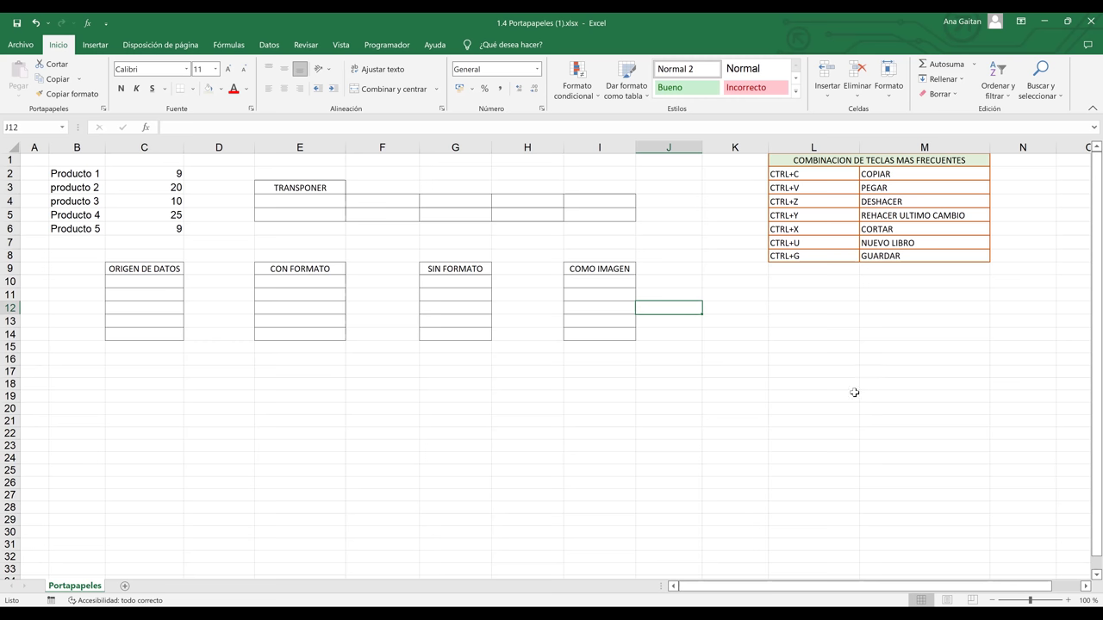
click(962, 317)
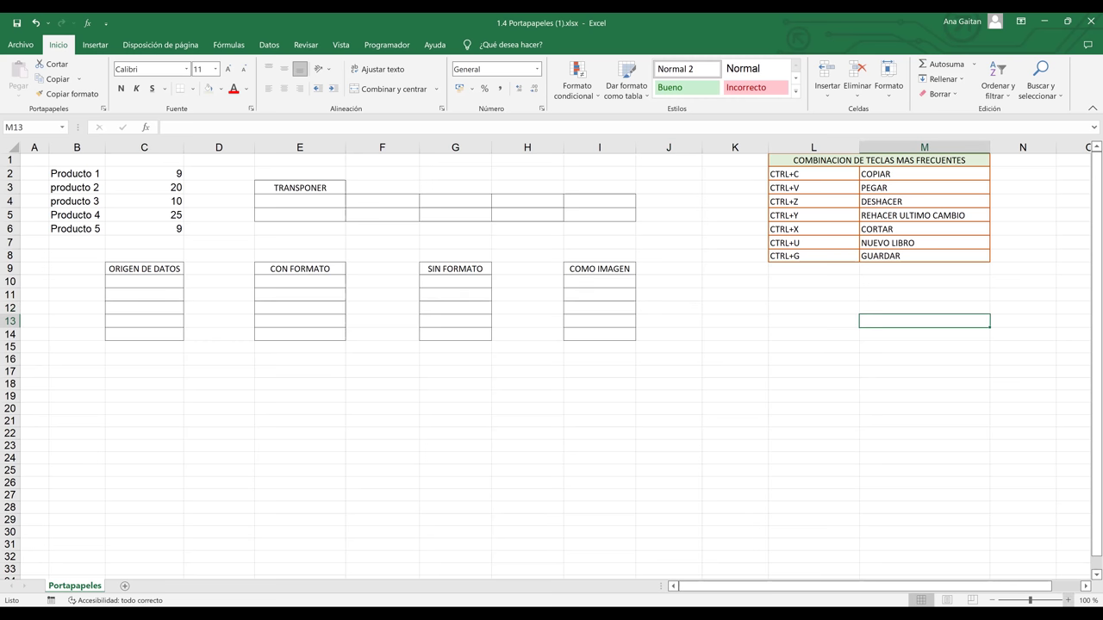
click(1069, 600)
click(1068, 601)
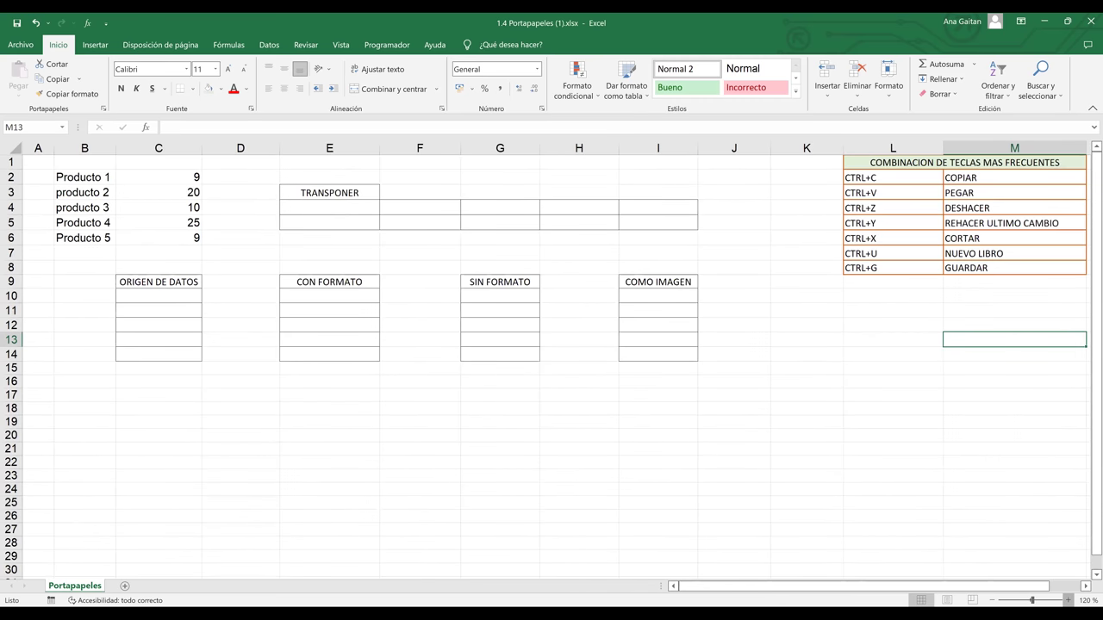
click(1069, 601)
click(1069, 601)
click(1069, 601)
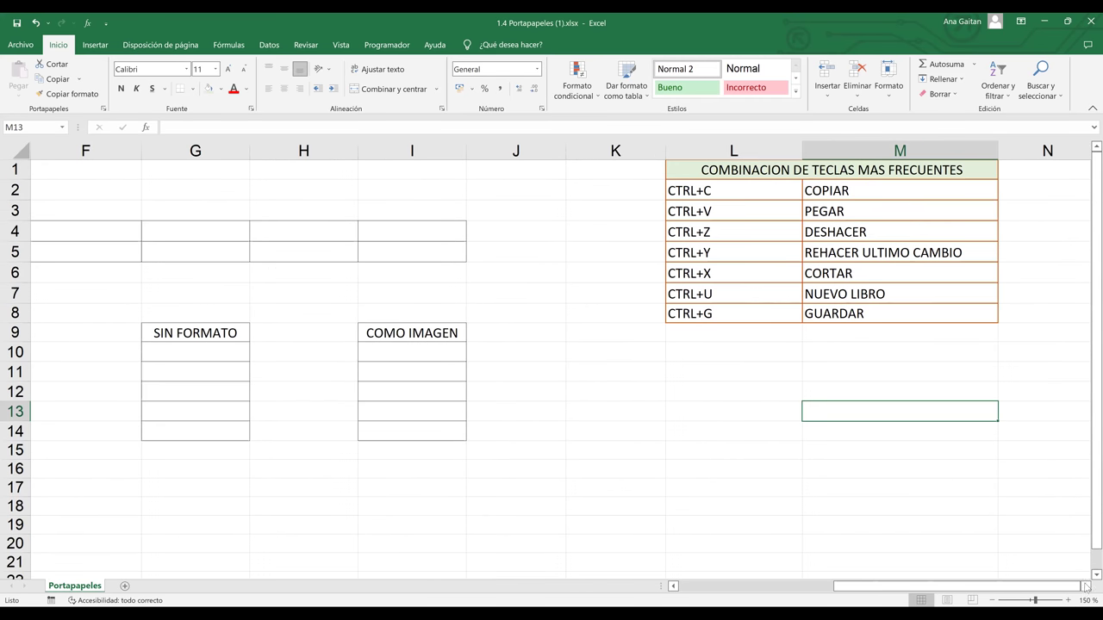
scroll(1053, 578, right, 1)
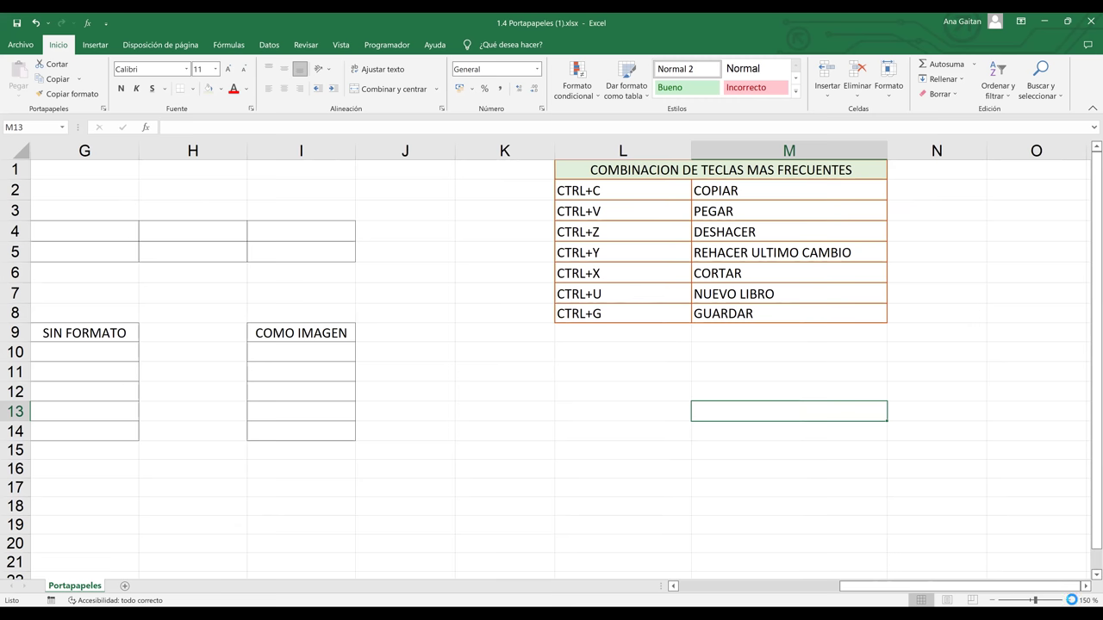
click(1069, 601)
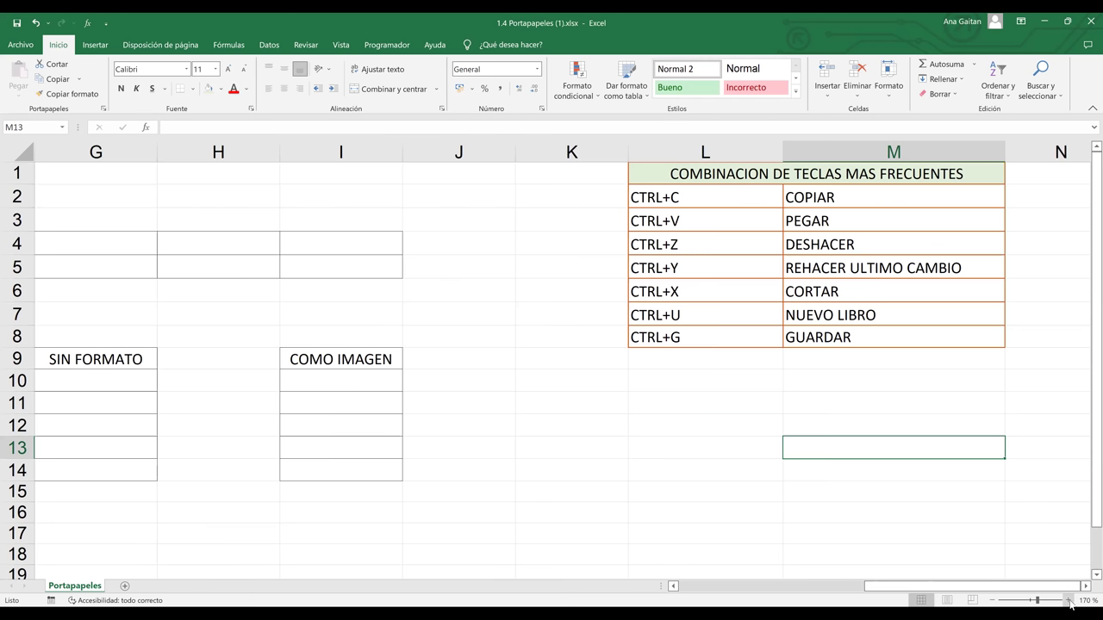
click(1070, 601)
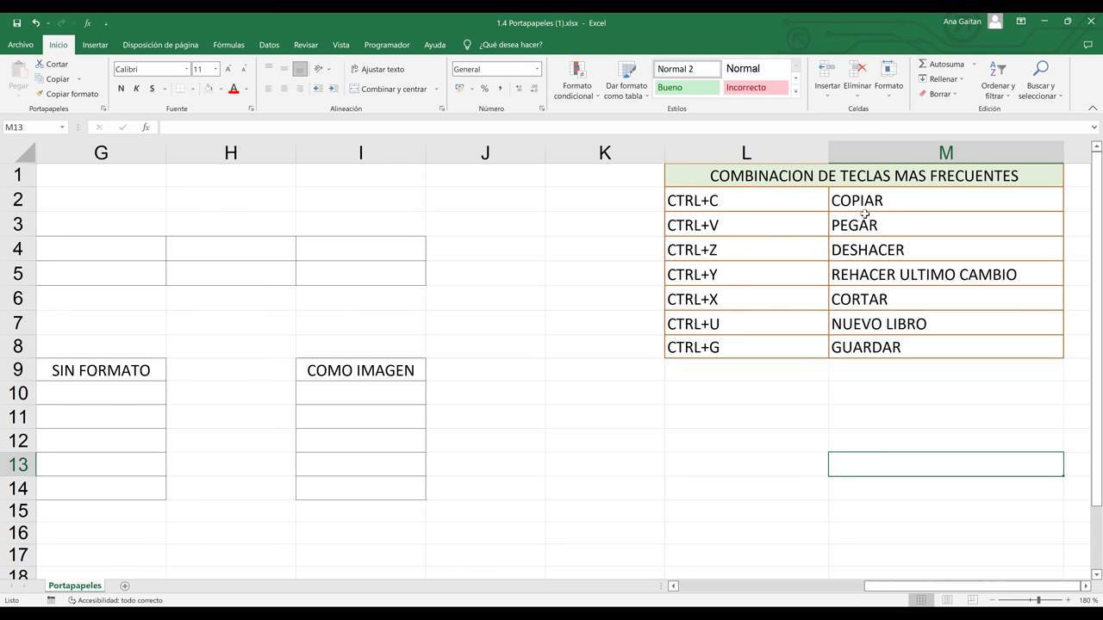
Copy the COMO IMAGEN header from I9 and paste it into L12.
click(588, 352)
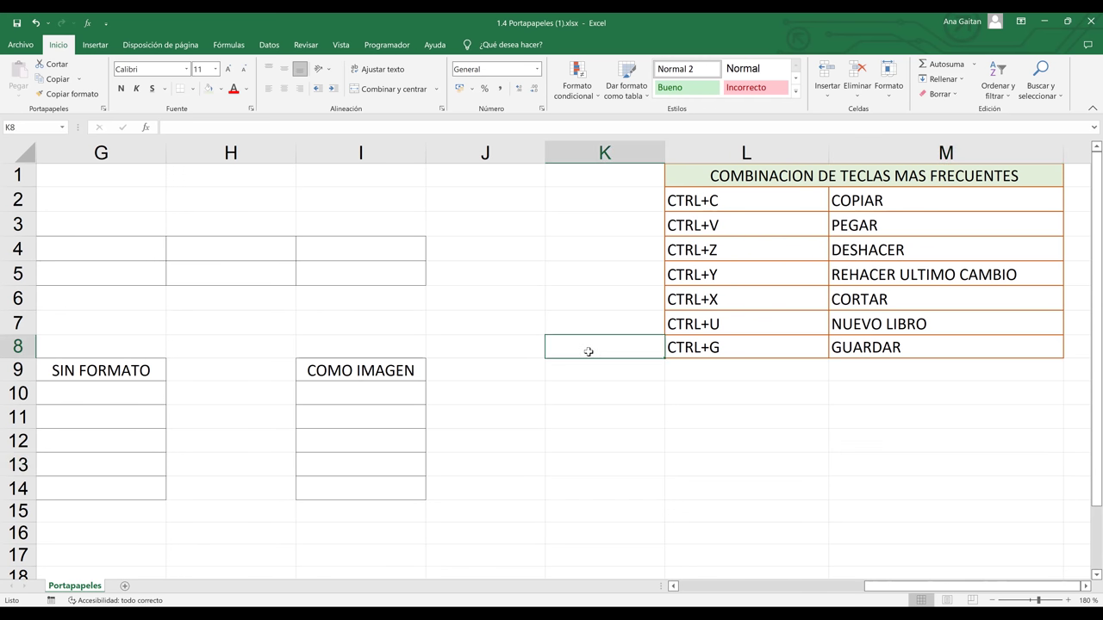
click(365, 373)
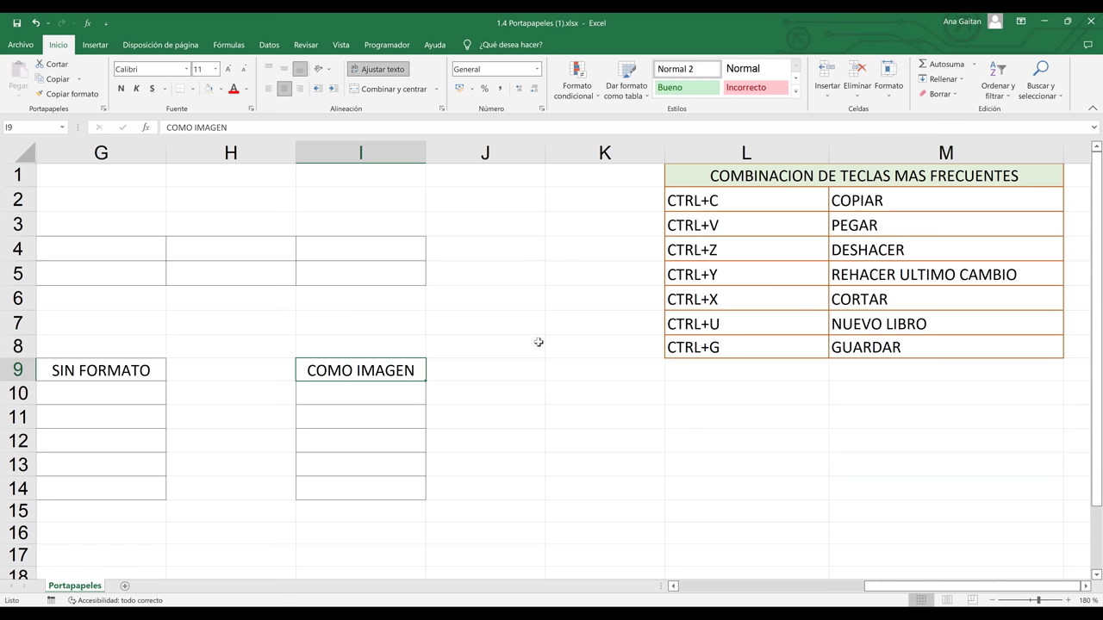
key(ctrl+c)
click(763, 437)
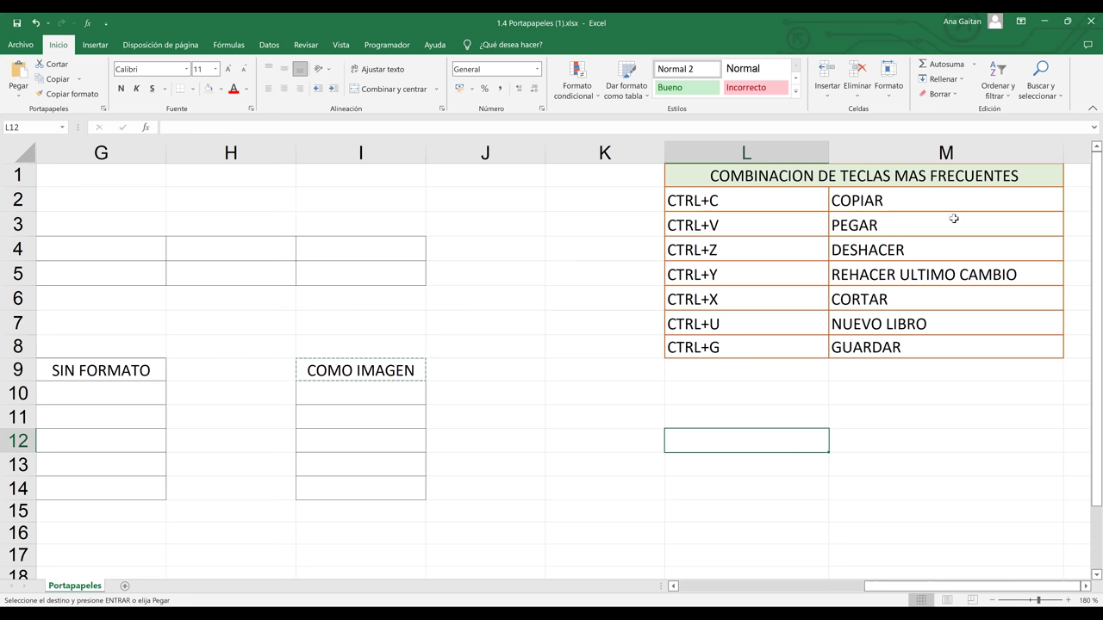
key(ctrl+v)
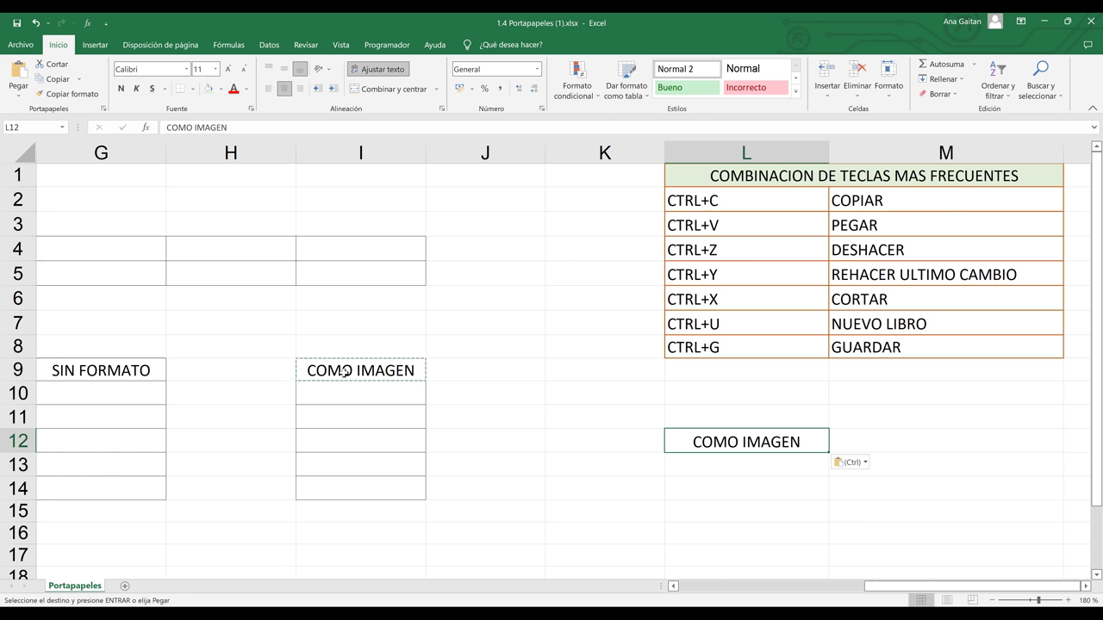
click(345, 372)
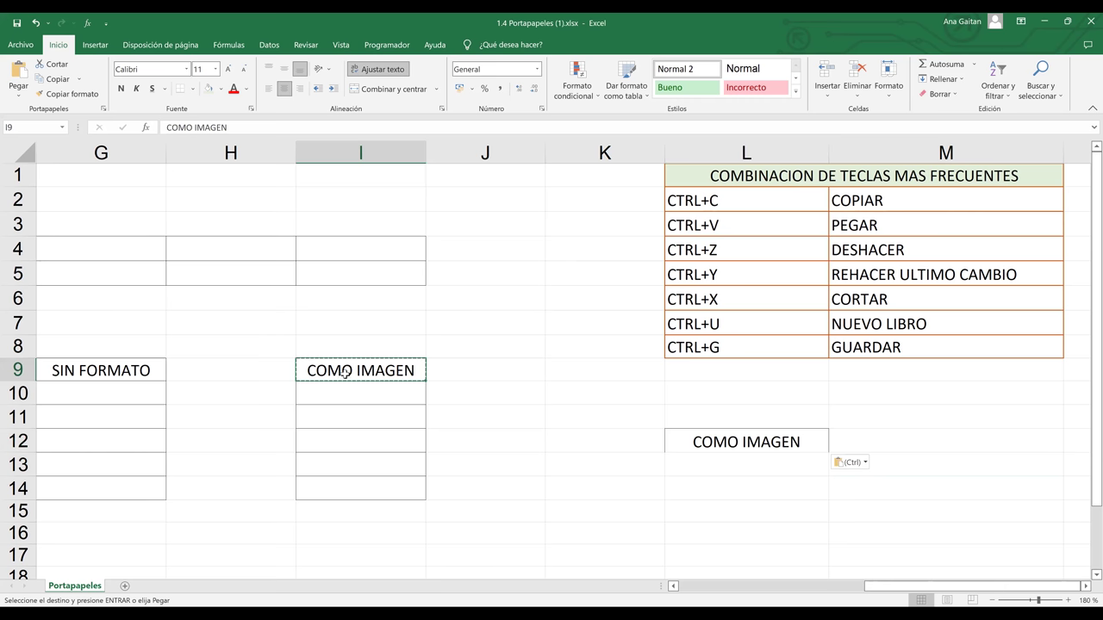
click(784, 448)
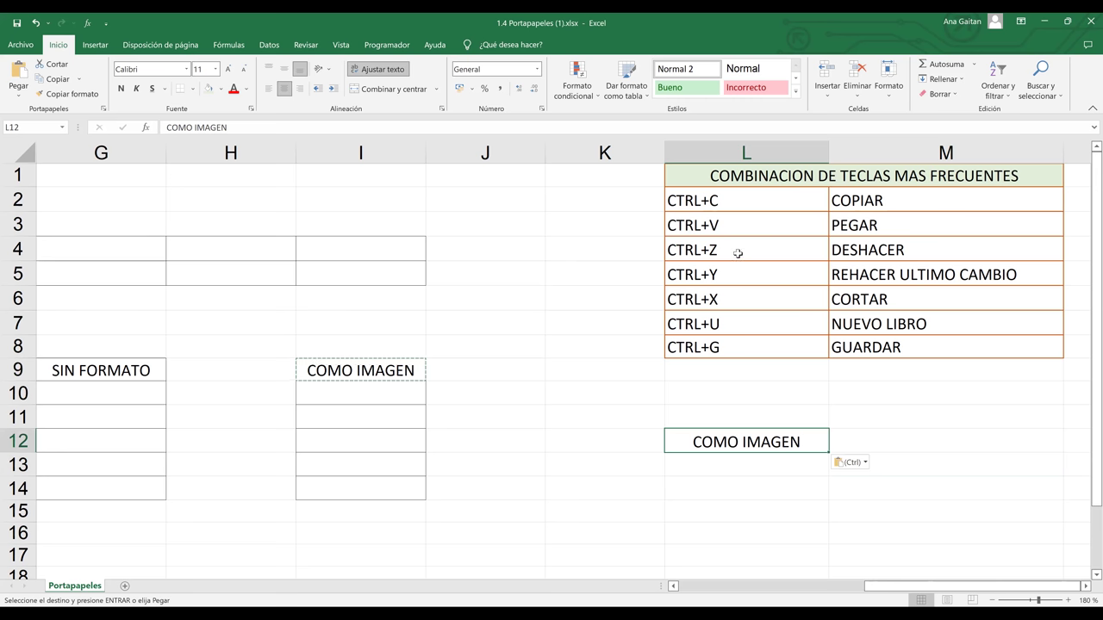
Check the DESHACER entry in the shortcut table and undo the paste in L12.
click(738, 252)
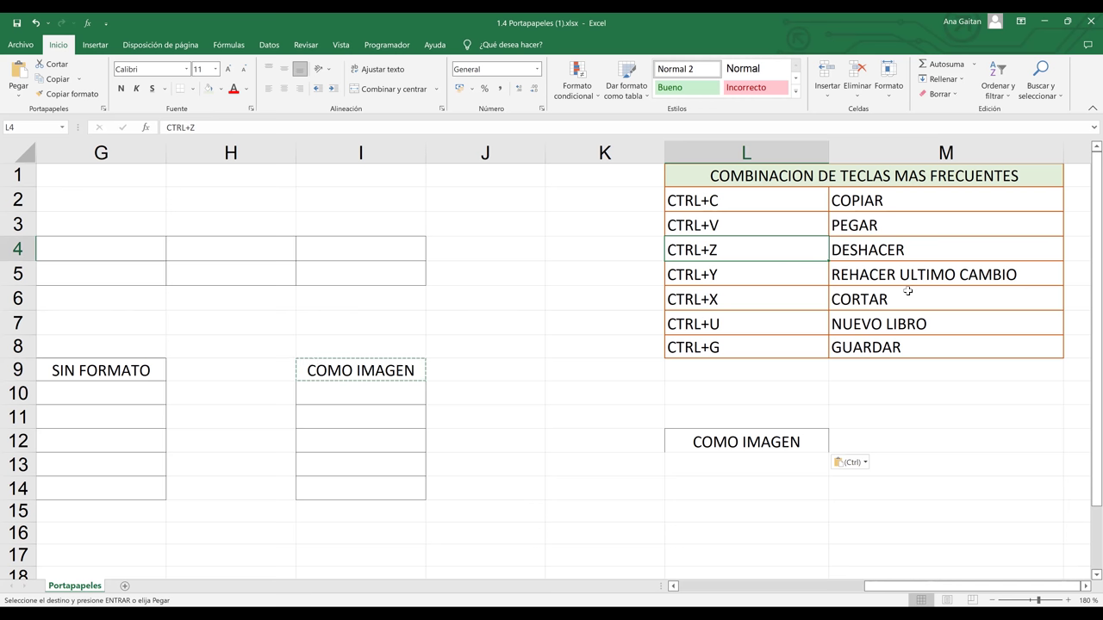
click(899, 449)
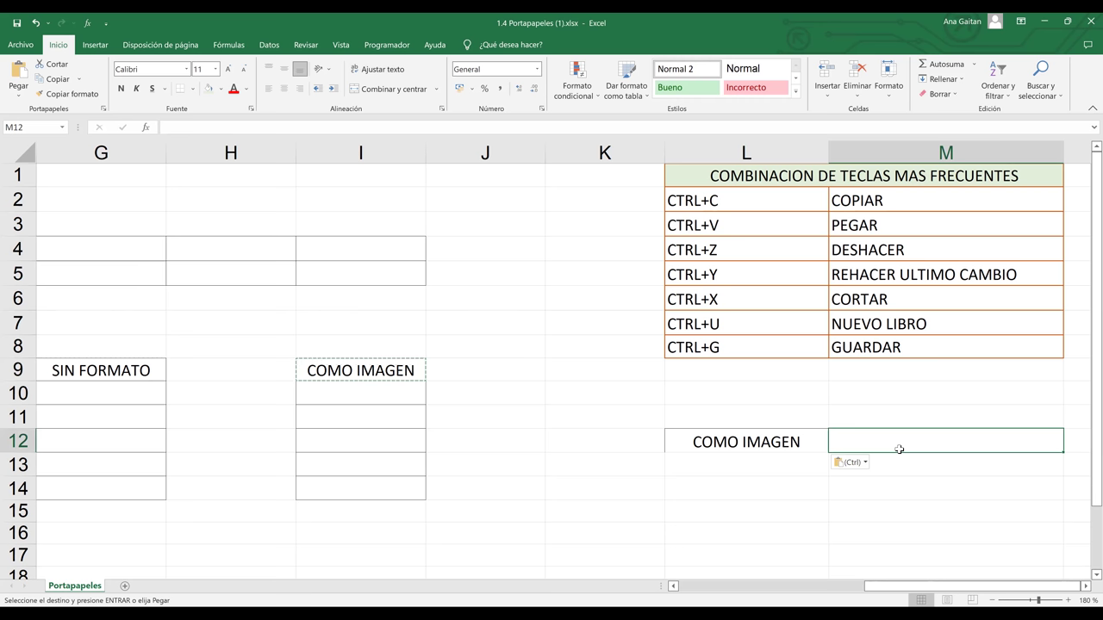
key(ctrl+z)
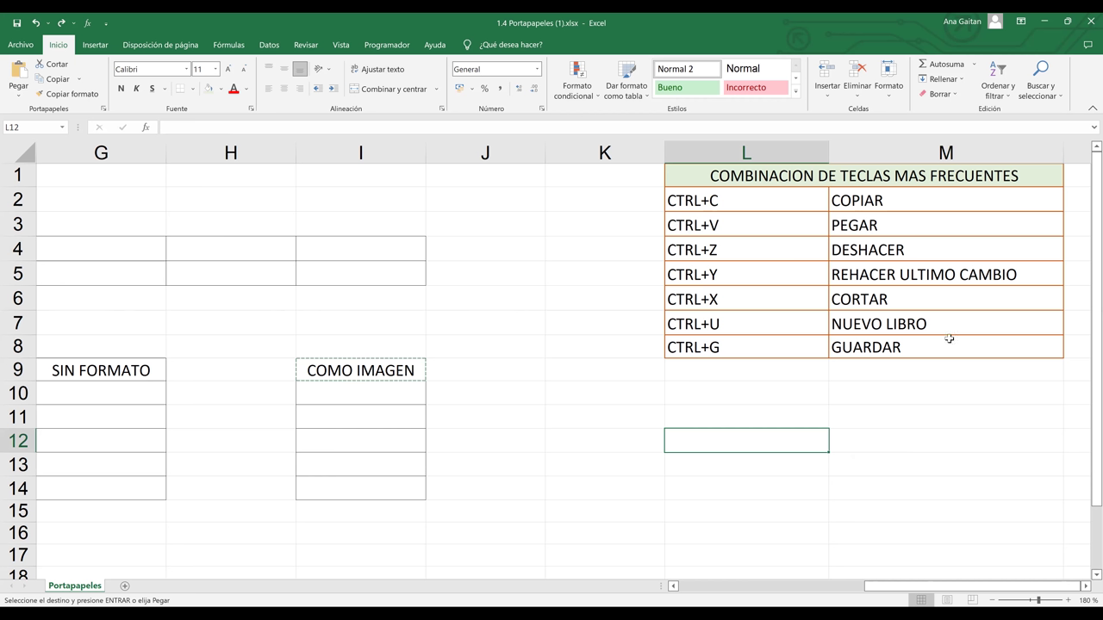
Apply a light green fill to the CTRL+Y cell L5 and repeat that last action on the empty cell M11.
click(931, 287)
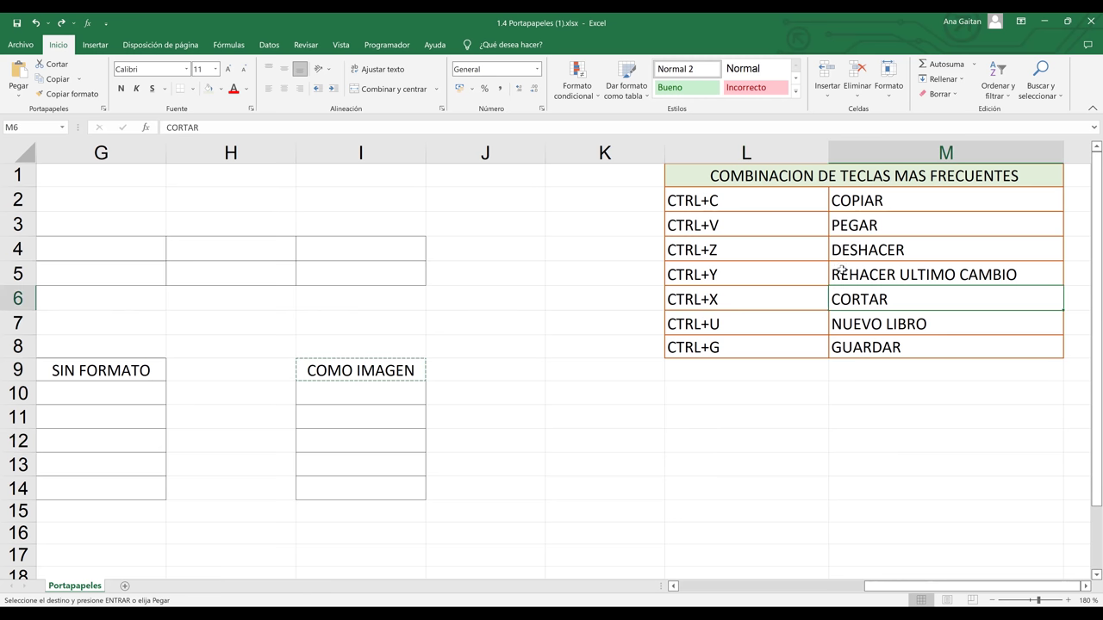
click(790, 274)
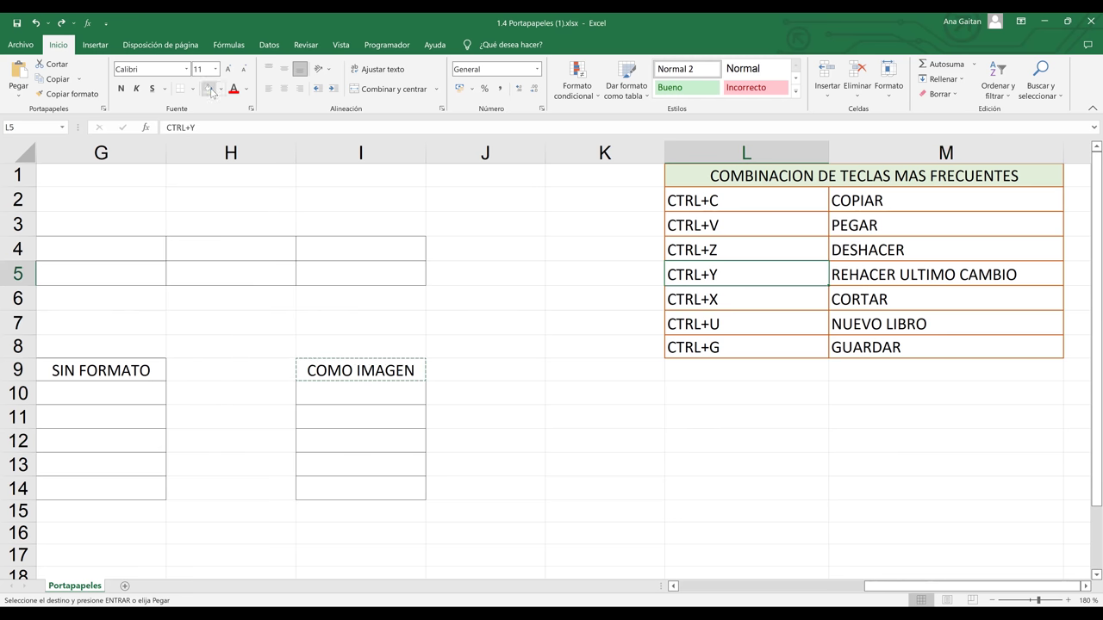
click(707, 272)
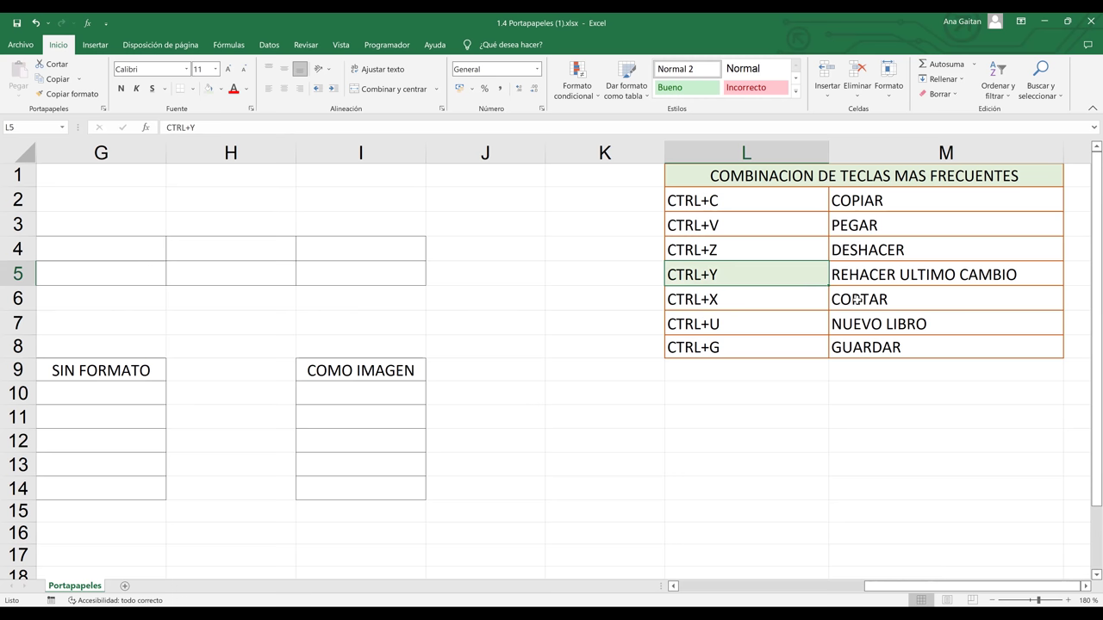
click(836, 425)
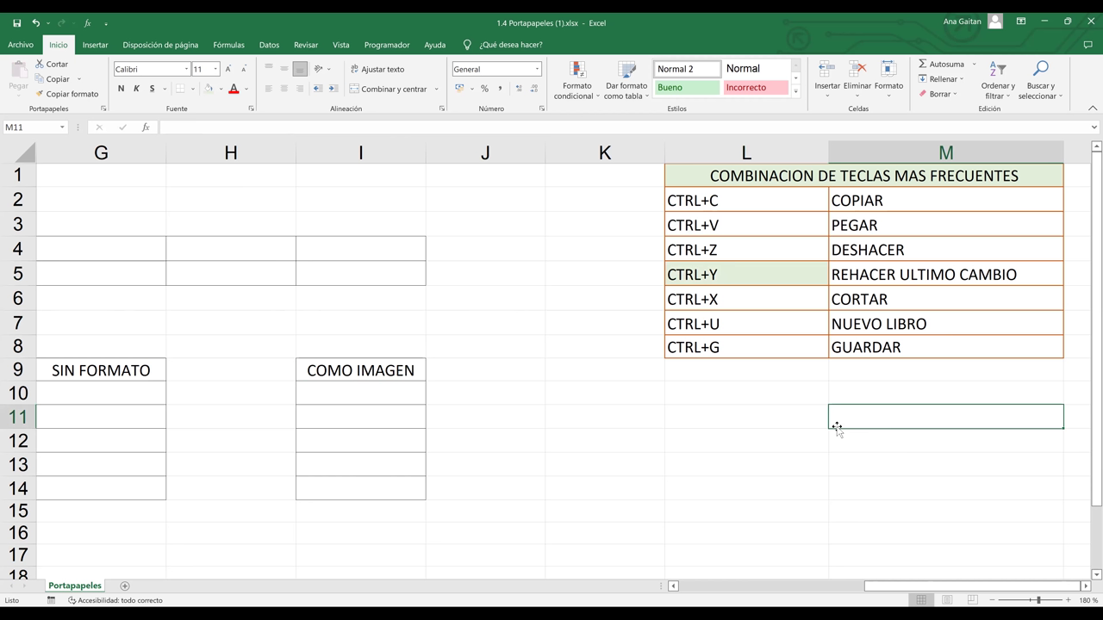
key(ctrl+y)
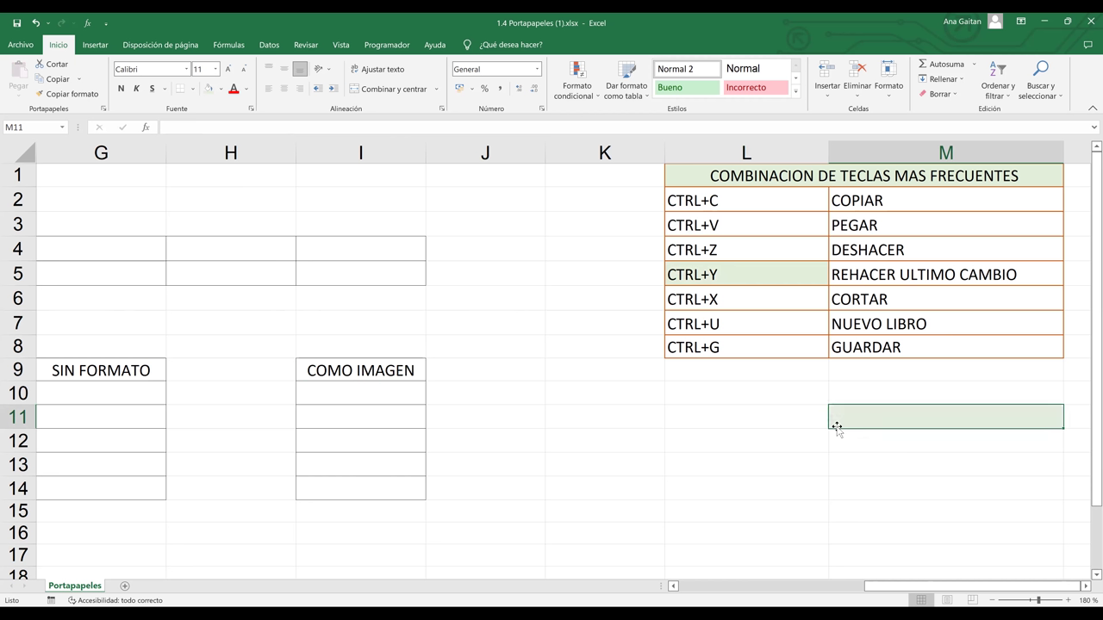
Undo the light green fills in M11 and L5.
click(762, 271)
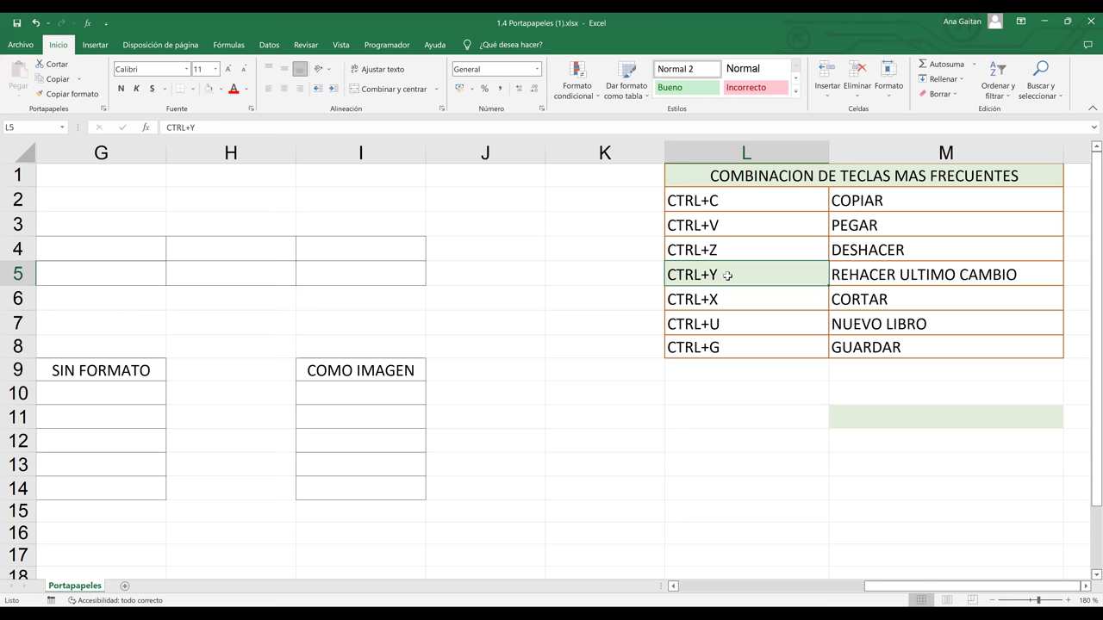
key(ctrl+z)
key(ctrl+z)
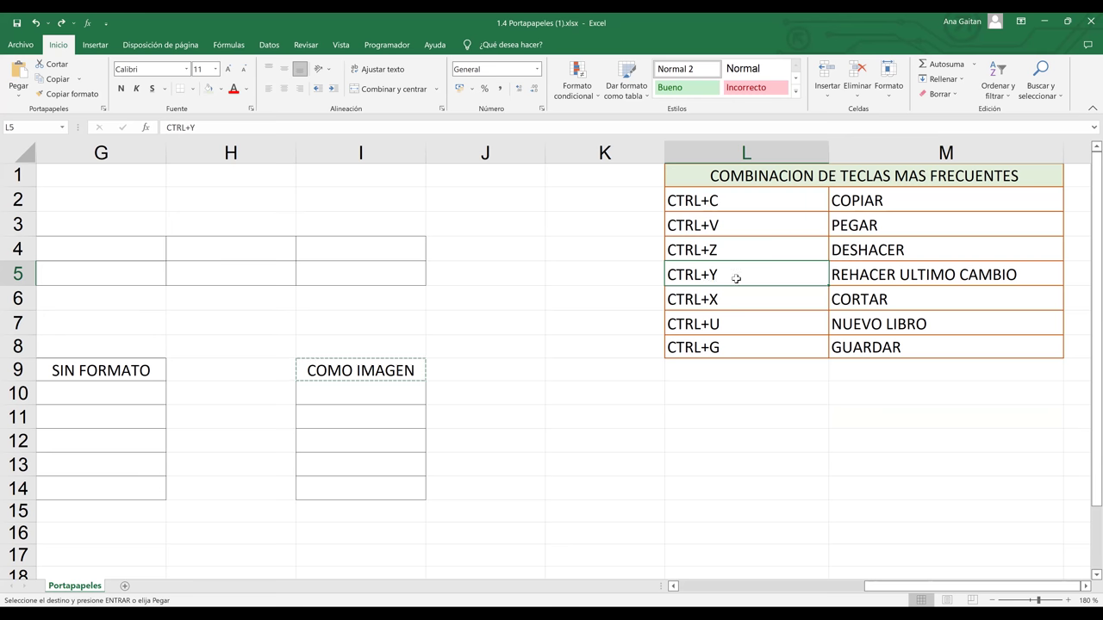
Try pasting the copied COMO IMAGEN header from I9 into L12, and undo that paste.
ctrl+scroll(712, 299, down, 1)
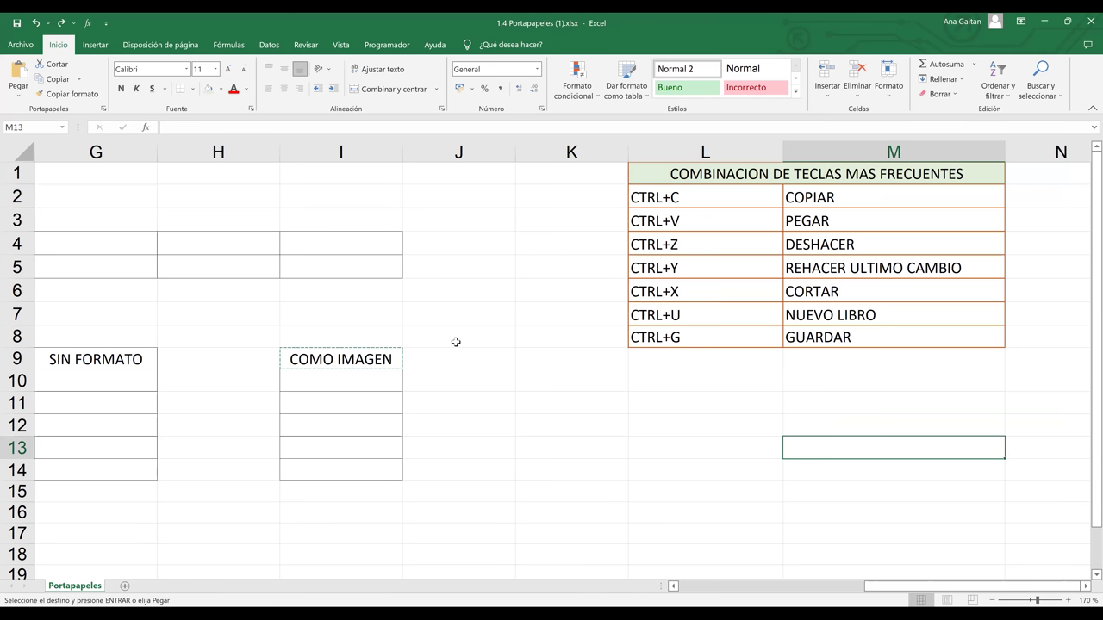
click(351, 353)
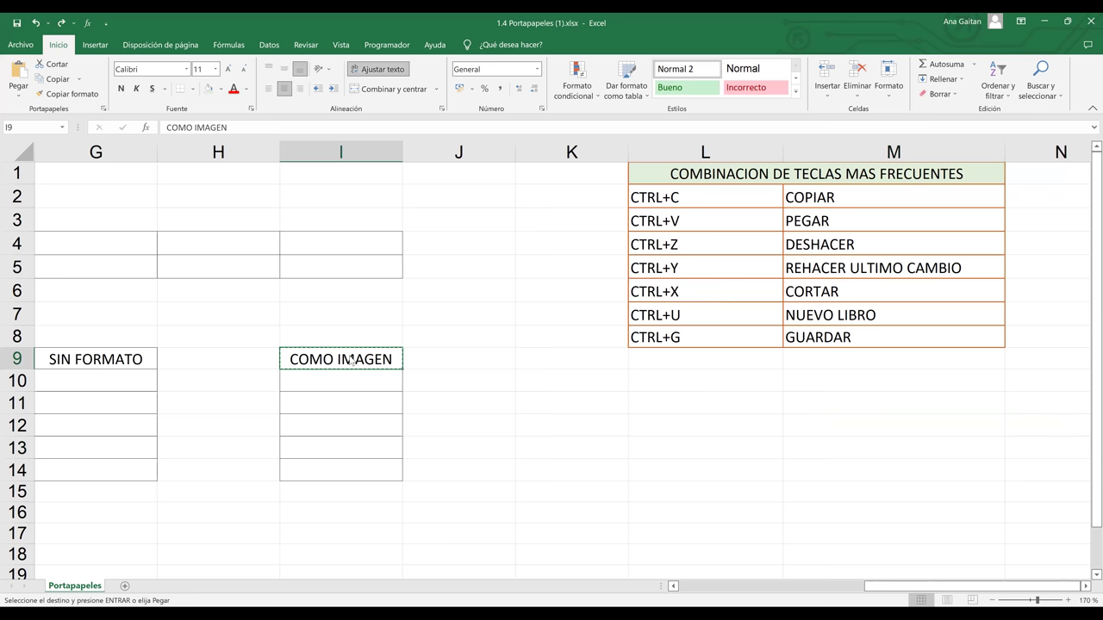
right_click(350, 359)
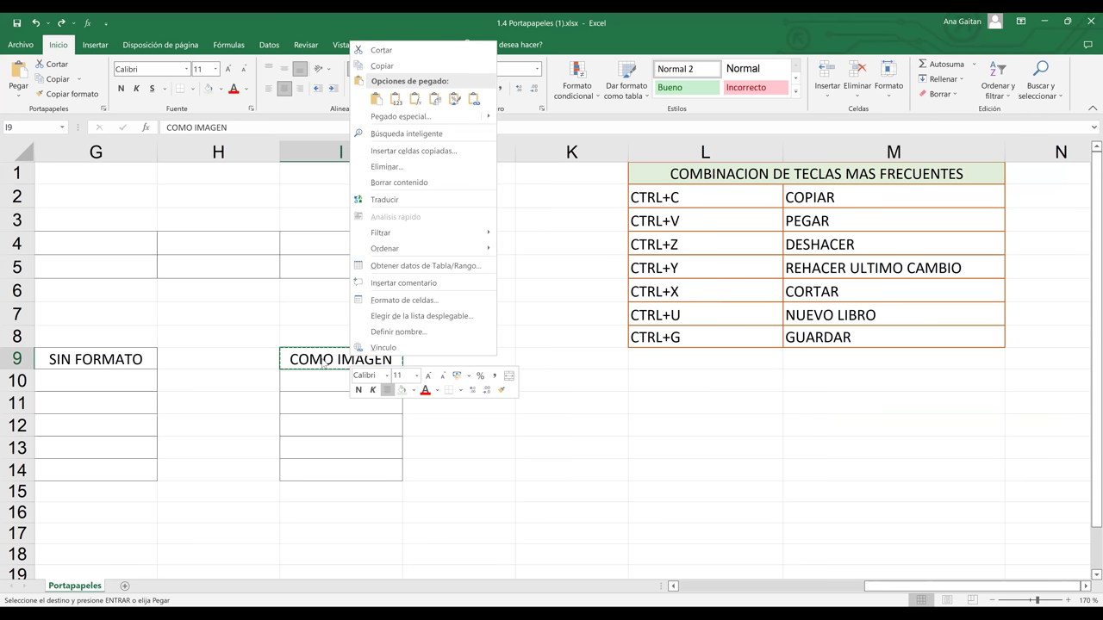
key(Escape)
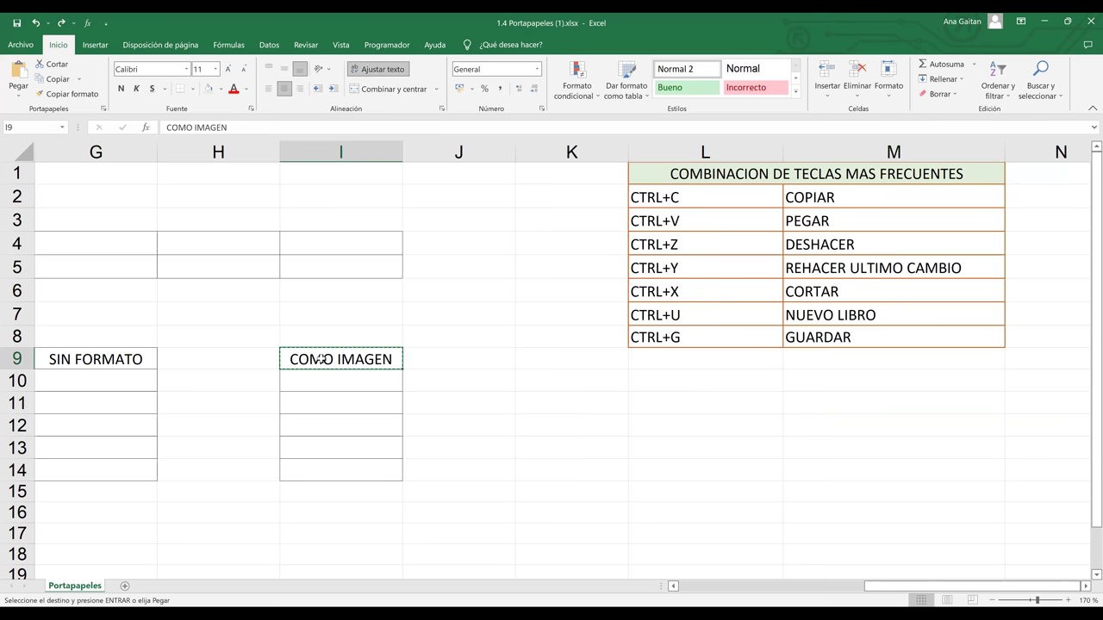
click(668, 429)
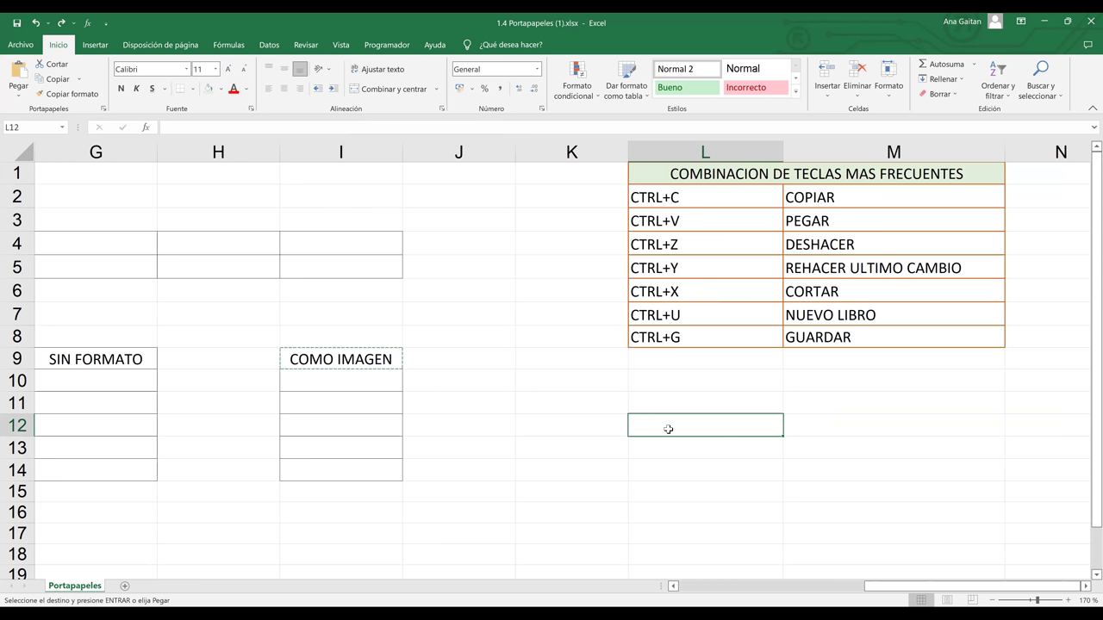
key(ctrl+v)
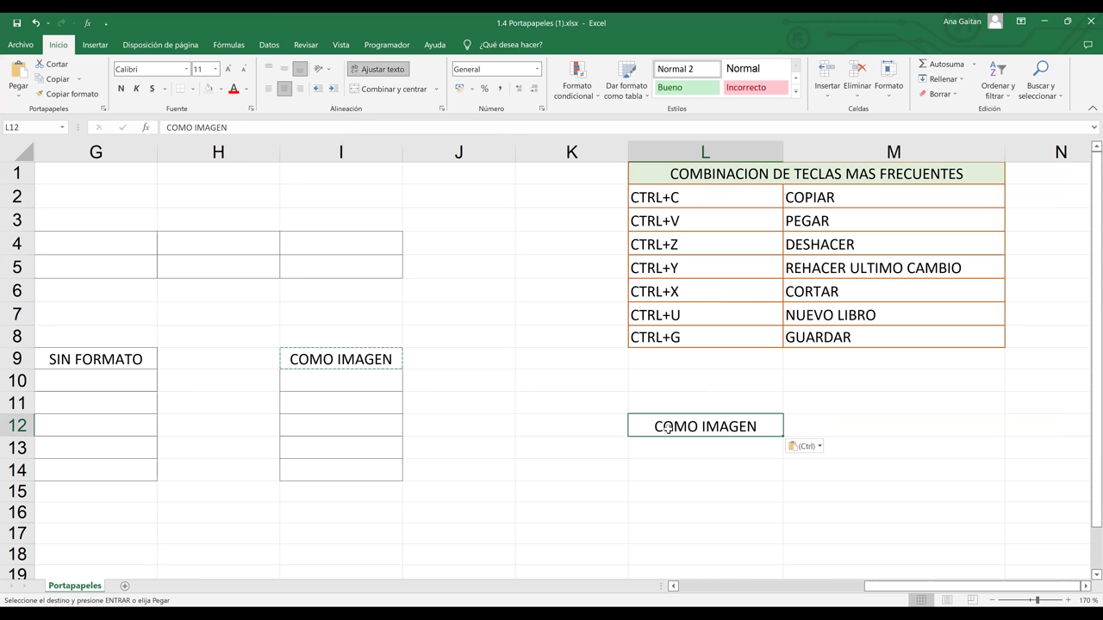
key(ctrl+z)
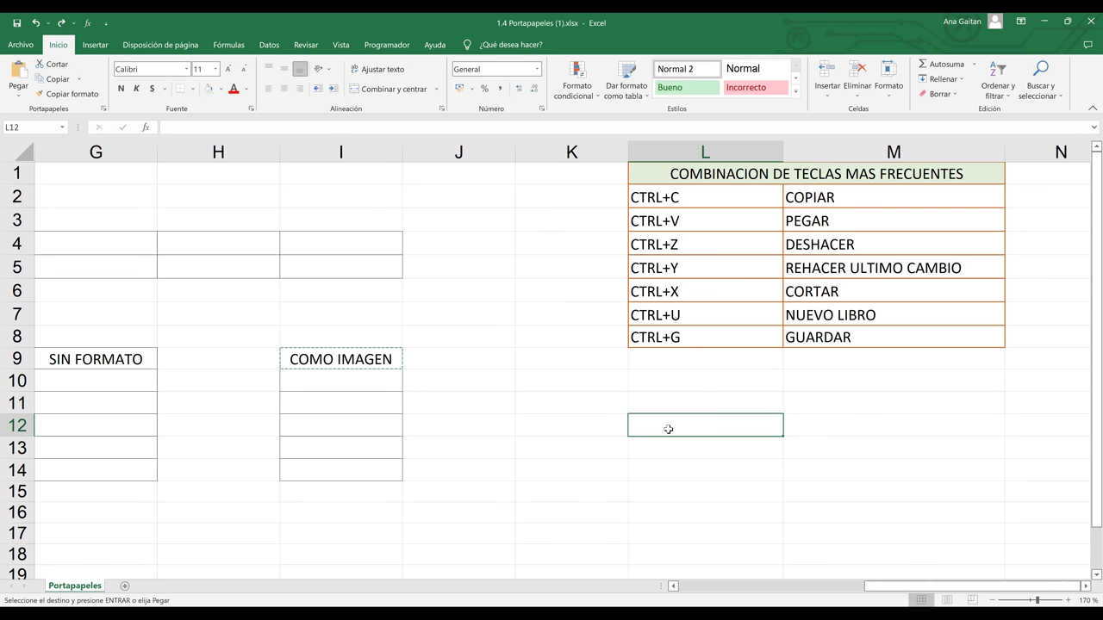
Paste the copied COMO IMAGEN header from I9 into L12 and leave the pasted cell selected.
click(330, 360)
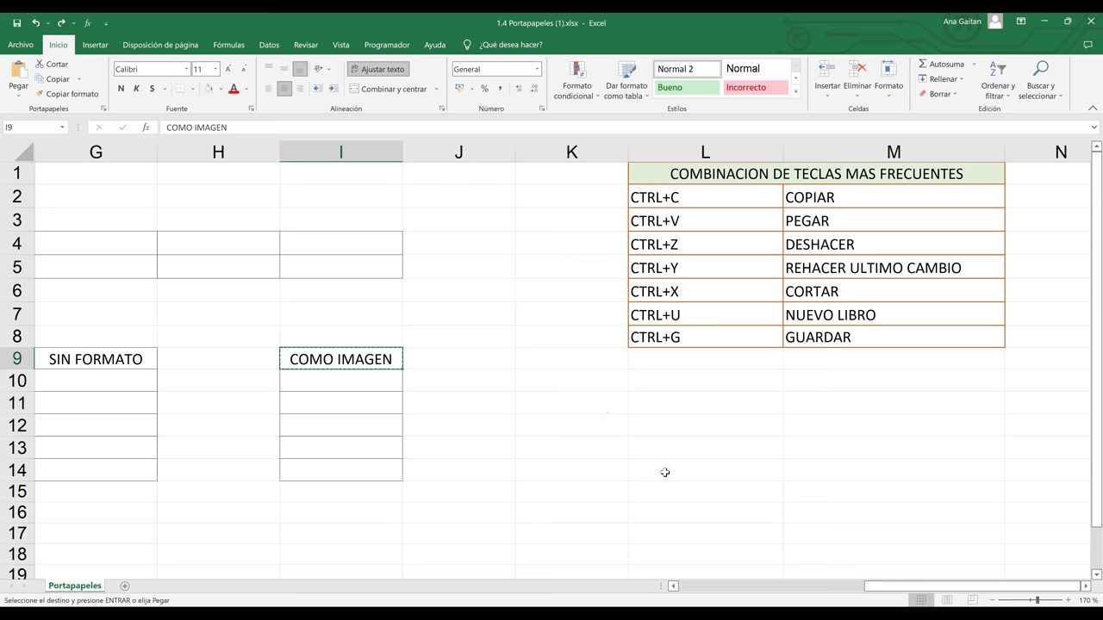
key(Right)
key(Right)
key(Right)
key(Down)
key(Down)
key(Down)
key(ctrl+v)
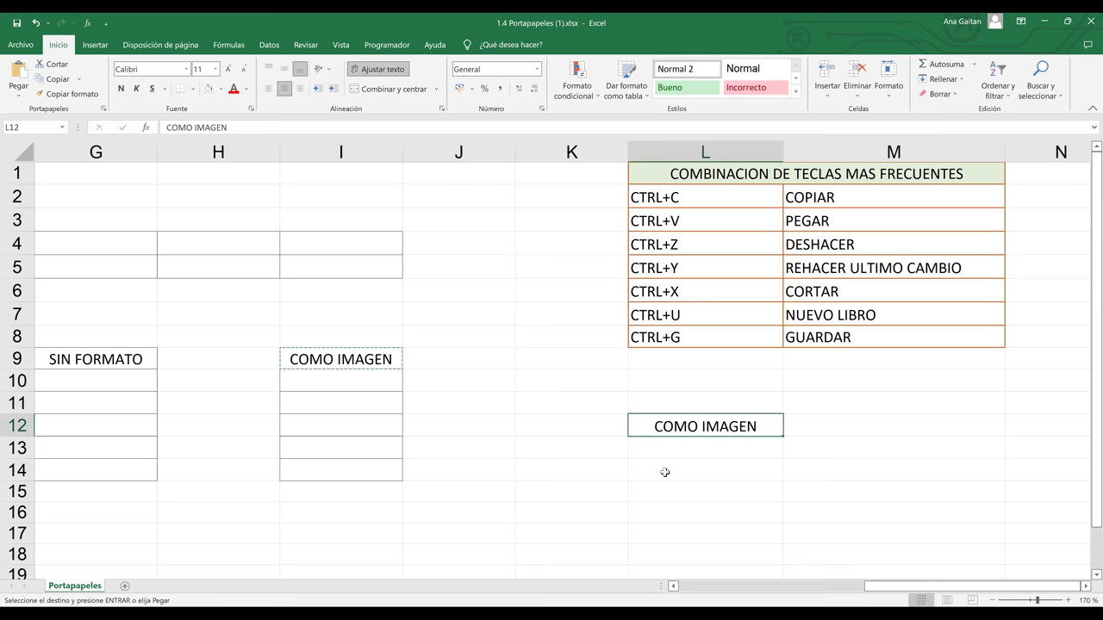
click(717, 449)
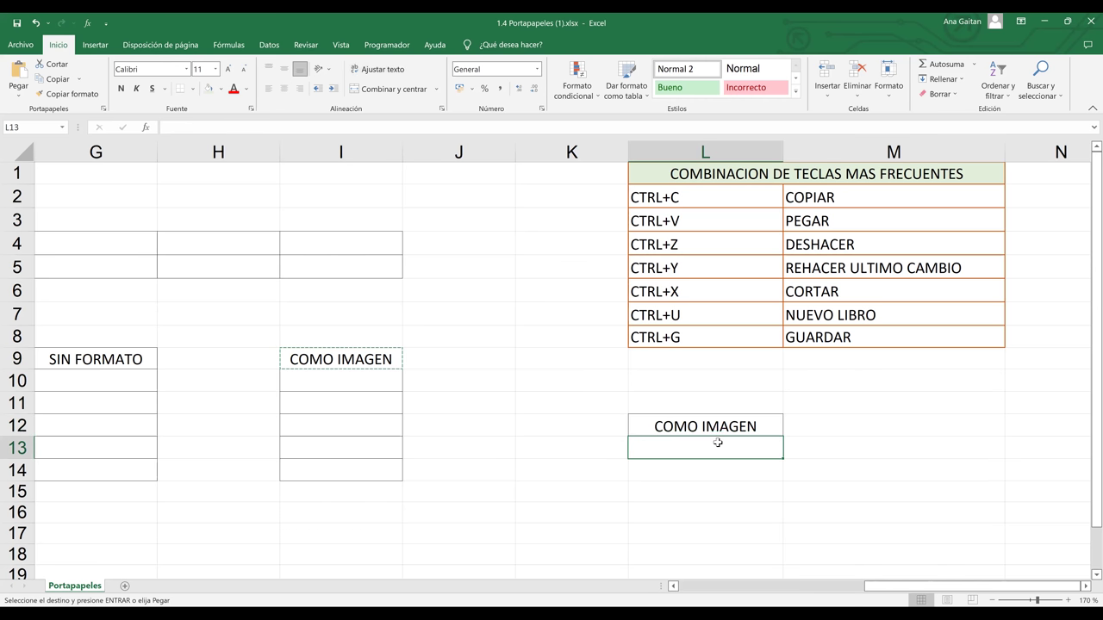
click(719, 428)
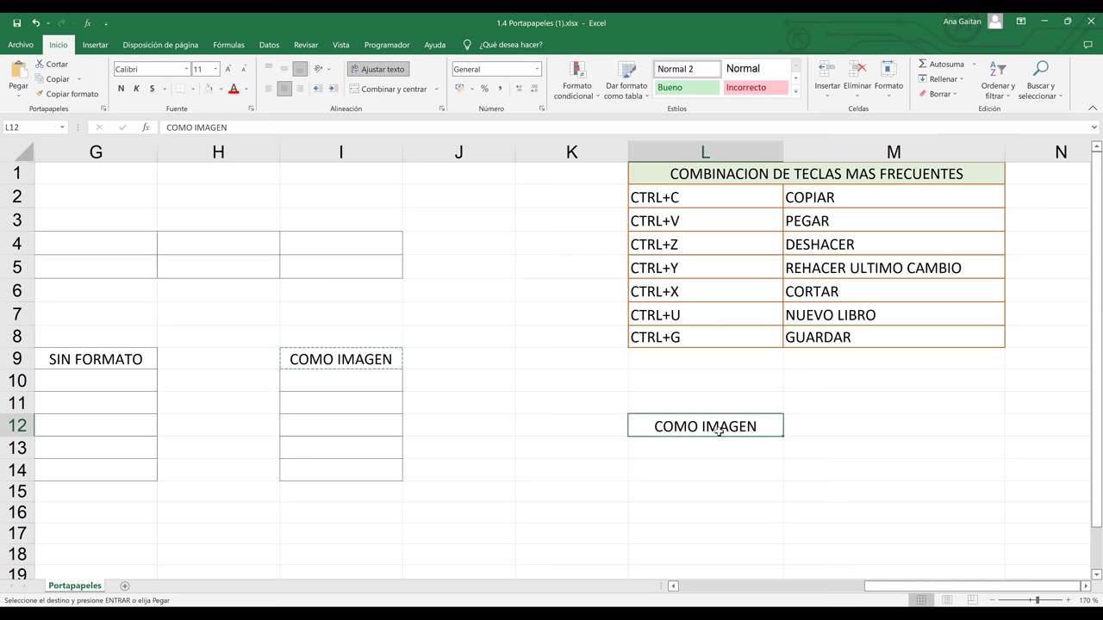
Cut the COMO IMAGEN header from L12 and paste it into the empty cell J2.
click(685, 267)
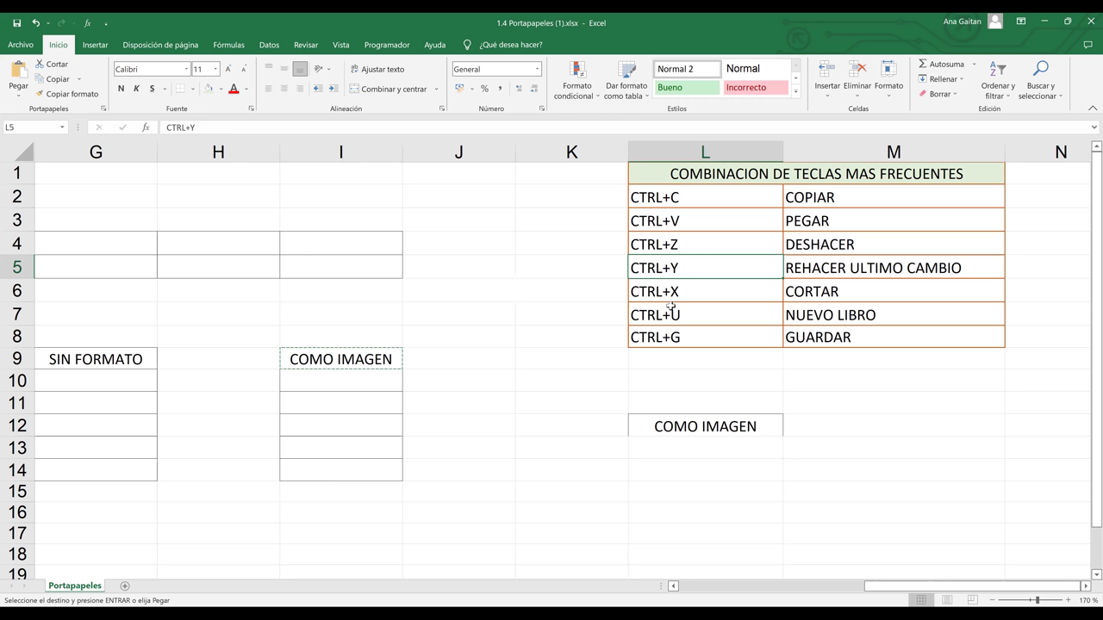
click(815, 296)
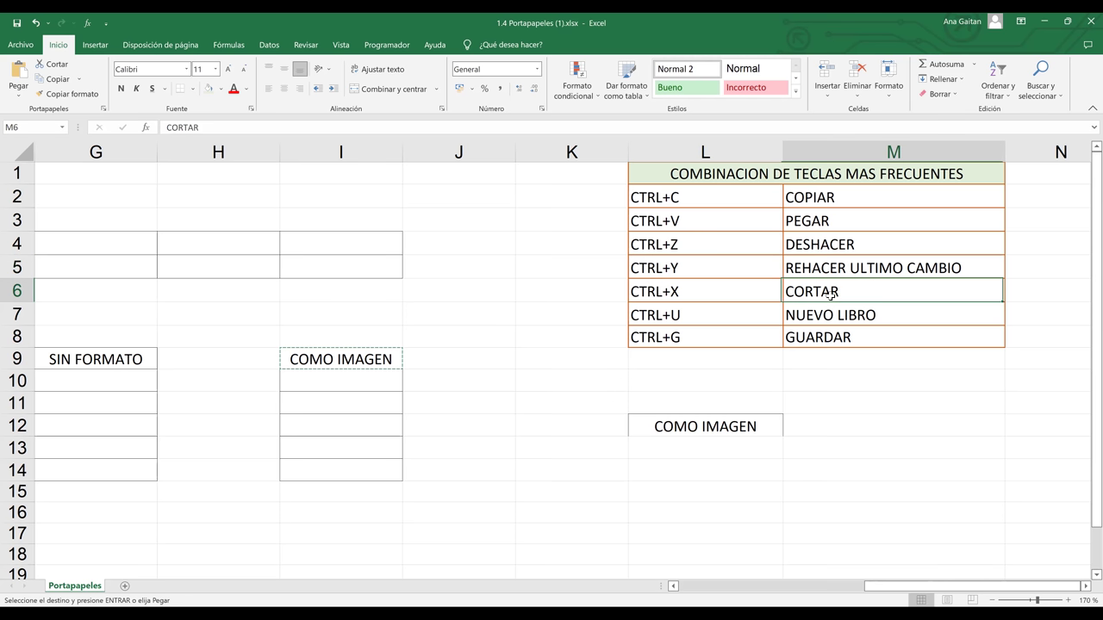
click(721, 431)
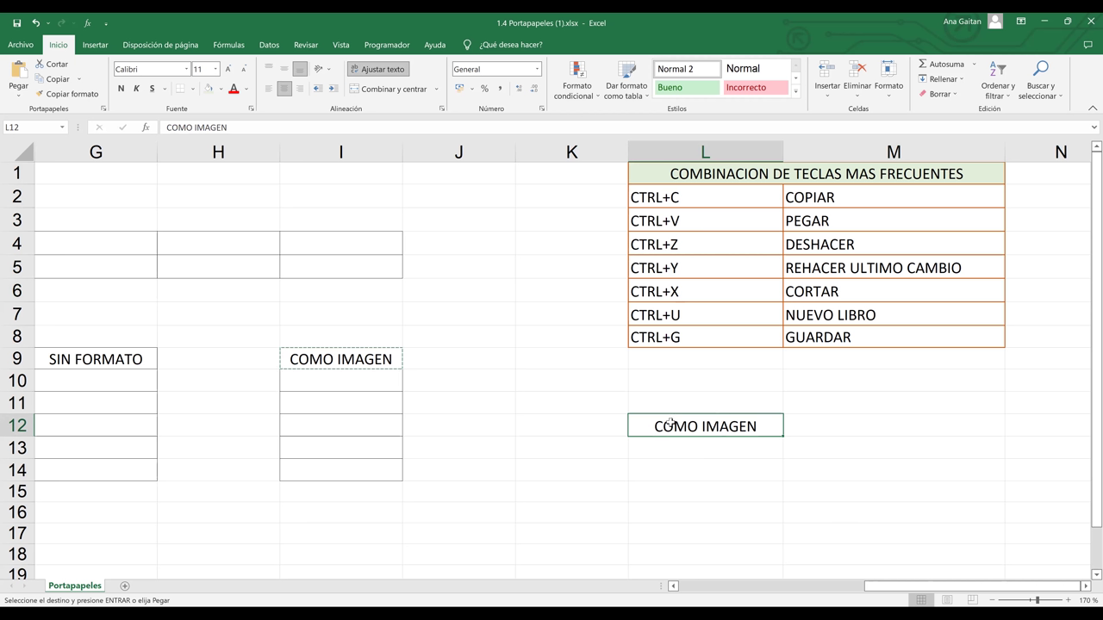
key(ctrl+c)
click(1069, 600)
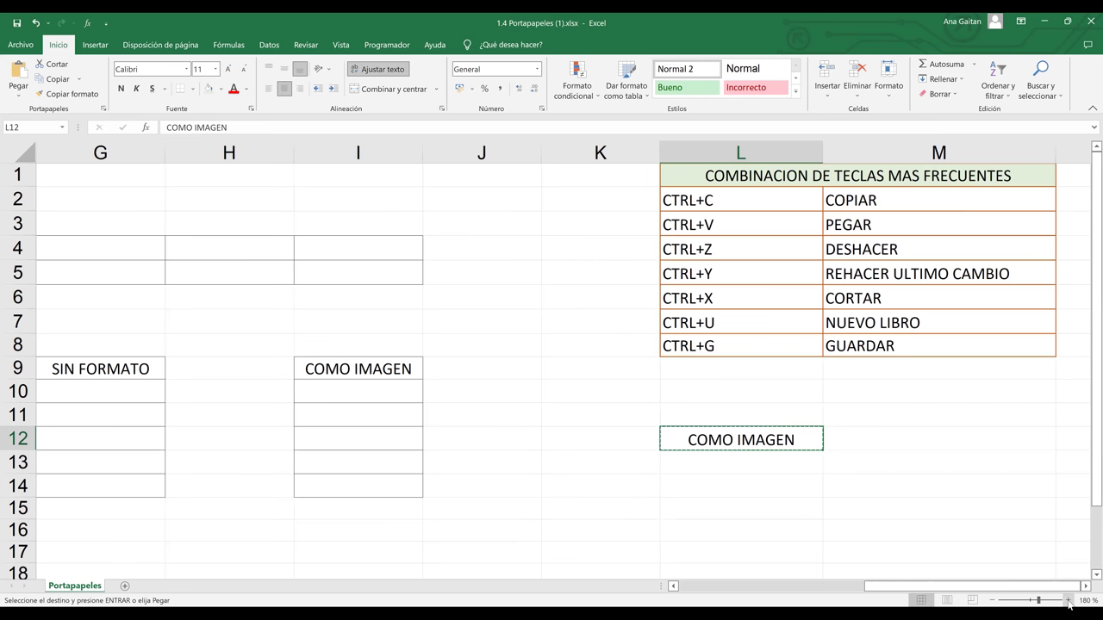
scroll(820, 490, up, 2)
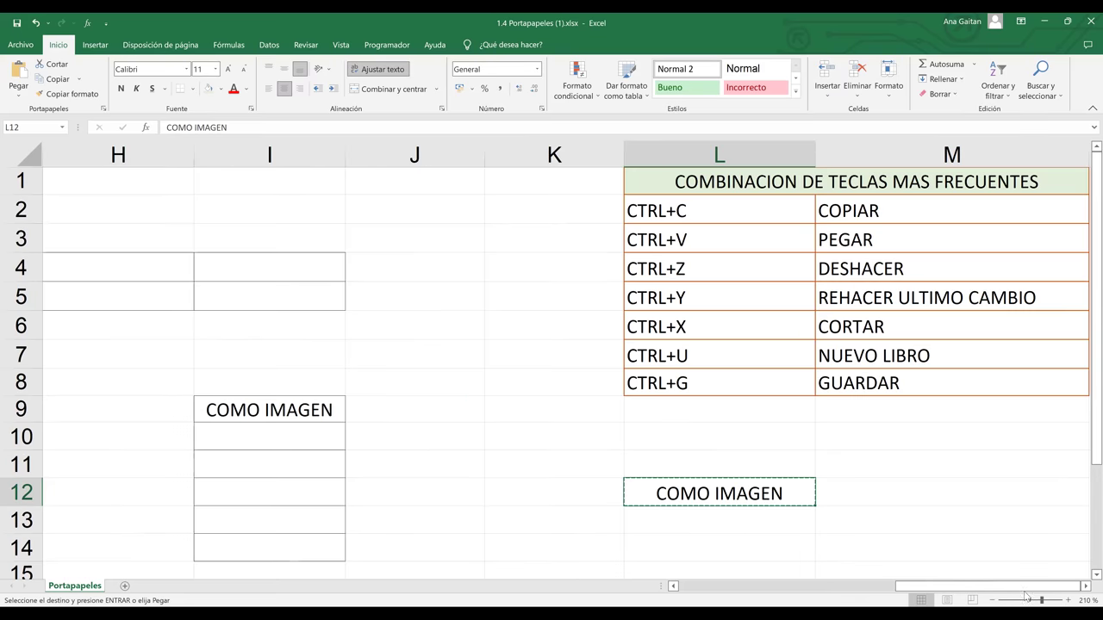
click(1068, 600)
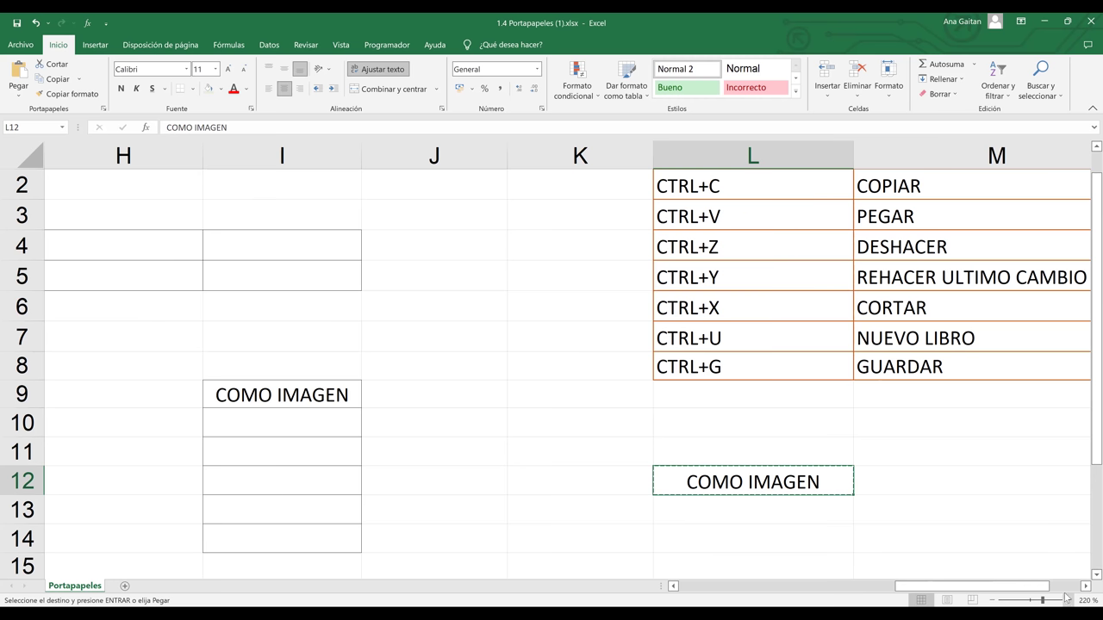
click(432, 186)
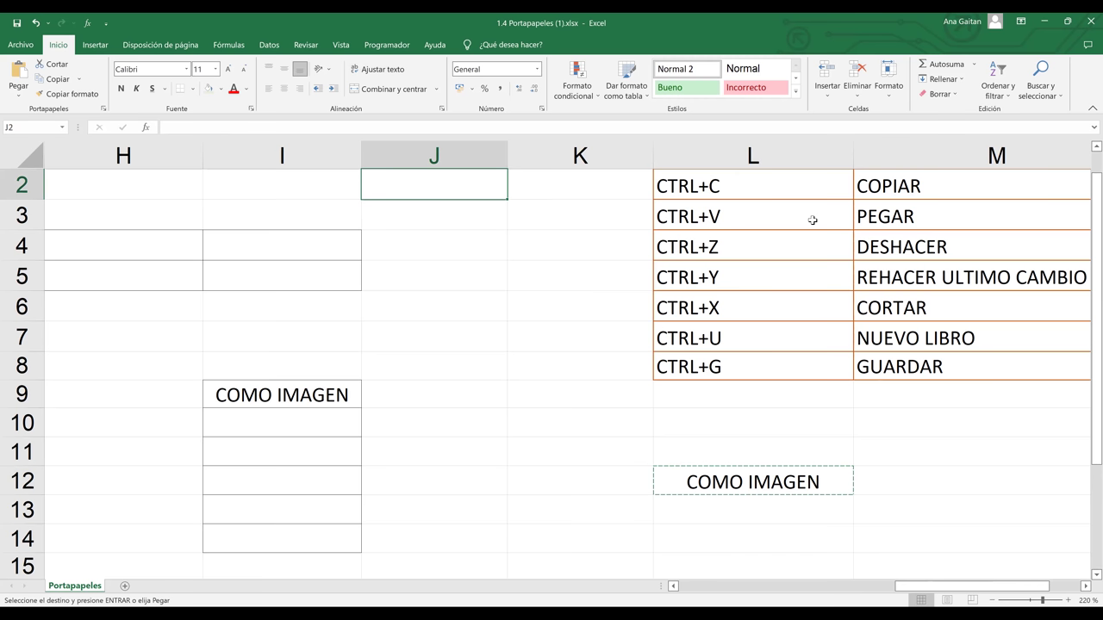
key(Return)
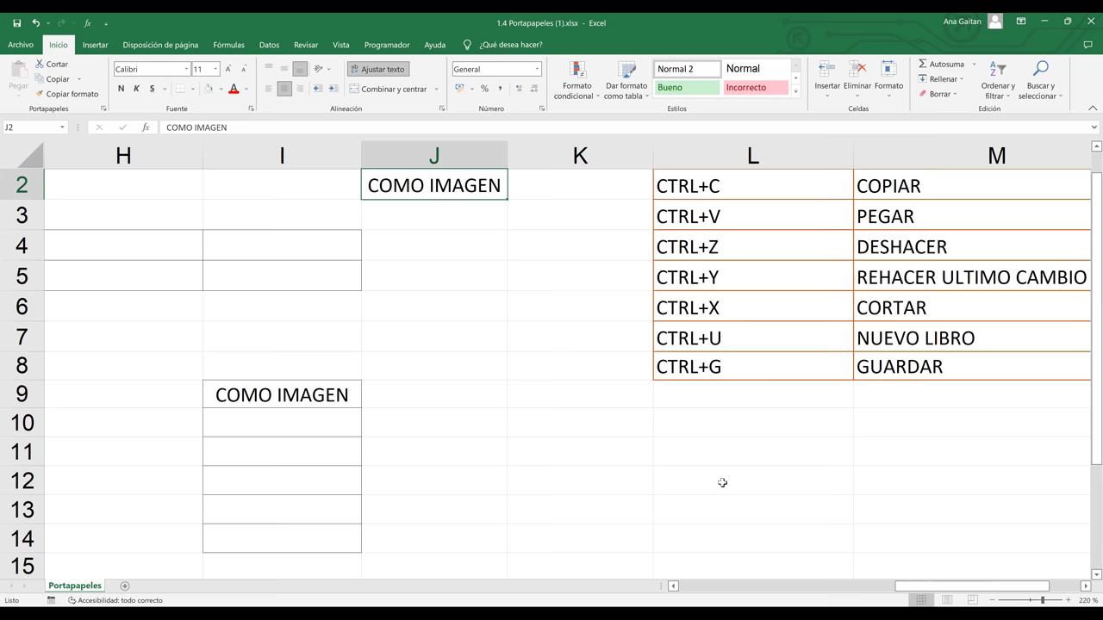
click(722, 482)
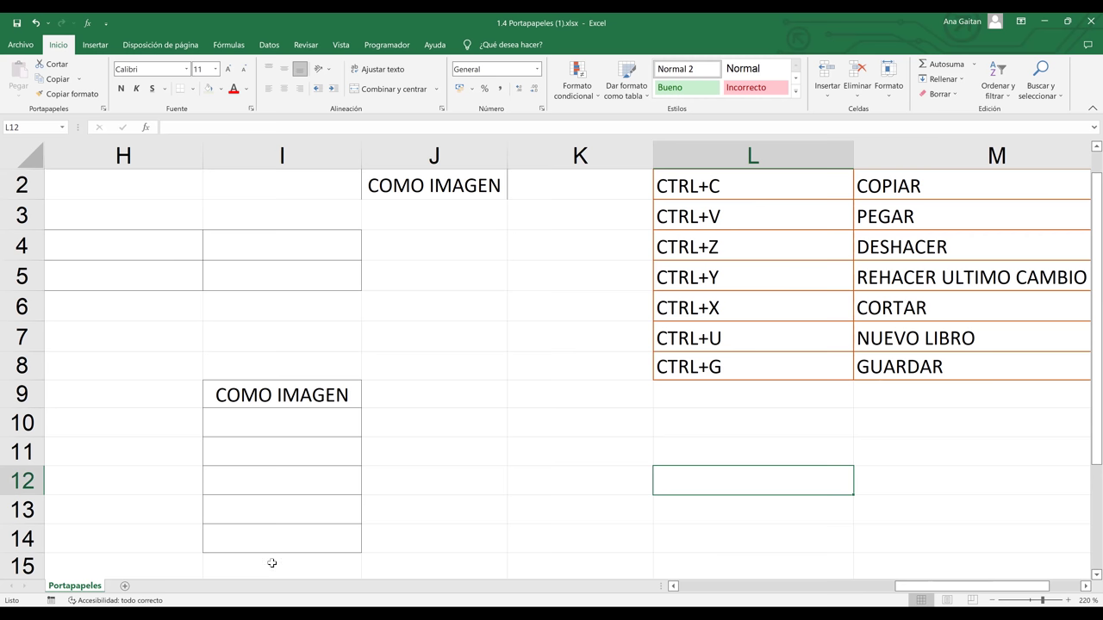
click(283, 399)
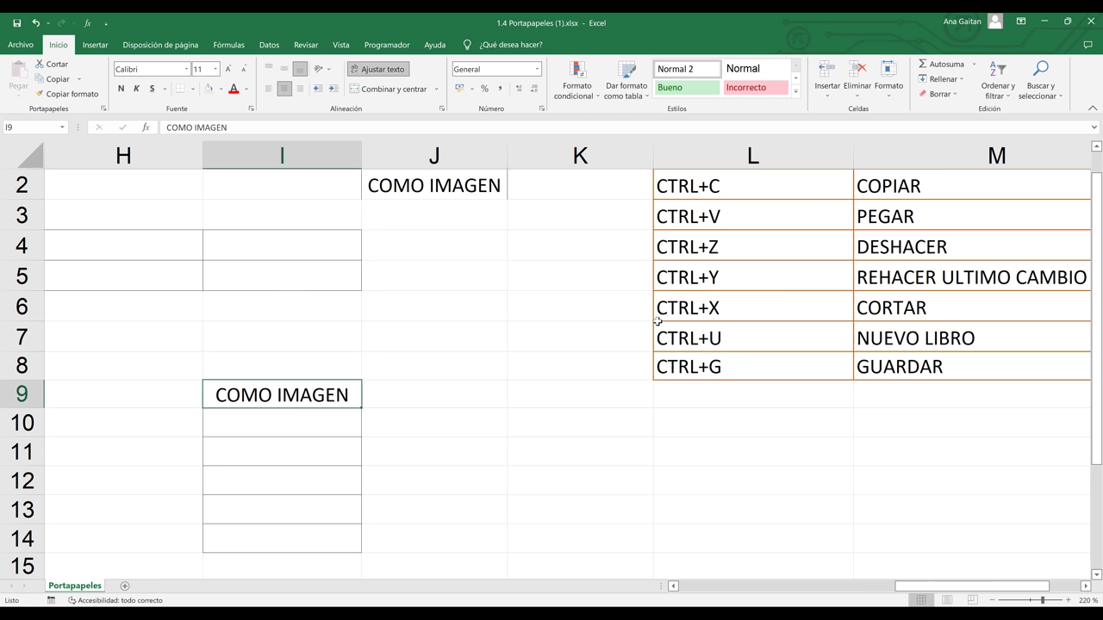
click(752, 493)
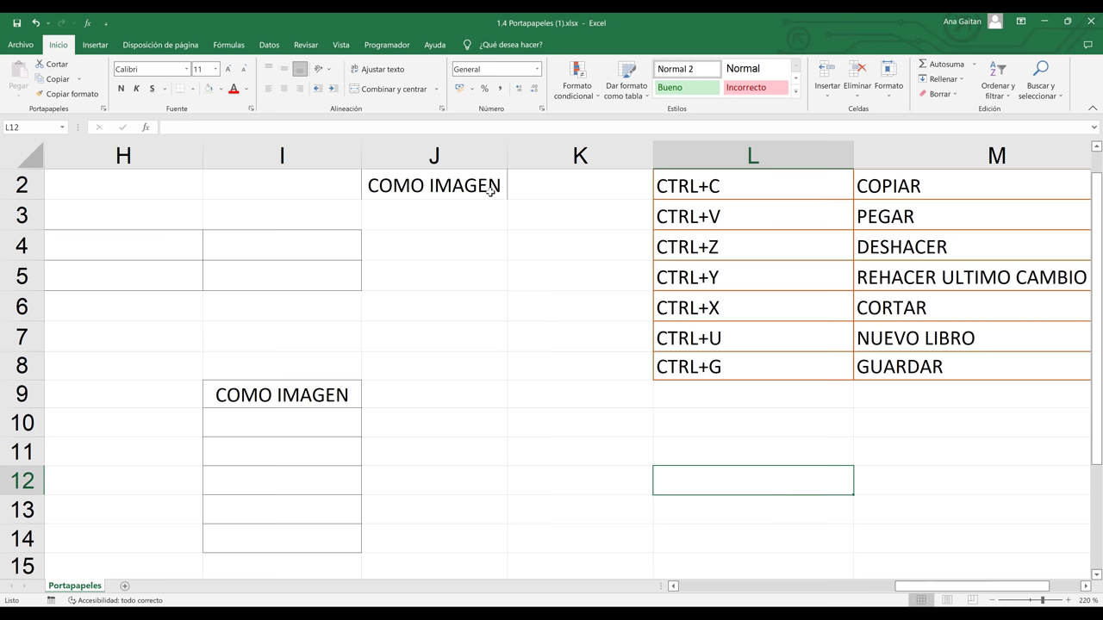
click(464, 186)
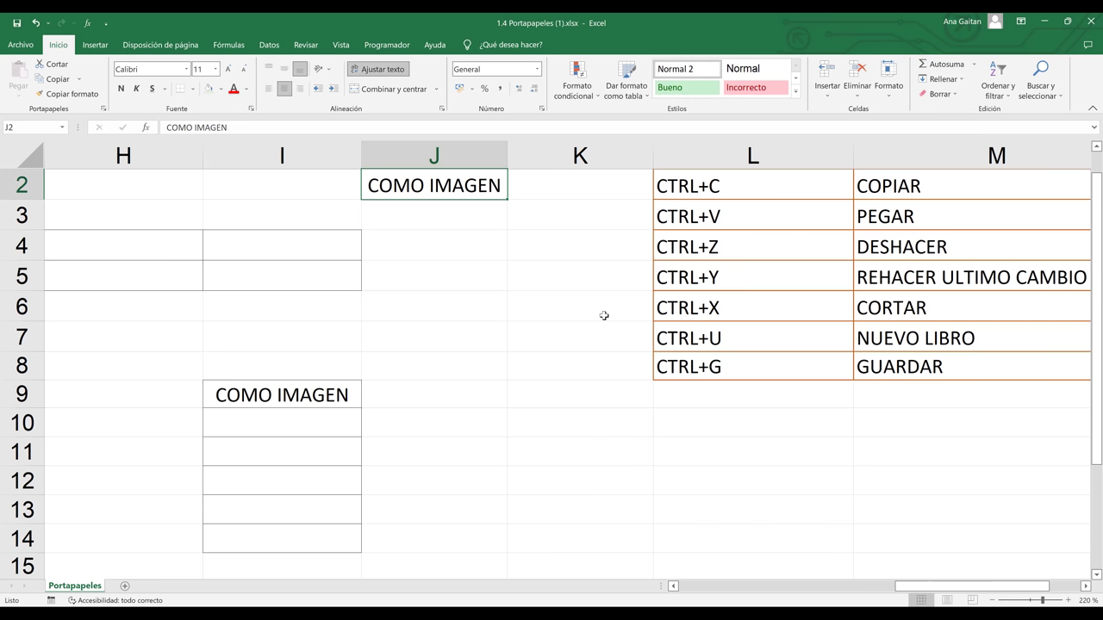
click(730, 464)
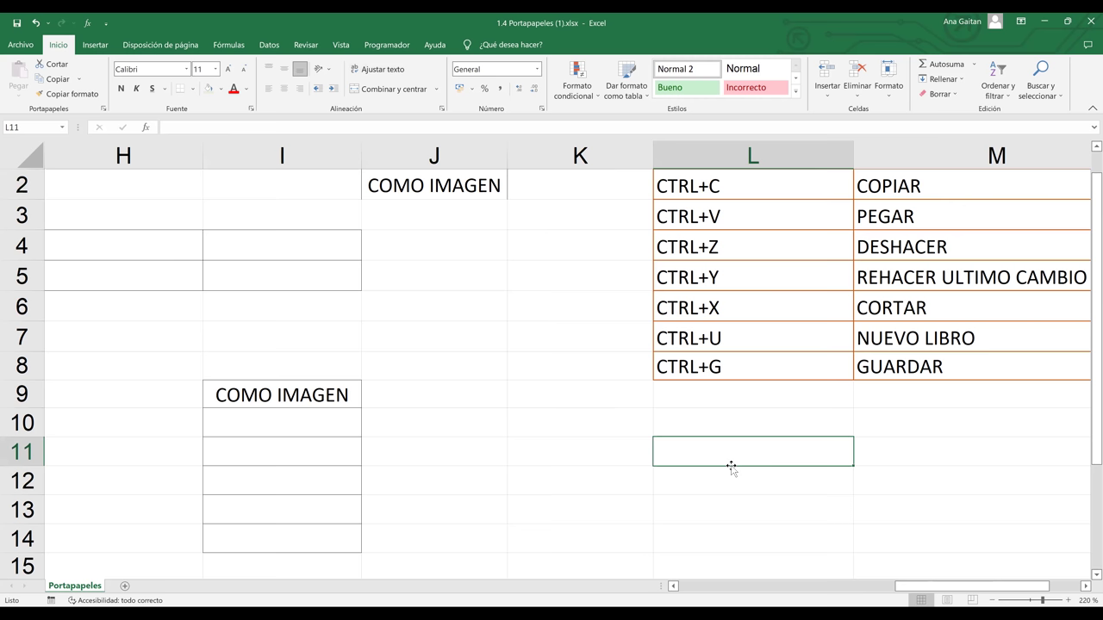
Create a new blank workbook and return to the practice workbook 1.4 Portapapeles (1).xlsx.
click(750, 331)
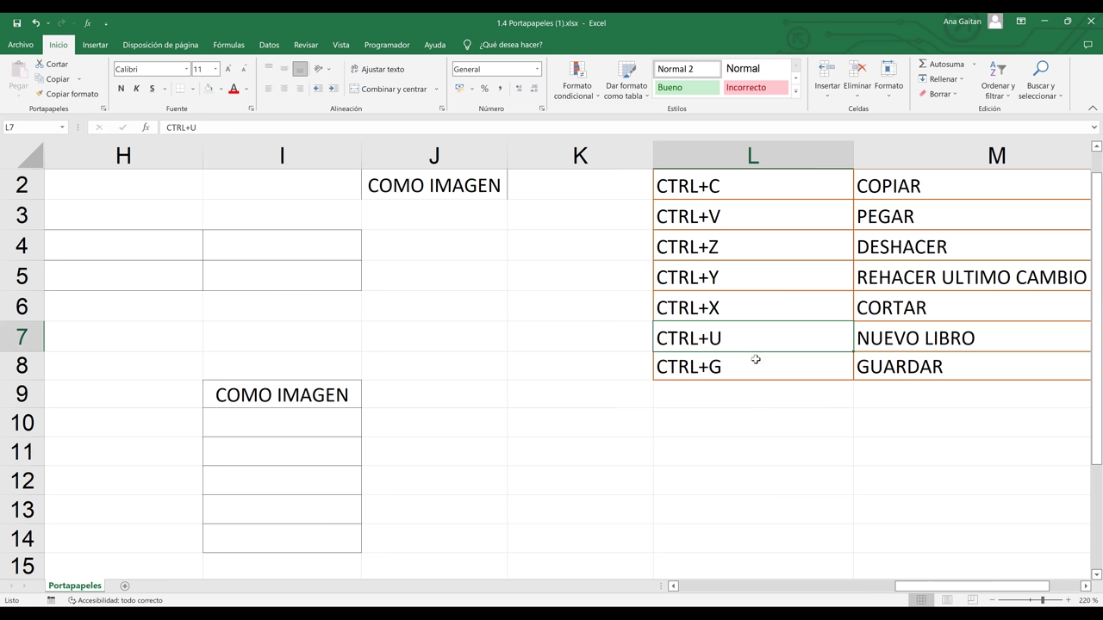
click(929, 339)
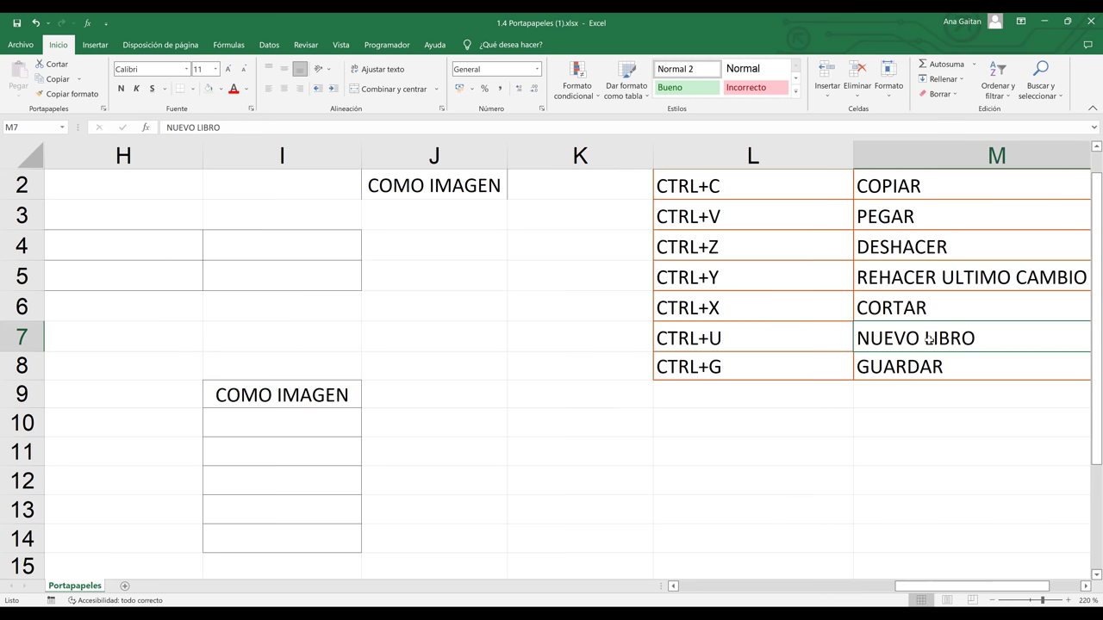
click(821, 452)
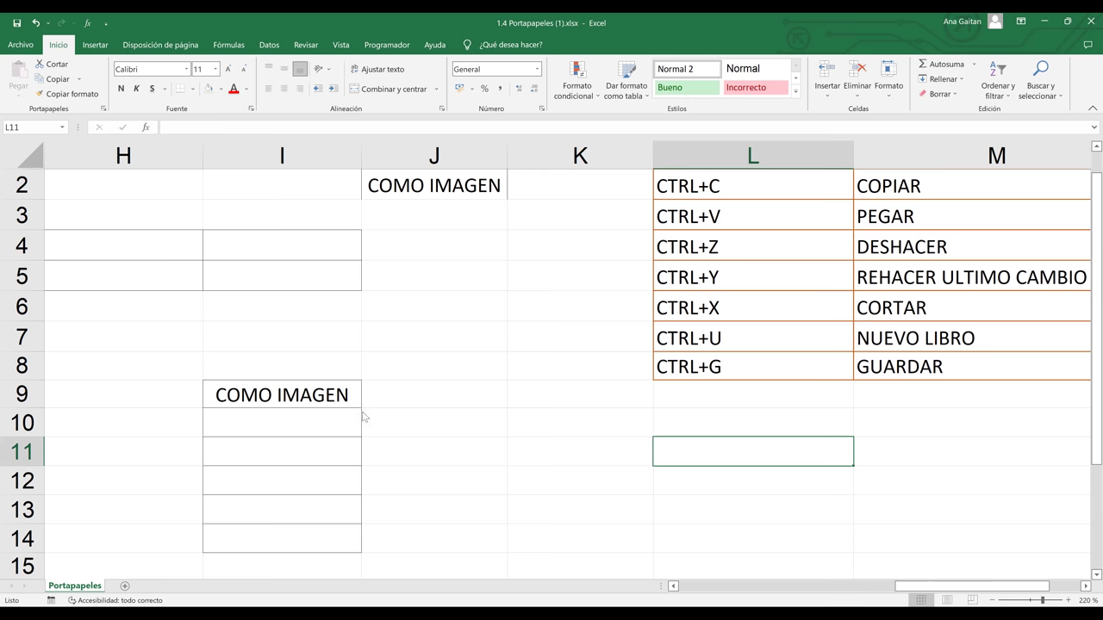
key(ctrl+u)
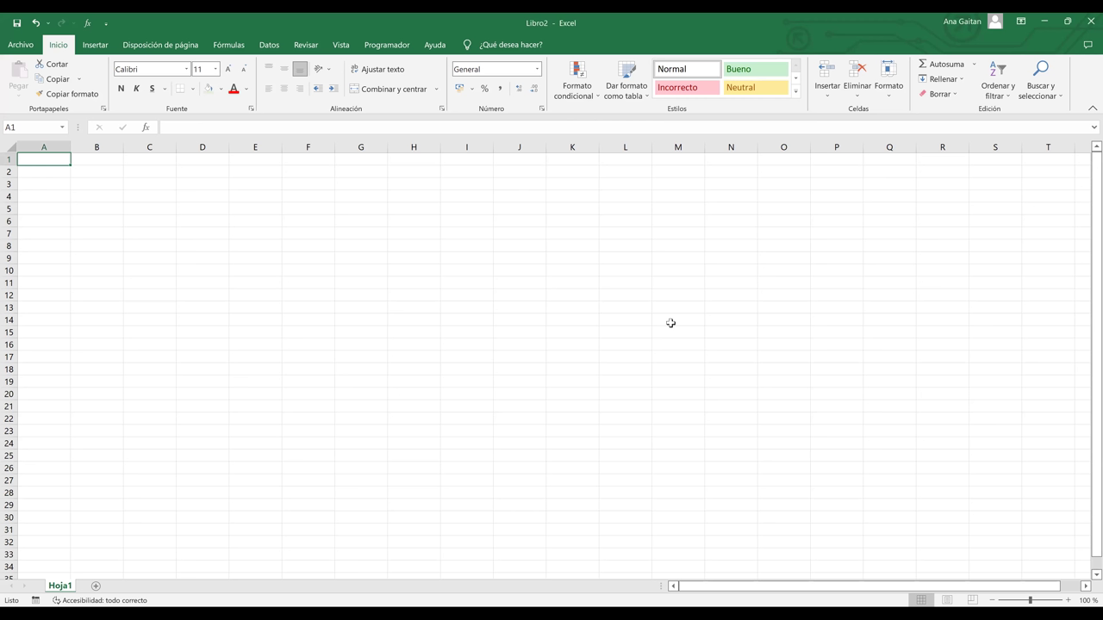
click(671, 323)
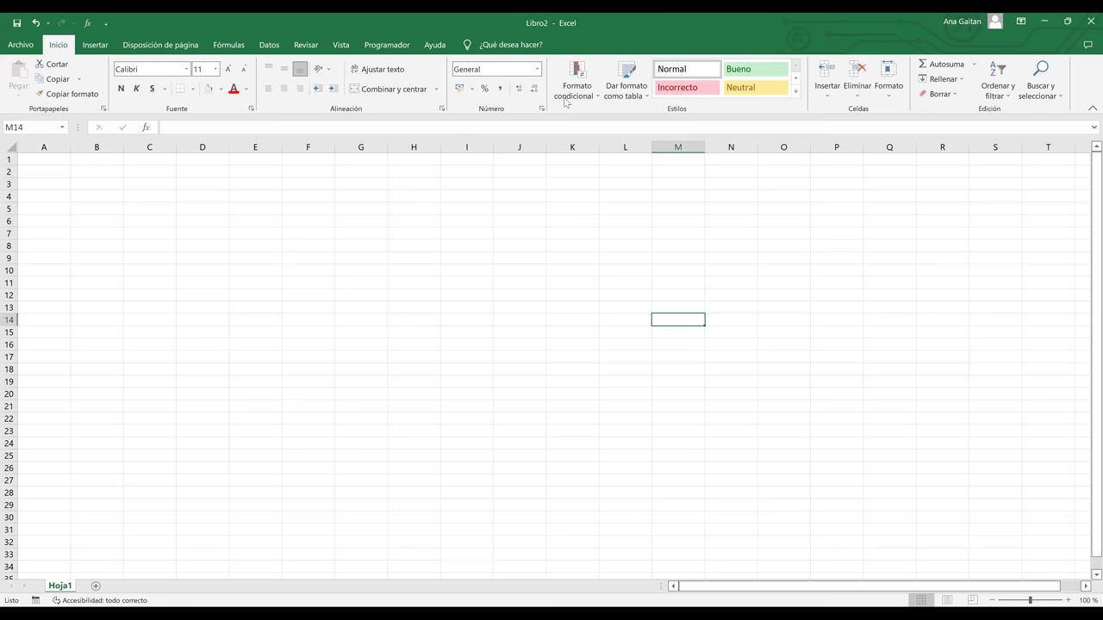
click(487, 421)
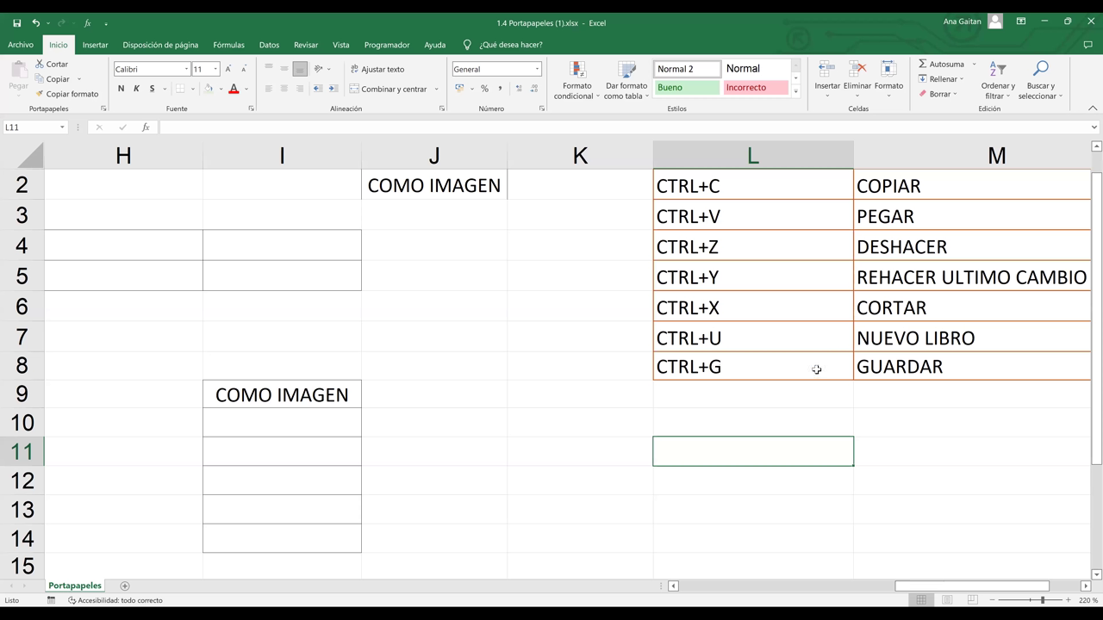
click(732, 368)
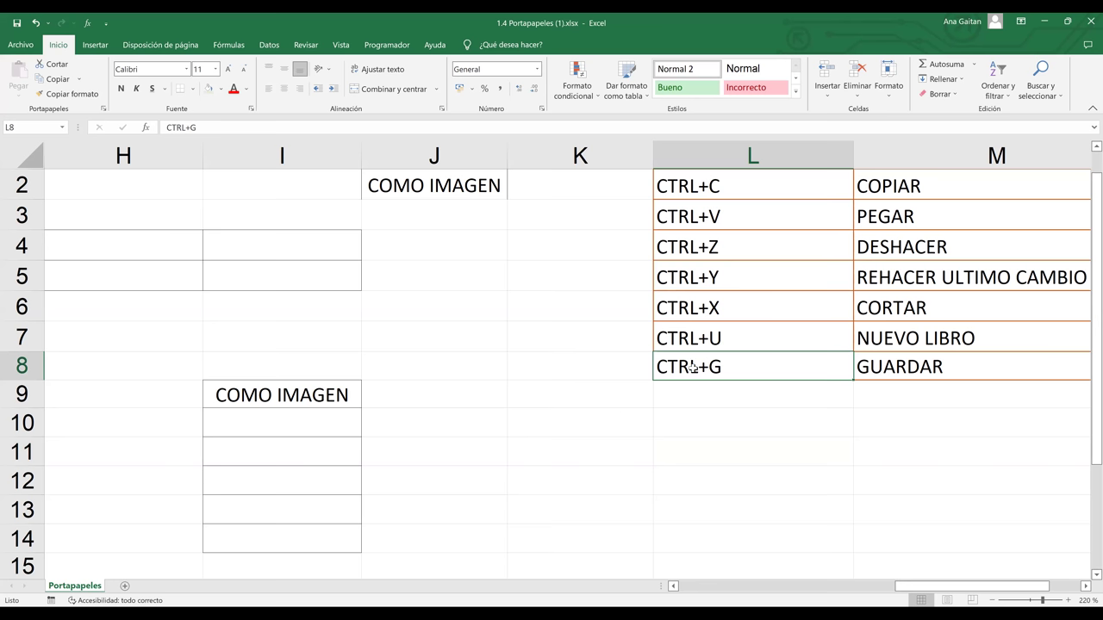
key(ctrl+z)
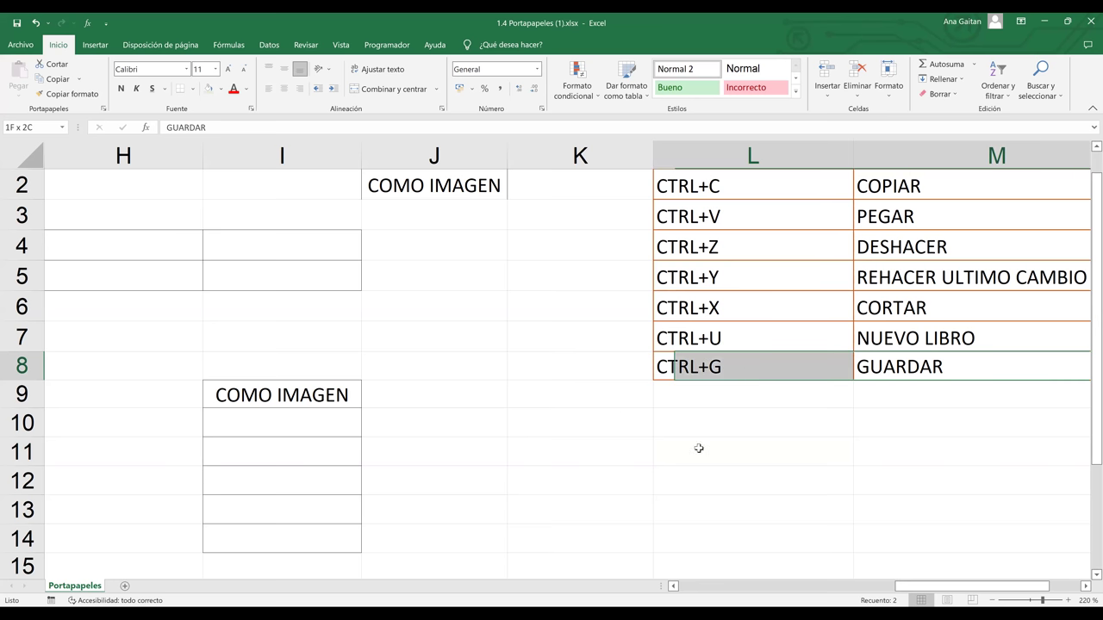
key(ctrl+y)
key(ctrl+z)
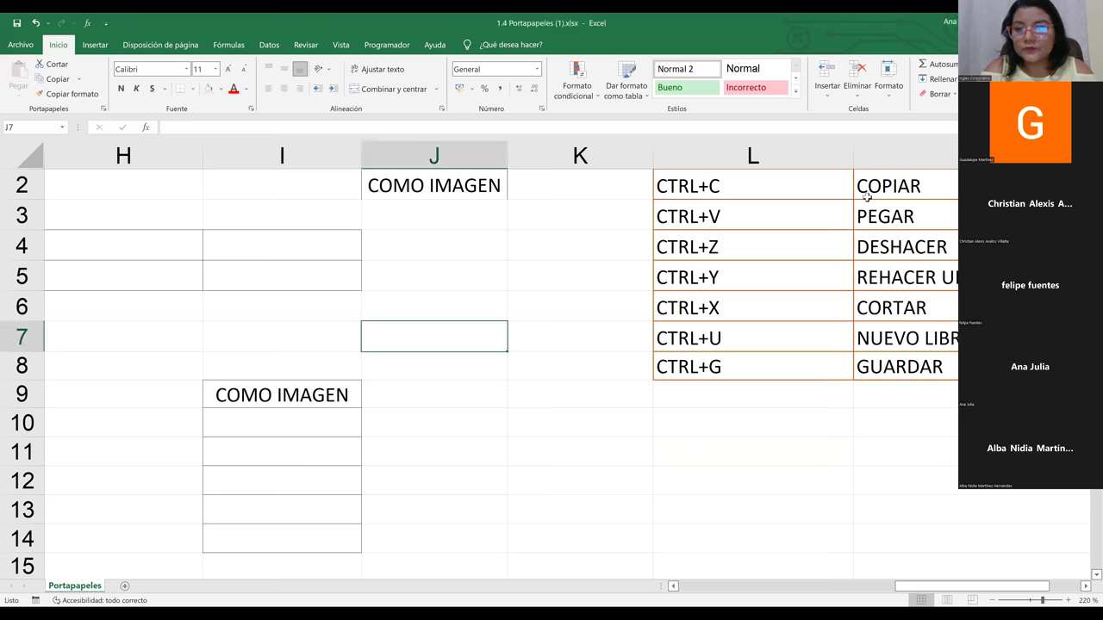
click(674, 429)
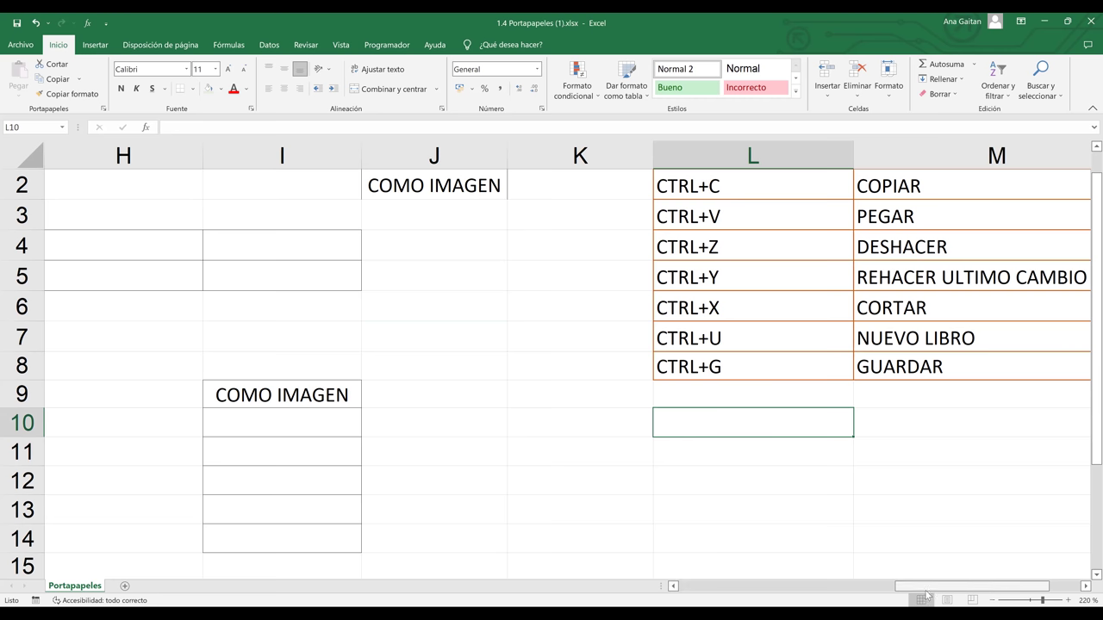
Enter "hola" in the empty cell E7 while keeping that cell selected, and clear it again.
click(767, 588)
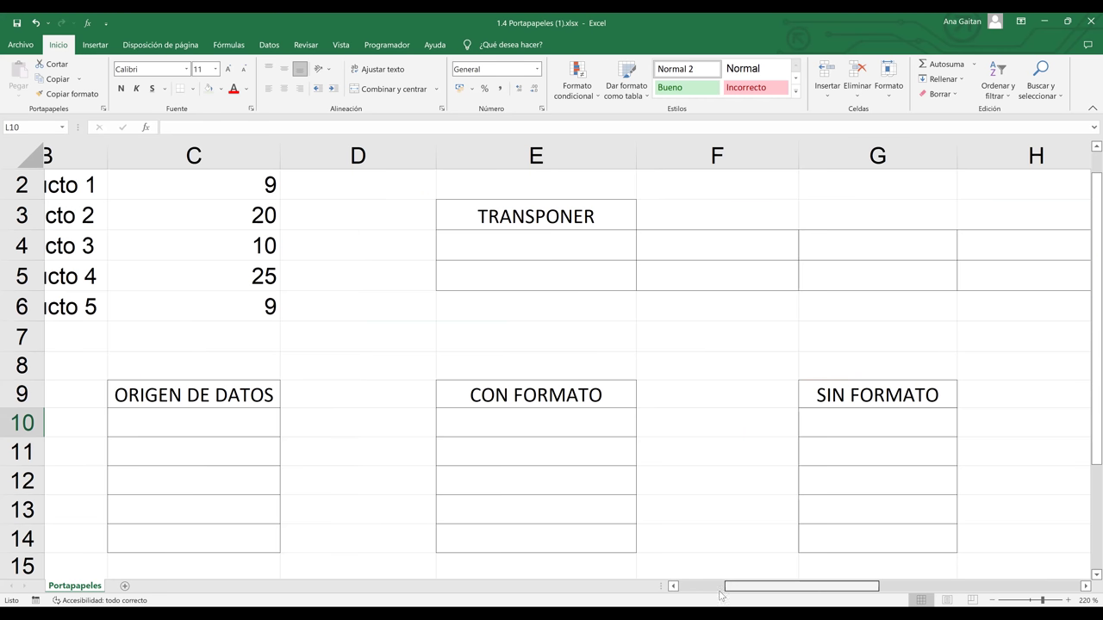
click(720, 589)
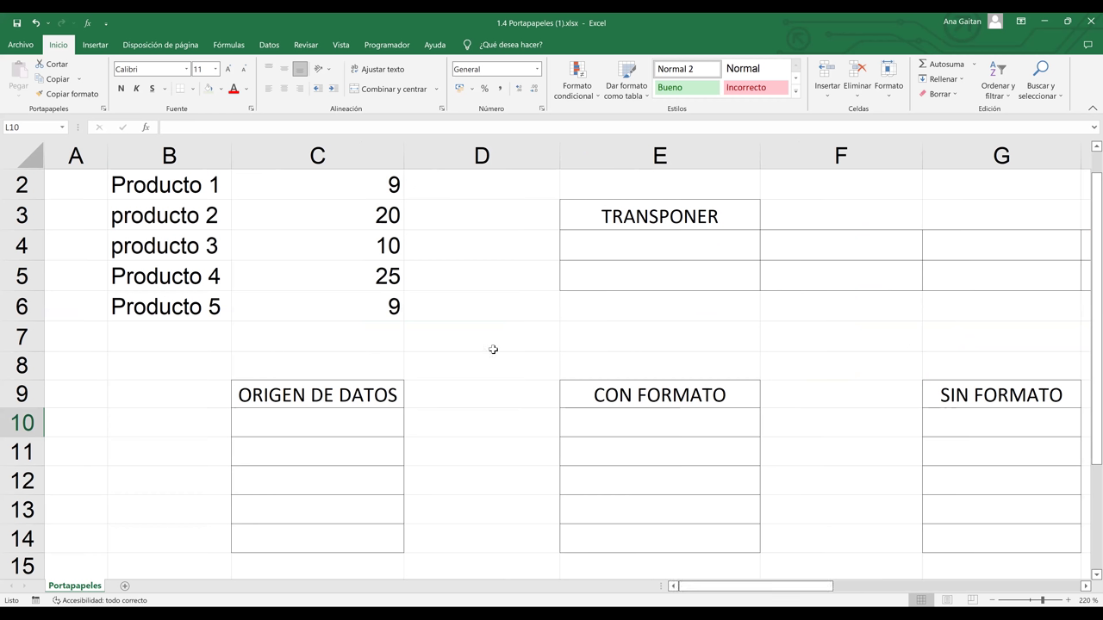
click(652, 325)
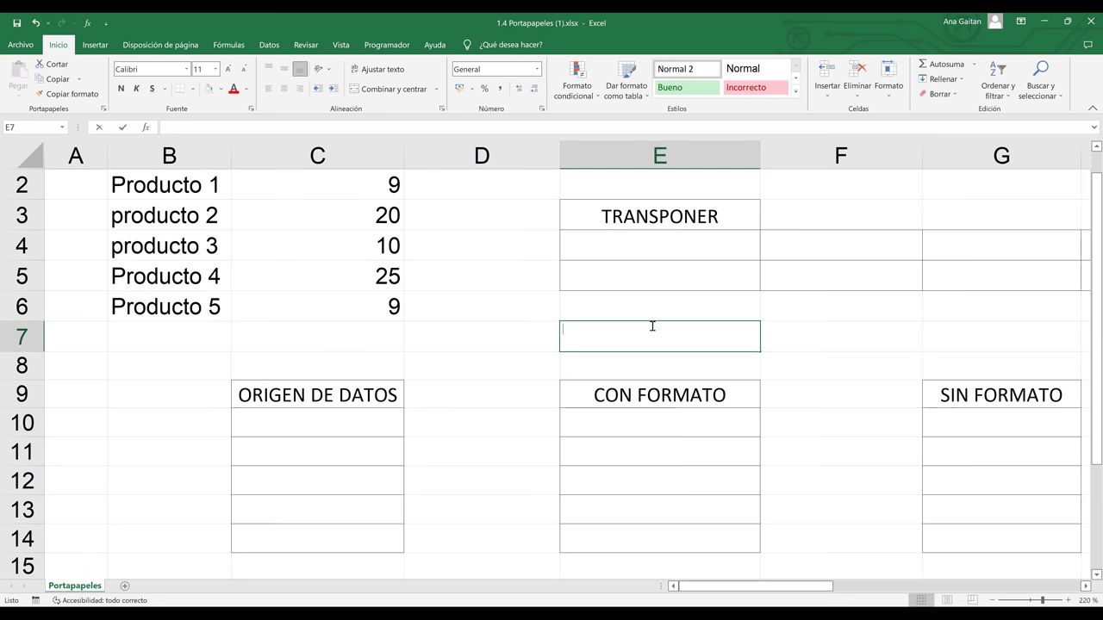
text(hola)
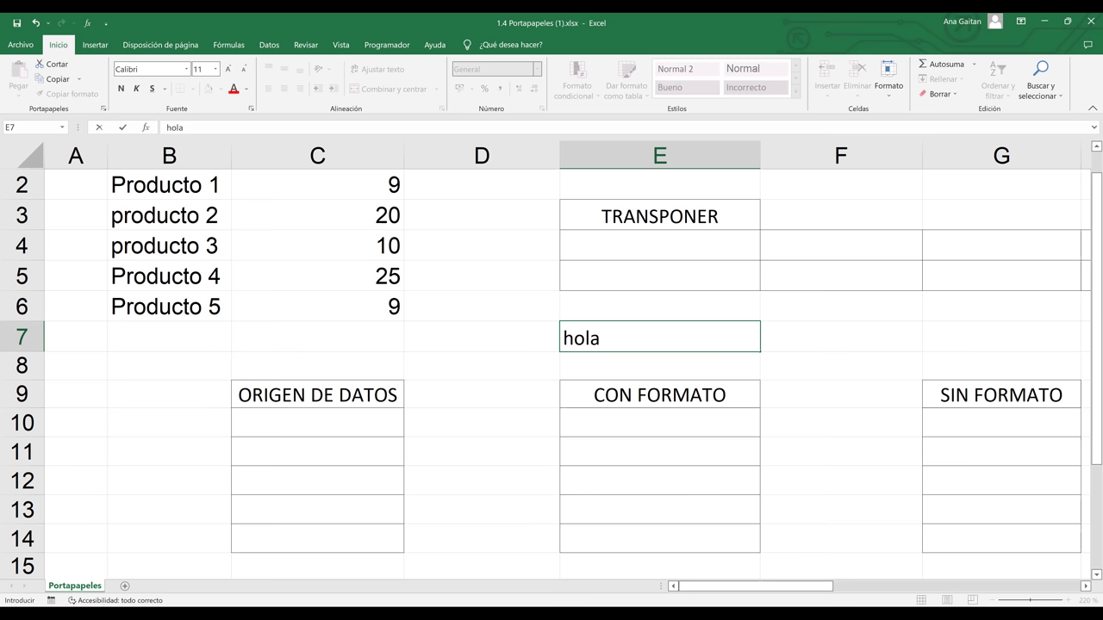
key(ctrl+Return)
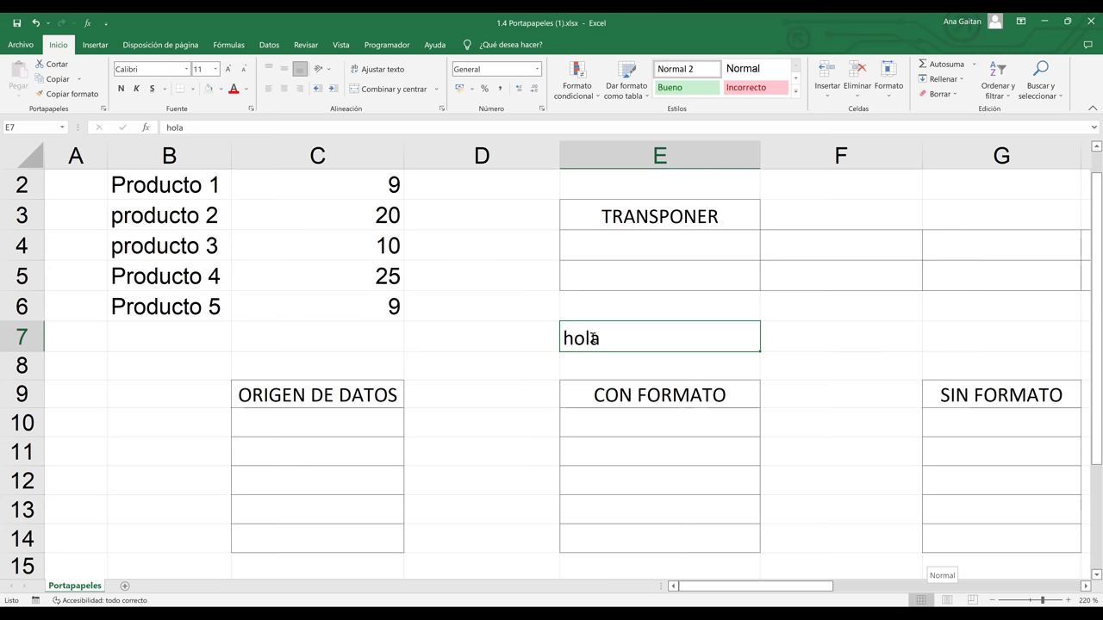
key(BackSpace)
click(845, 406)
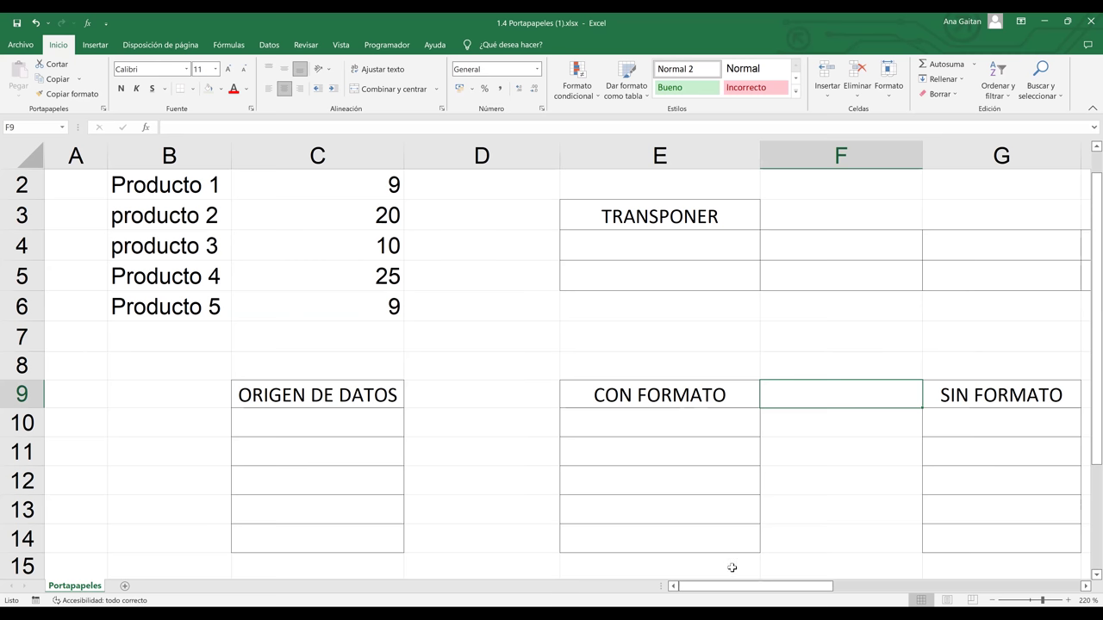
Enter "gugugug" in E7 while keeping that cell selected, and delete the text.
click(661, 362)
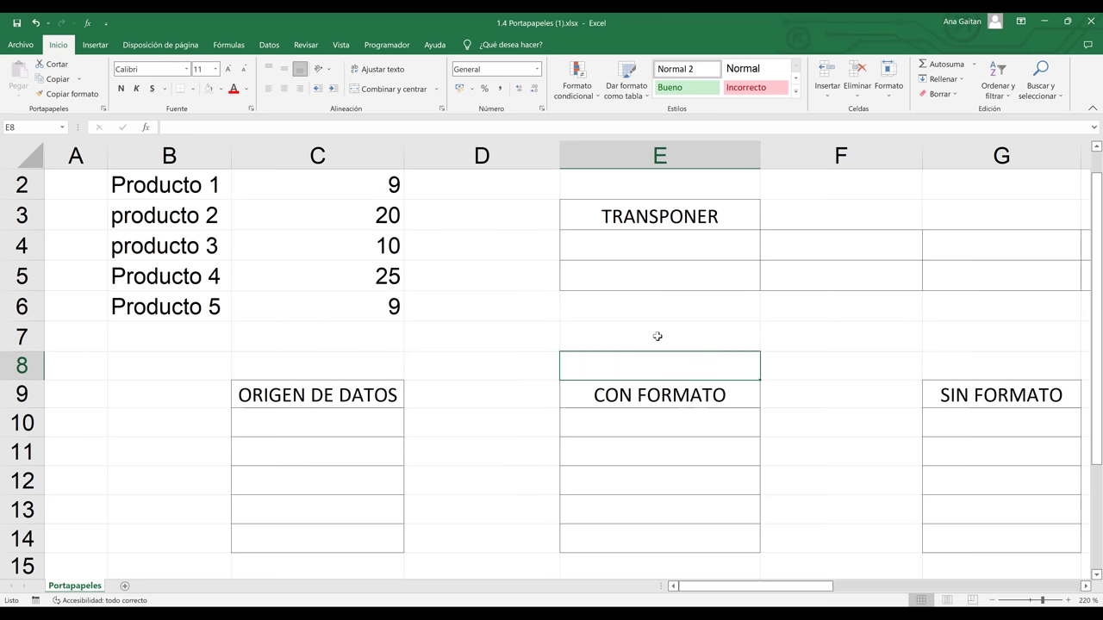
click(658, 336)
text(gugugug)
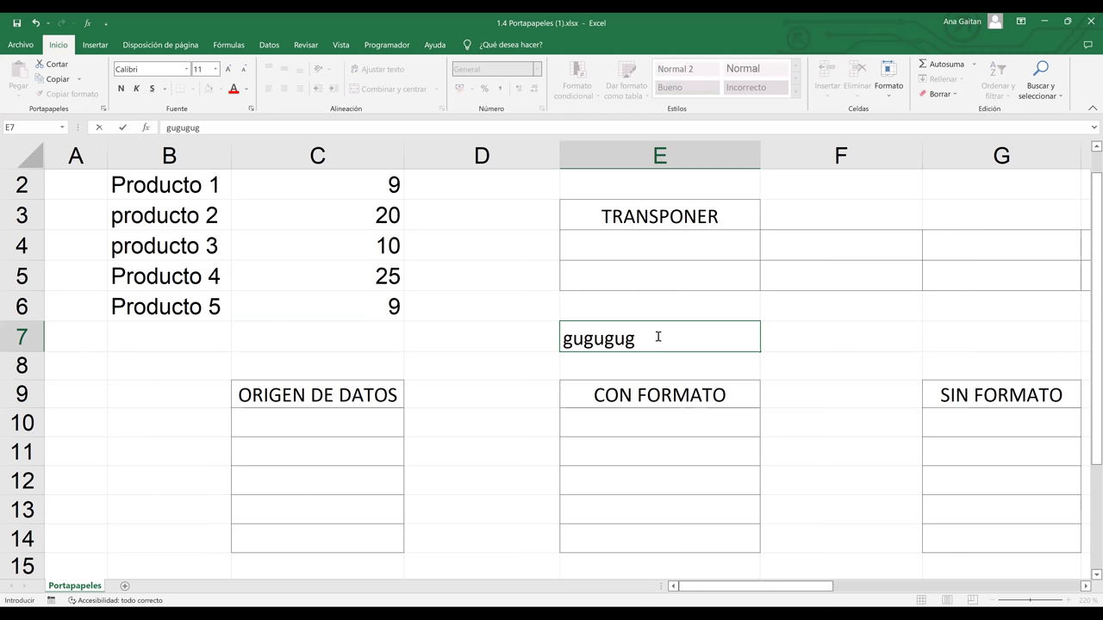
key(ctrl+Return)
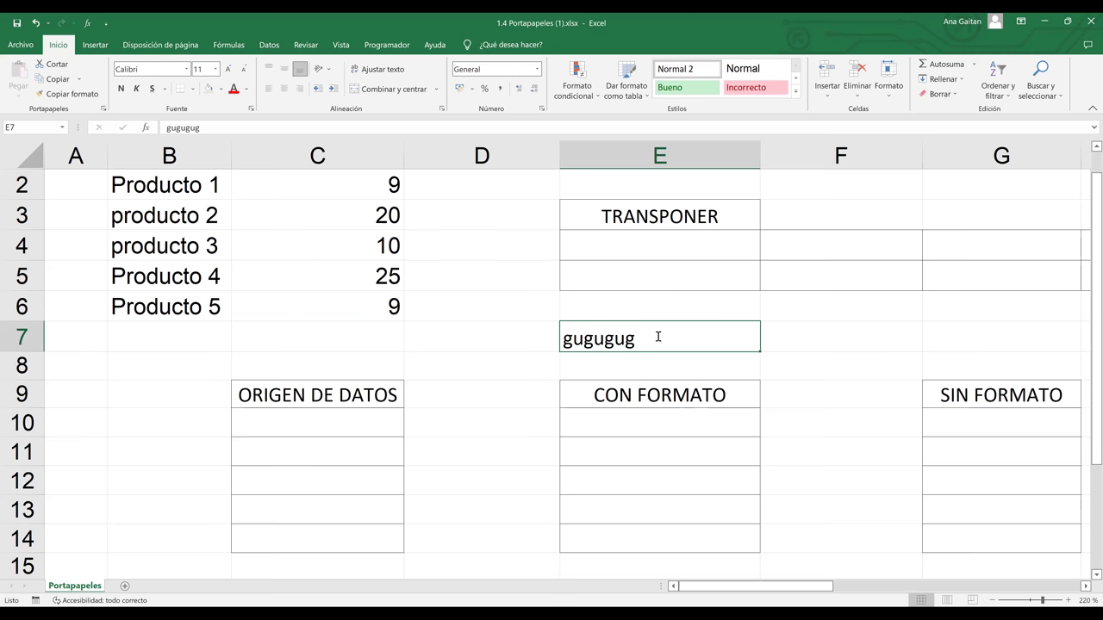
key(BackSpace)
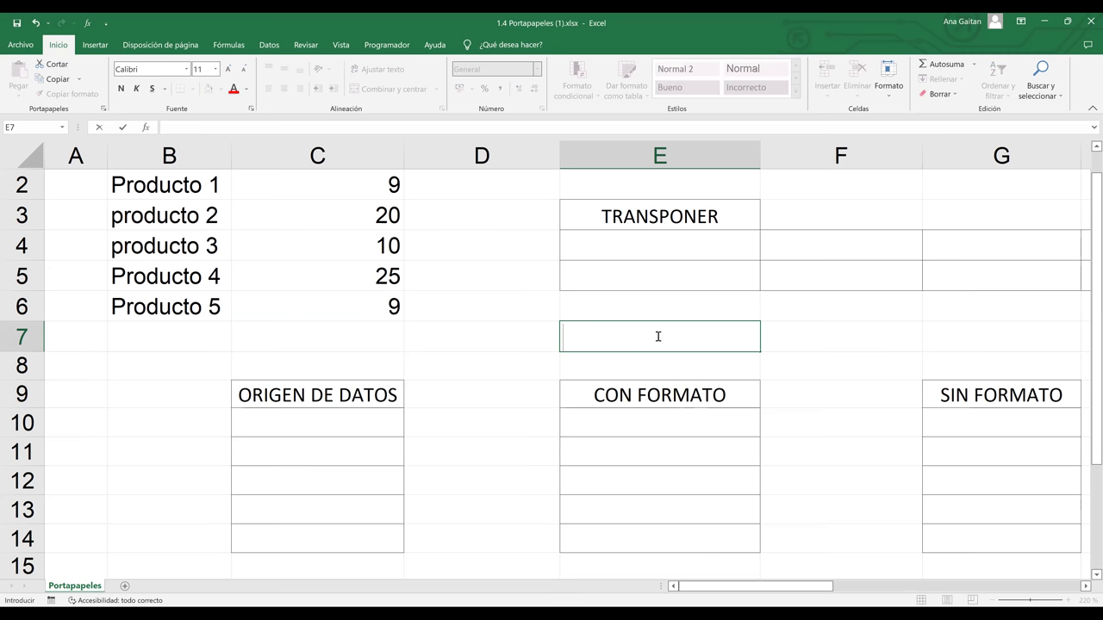
click(795, 345)
click(431, 403)
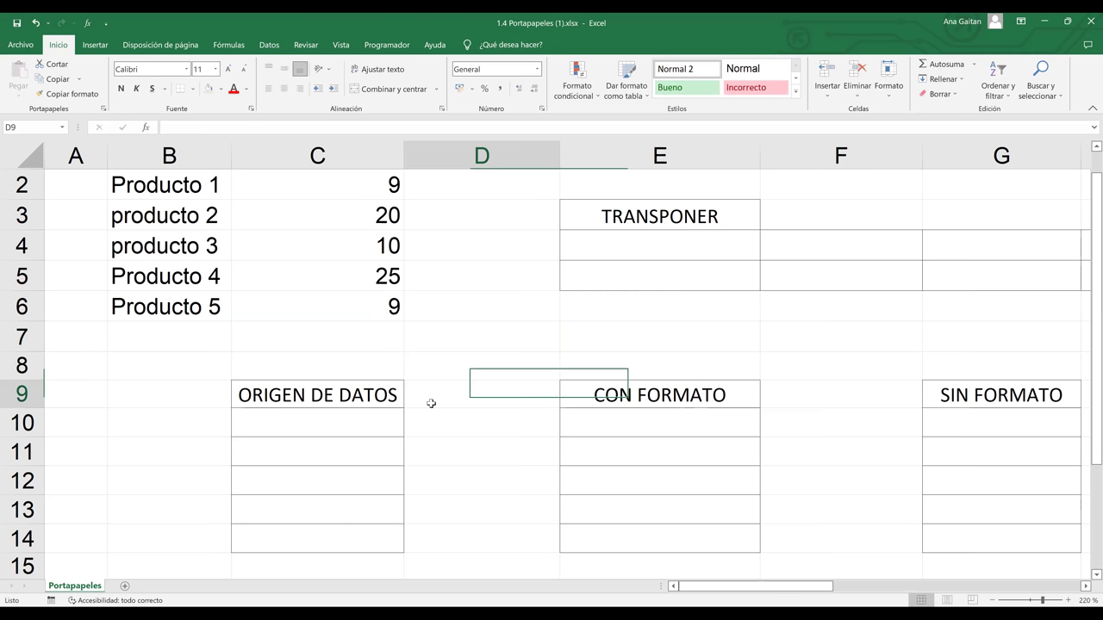
scroll(431, 404, down, 1)
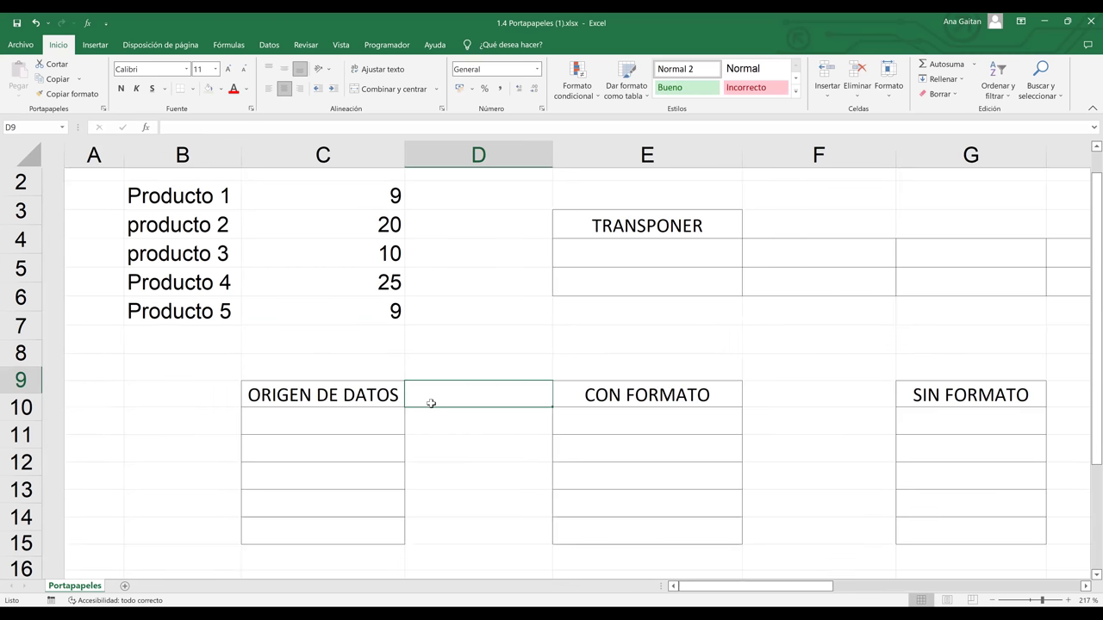
Examine the CTRL+G row of the frequent key combinations table in columns L and M.
scroll(431, 403, down, 4)
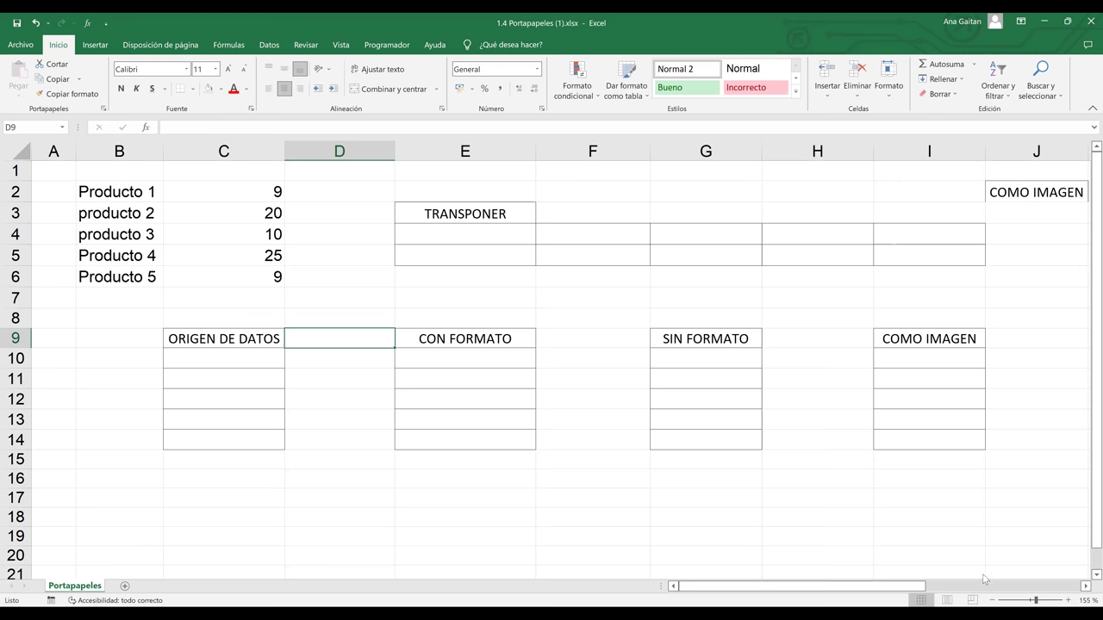
scroll(1056, 575, right, 3)
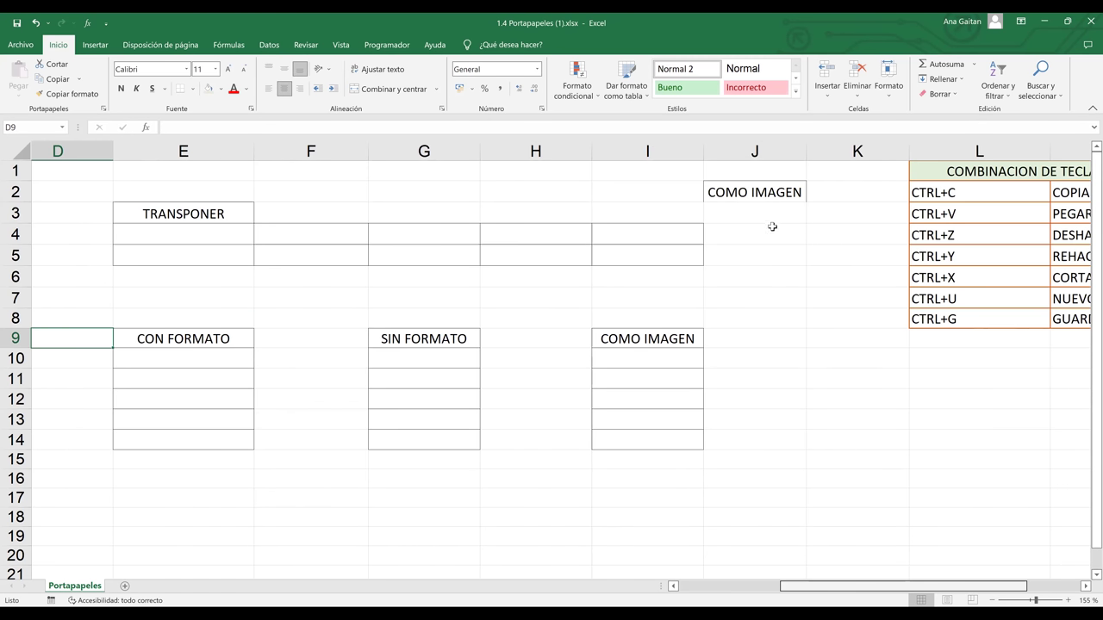
scroll(767, 219, right, 2)
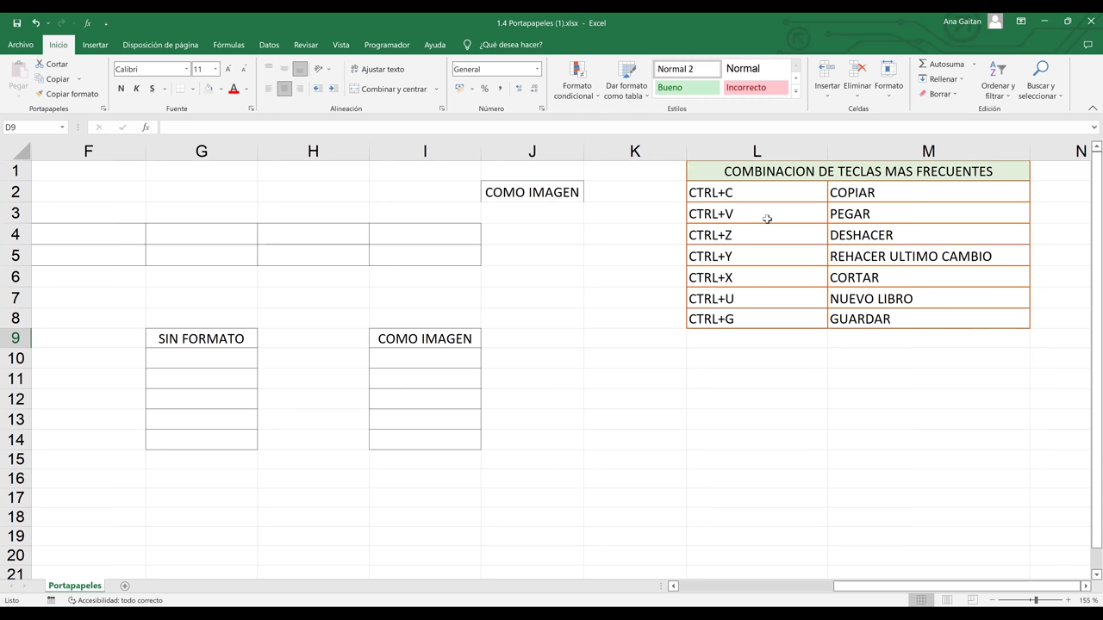
click(763, 326)
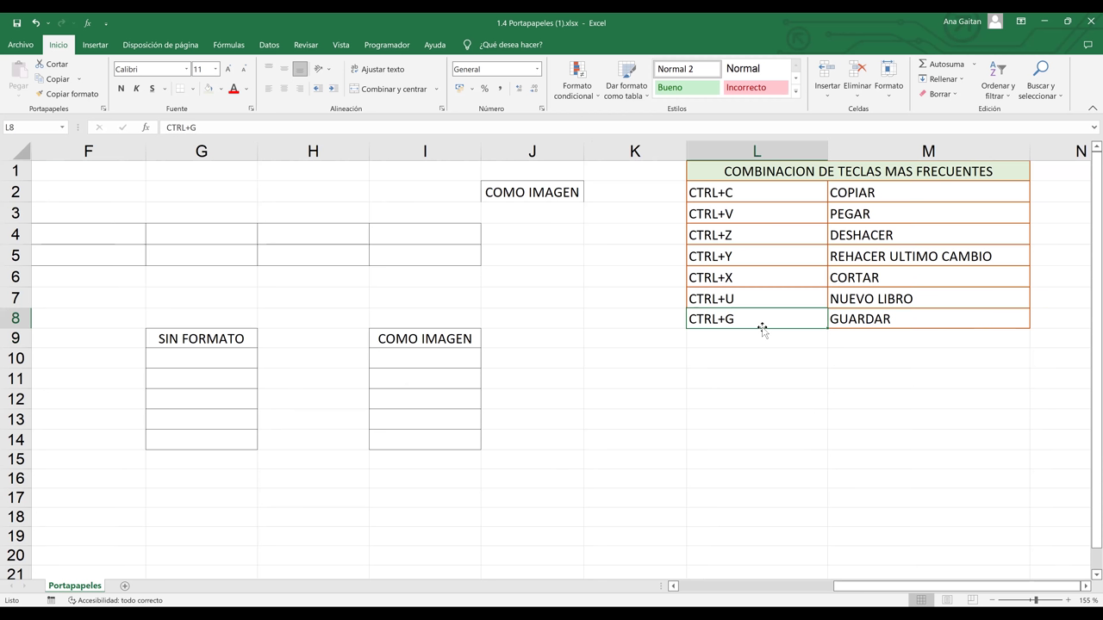
click(764, 373)
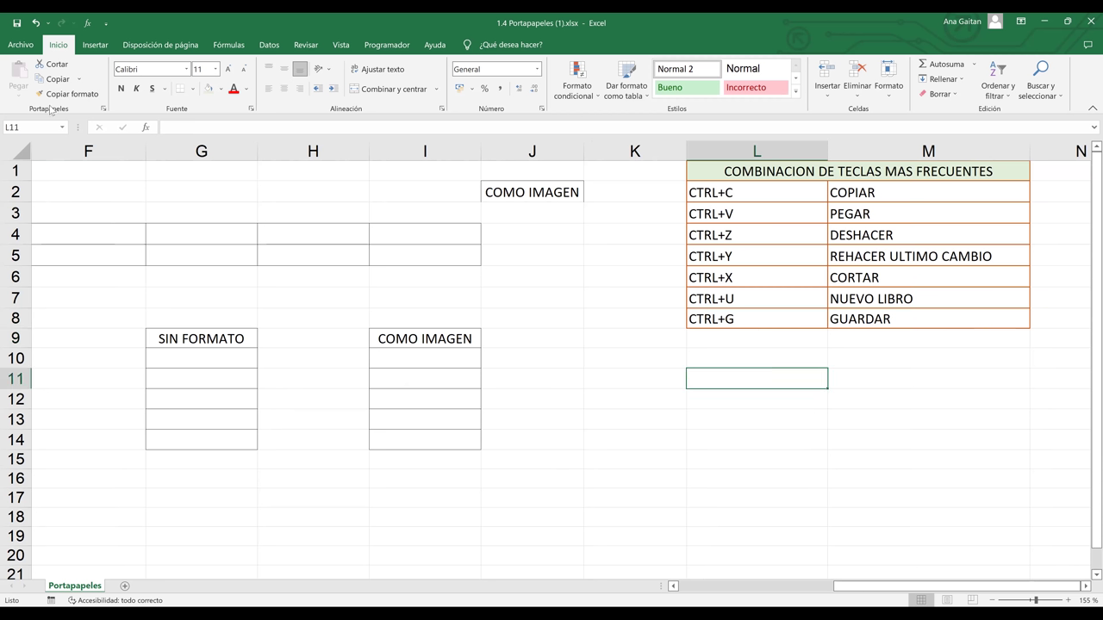
Bring up the Save As file dialog for the practice workbook, cancel it and return to the worksheet.
click(22, 48)
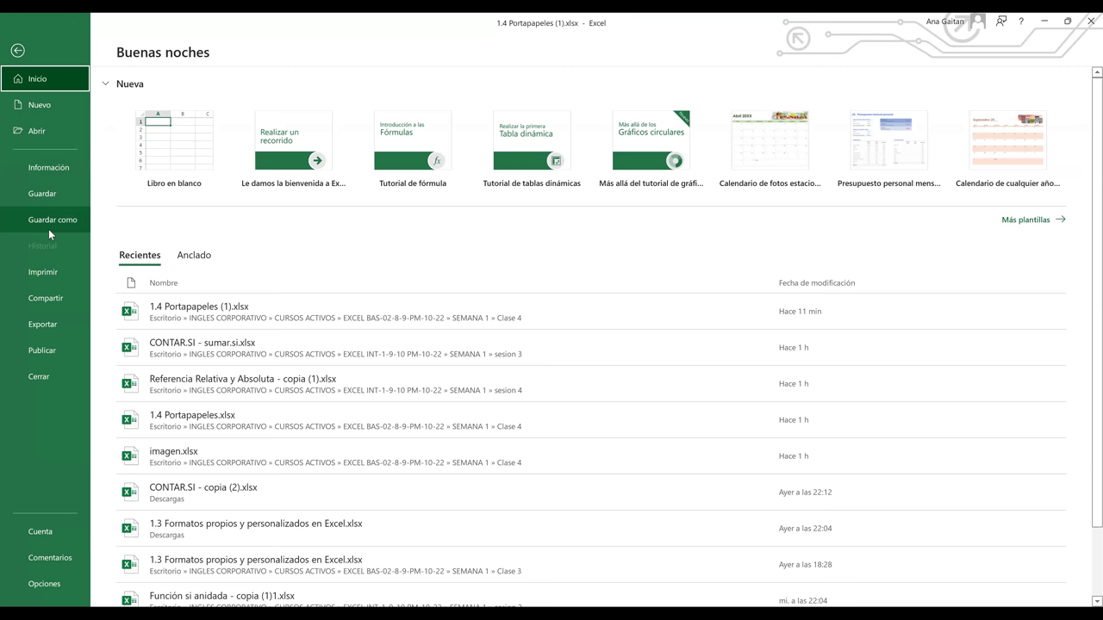
click(48, 229)
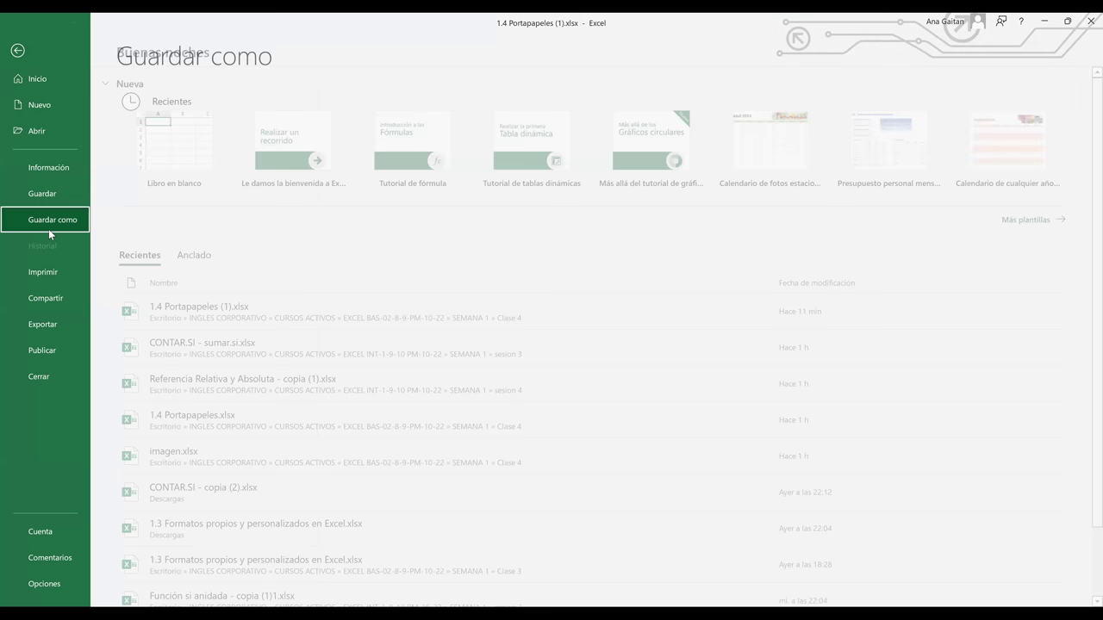
click(170, 276)
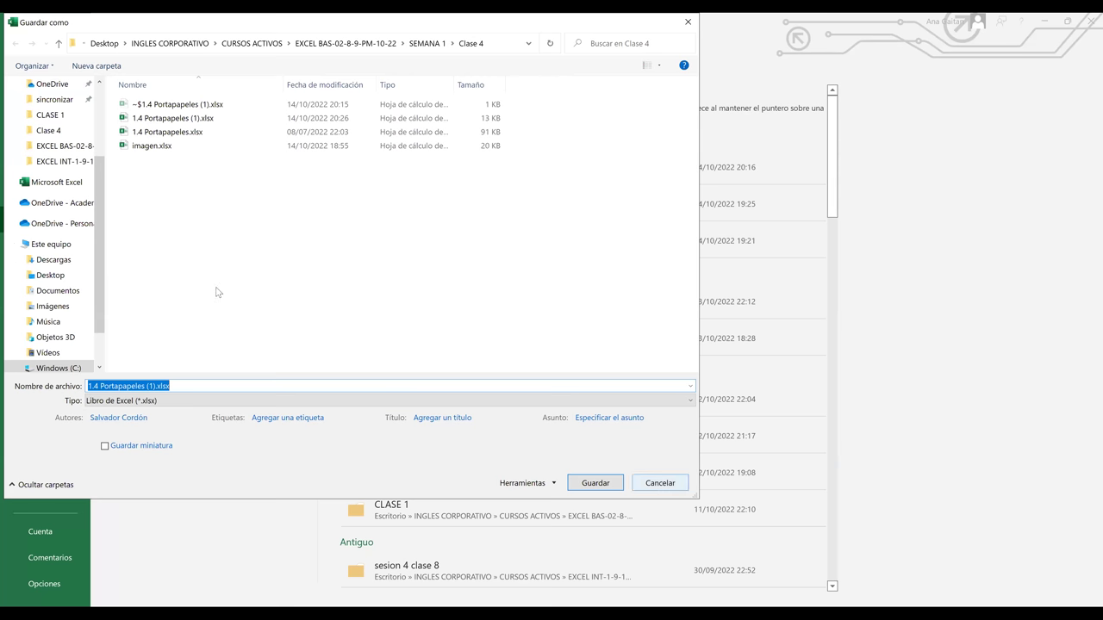
key(Escape)
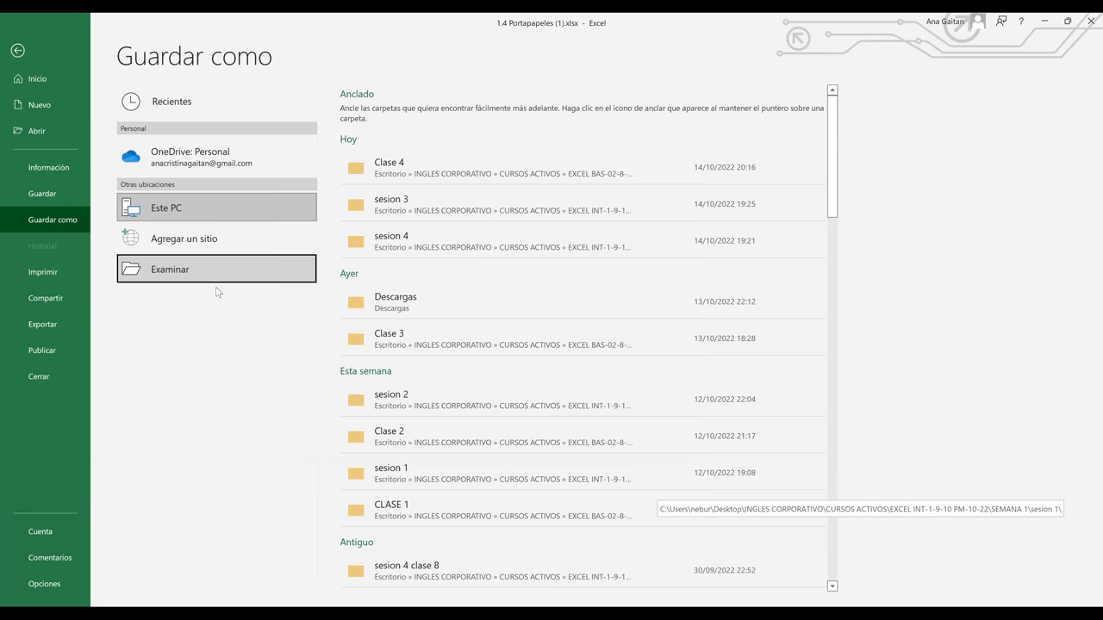
click(19, 51)
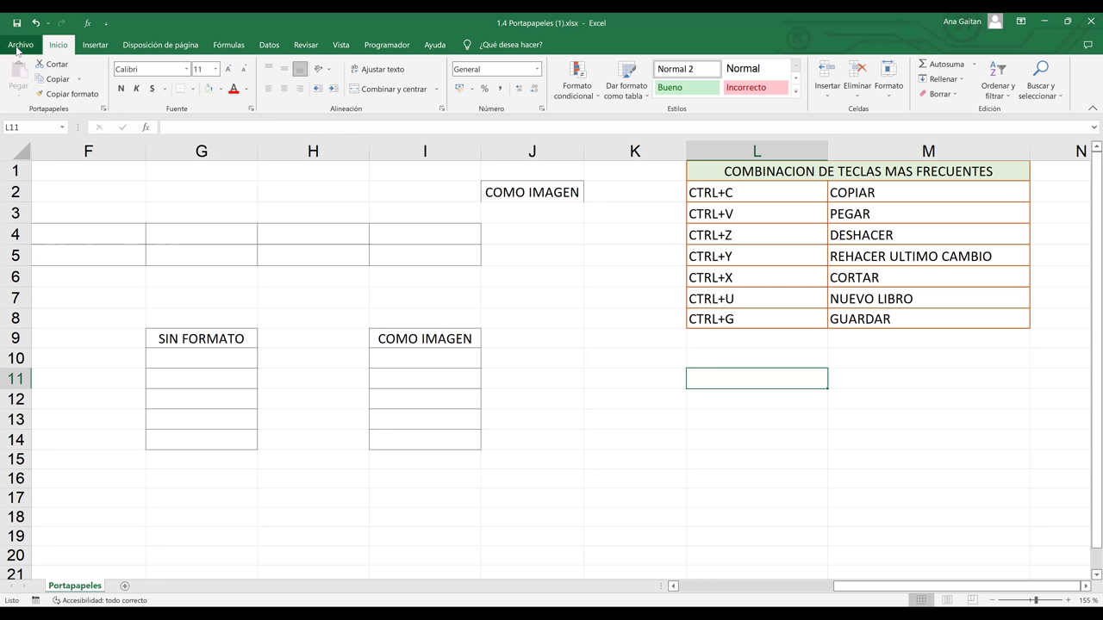
Save the practice workbook under its existing name and return to the worksheet.
click(19, 47)
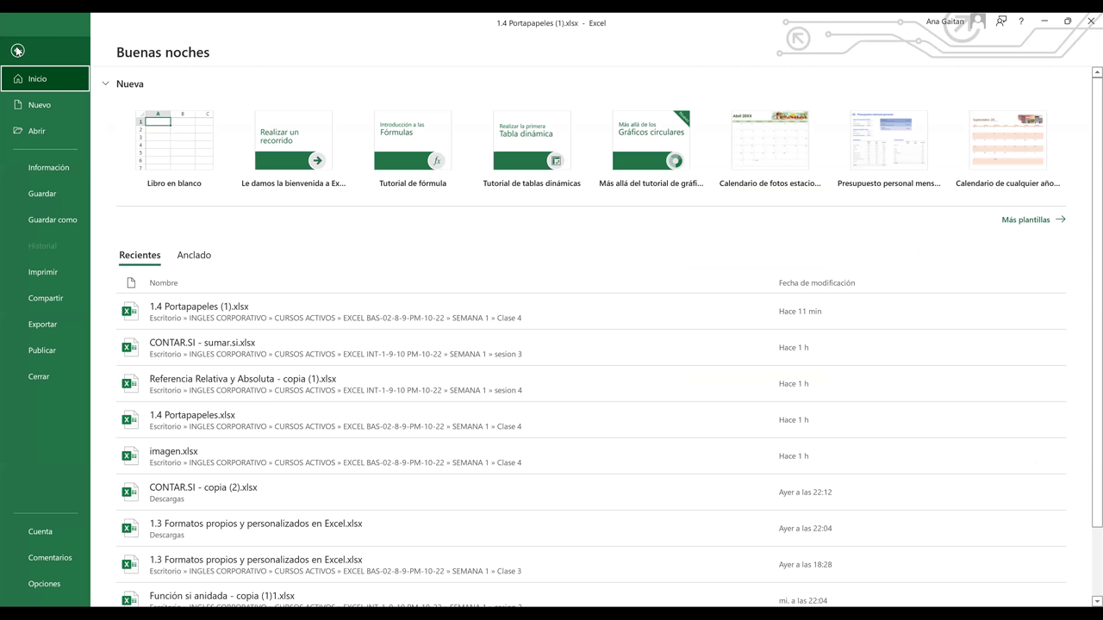
click(40, 195)
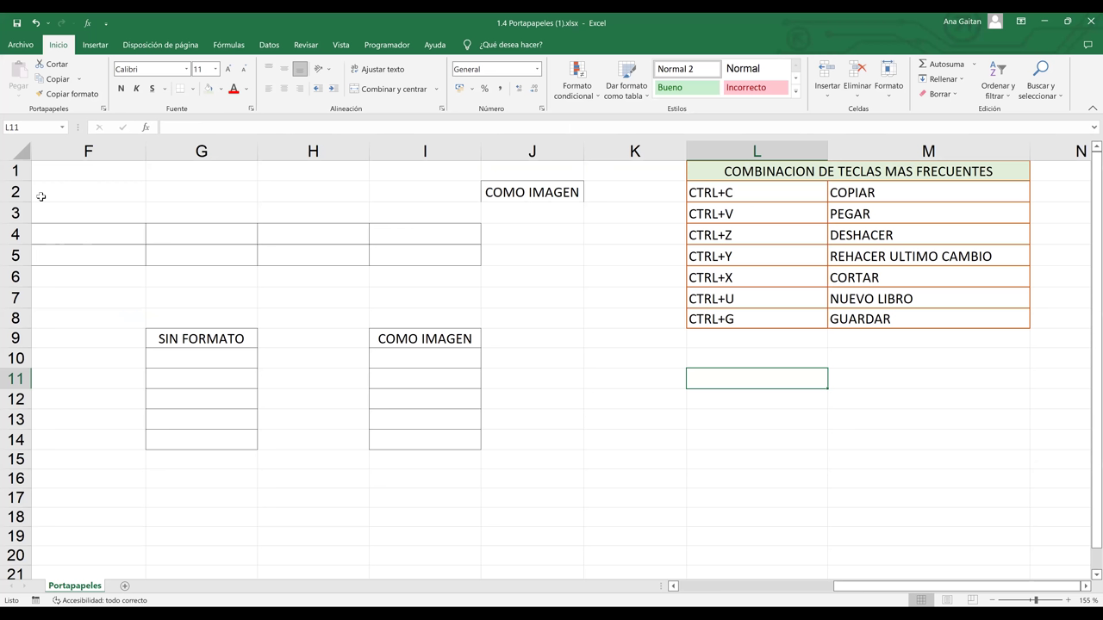
click(20, 45)
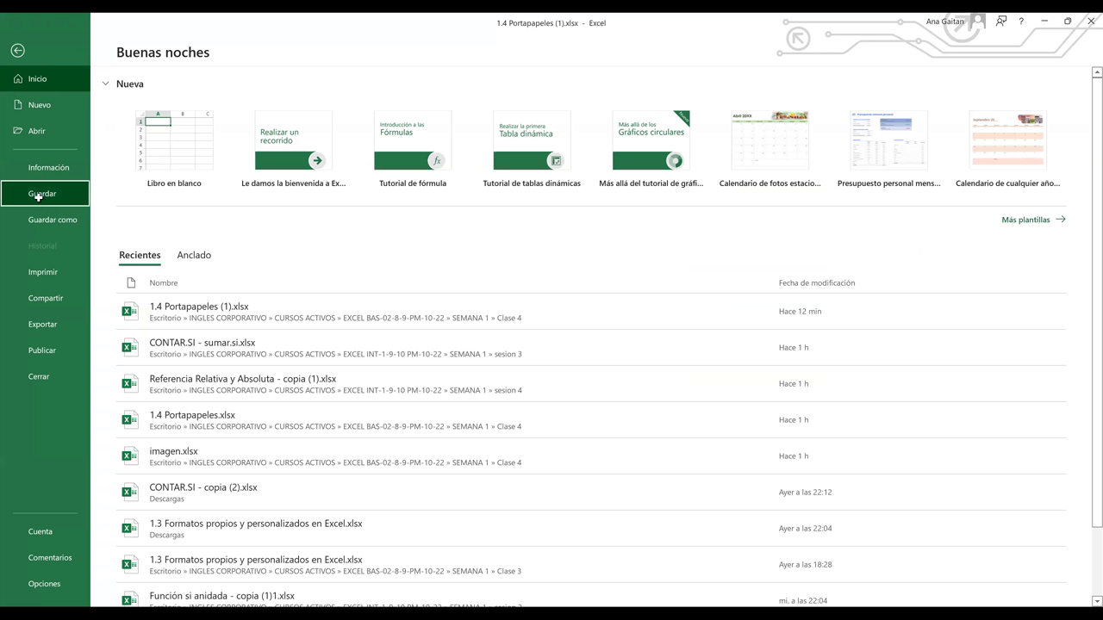
click(38, 194)
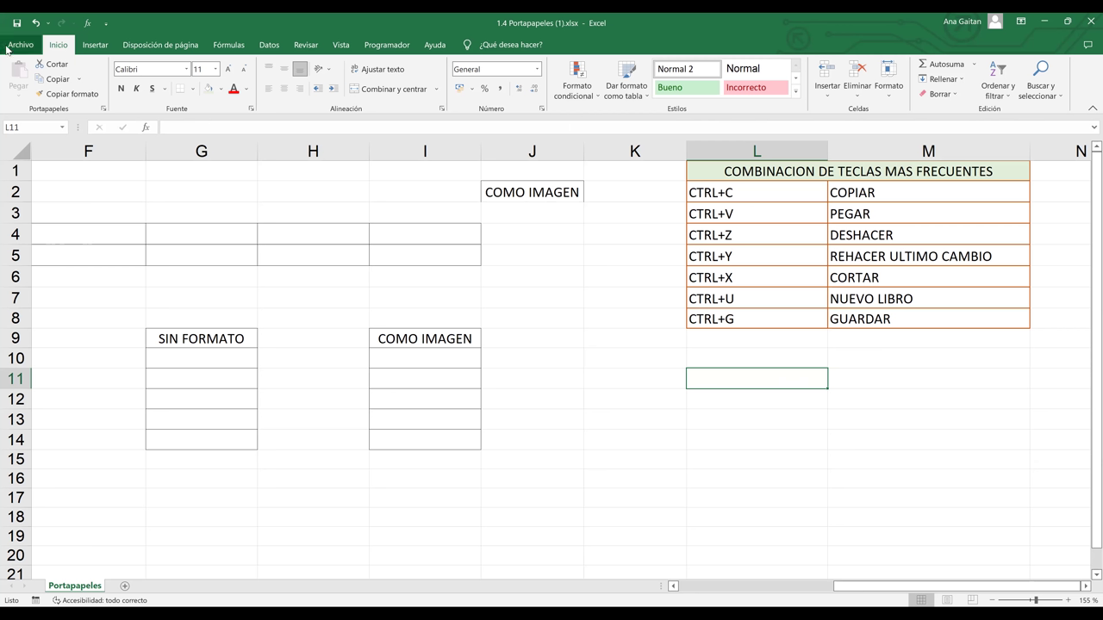
key(alt+a)
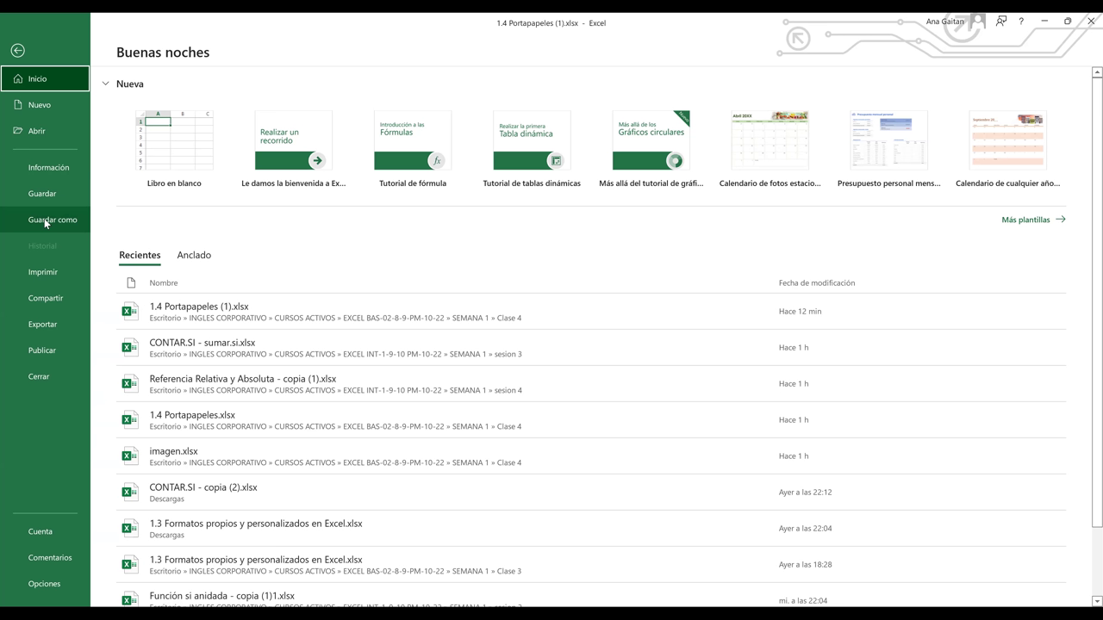
click(18, 50)
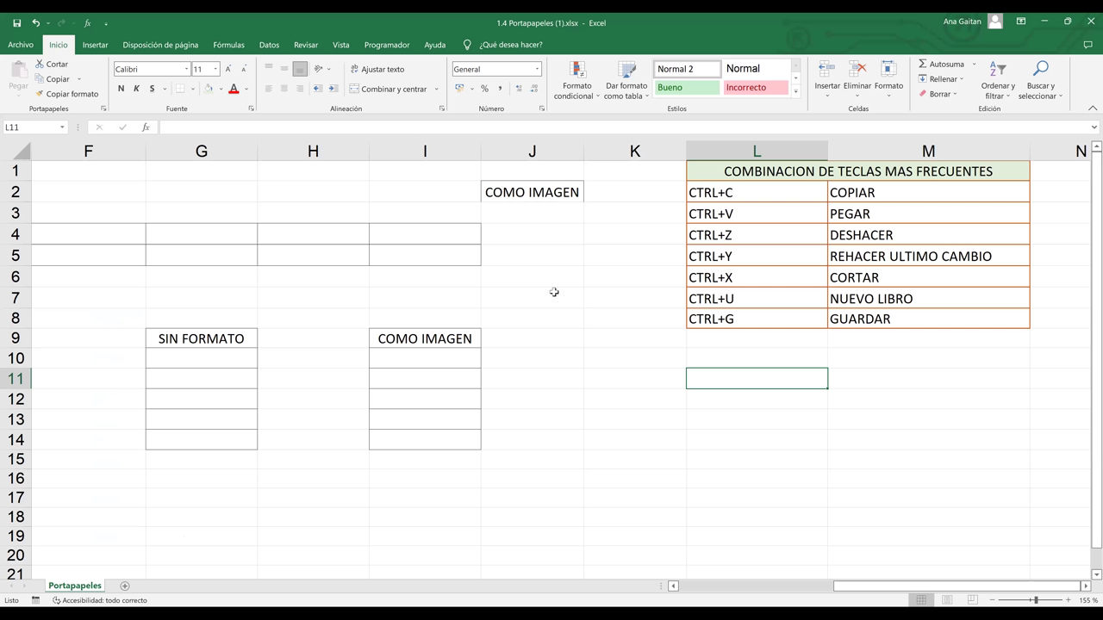
Move the active cell from the shortcut table along row 7 to A7.
click(712, 316)
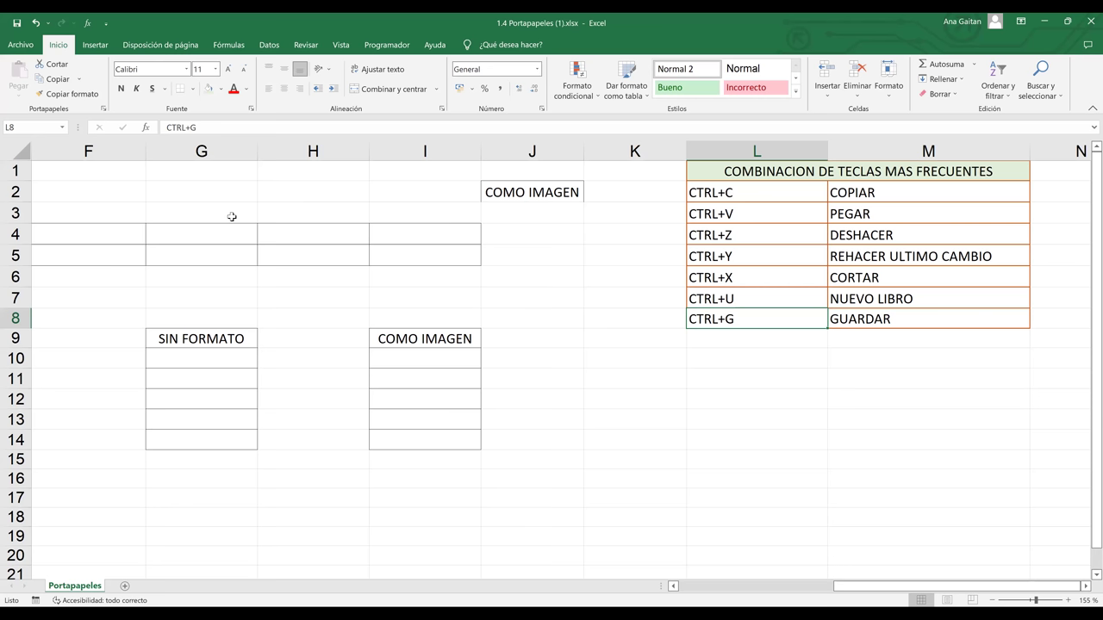
click(496, 316)
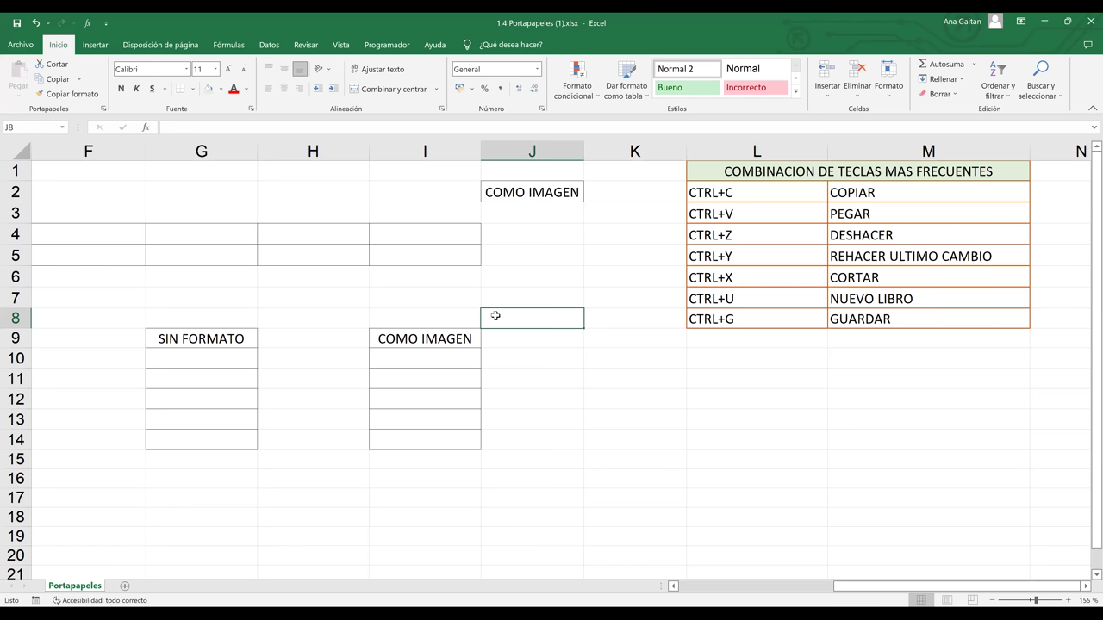
click(616, 302)
key(Left)
key(Left)
key(Left)
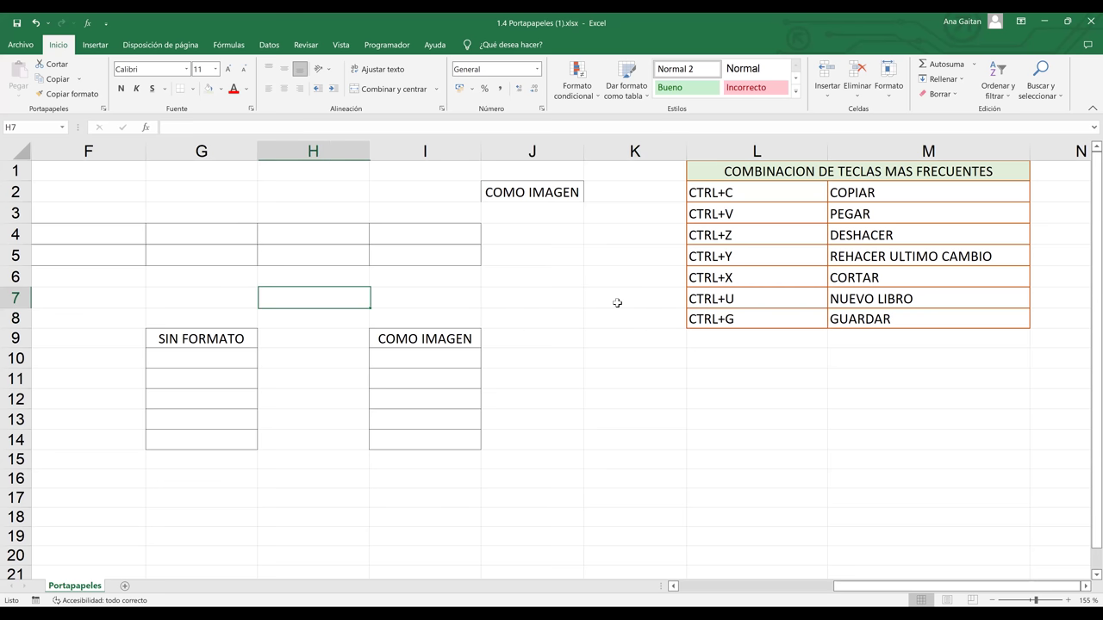
key(Left)
key(Left)
key(Left)
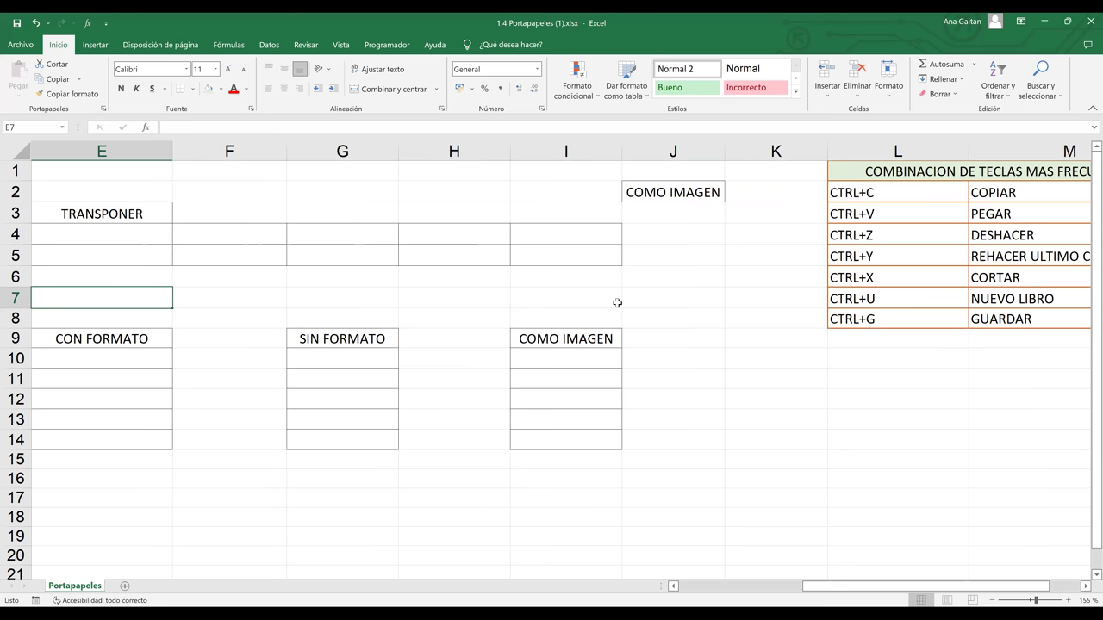
key(Left)
key(Left)
key(Left)
key(Left)
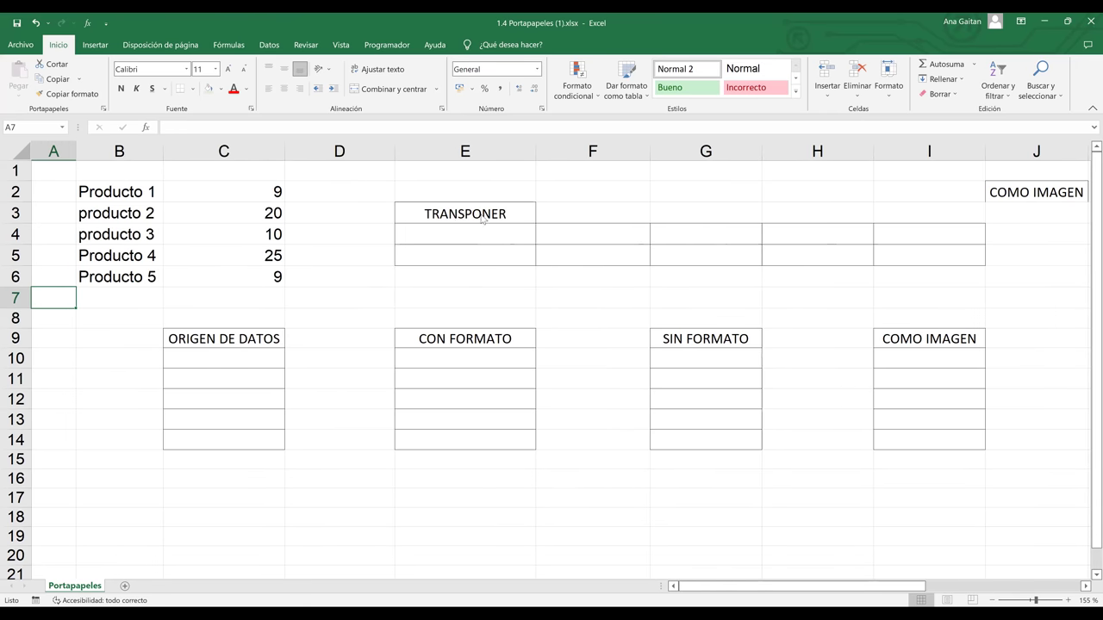
Copy the TRANSPONER header from E3 into E16 with the standard paste option, and delete the pasted text.
right_click(483, 217)
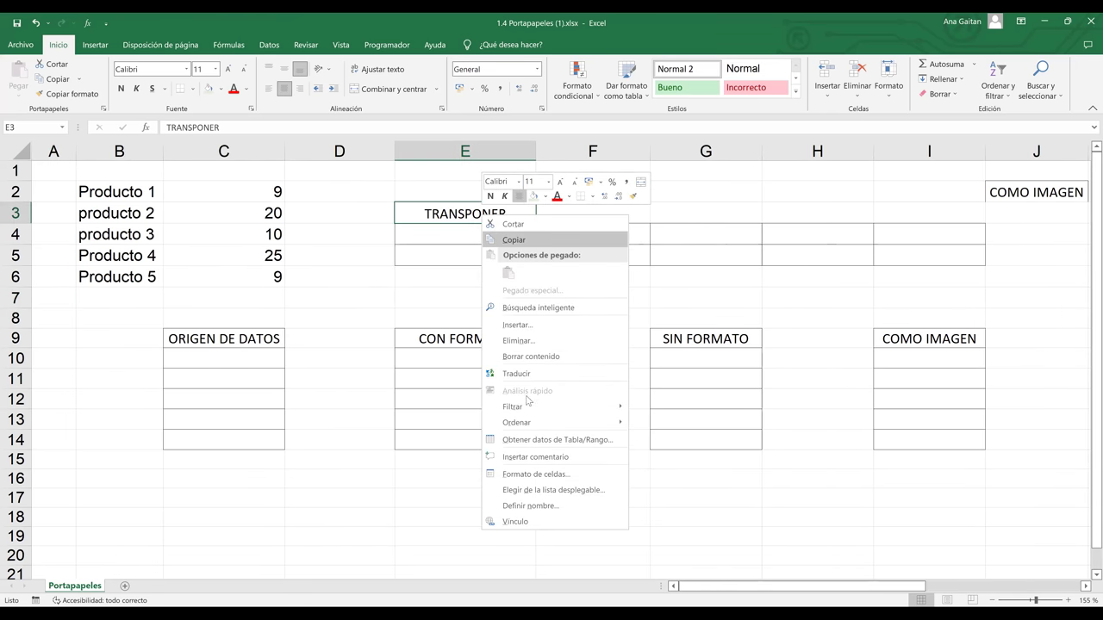
click(487, 215)
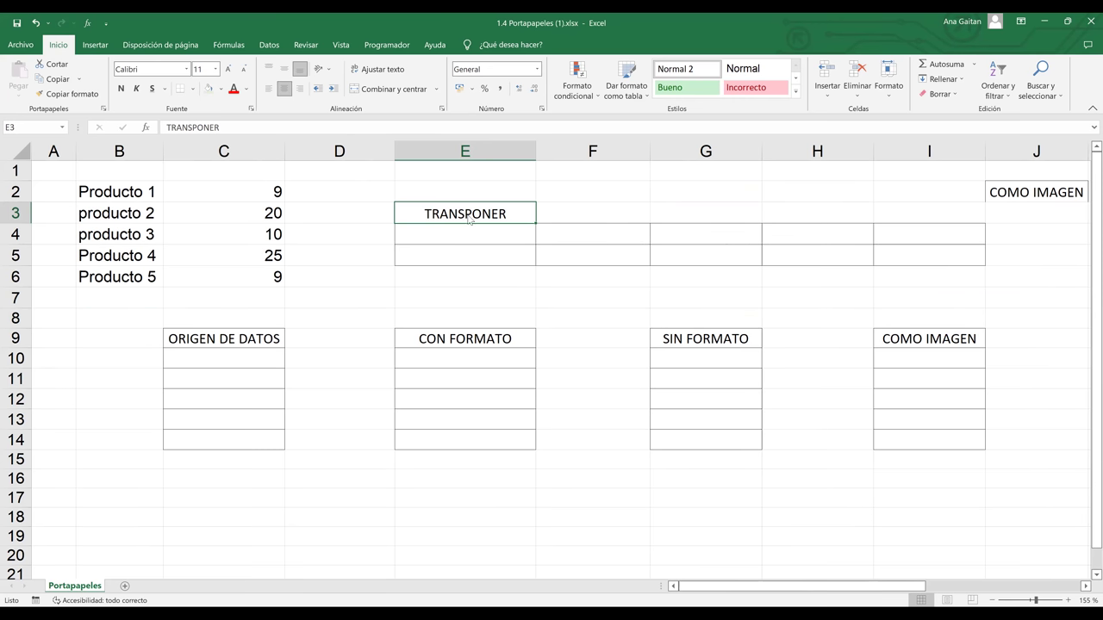
right_click(469, 220)
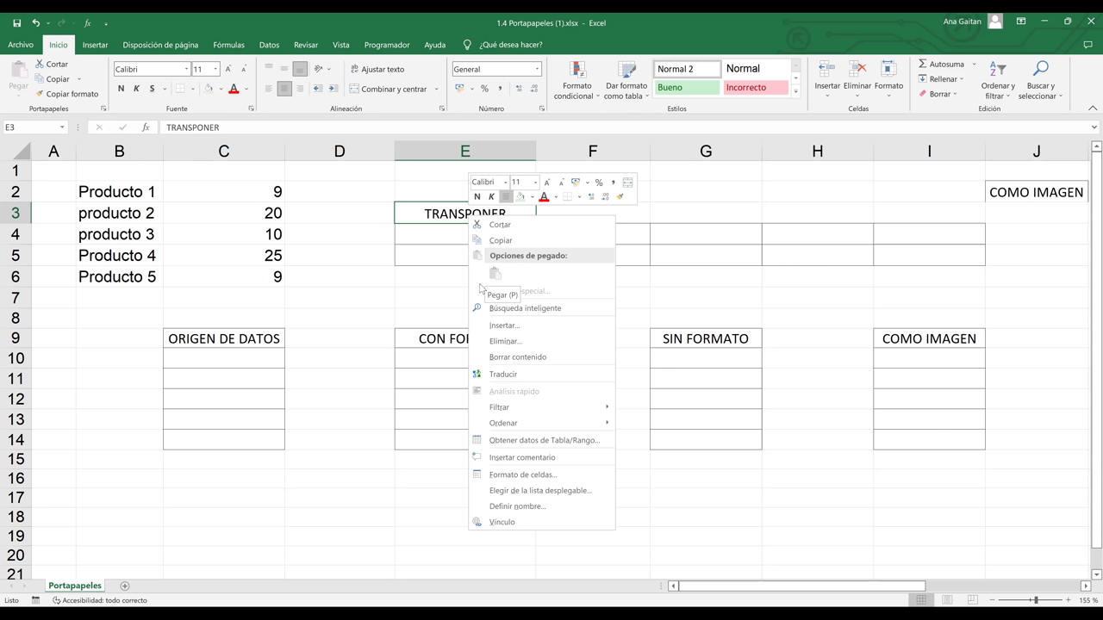
click(503, 242)
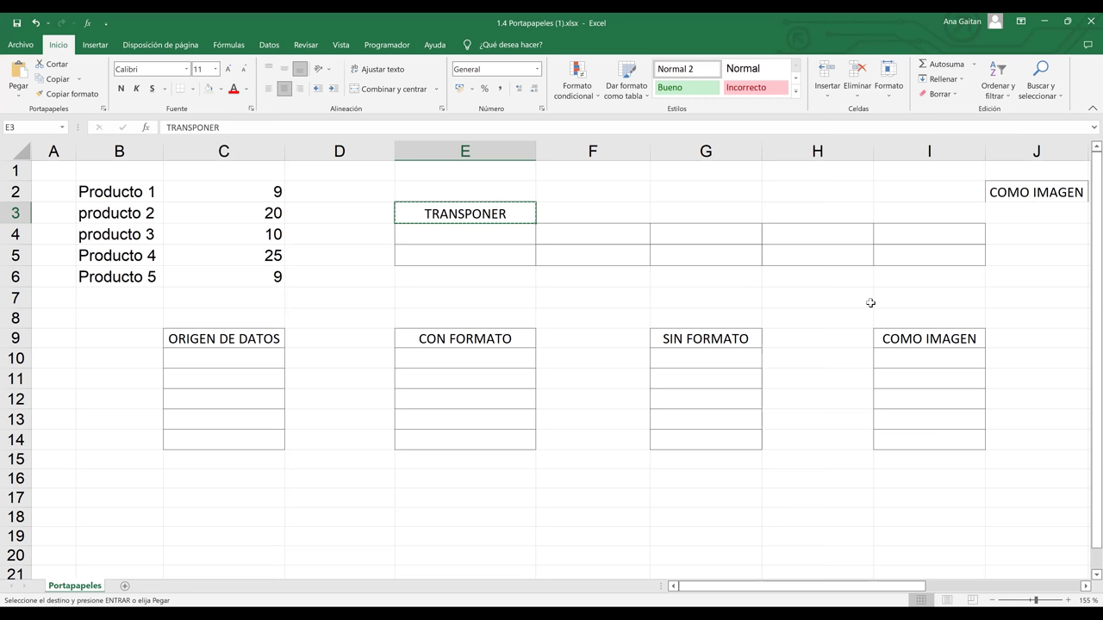
click(446, 478)
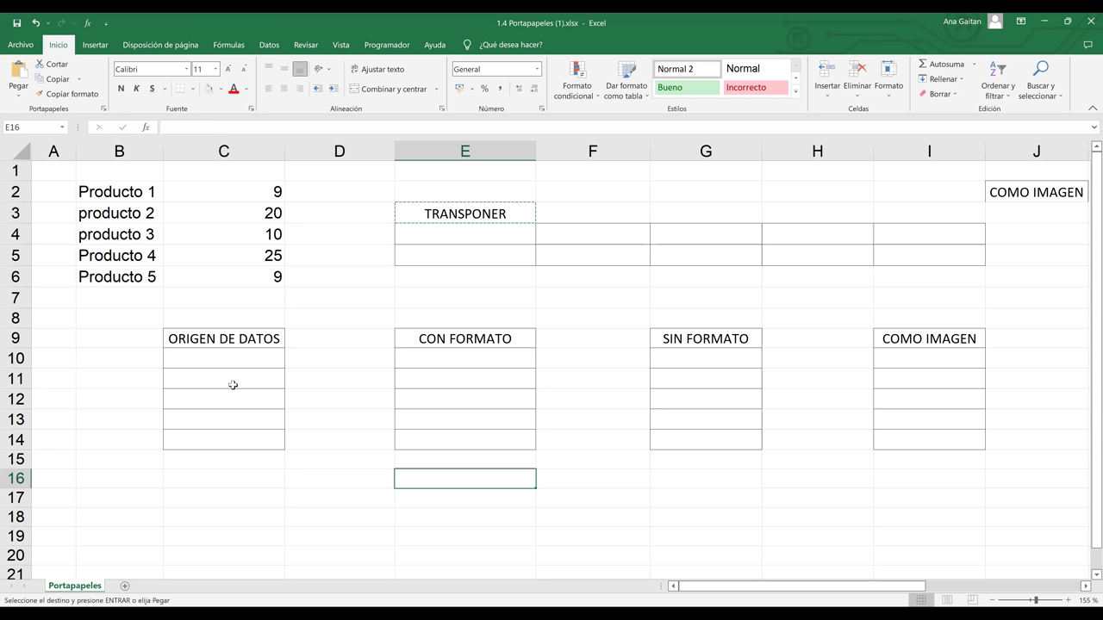
right_click(491, 486)
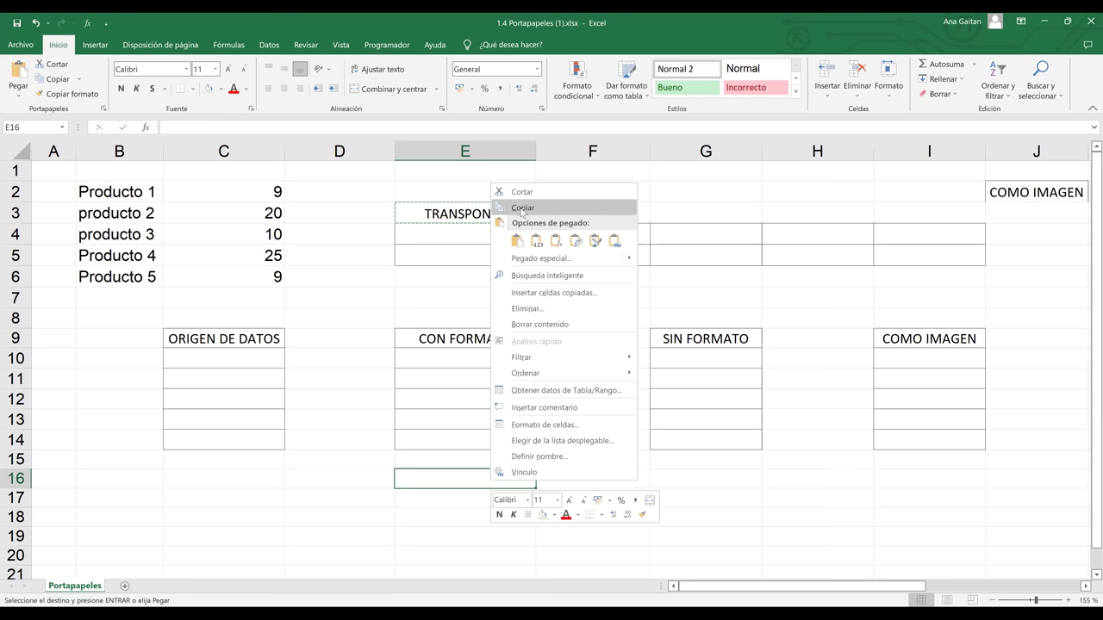
click(556, 240)
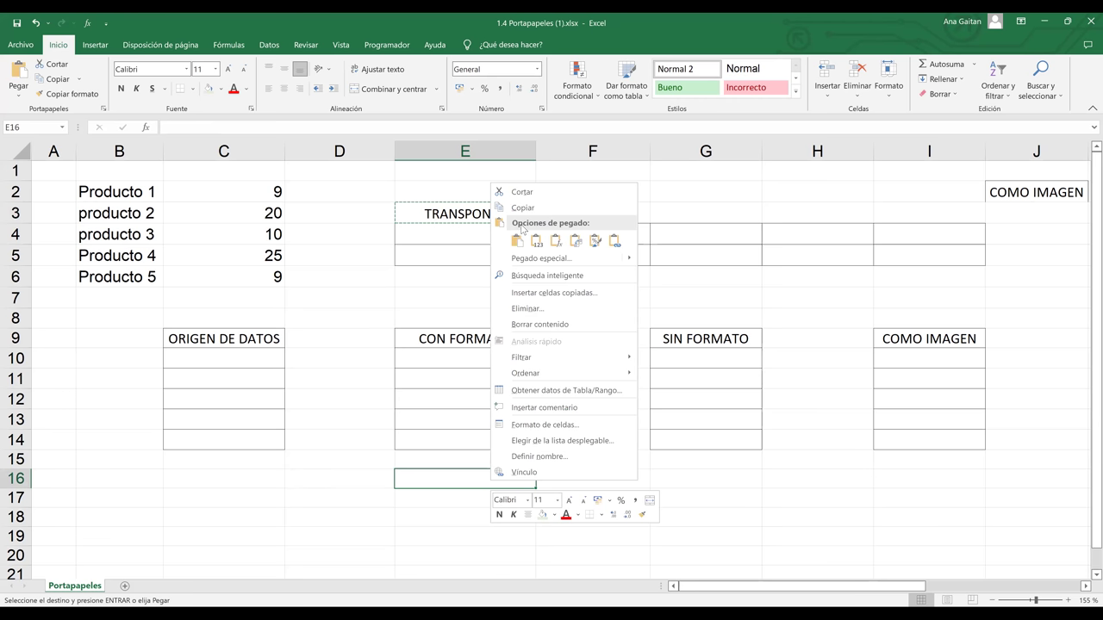
click(556, 239)
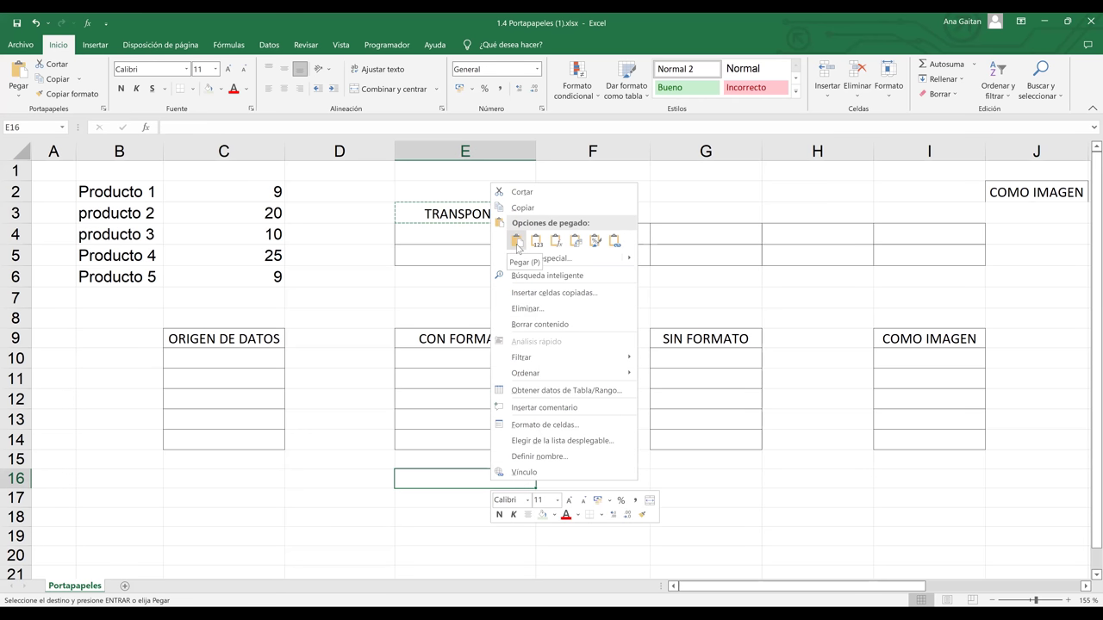
click(517, 242)
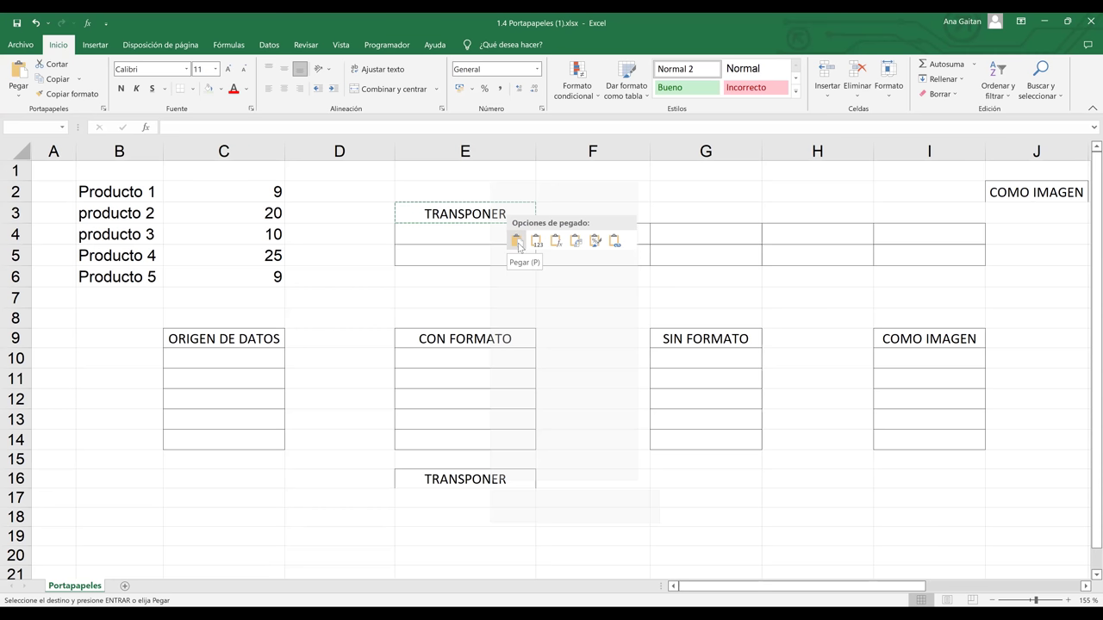
click(517, 243)
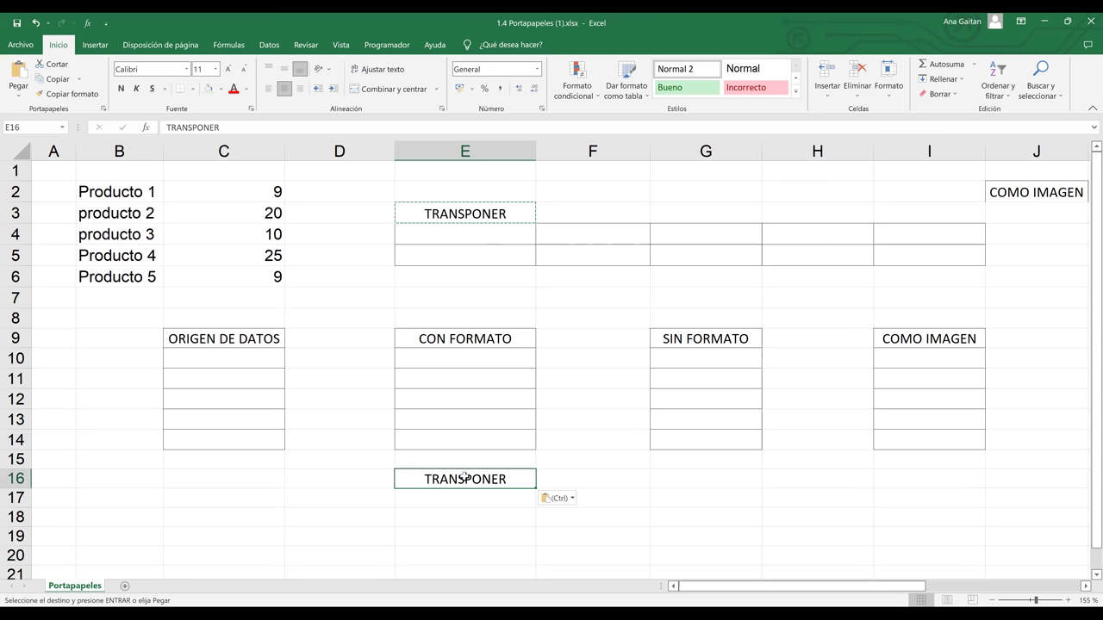
key(Delete)
click(612, 494)
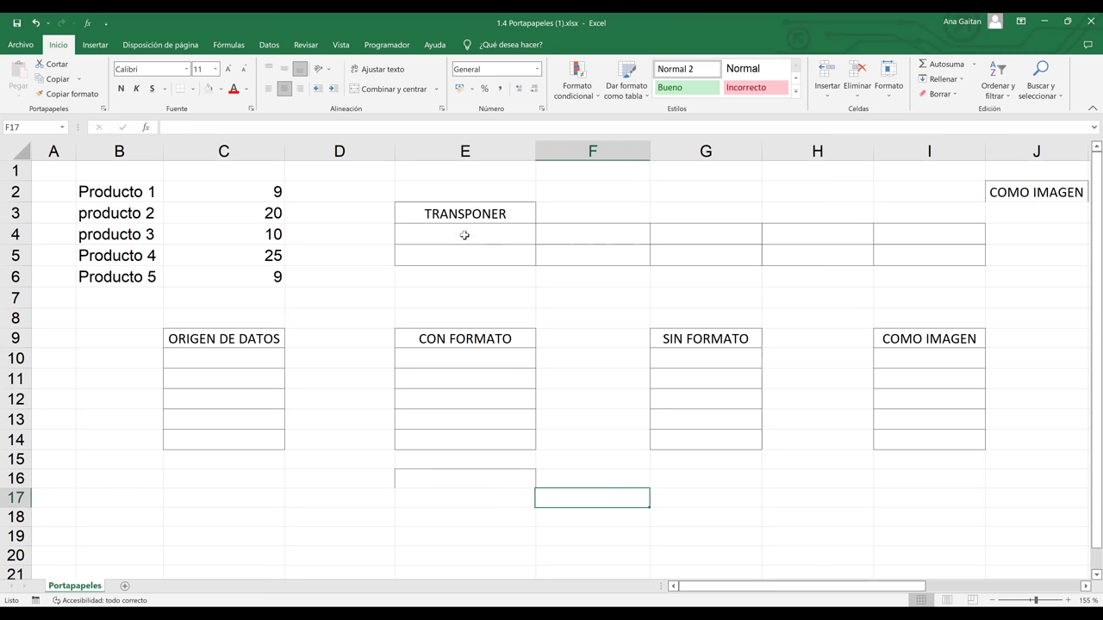
Cut the TRANSPONER header from E3 and paste it into E16 with the standard paste option.
click(459, 212)
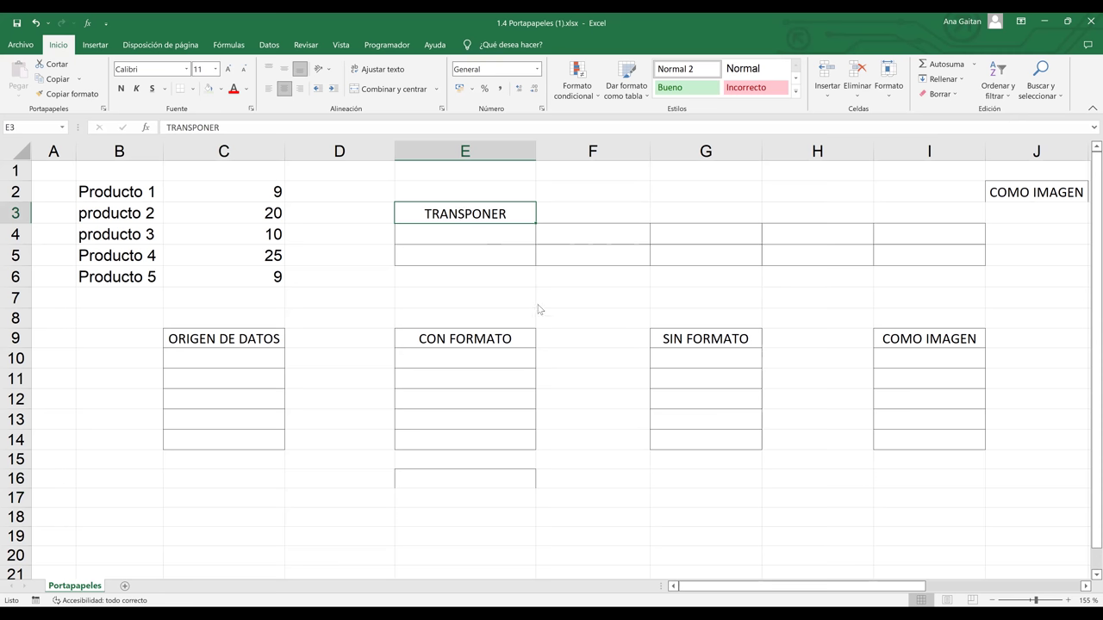
right_click(462, 214)
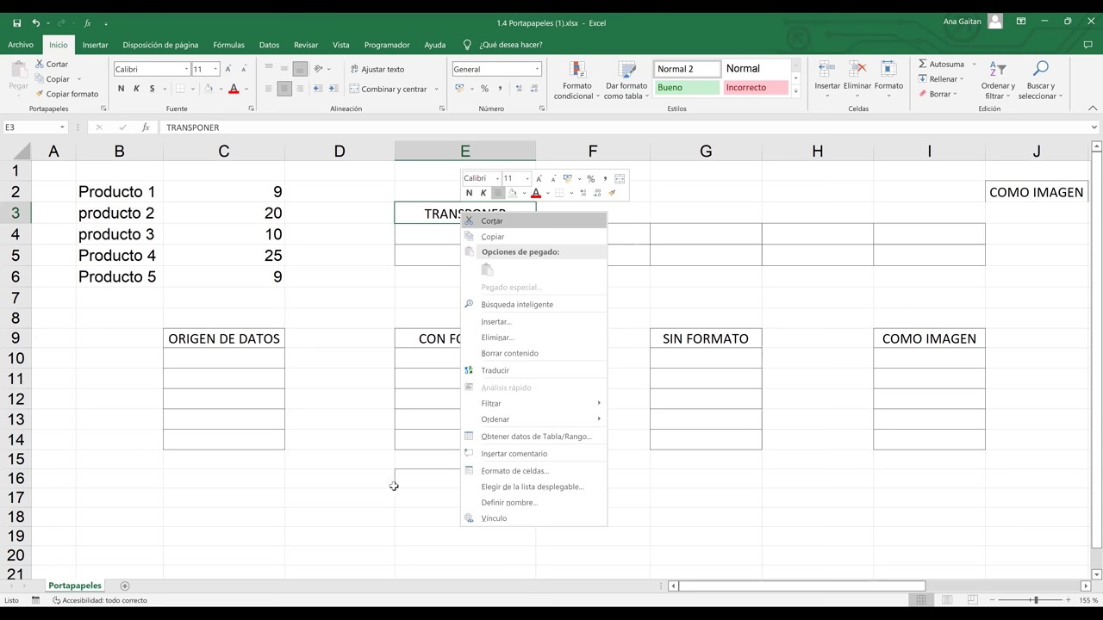
key(t)
click(430, 482)
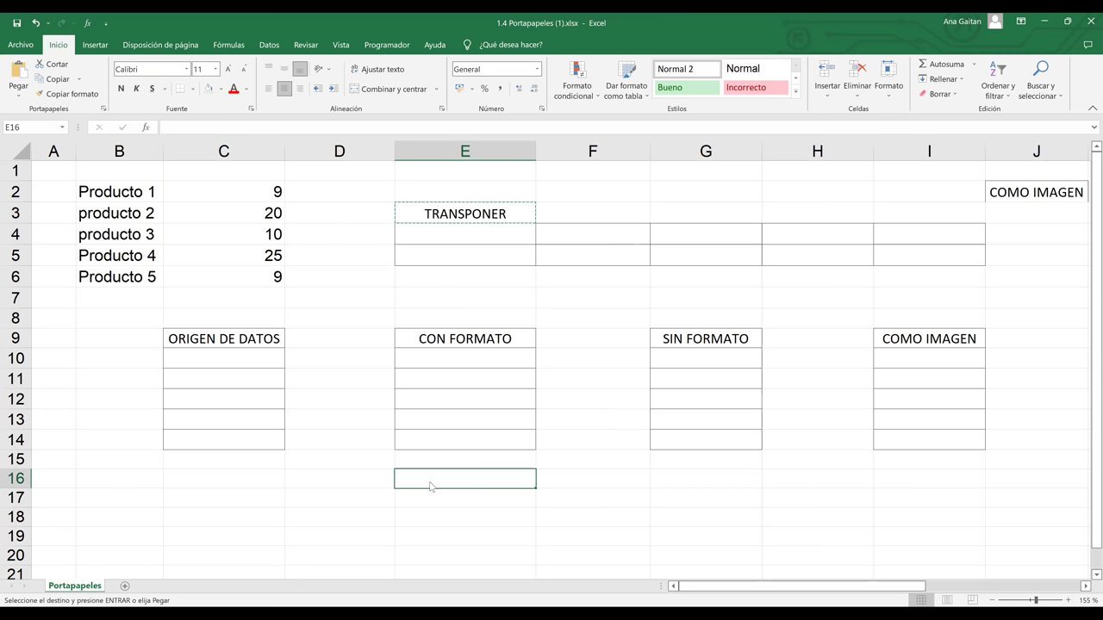
right_click(431, 487)
click(455, 243)
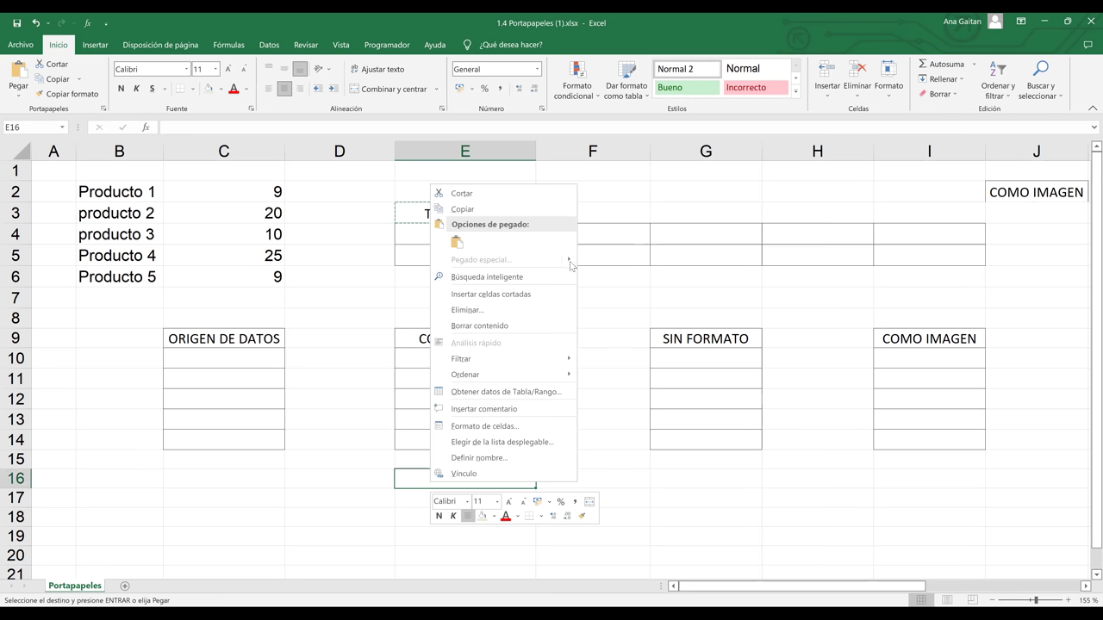
click(570, 260)
mouse_move(569, 259)
click(587, 278)
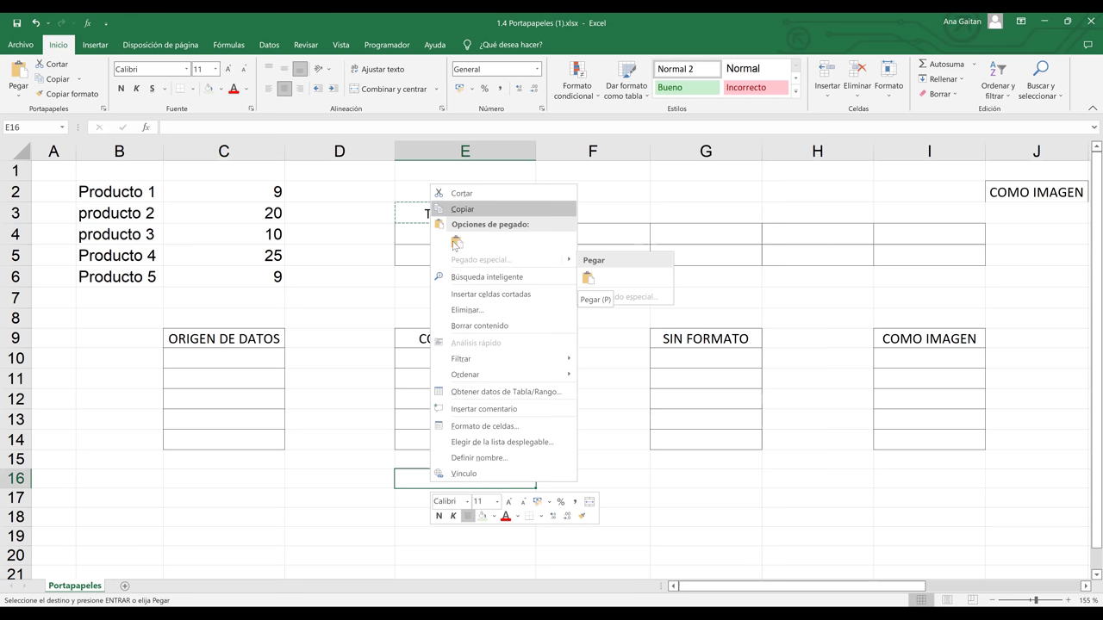
click(456, 243)
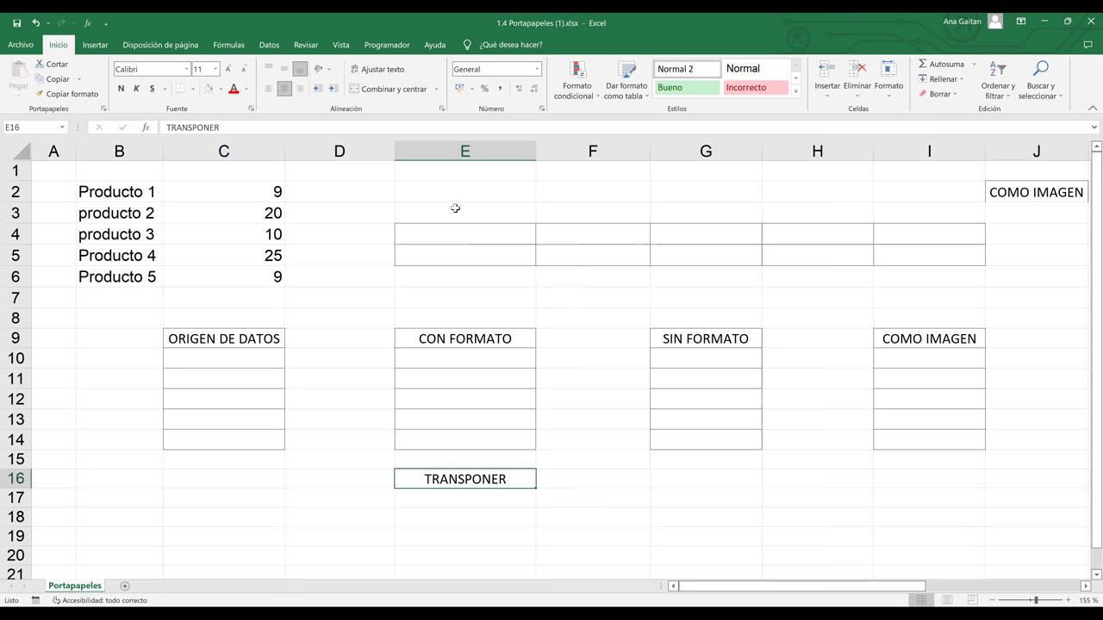
Check the paste options for the emptied cell E3, and undo moving the TRANSPONER header.
click(455, 209)
right_click(455, 209)
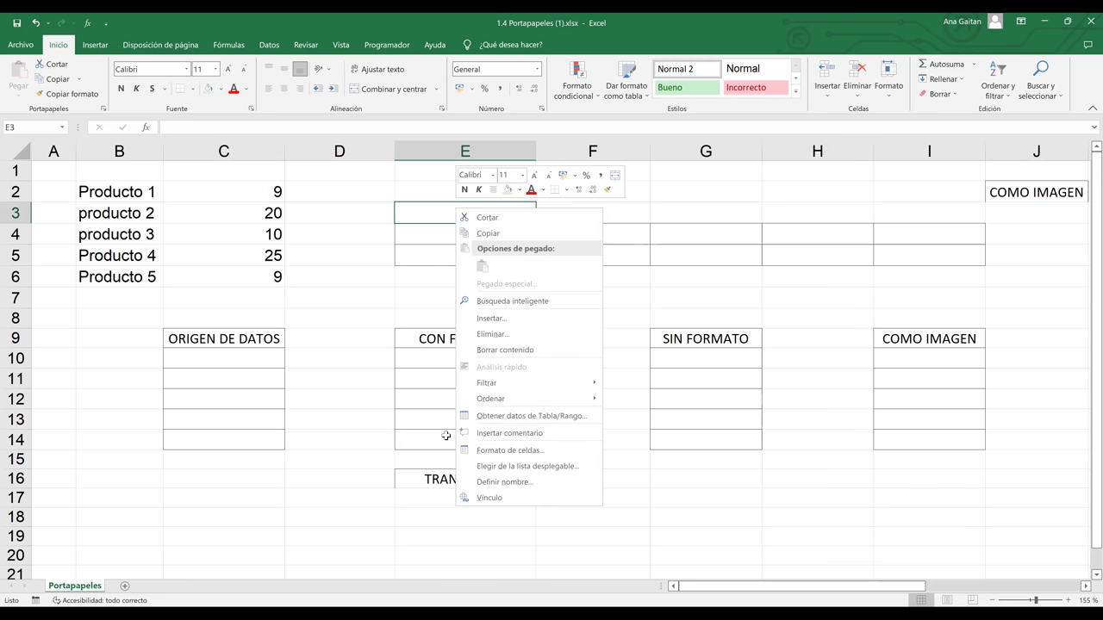
key(Escape)
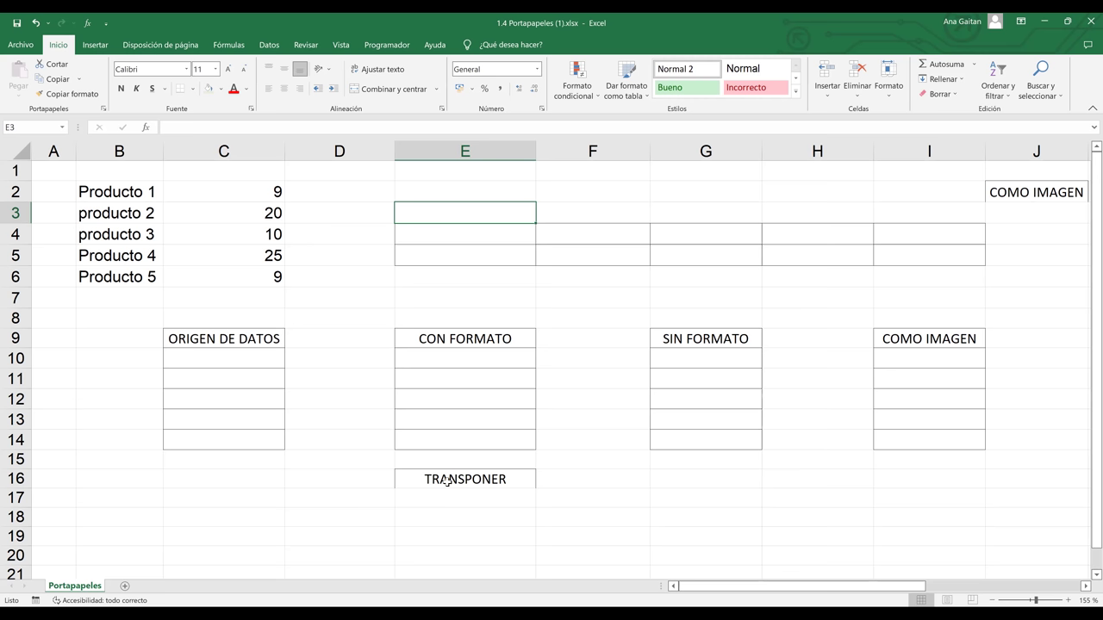
key(ctrl+z)
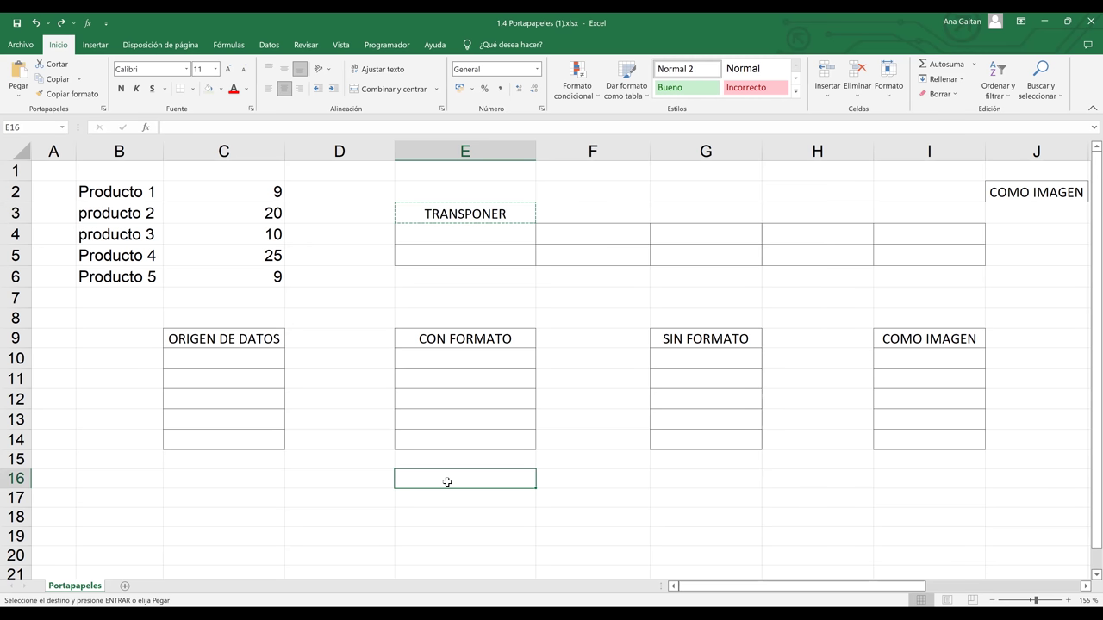
Remove the leftover borders from E16 with the Sin borde option.
click(622, 462)
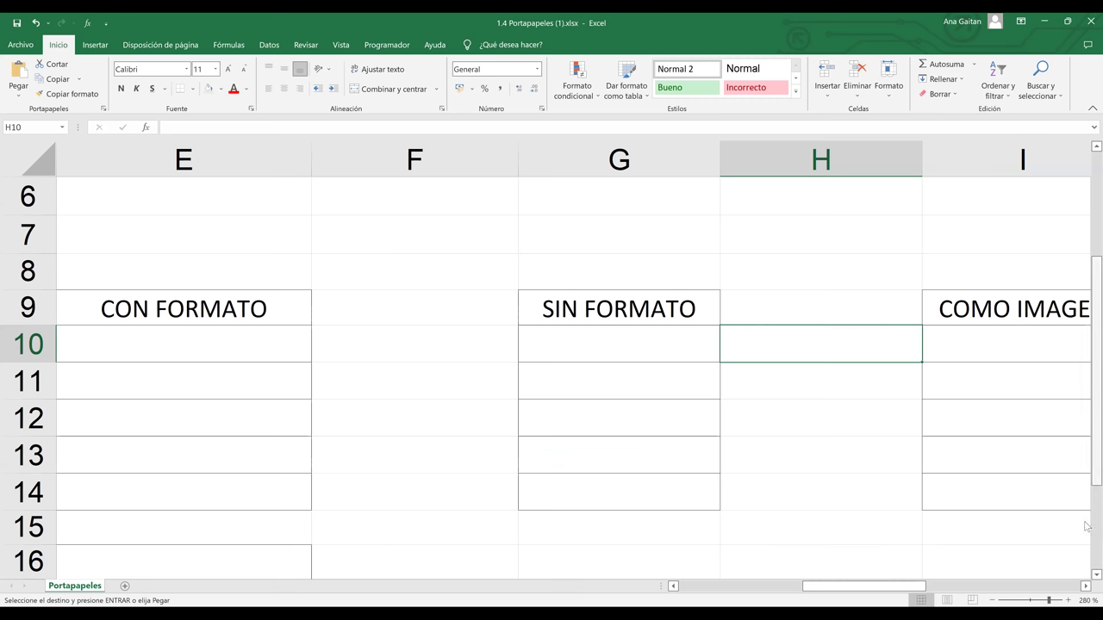
scroll(892, 564, down, 2)
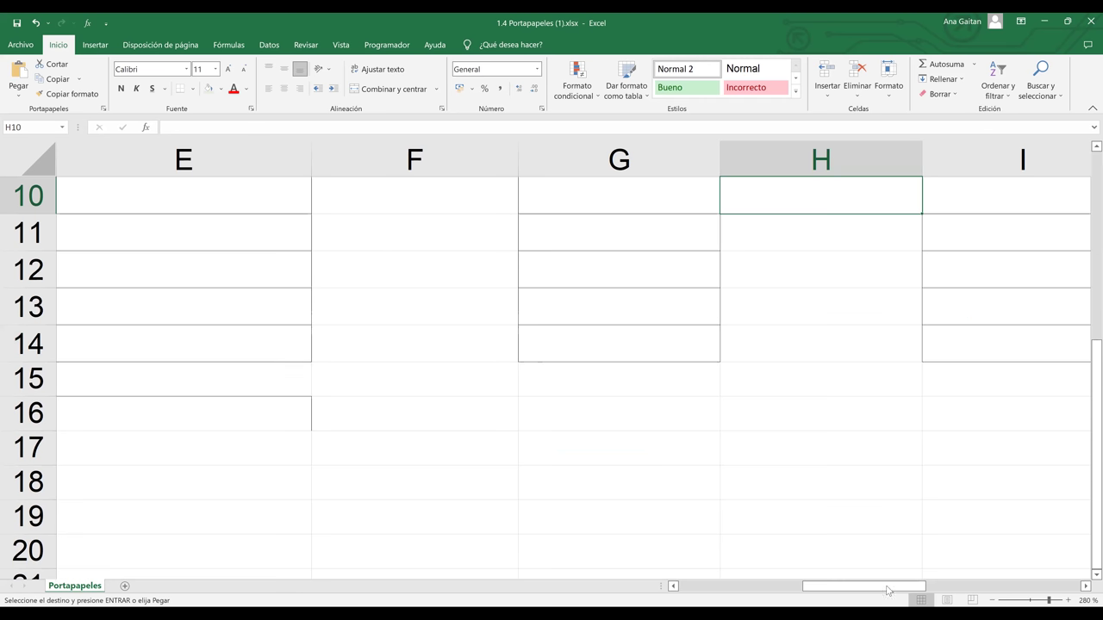
click(772, 595)
click(852, 415)
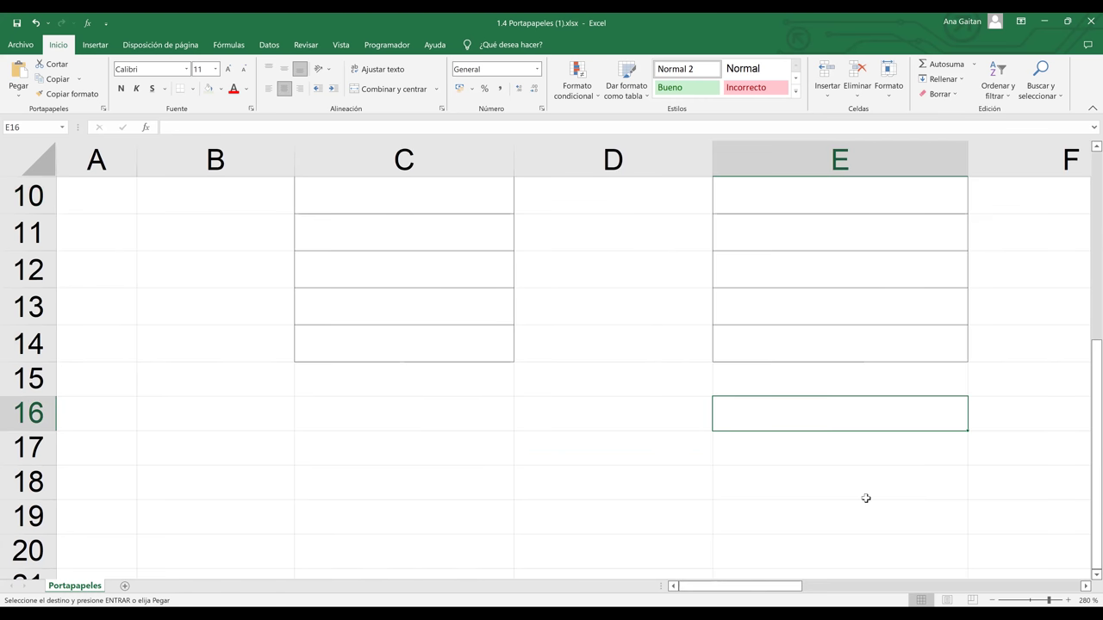
click(865, 497)
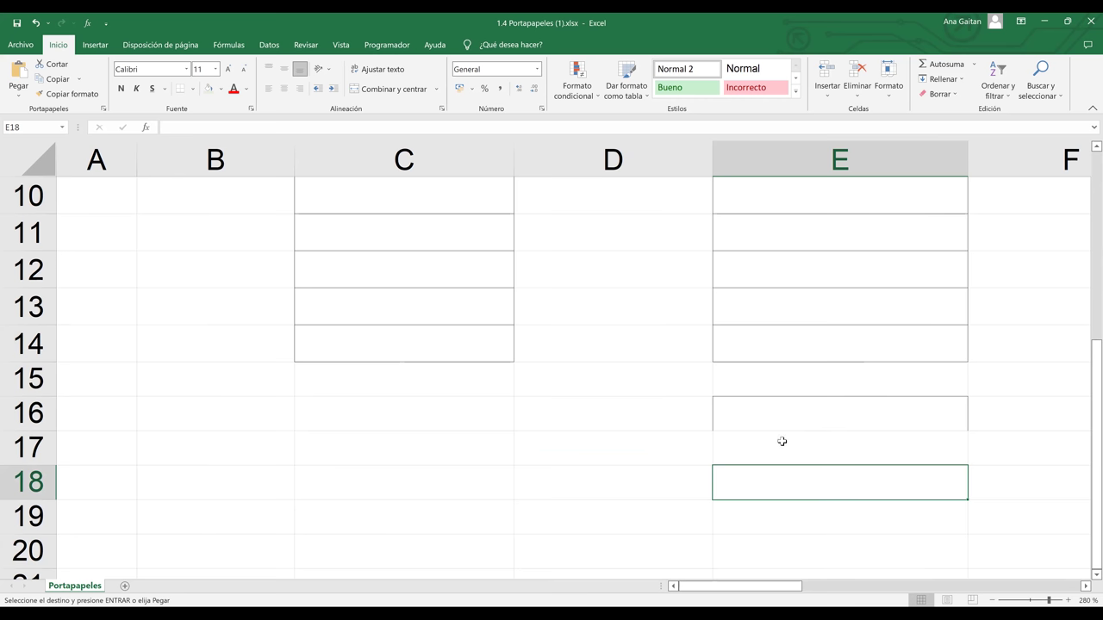
click(839, 402)
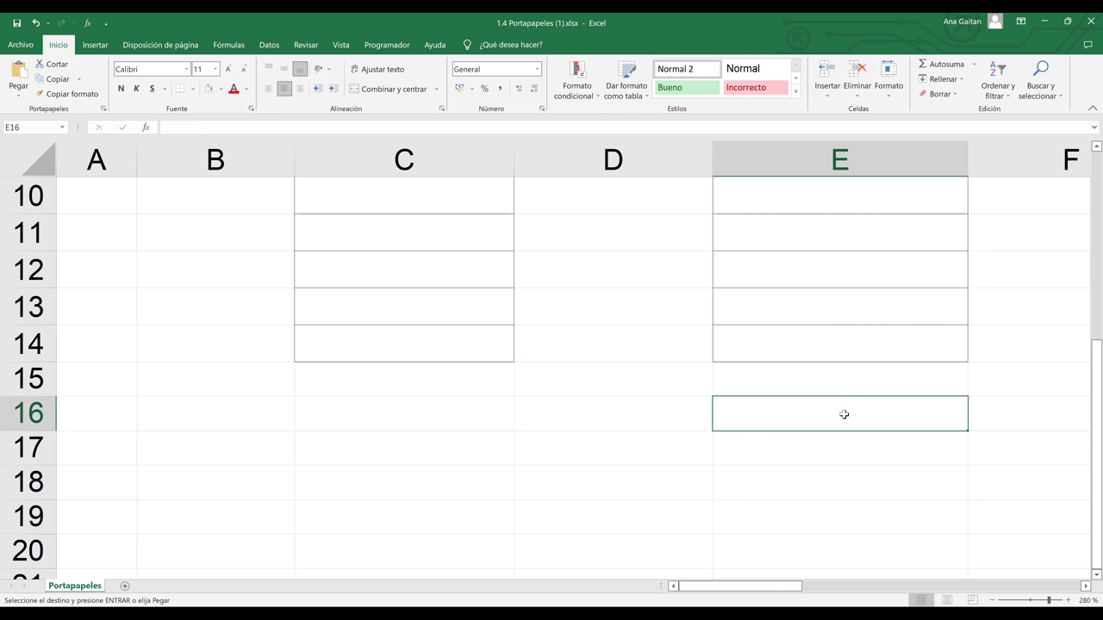
click(194, 88)
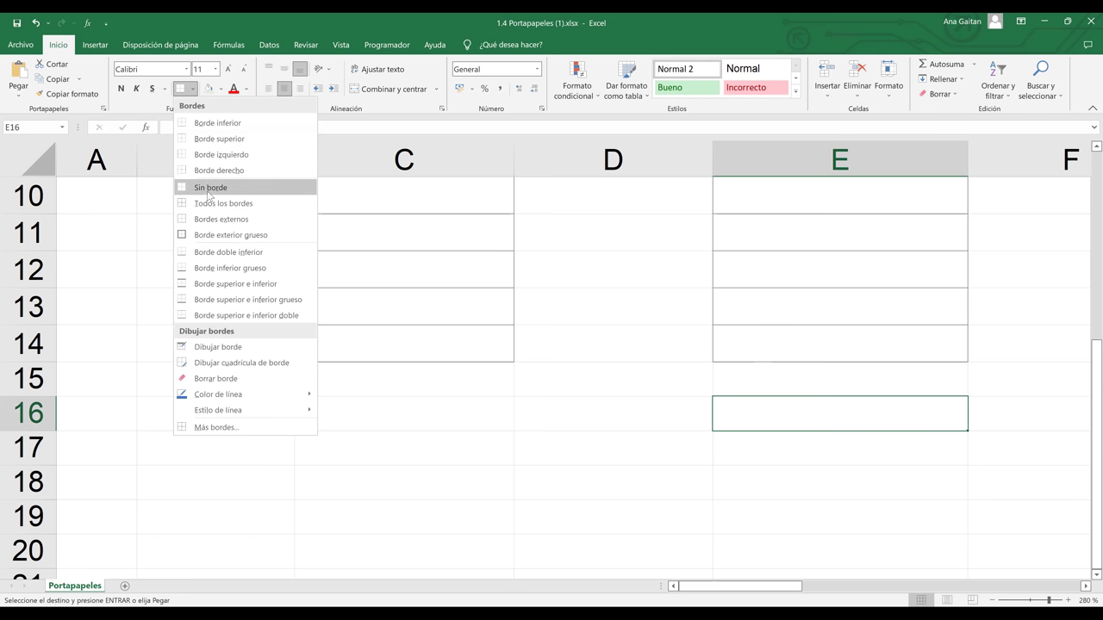
click(734, 481)
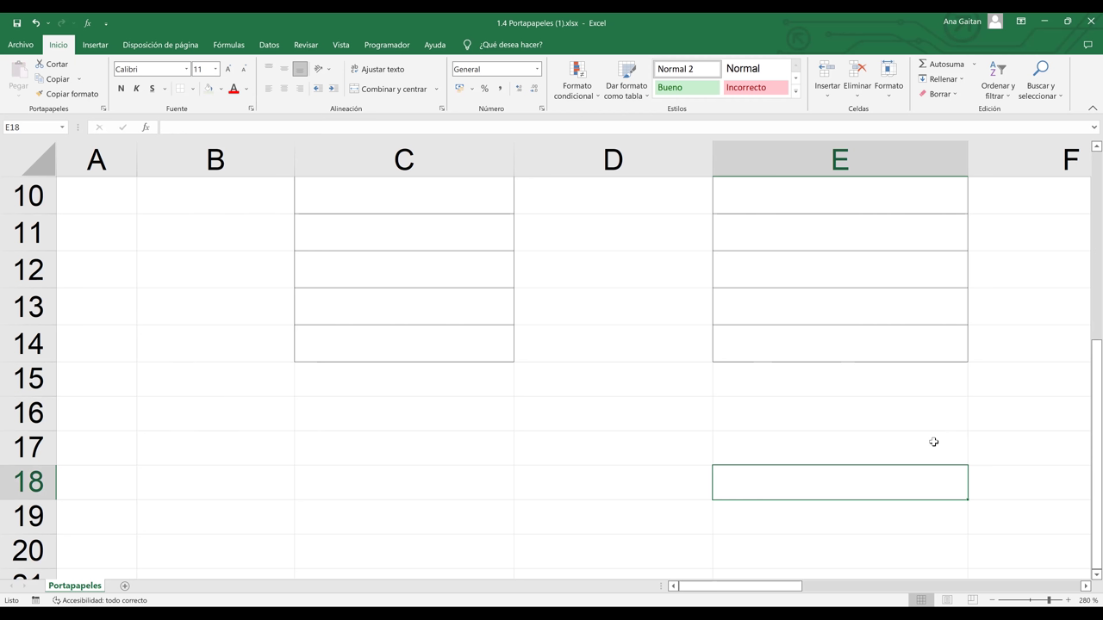
Undo the border removal on E16.
key(Up)
key(Up)
key(ctrl+c)
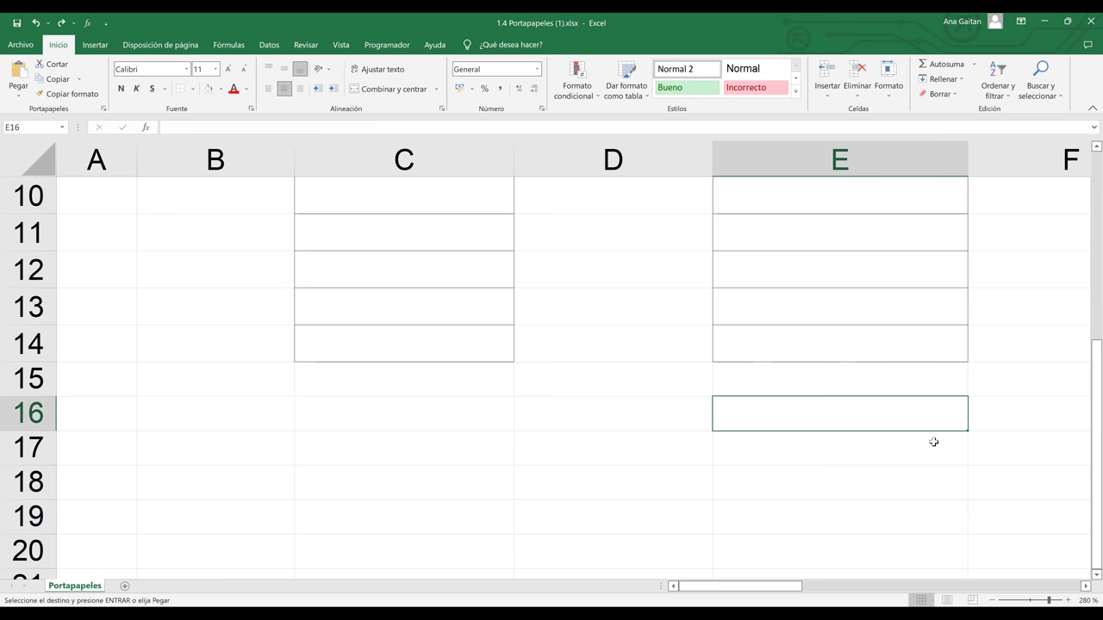
Clear all content and formatting from E16 with Borrar todo.
click(888, 497)
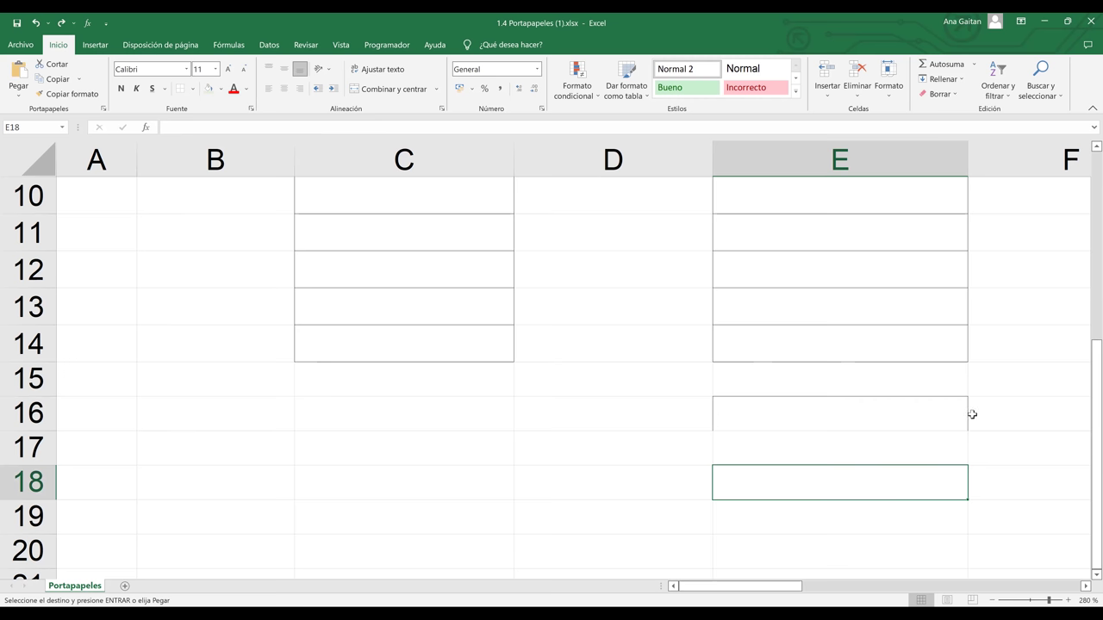
click(859, 444)
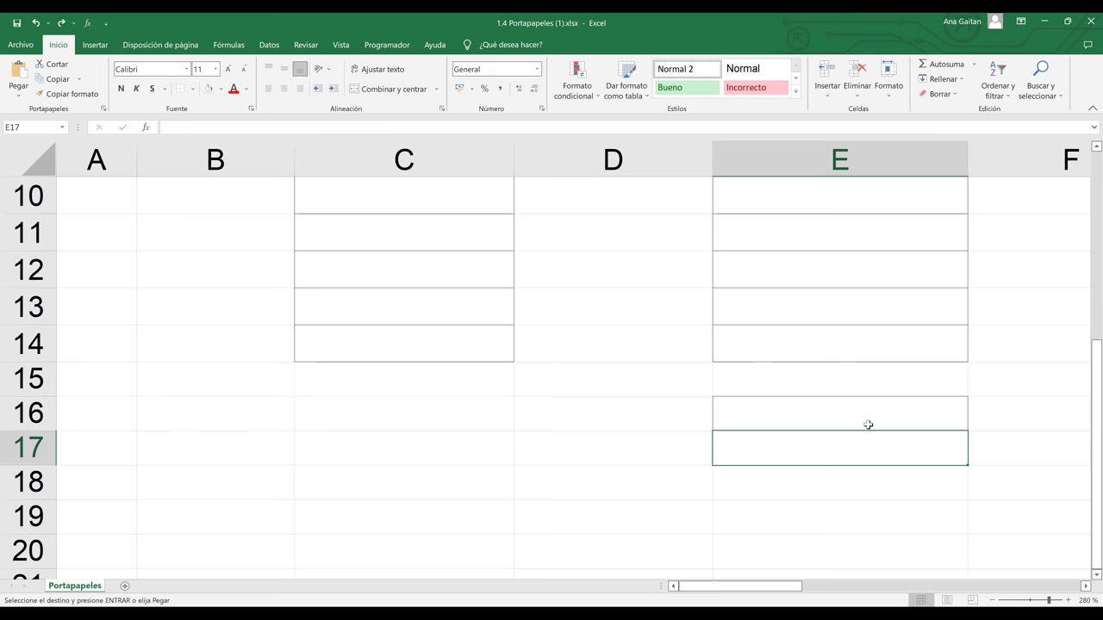
key(Down)
key(Down)
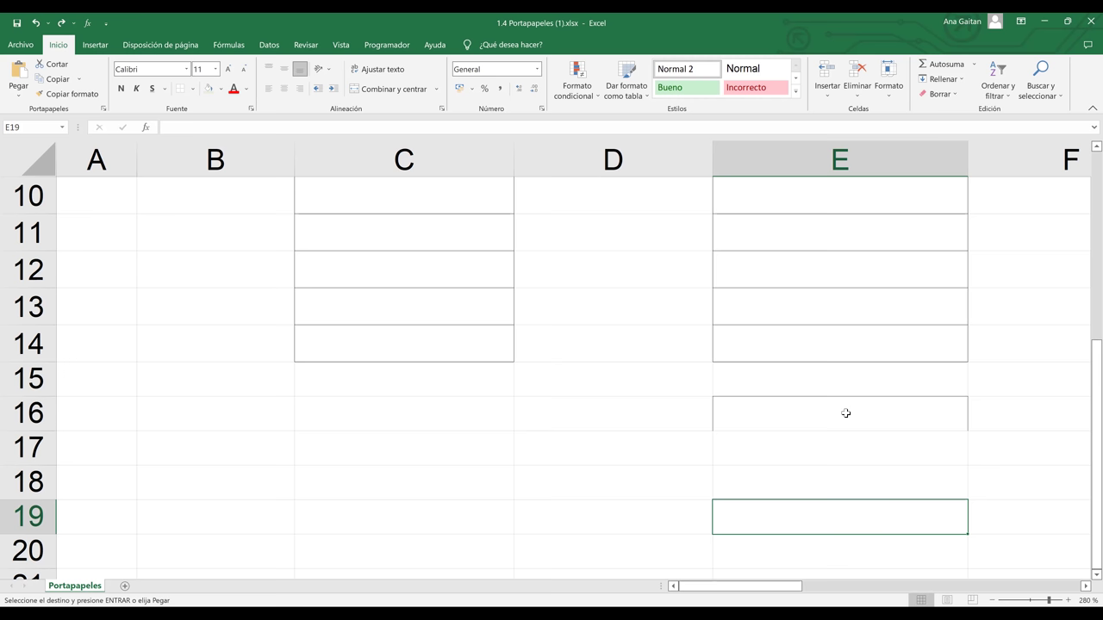
click(856, 410)
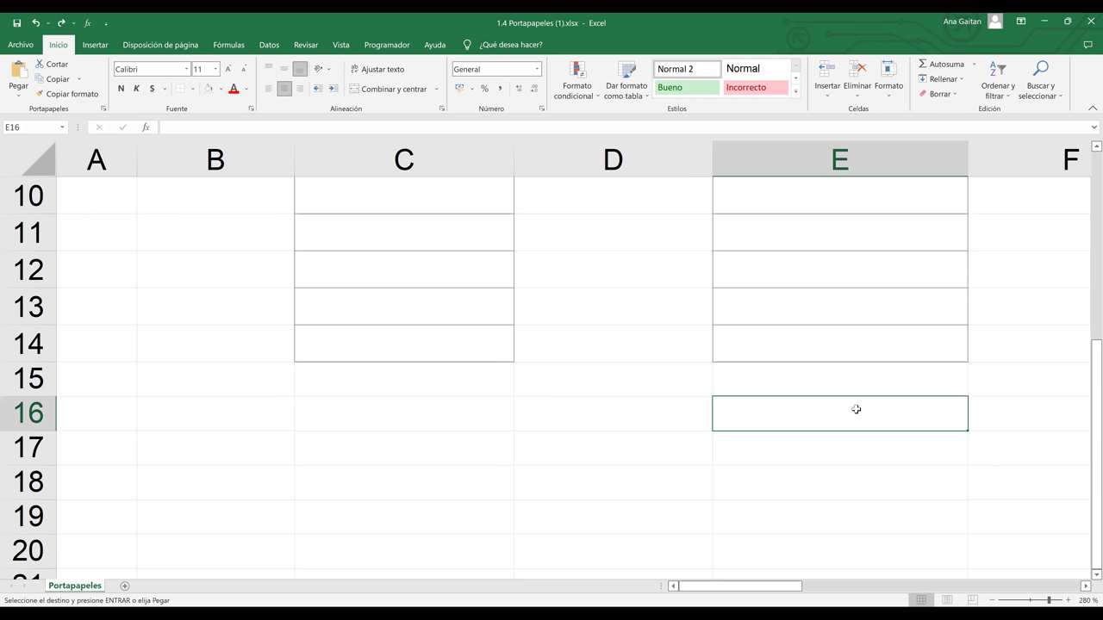
click(875, 539)
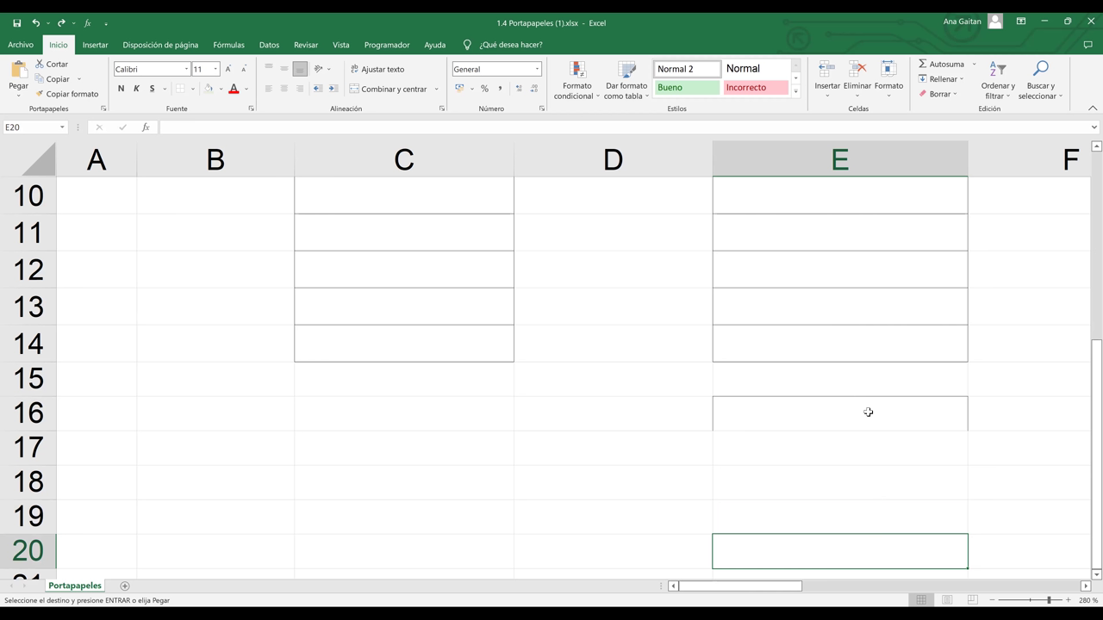
click(811, 412)
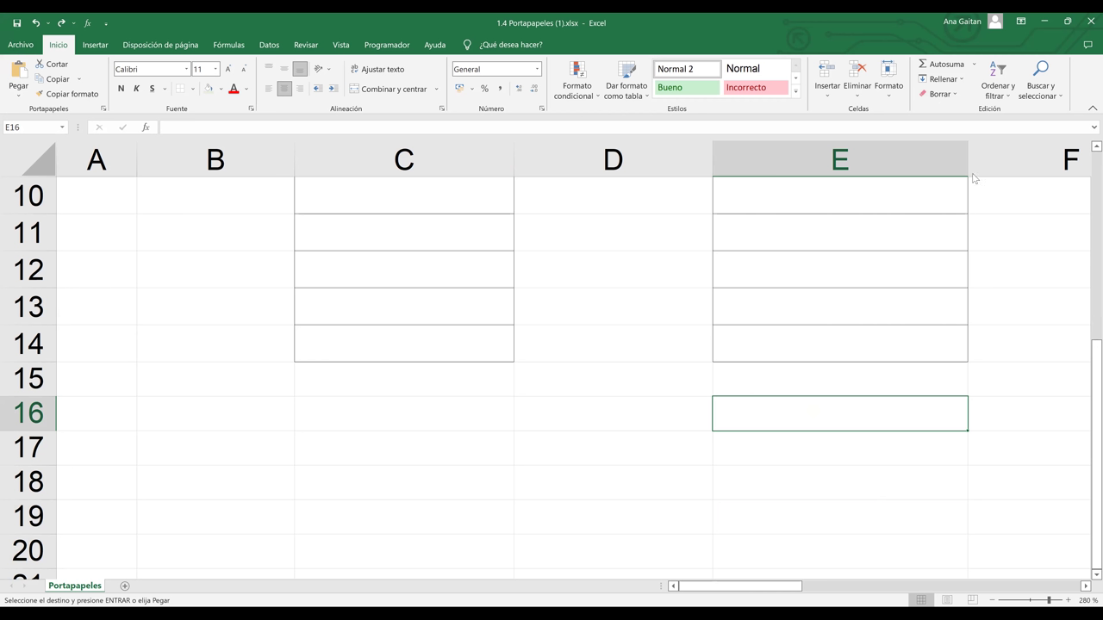
click(954, 95)
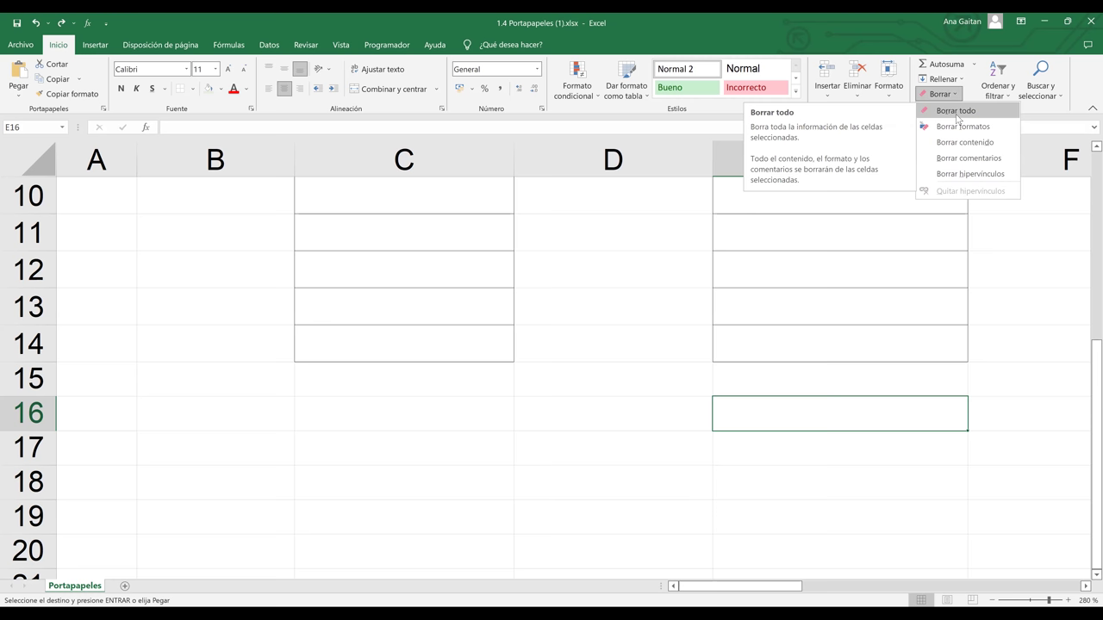
click(852, 487)
click(821, 425)
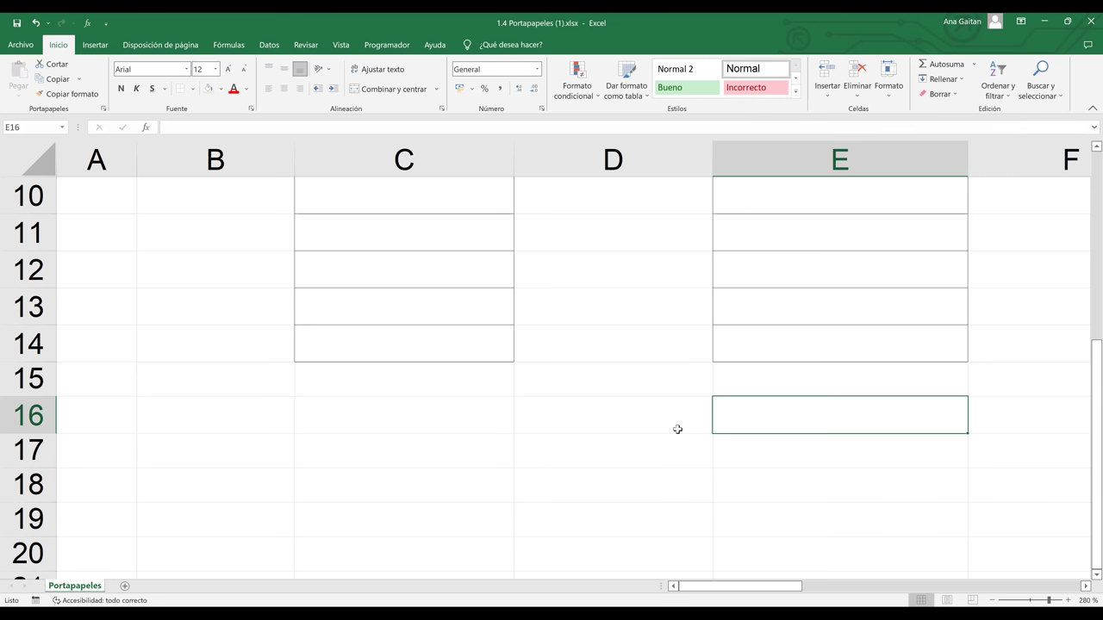
Check the cleared cell E16 and its neighbouring cells for leftover borders.
drag(676, 416, 763, 415)
click(790, 421)
key(Down)
key(Down)
key(Up)
key(Up)
click(684, 424)
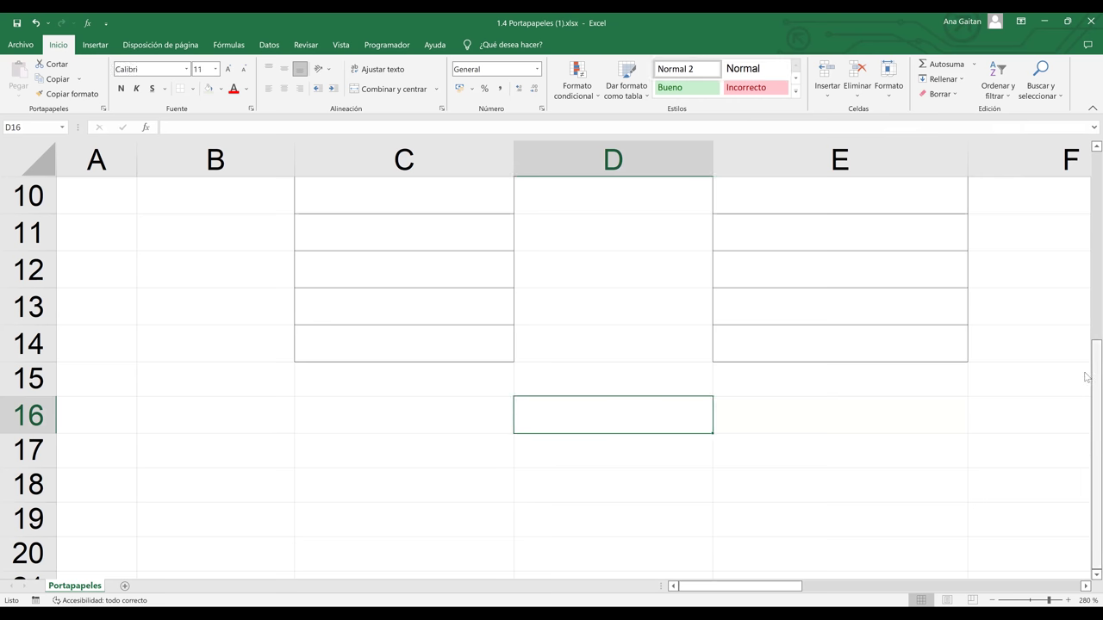
Clear all content and formatting from the CON FORMATO table in E9:E14 with Borrar todo, and undo the clearing.
scroll(1029, 296, up, 1)
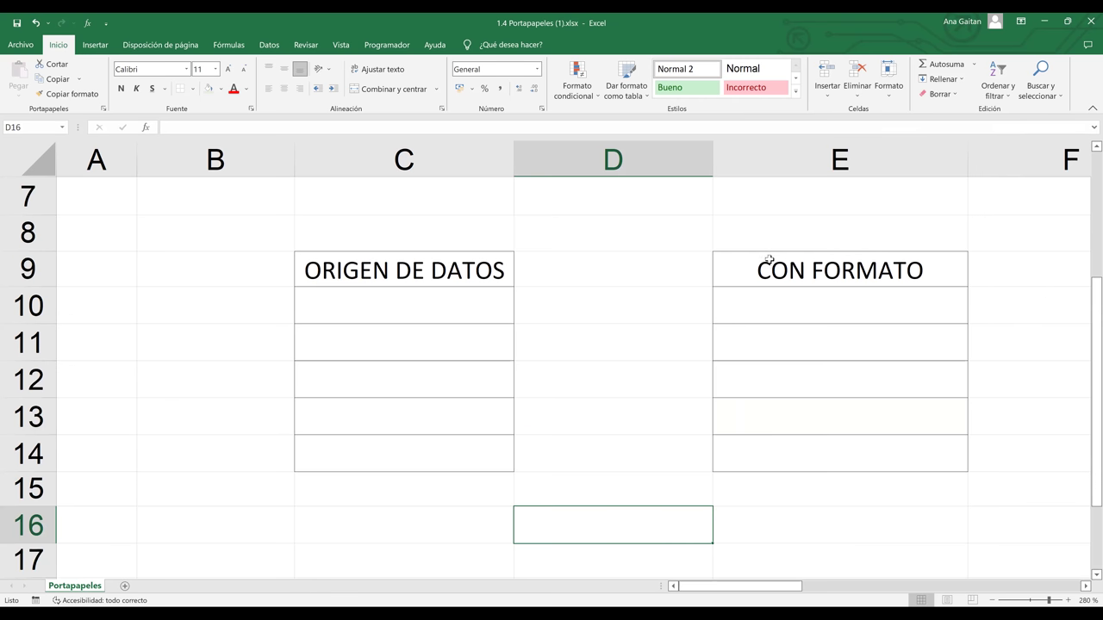
click(764, 263)
click(809, 336)
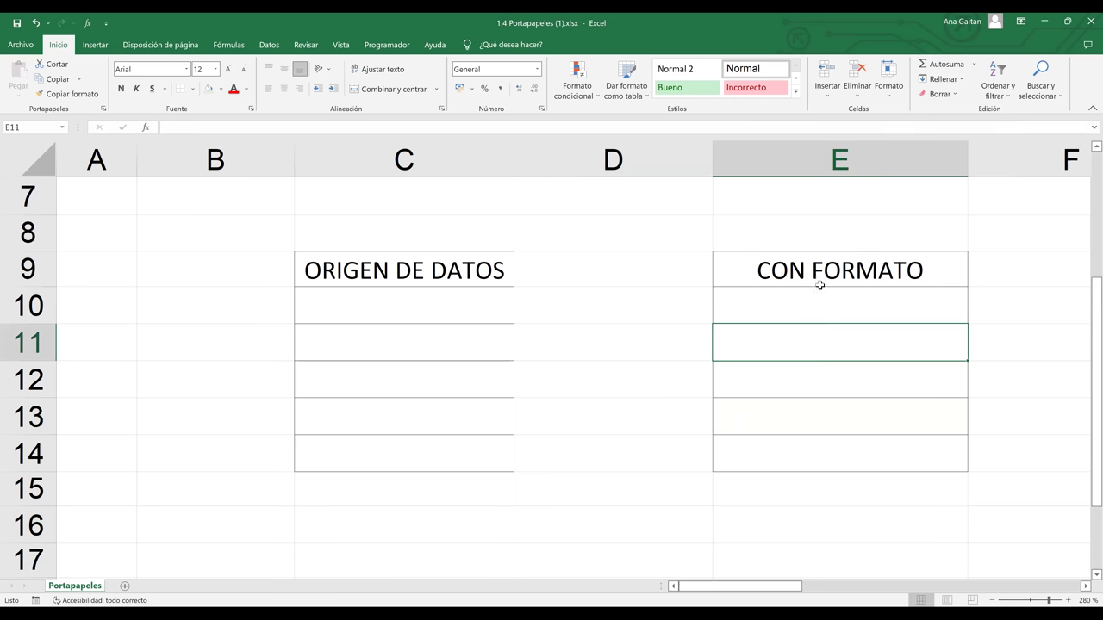
click(819, 264)
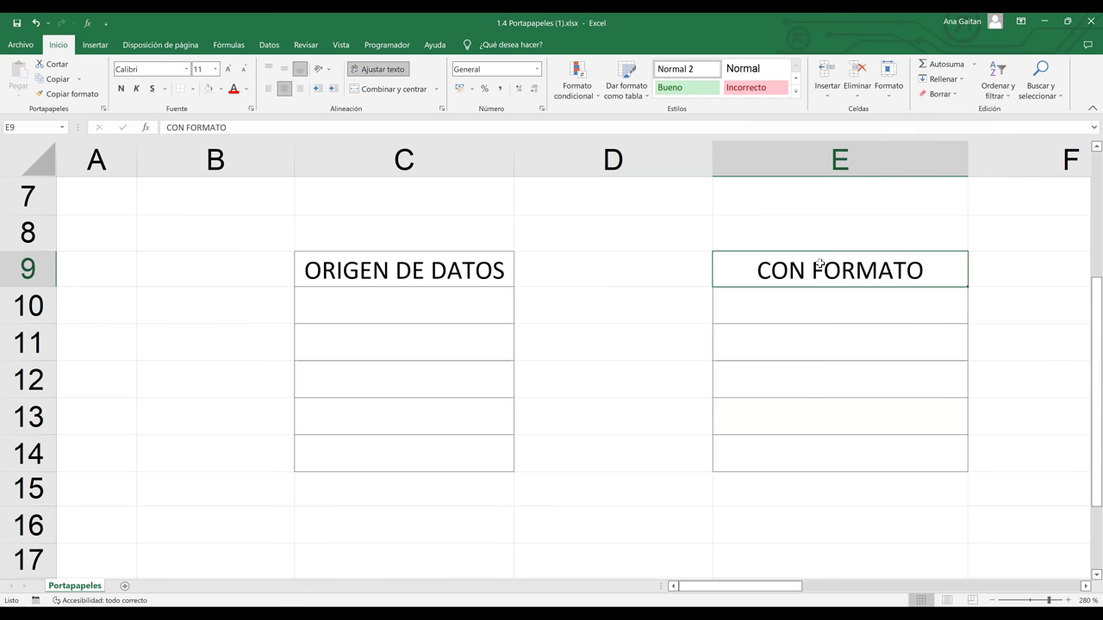
drag(819, 264, 806, 455)
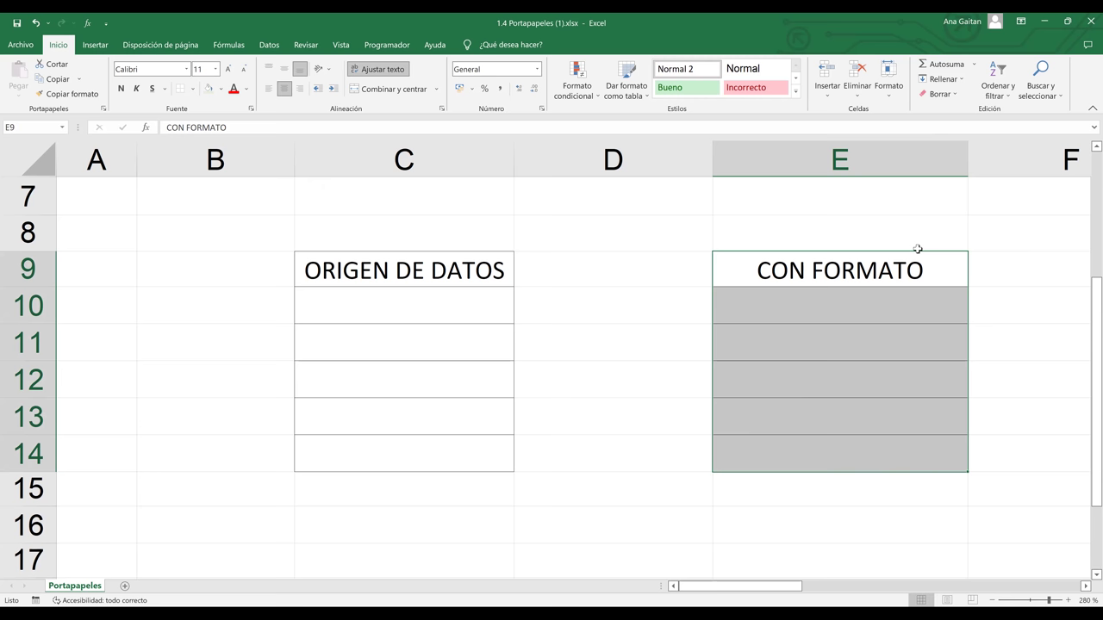
click(953, 95)
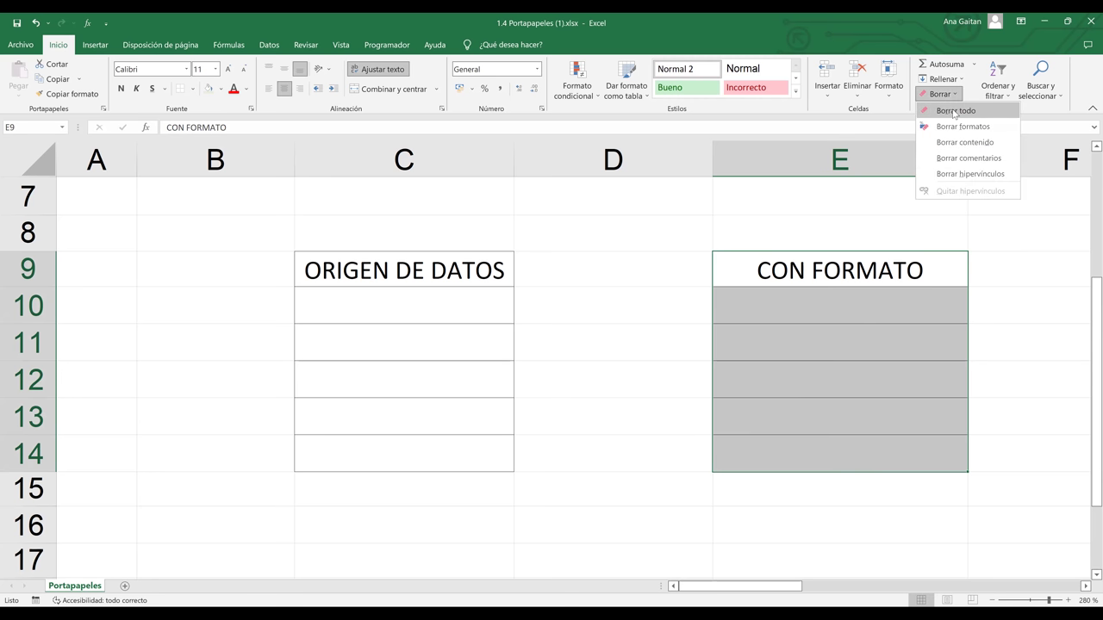
click(954, 113)
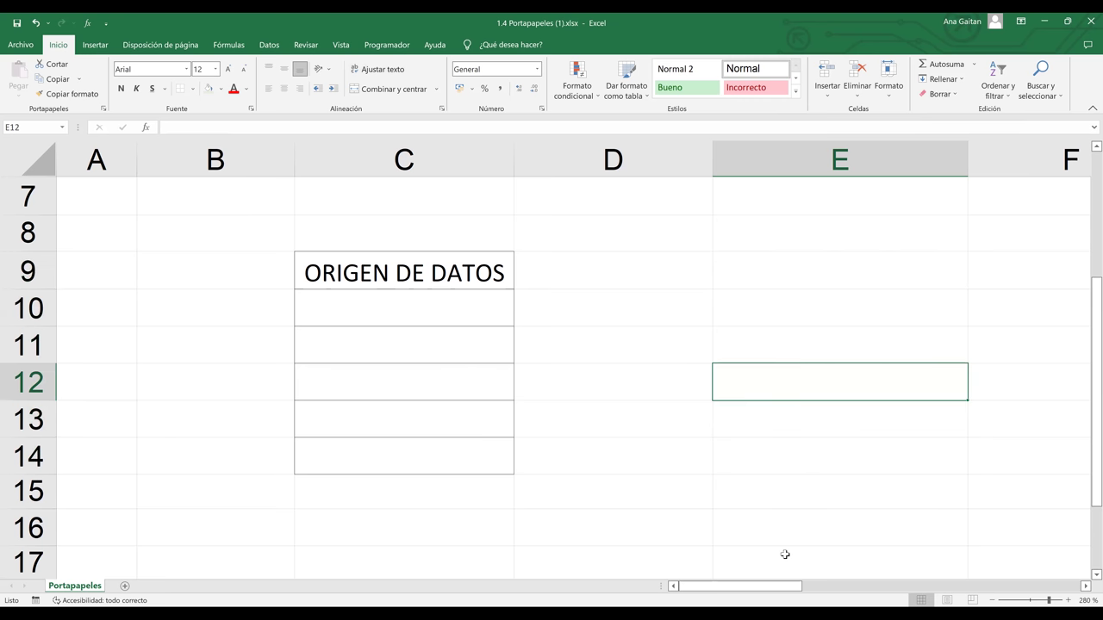
click(664, 448)
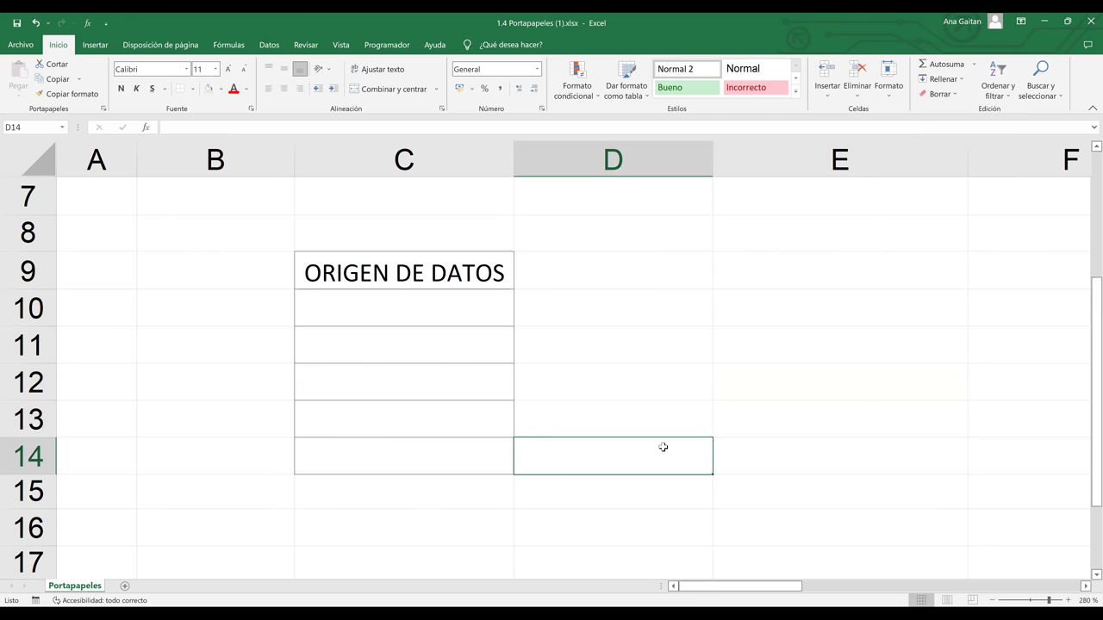
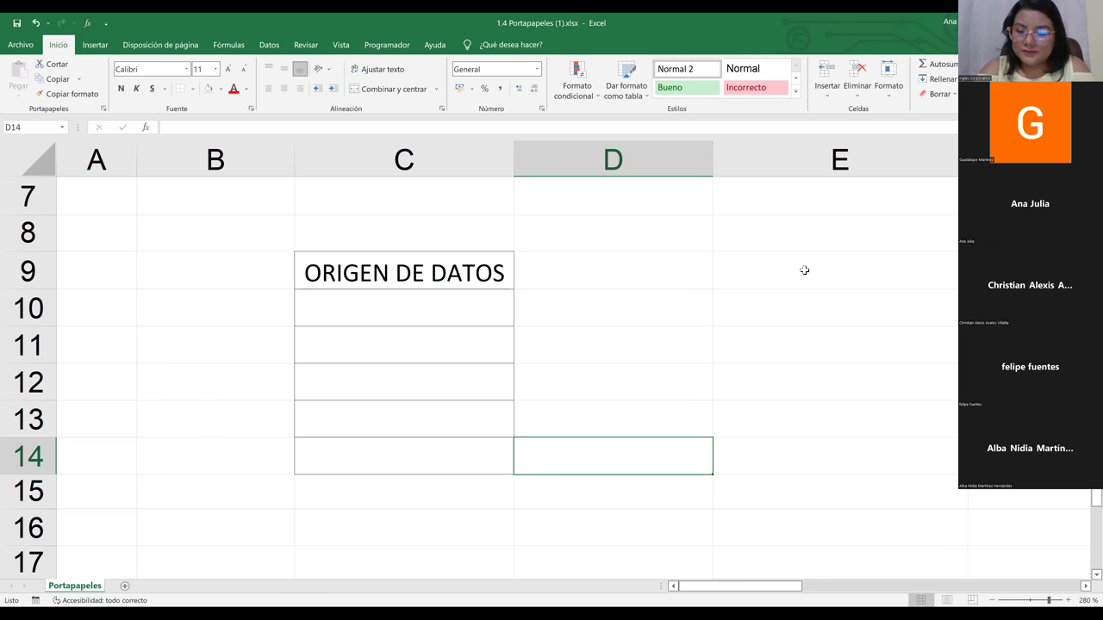
click(902, 418)
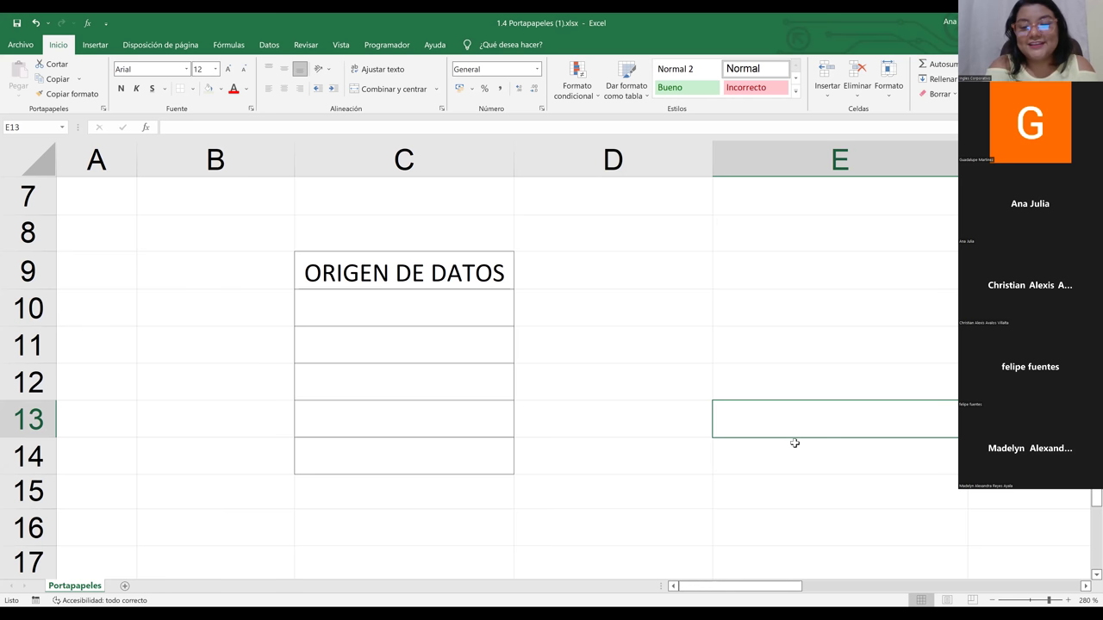
key(ctrl+z)
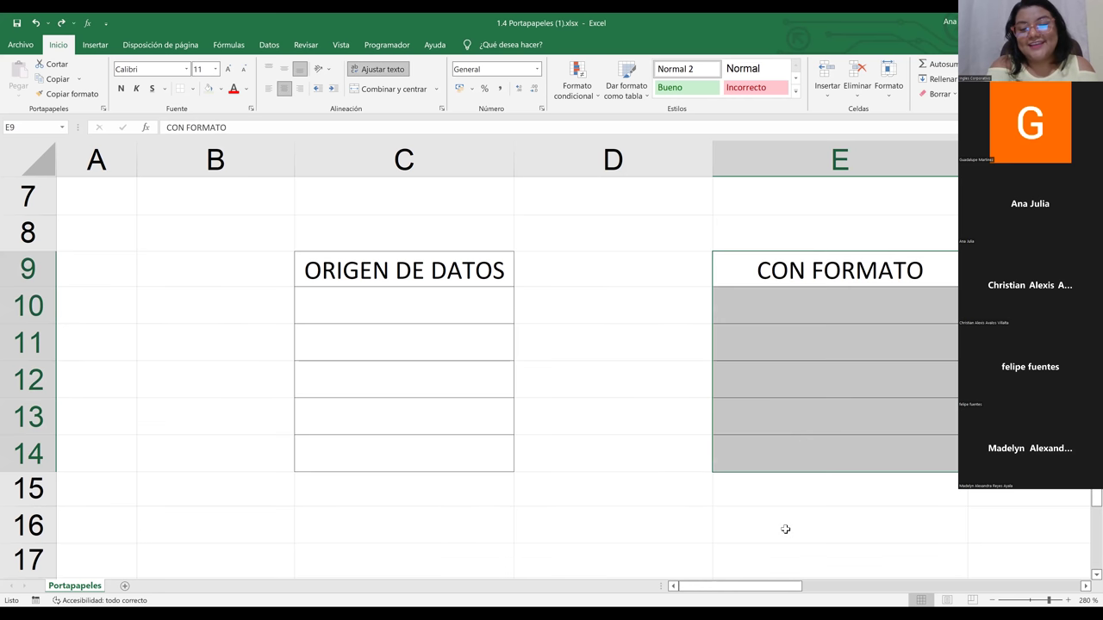
click(785, 532)
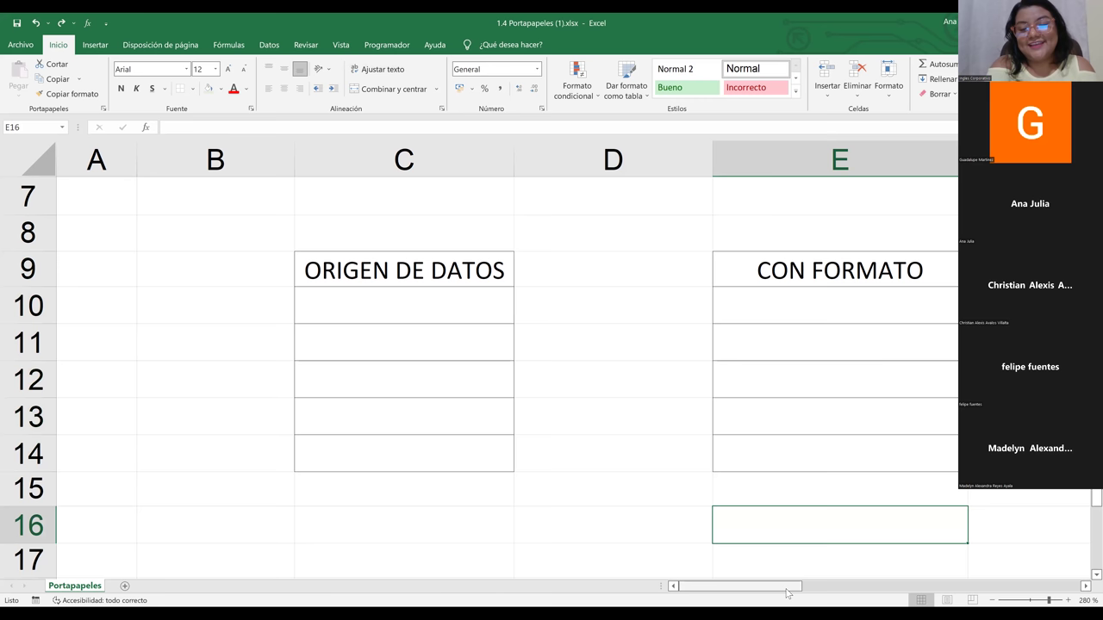
drag(794, 592, 811, 597)
scroll(812, 596, right, 1)
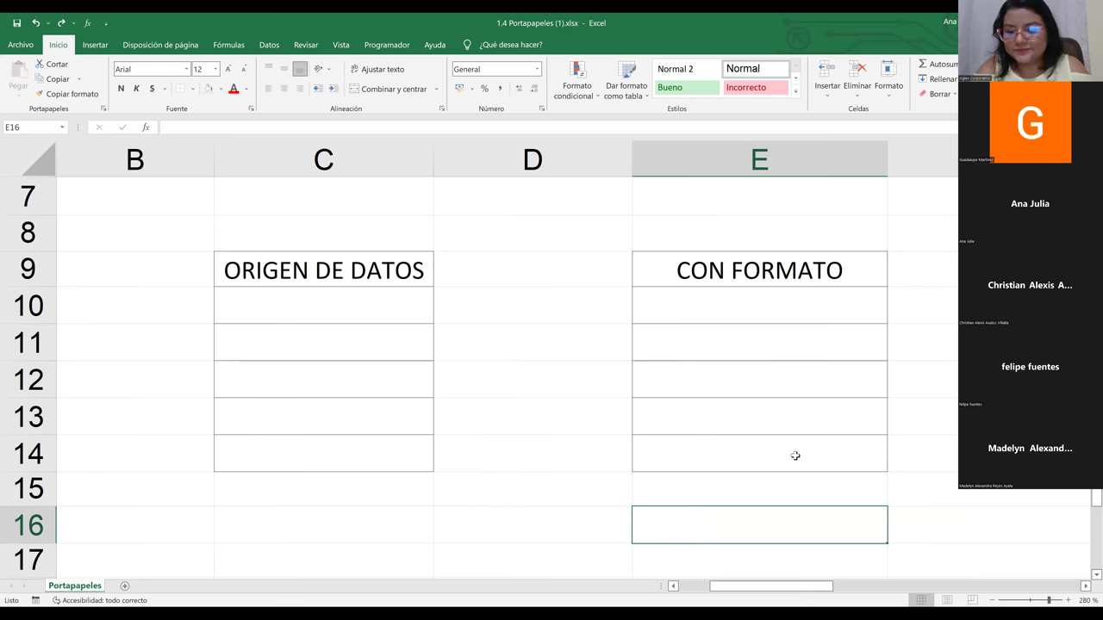
key(Up)
key(Up)
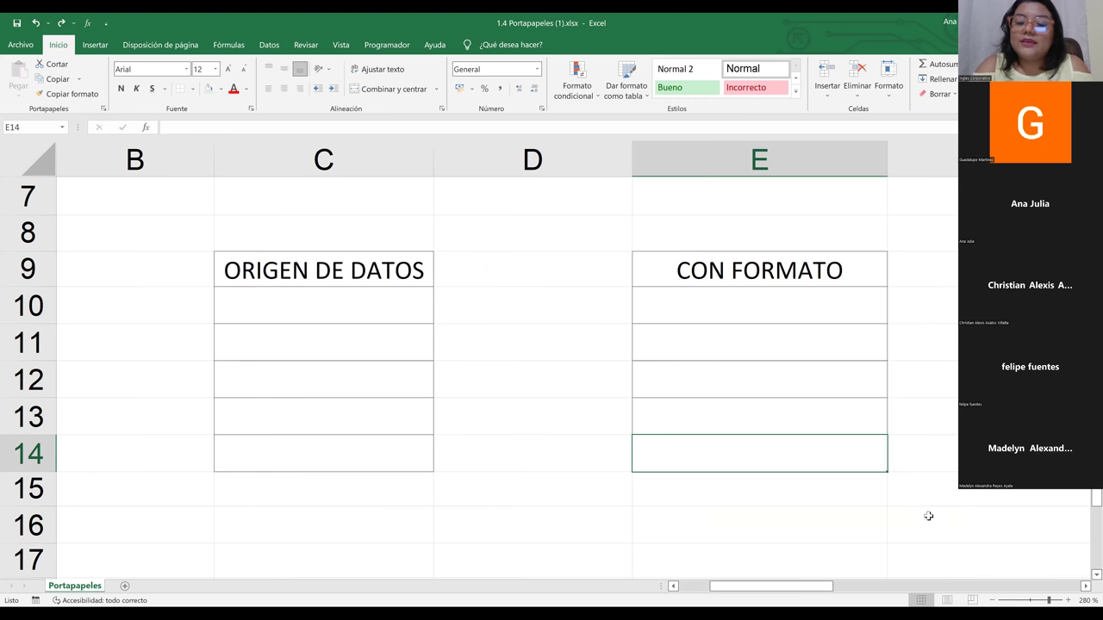
scroll(689, 416, down, 8)
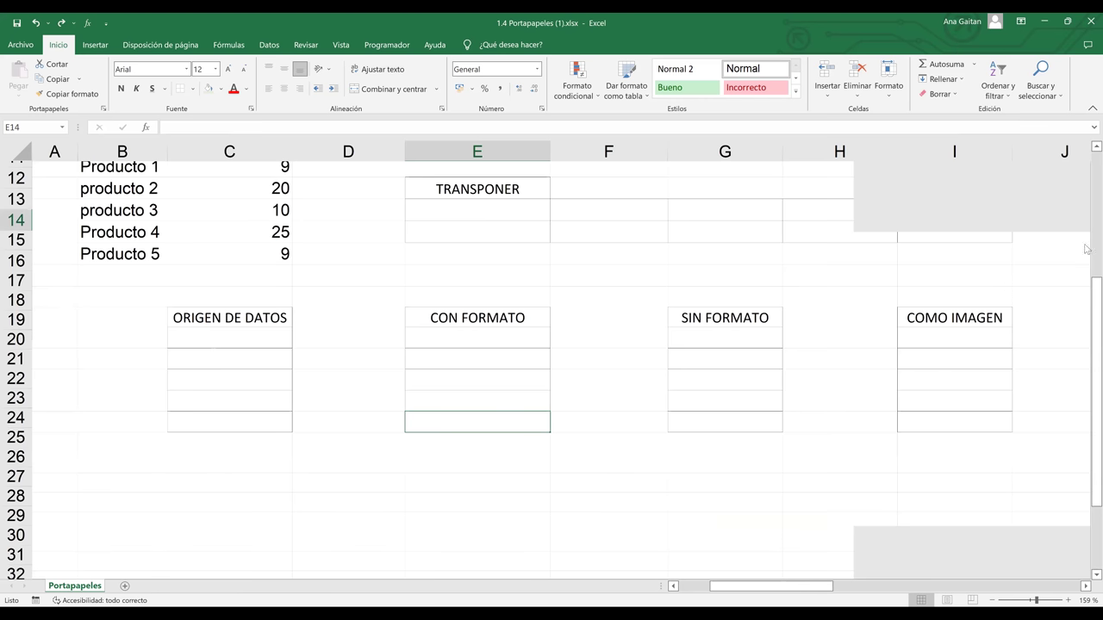
scroll(284, 209, up, 4)
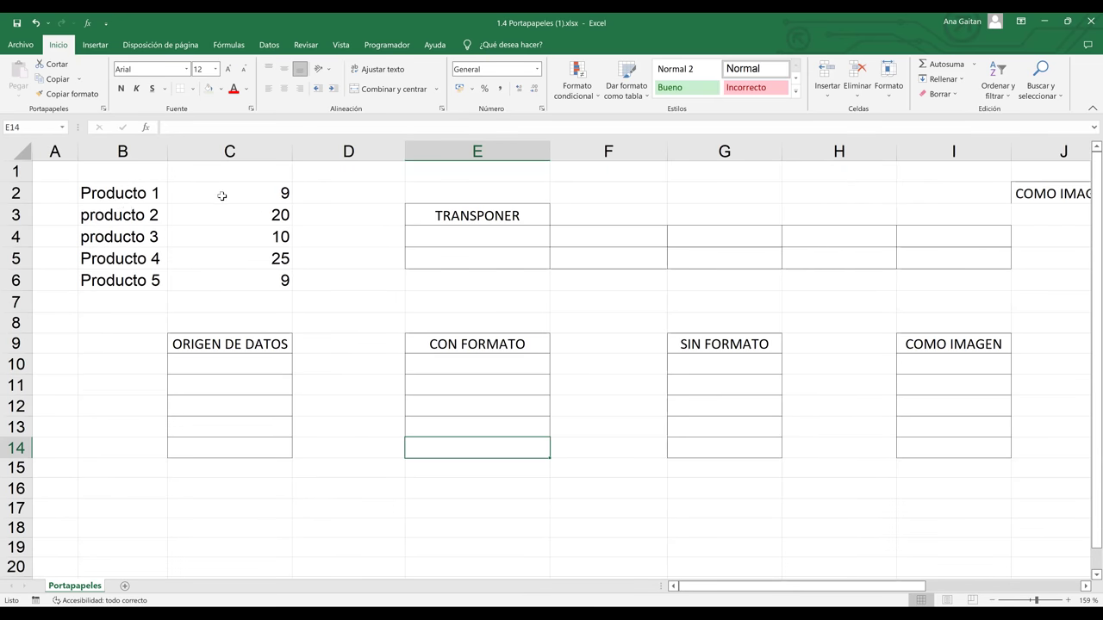
Examine the source table of product names and quantities in B2:C6.
drag(239, 192, 238, 278)
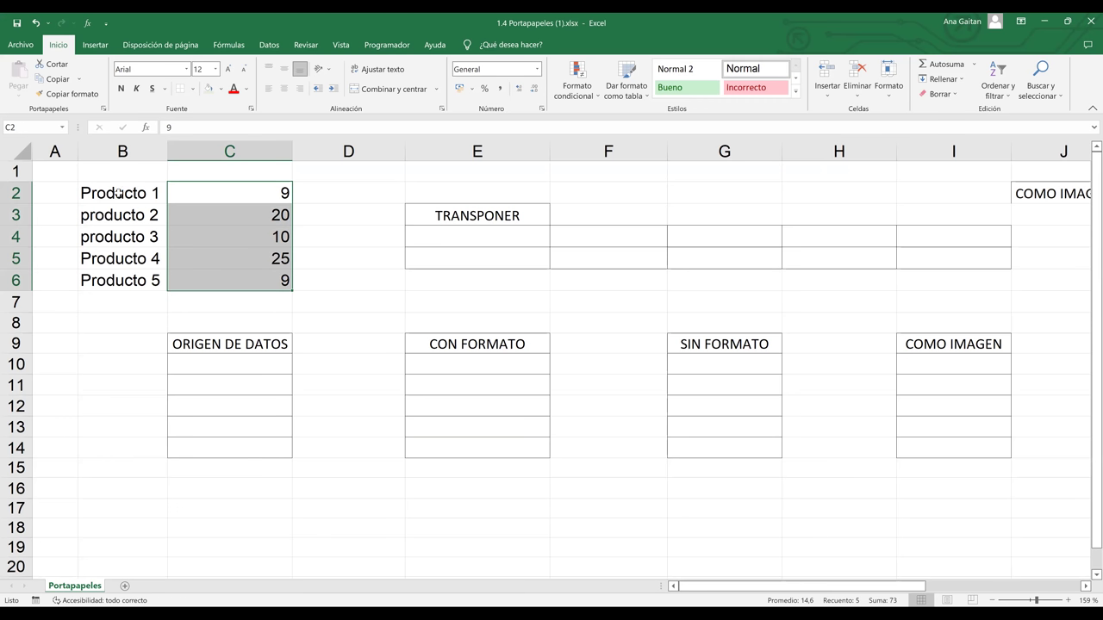
click(118, 192)
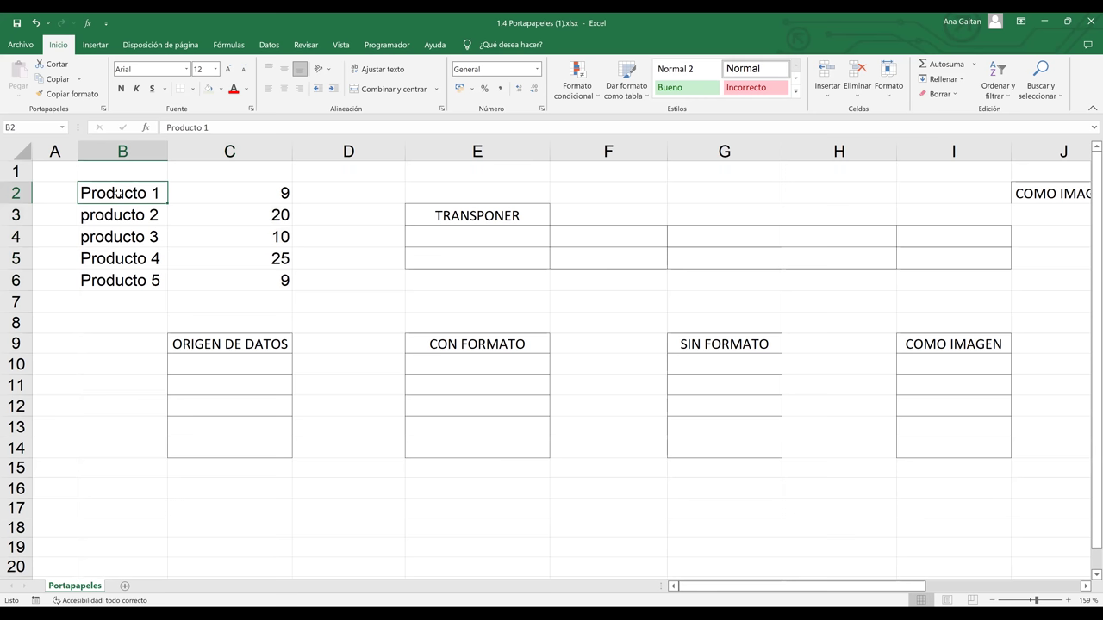
click(206, 206)
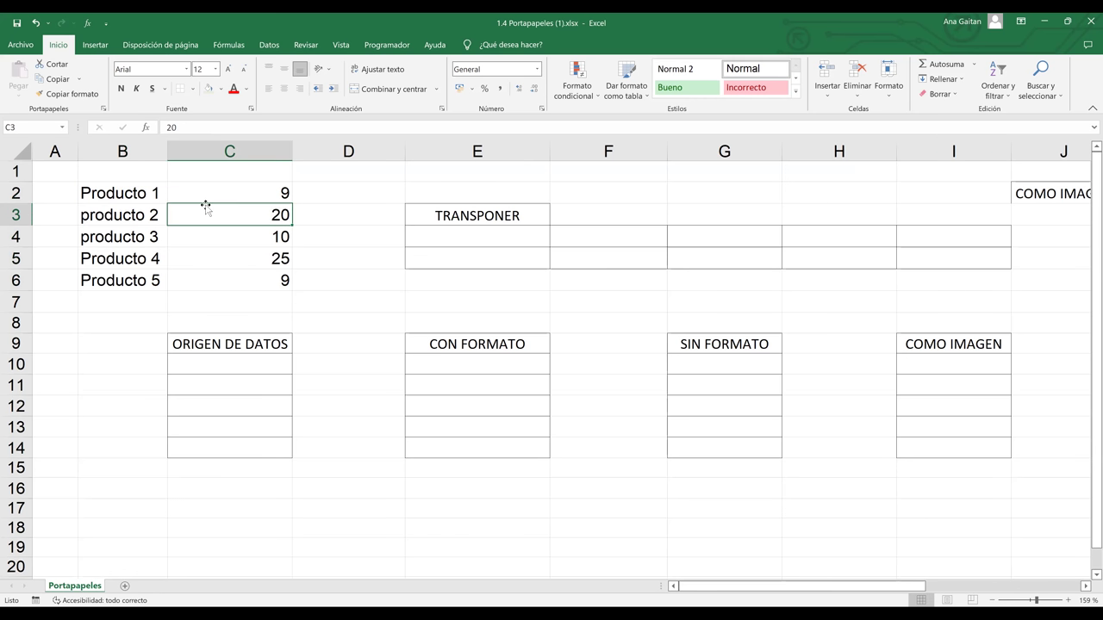
click(150, 195)
drag(182, 218, 208, 274)
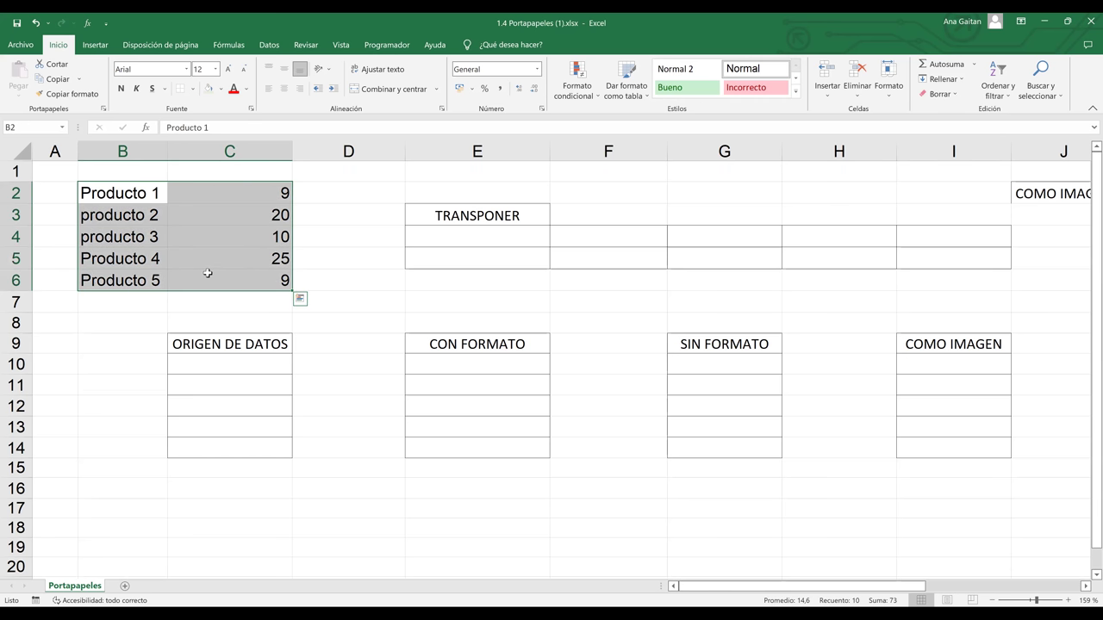
click(127, 209)
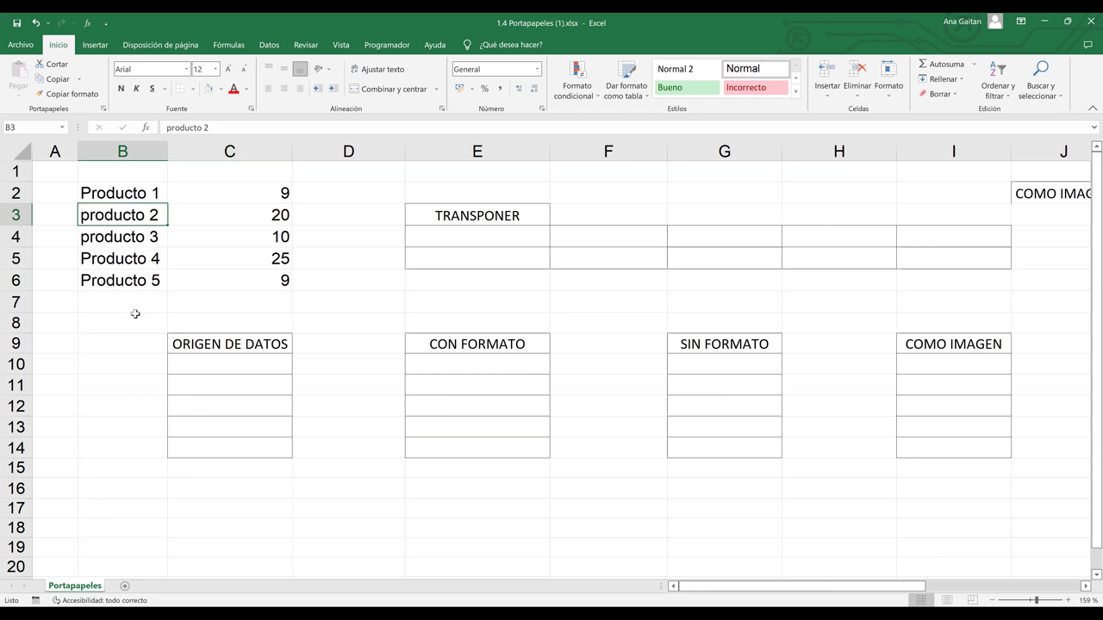
click(125, 200)
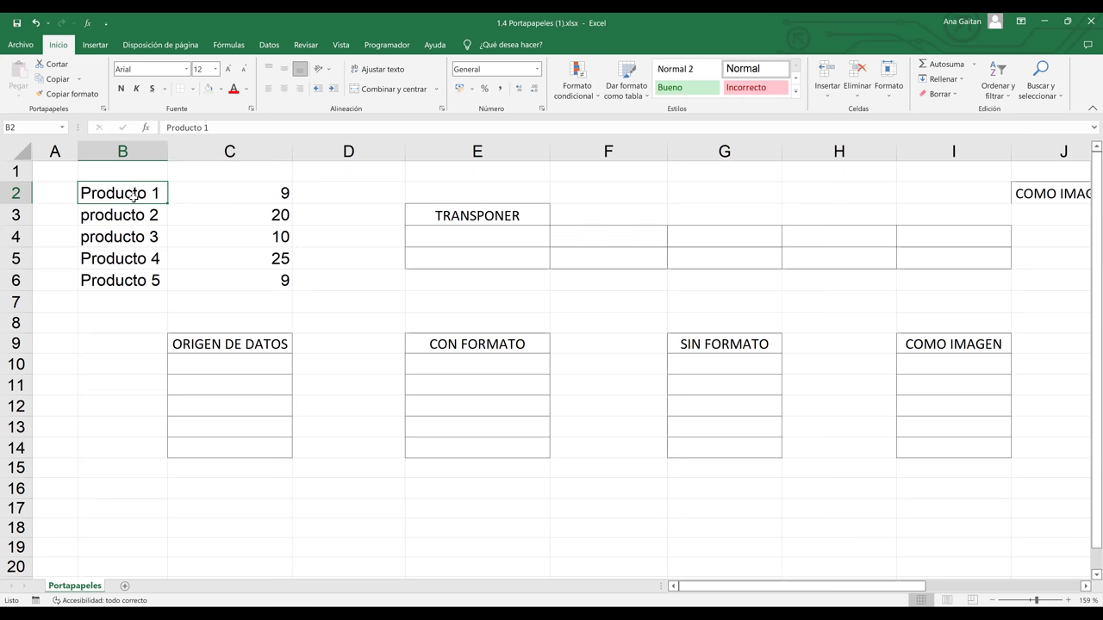
click(436, 239)
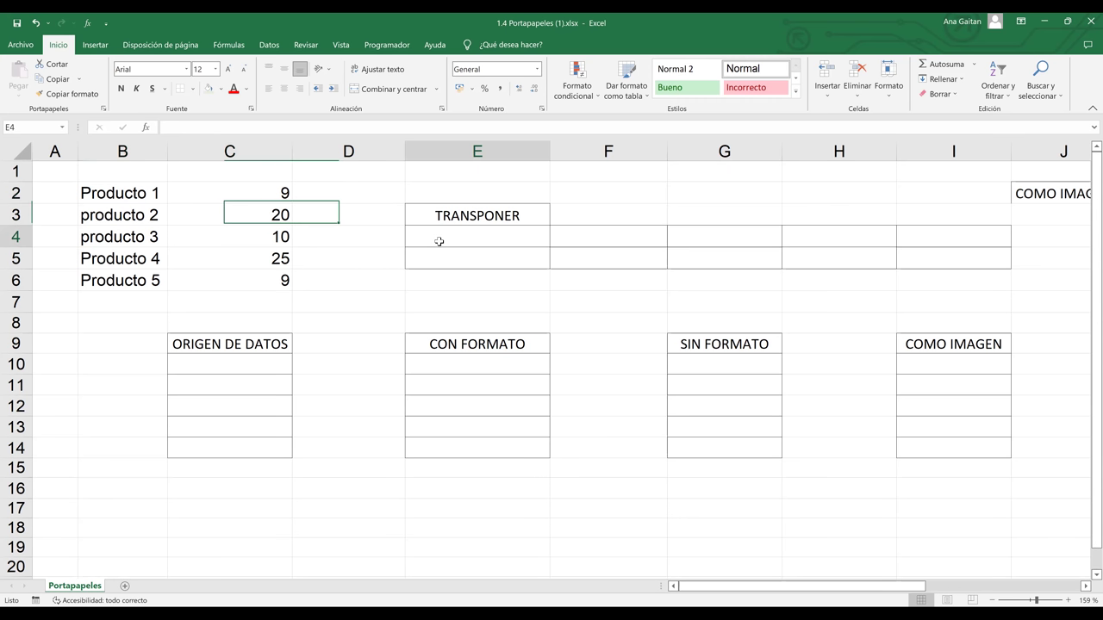
text(Prod)
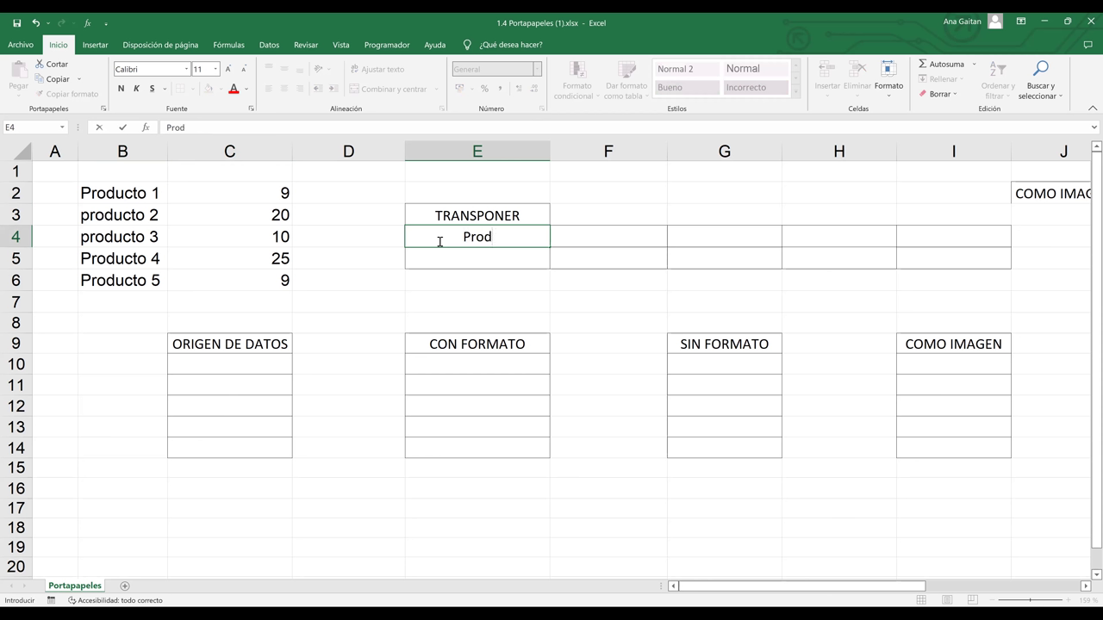
text(c)
key(BackSpace)
text(ucto 1)
key(Return)
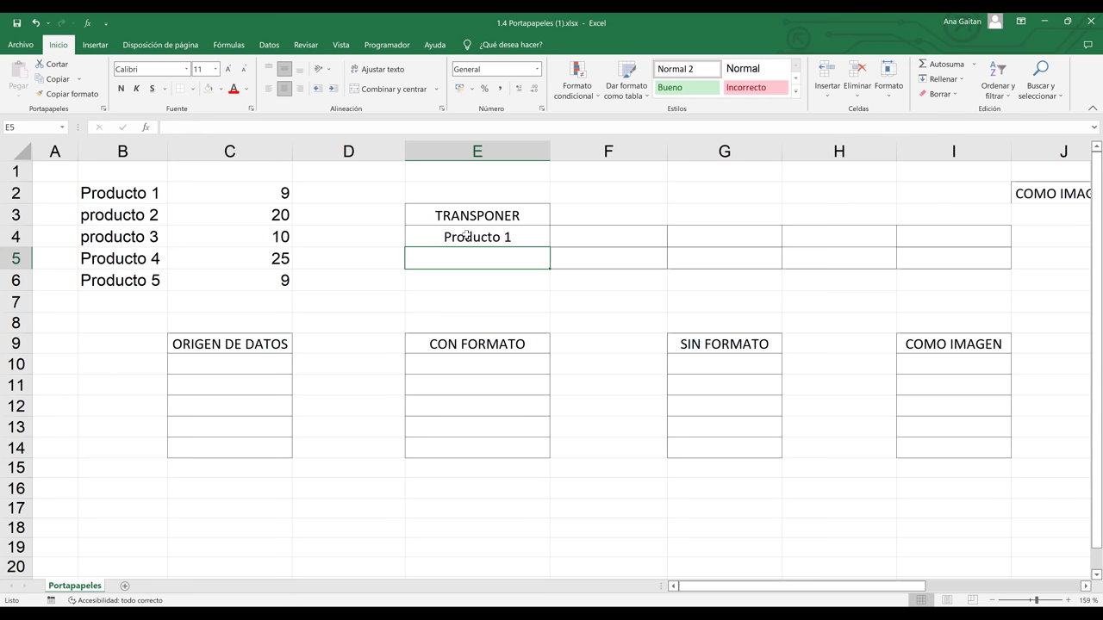
key(ctrl+z)
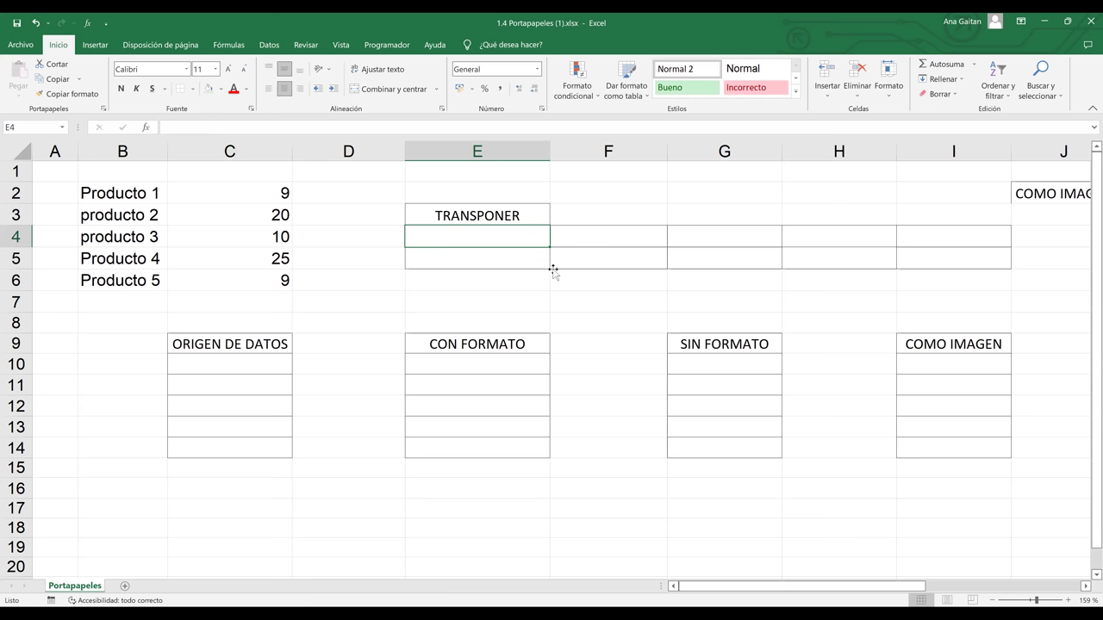
key(ctrl+z)
Copy the product names in B2:B6 and paste them transposed into row 4, starting at E4 under TRANSPONER.
click(515, 231)
click(177, 198)
click(132, 193)
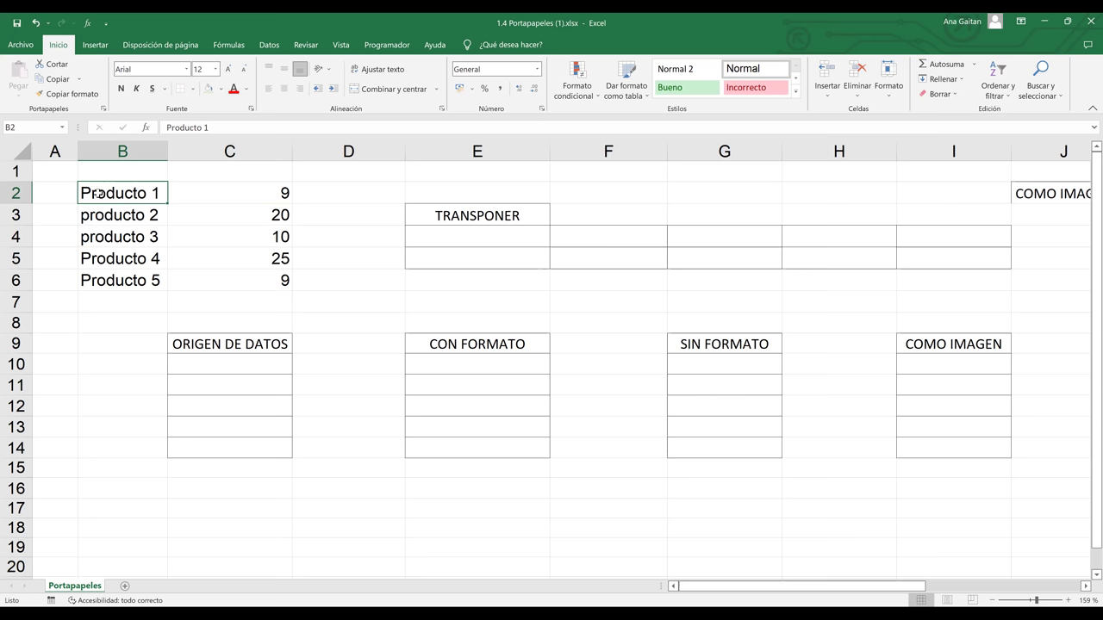
key(ctrl+shift+Down)
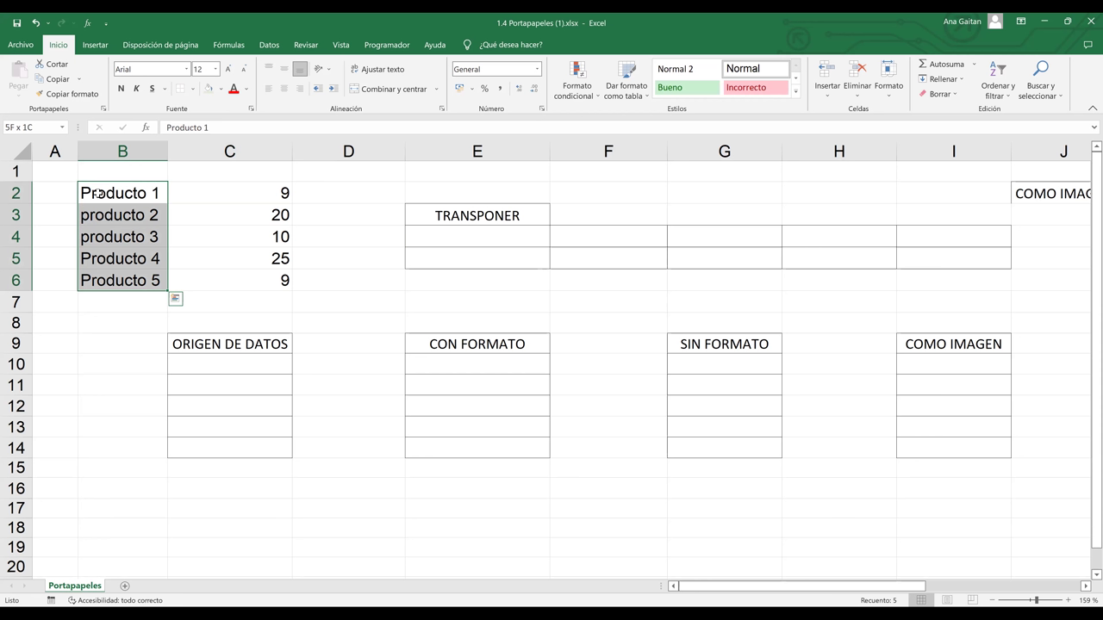
key(ctrl+c)
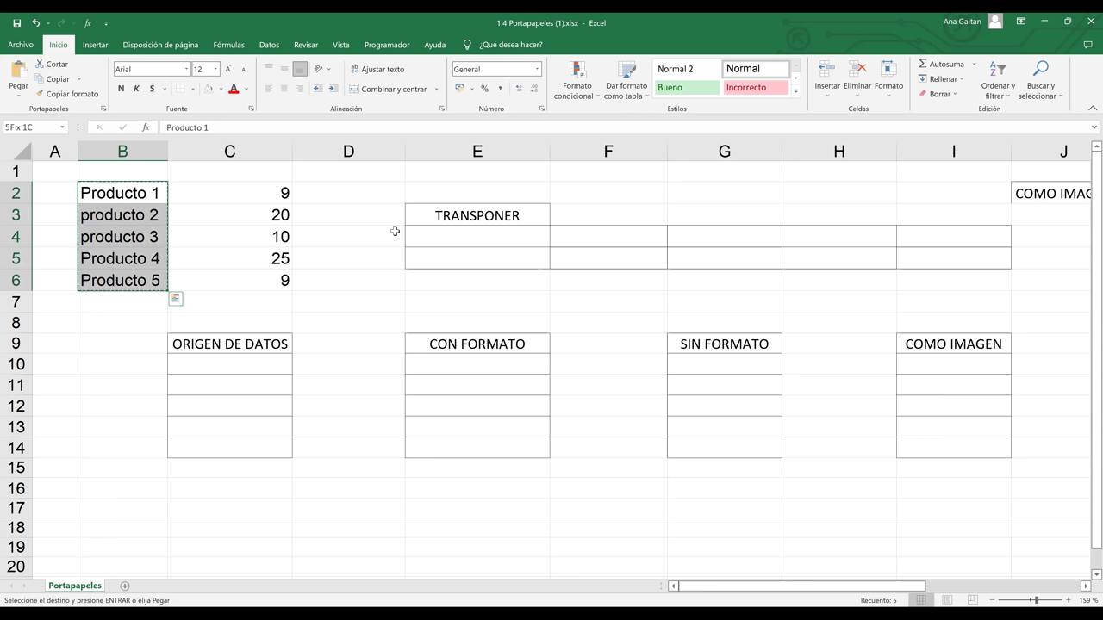
click(448, 230)
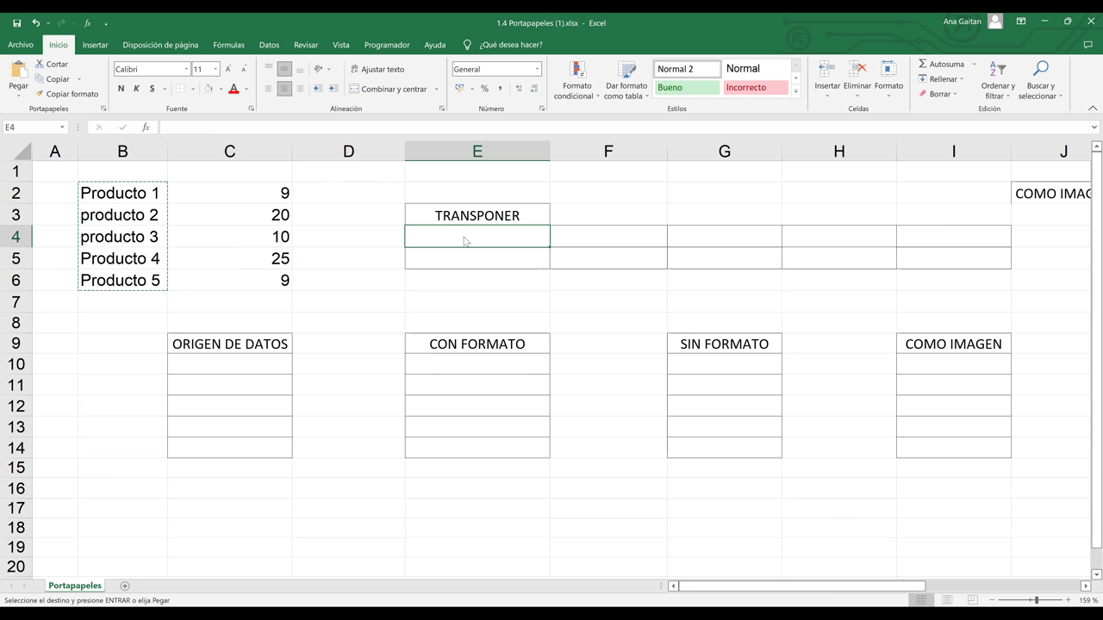
right_click(464, 241)
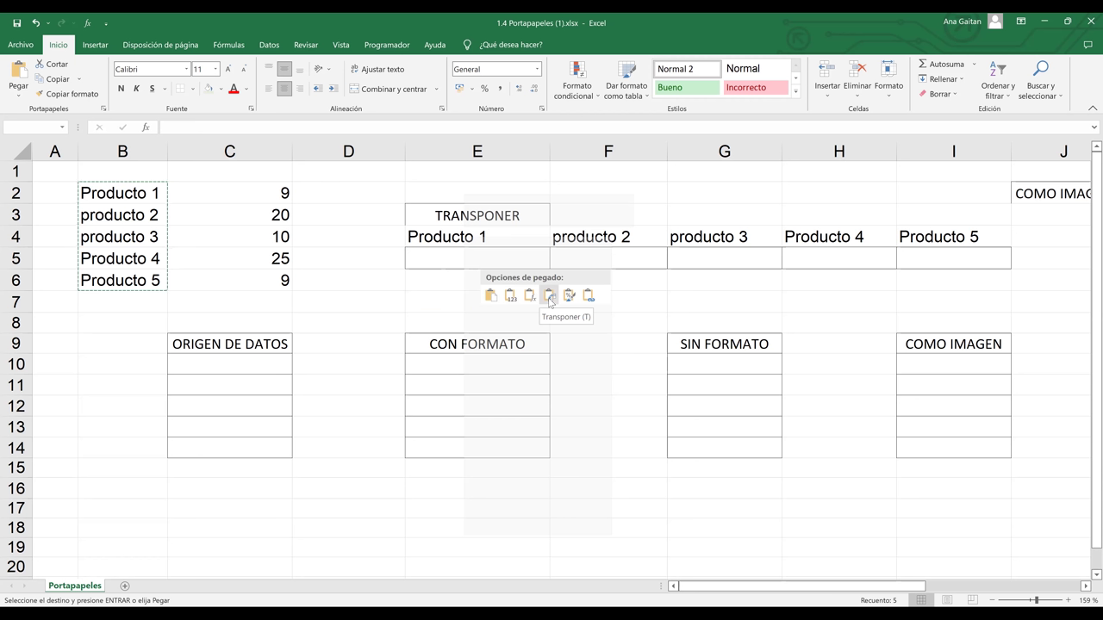
click(549, 297)
Review the transposed product names one by one across cells E4 to I4.
click(516, 239)
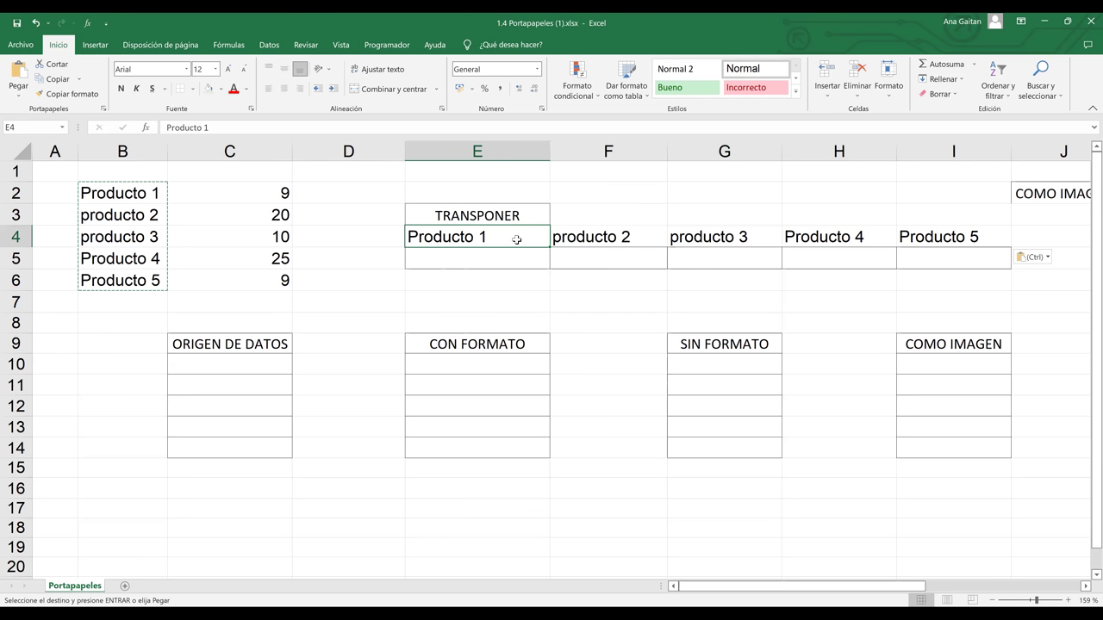
click(574, 242)
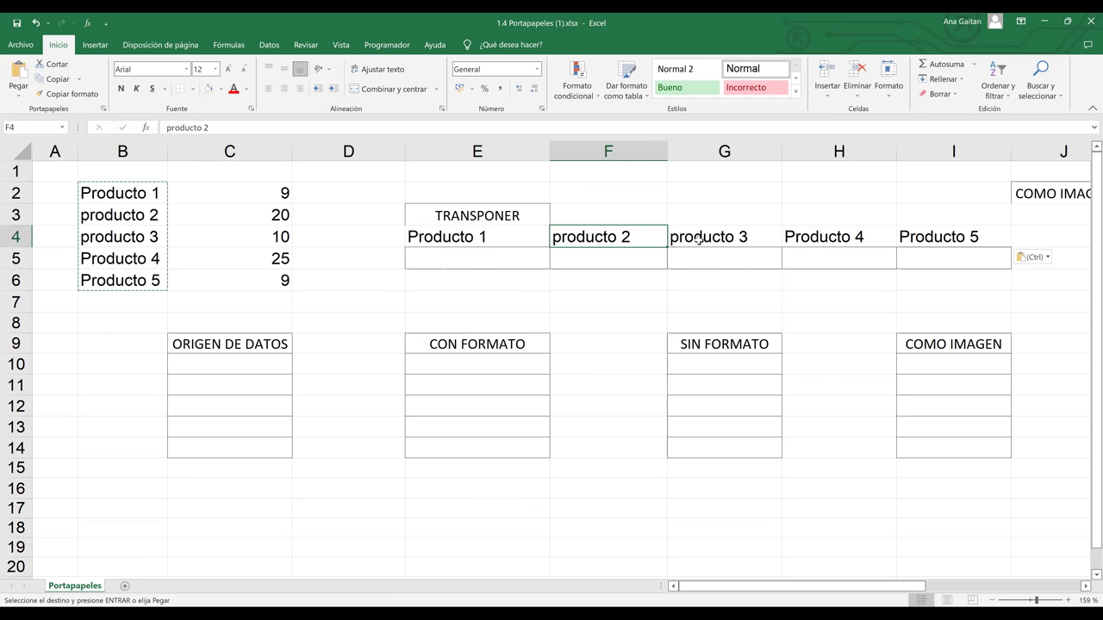
click(698, 240)
click(820, 238)
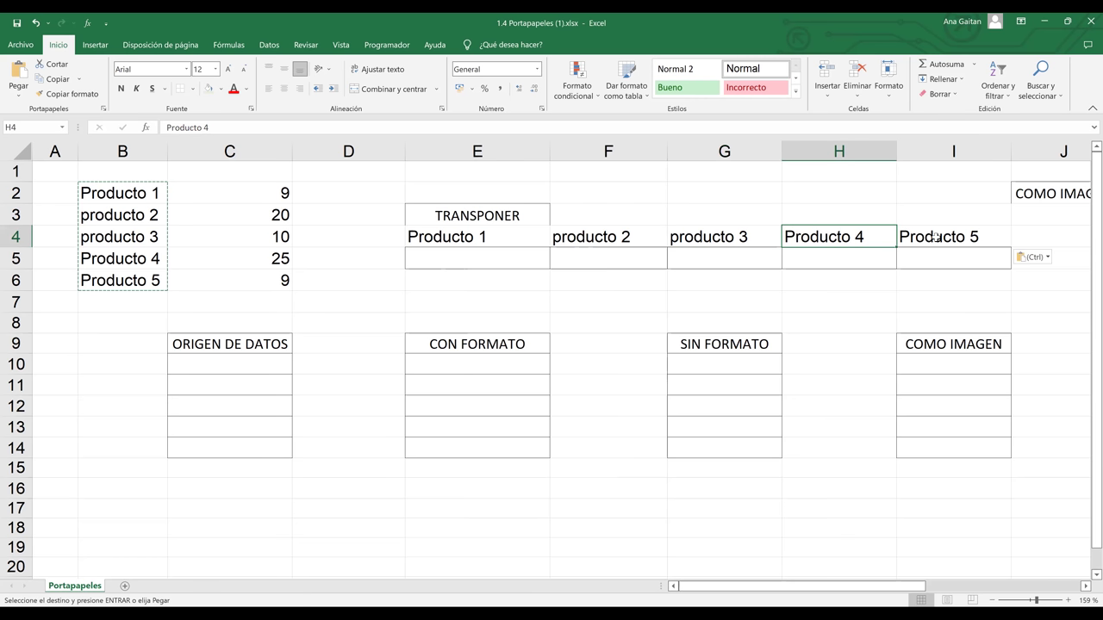
click(908, 238)
click(481, 243)
click(576, 236)
click(740, 239)
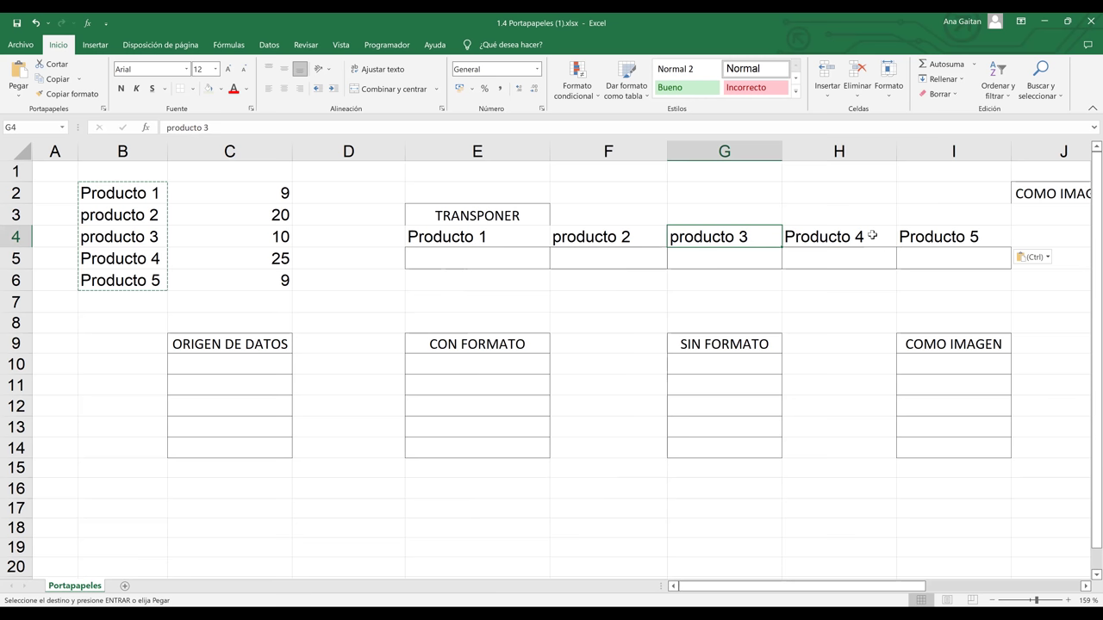
click(872, 236)
click(974, 241)
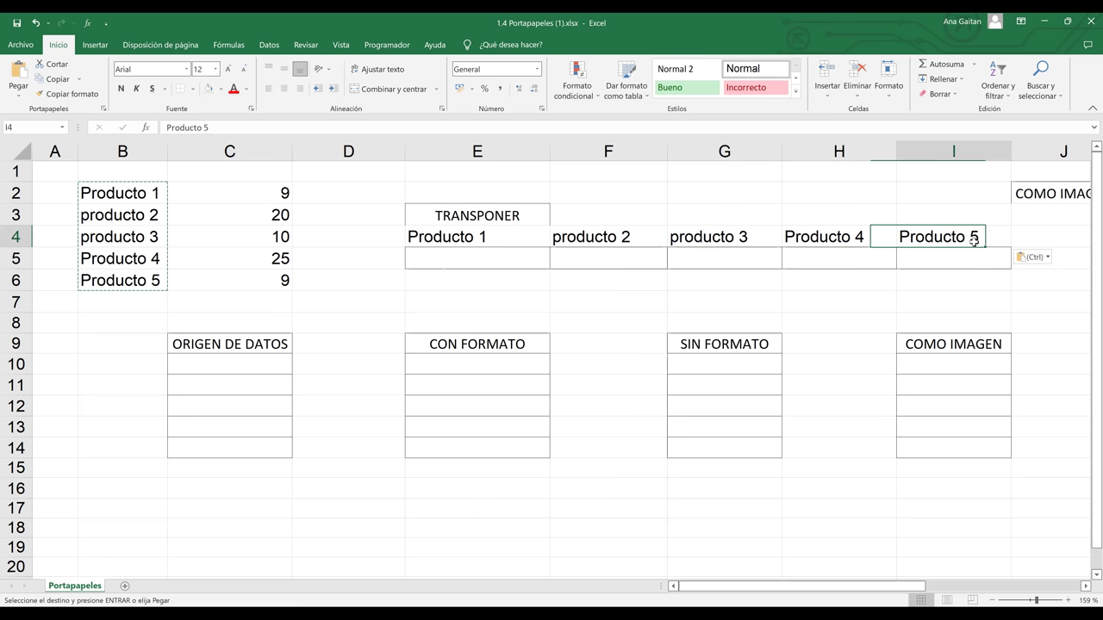
click(419, 241)
click(561, 244)
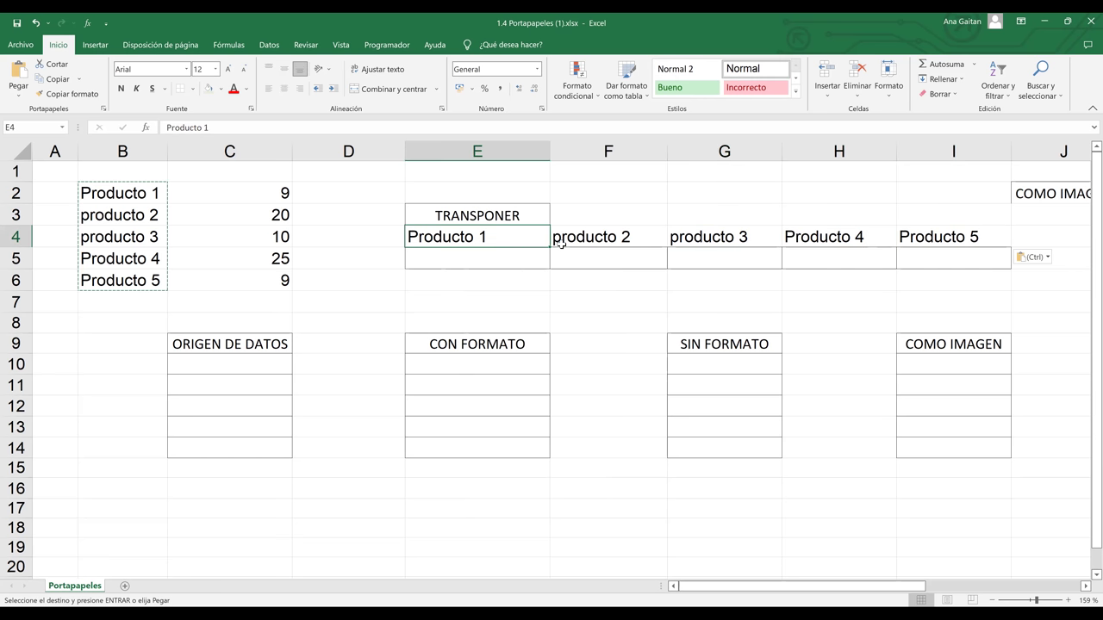
click(729, 230)
click(827, 234)
click(927, 242)
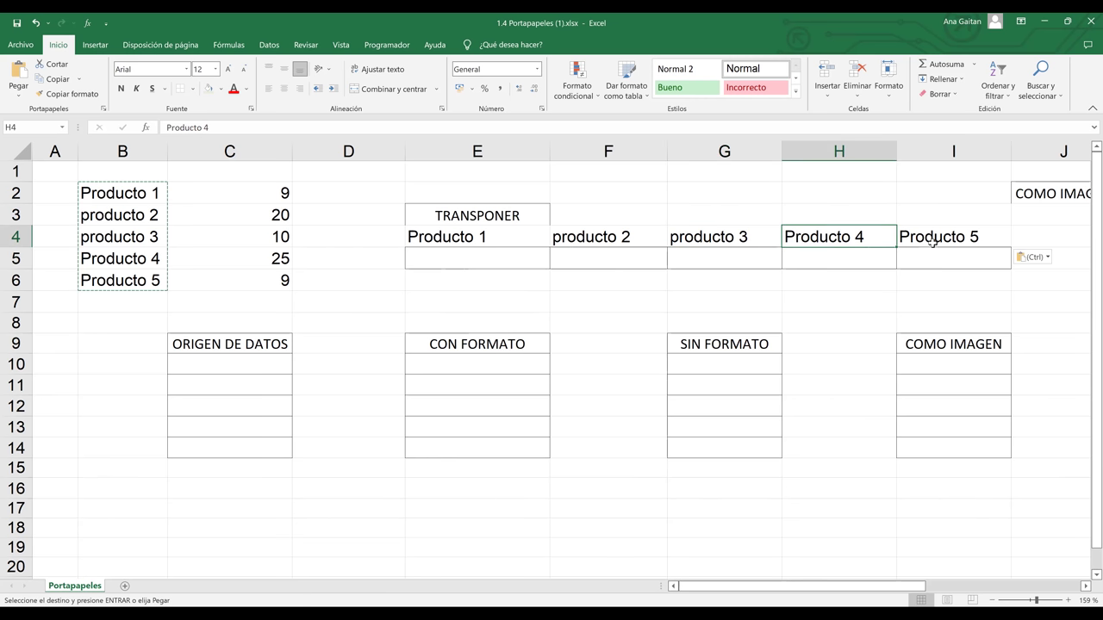
Copy the quantities in C2:C6 and paste them transposed into row 5, starting at E5 beneath the product names.
drag(278, 193, 271, 276)
key(ctrl+c)
right_click(451, 260)
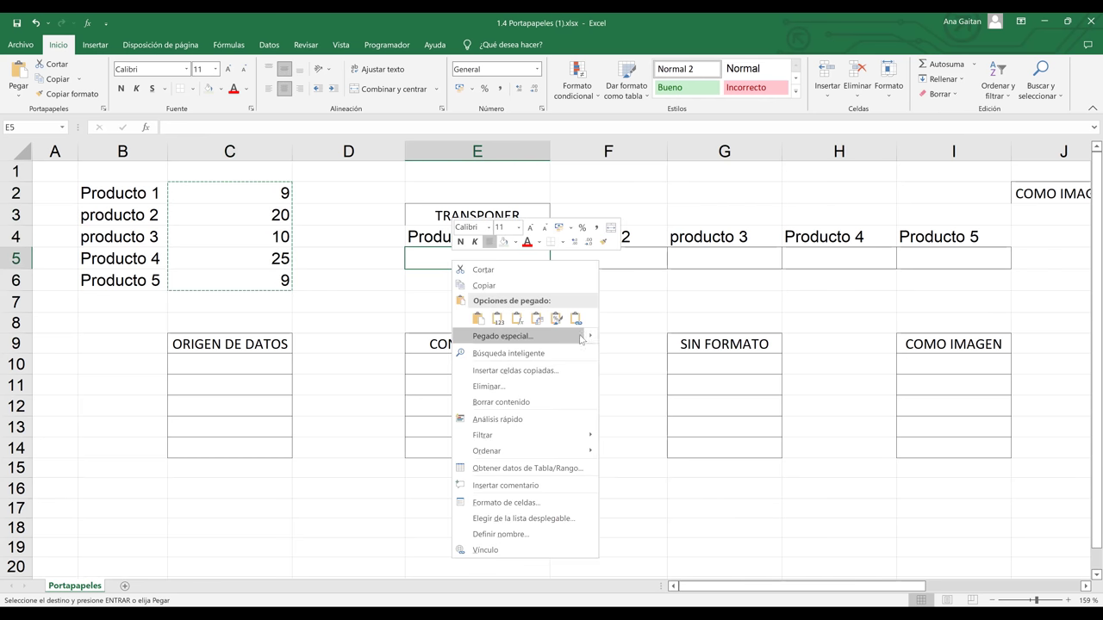
click(536, 320)
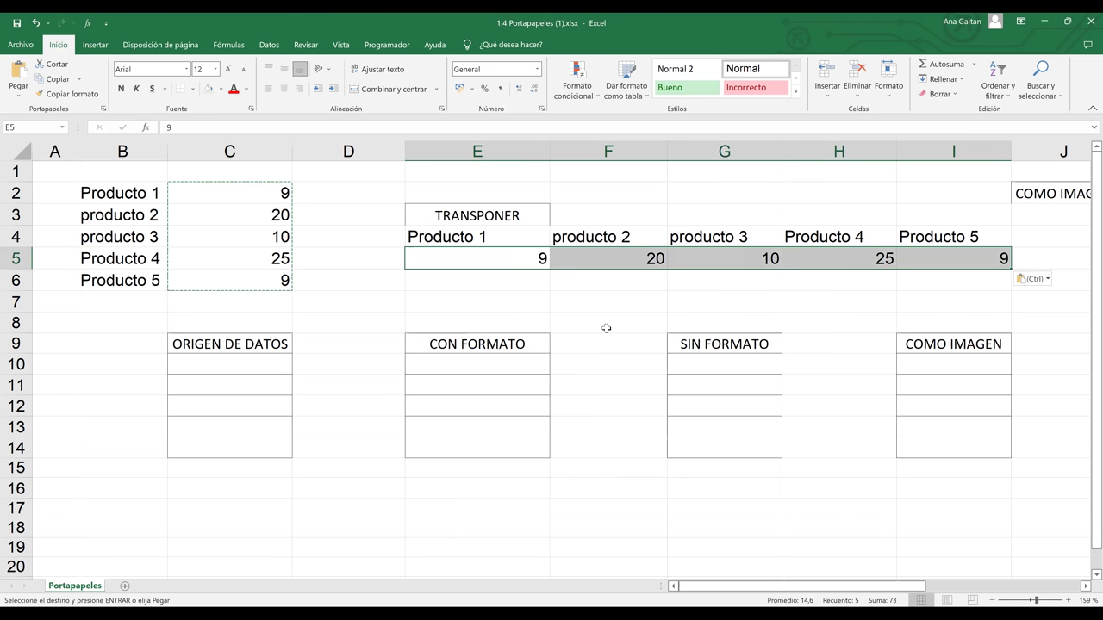
click(552, 321)
Clear the transposed product names and quantities from E4:I5.
click(492, 236)
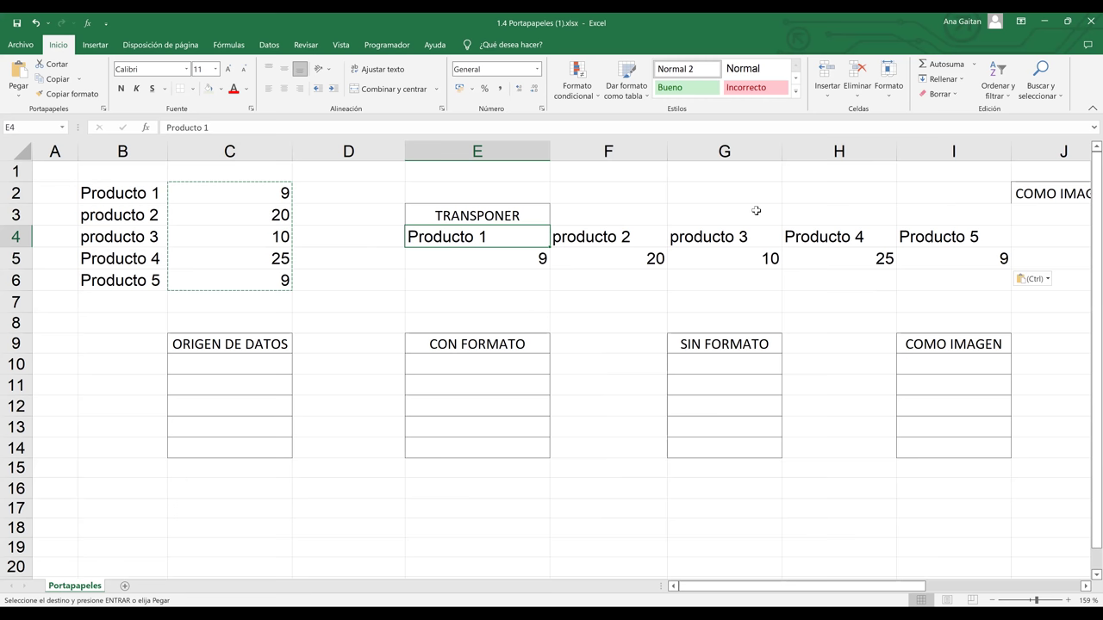
shift+click(945, 259)
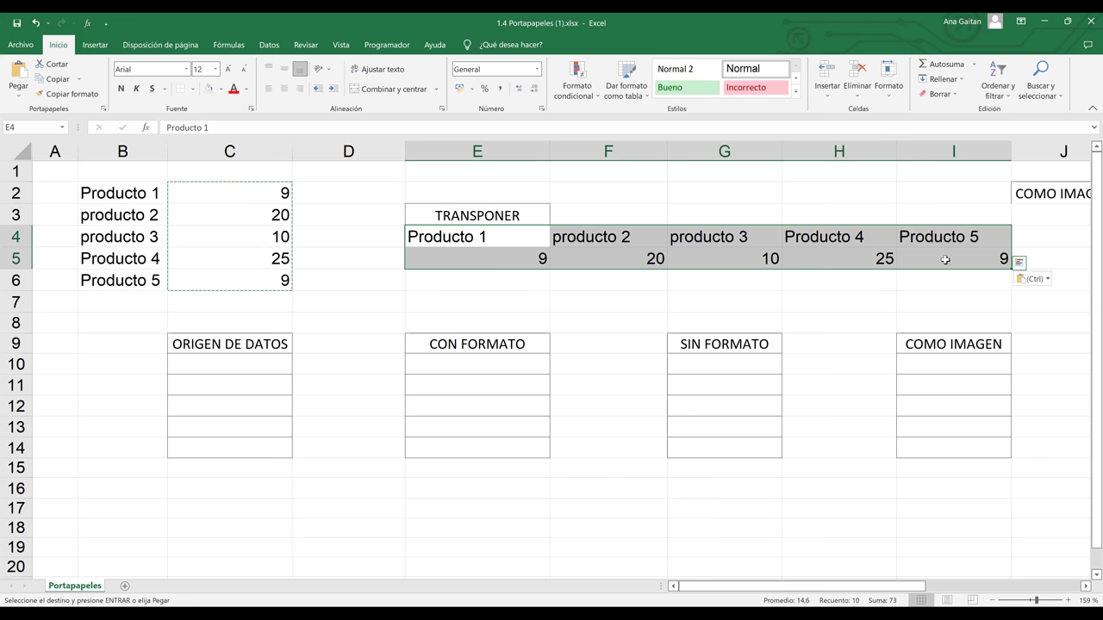
key(Delete)
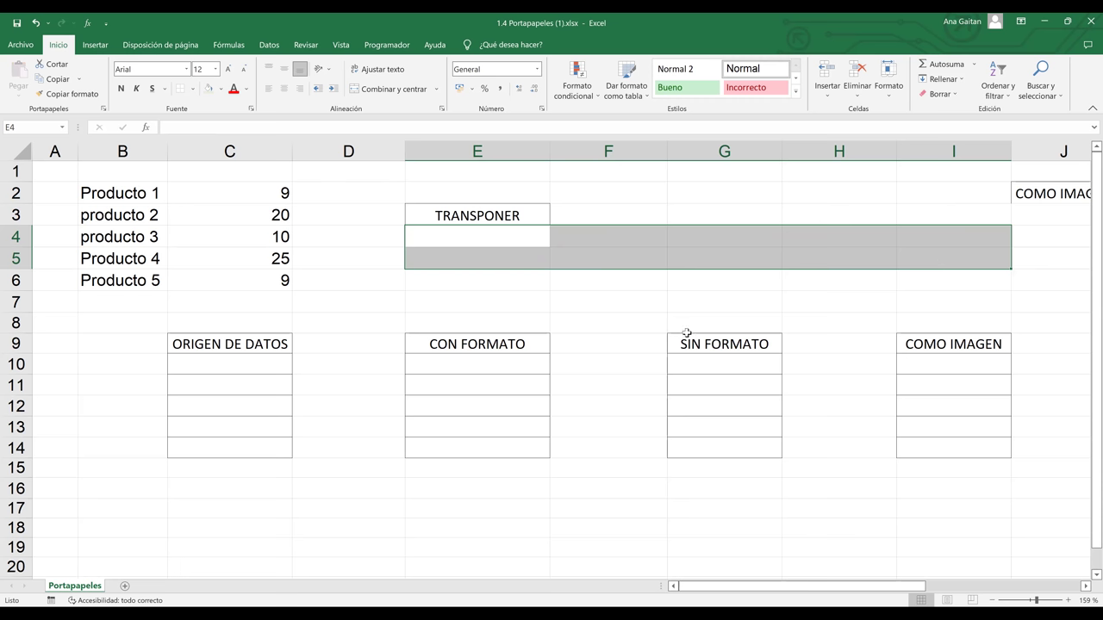
click(647, 328)
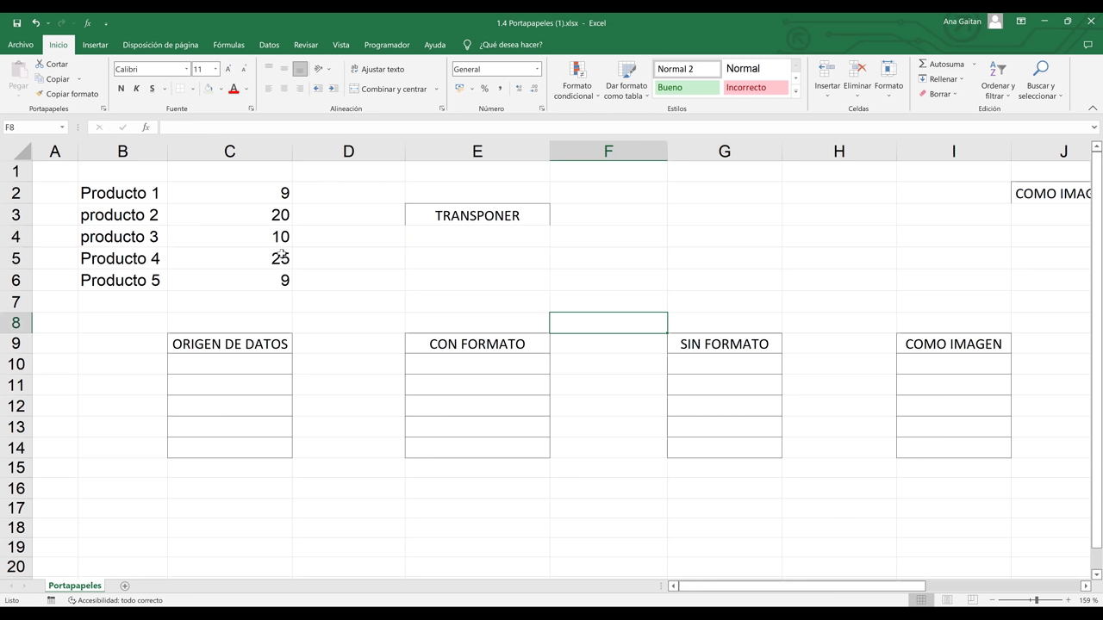
Copy the product names and quantities in B2:C6 together and paste them transposed starting at E4 under TRANSPONER.
drag(122, 202, 221, 276)
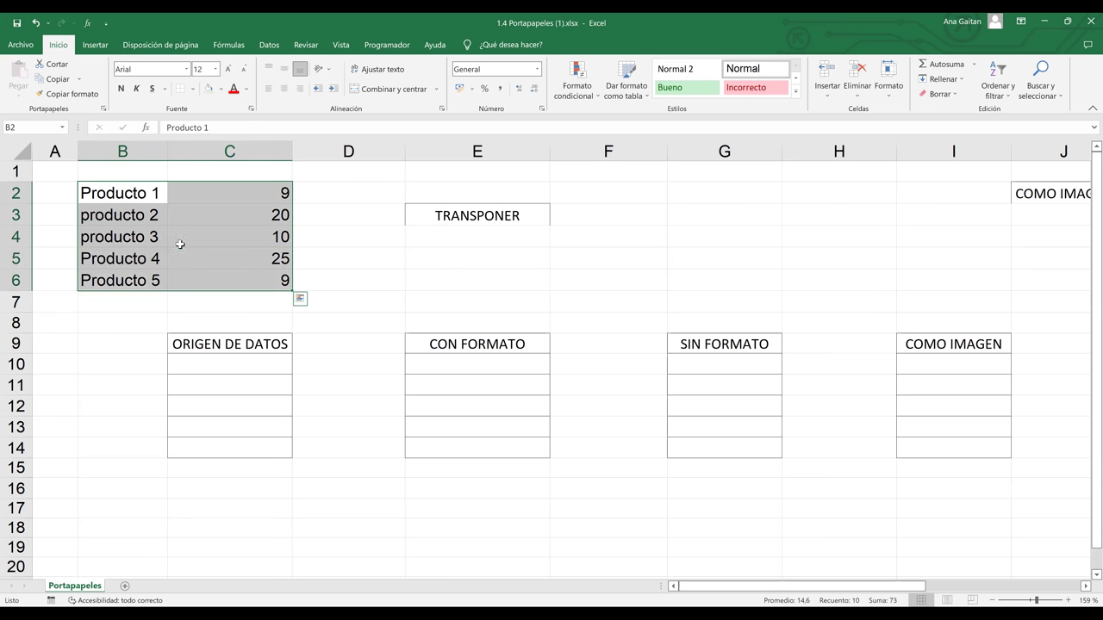
right_click(179, 243)
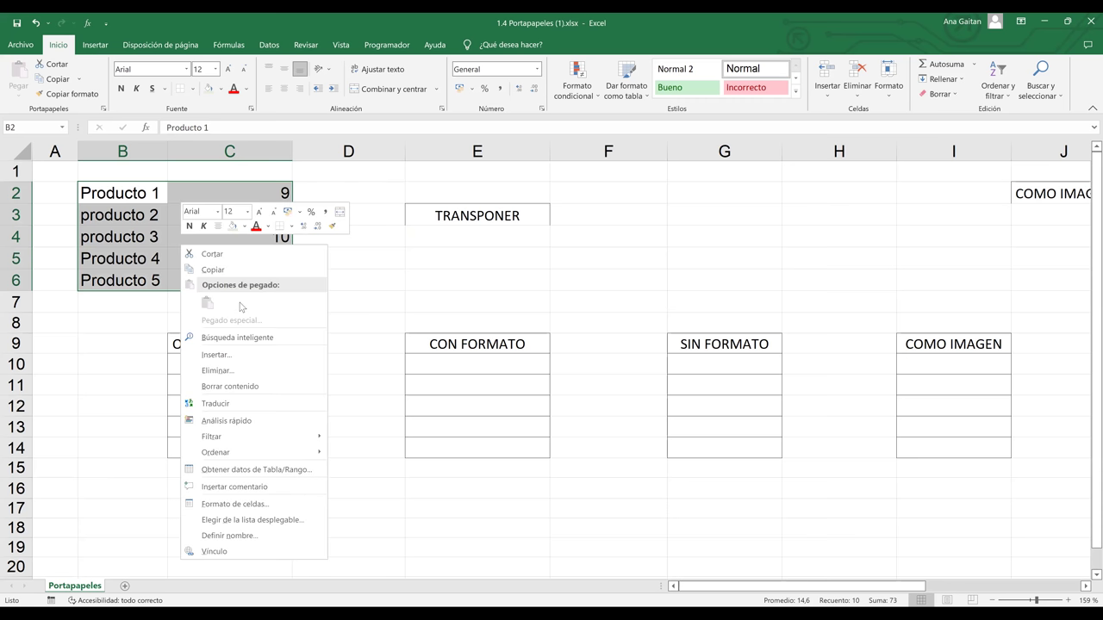
key(Down)
key(Down)
key(Return)
right_click(414, 233)
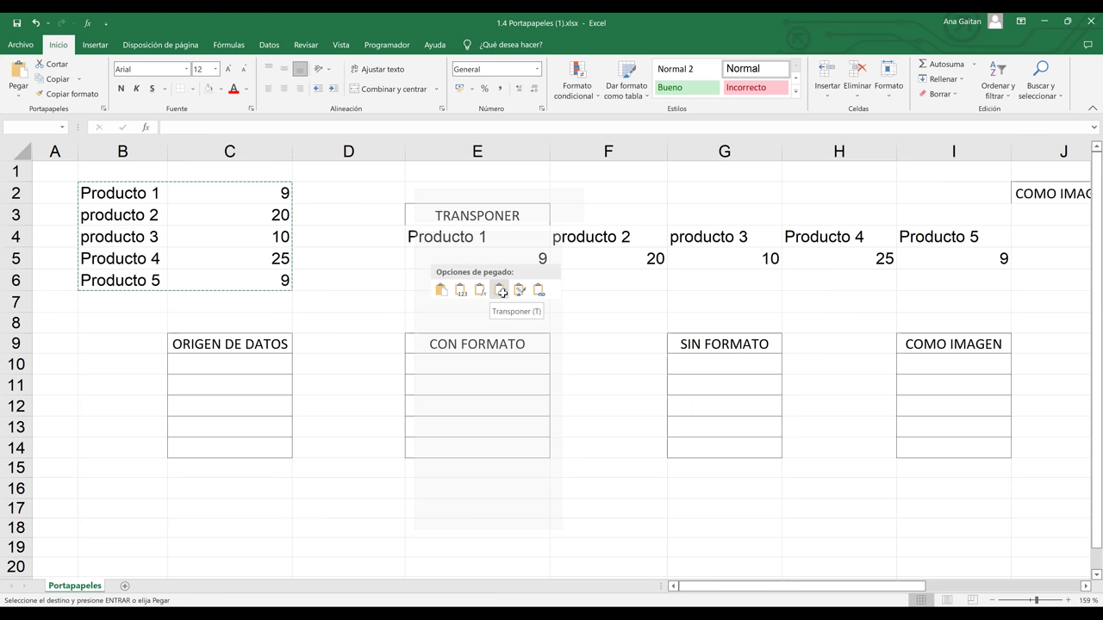
click(501, 293)
click(502, 295)
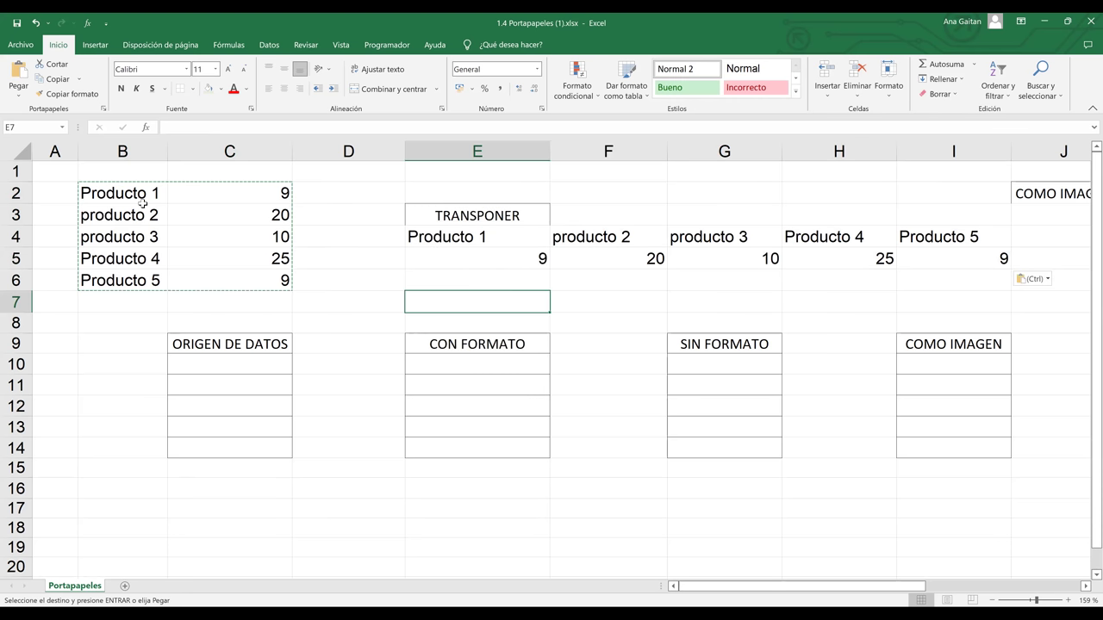
Compare the original names in B2:B6 and quantities in C2:C6 with their transposed counterparts in rows 4 and 5.
drag(139, 199, 138, 279)
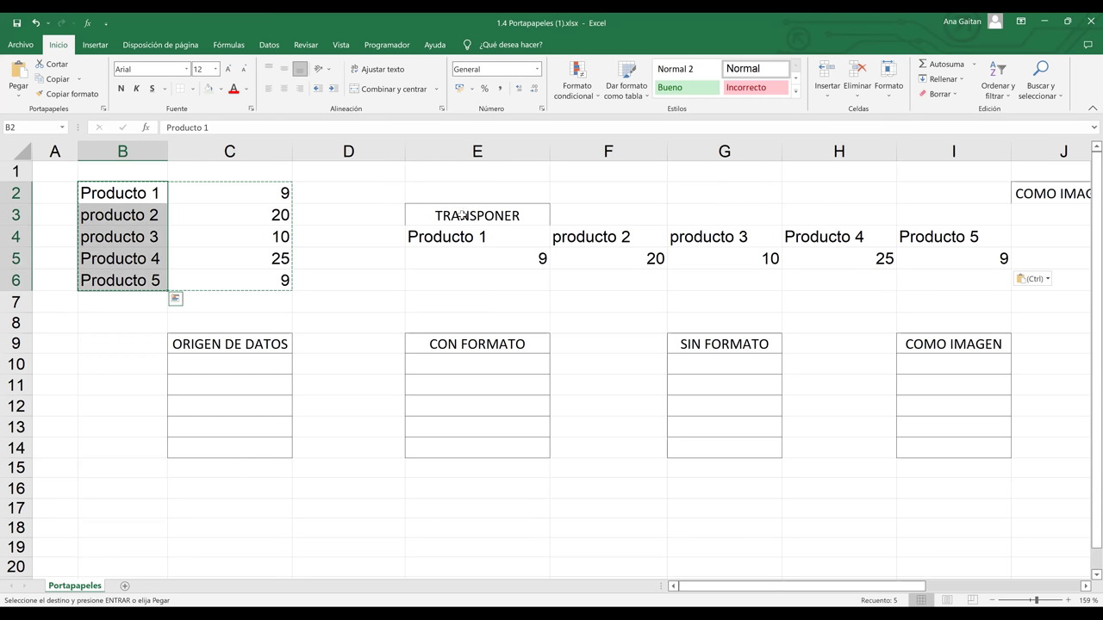
drag(463, 233, 907, 233)
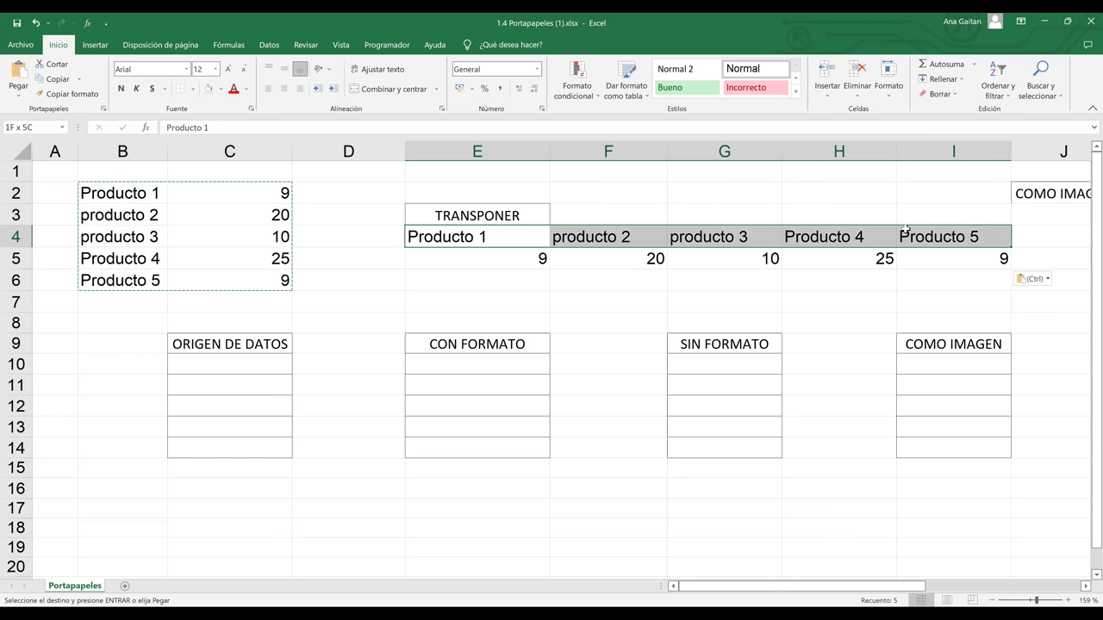
click(222, 183)
drag(224, 273, 226, 281)
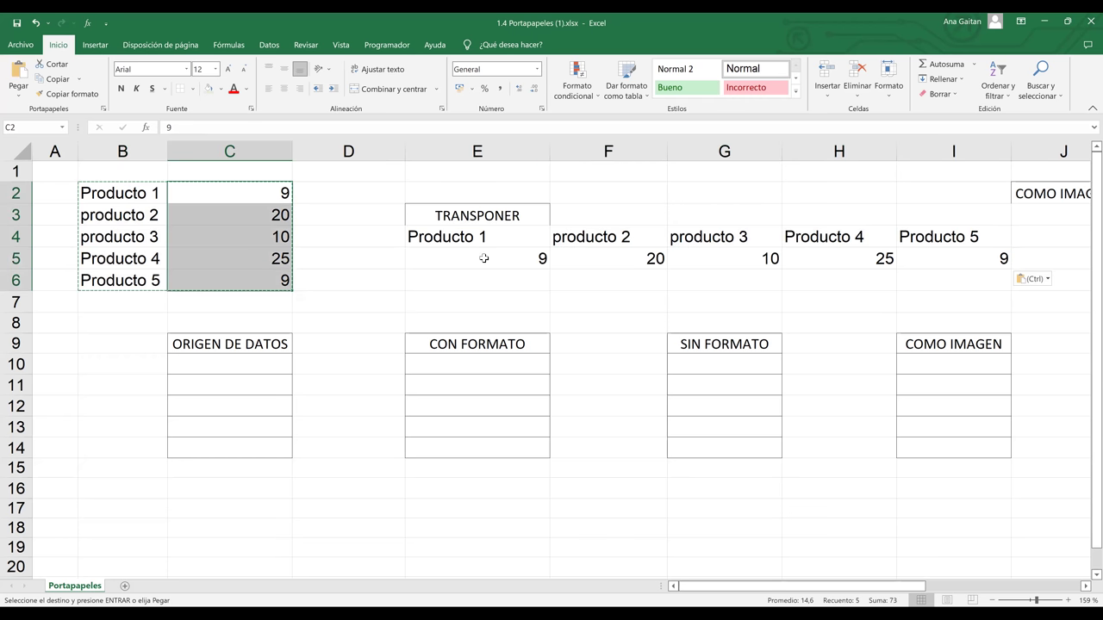
drag(485, 258, 919, 252)
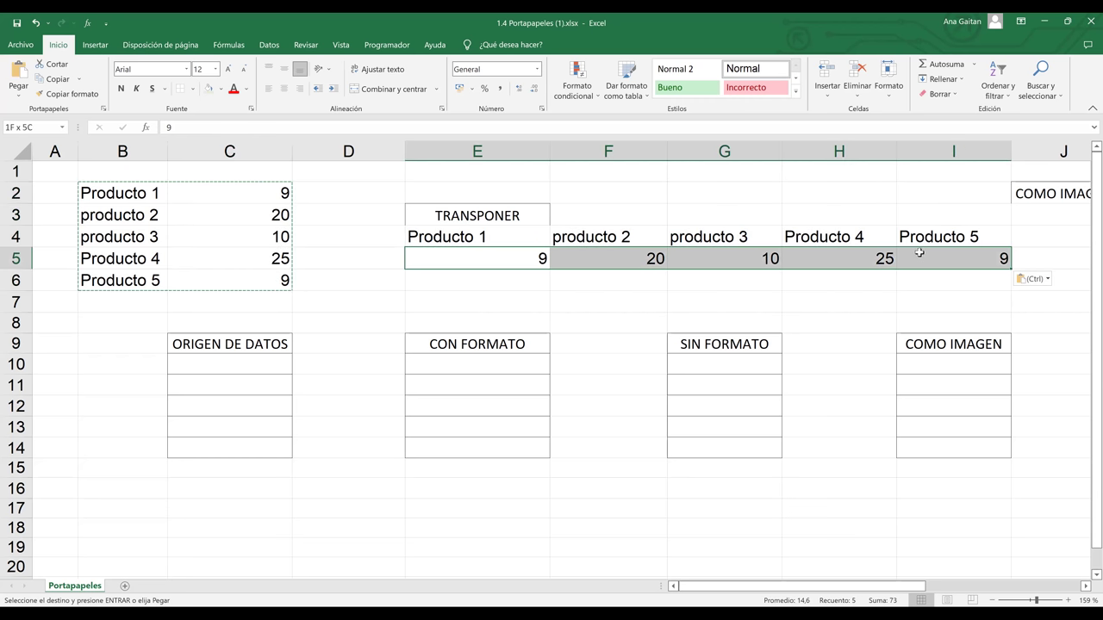
click(471, 238)
click(471, 259)
Clear the whole transposed table from E4:I5.
click(465, 242)
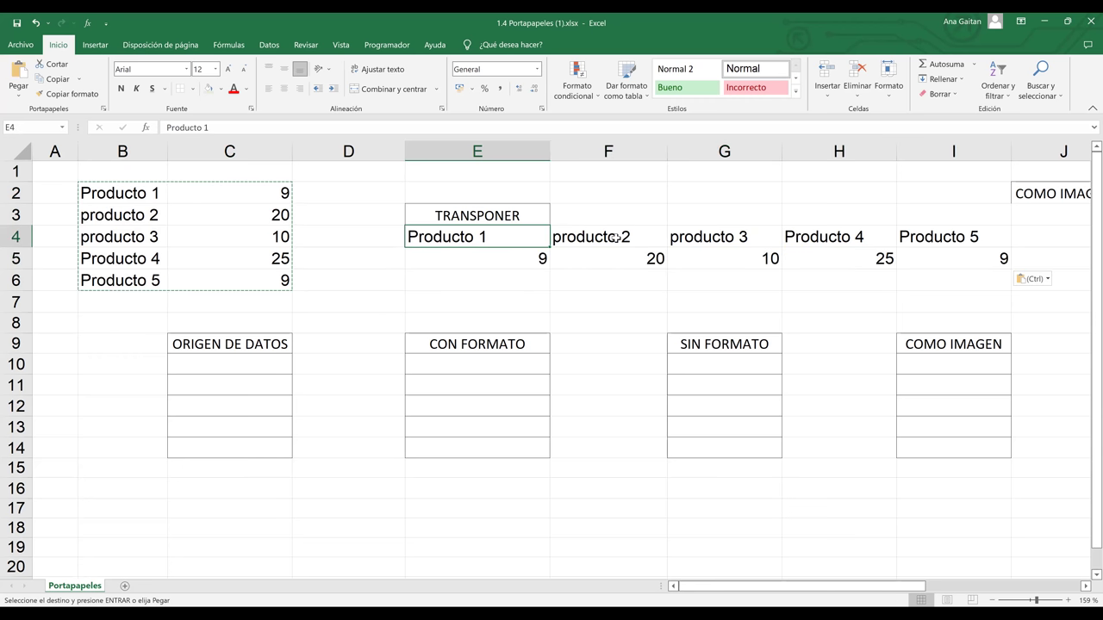
drag(624, 239, 879, 243)
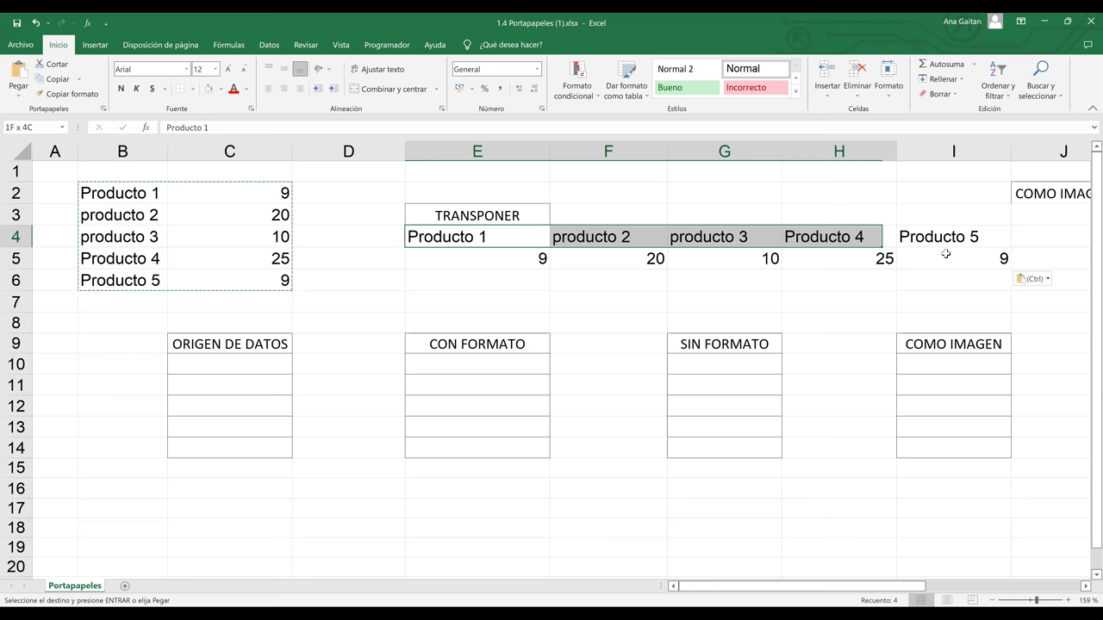
drag(945, 254, 945, 254)
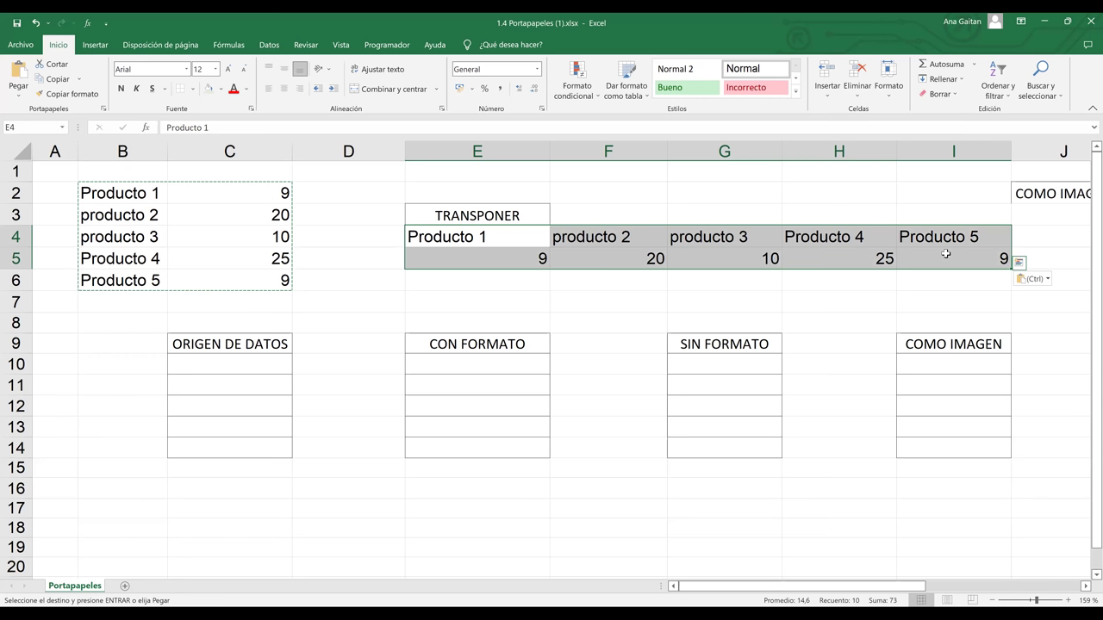
key(BackSpace)
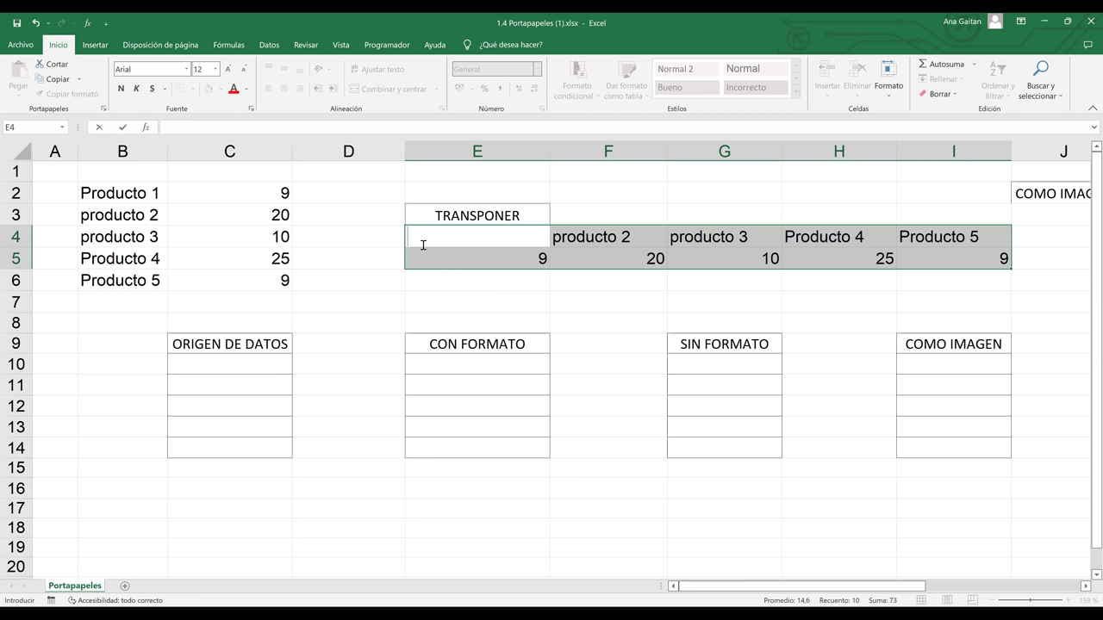
click(344, 242)
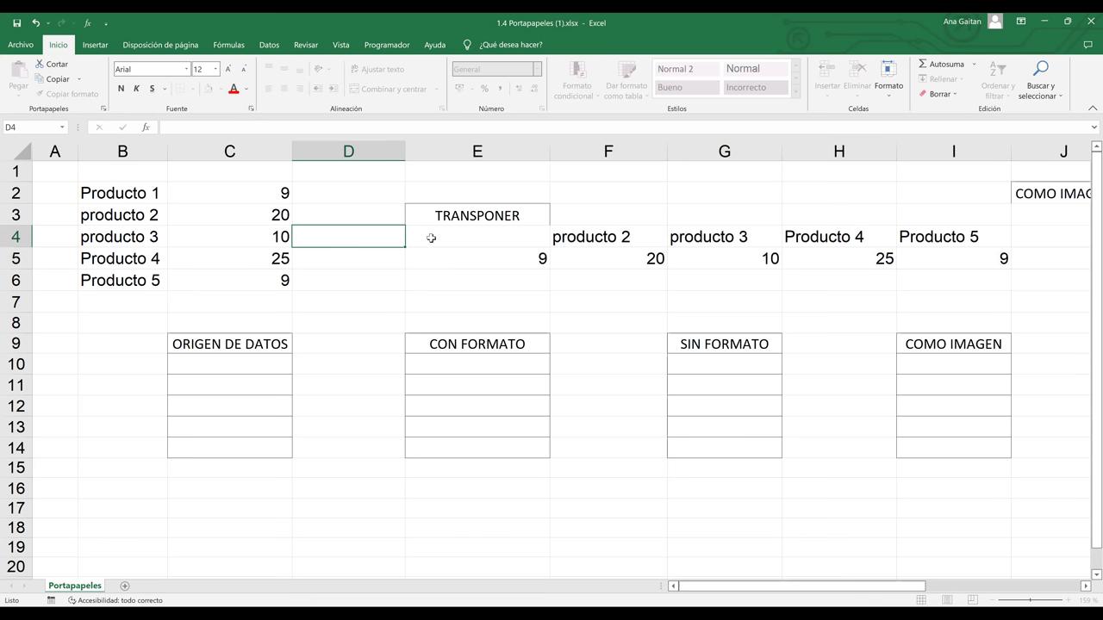
drag(429, 232, 942, 269)
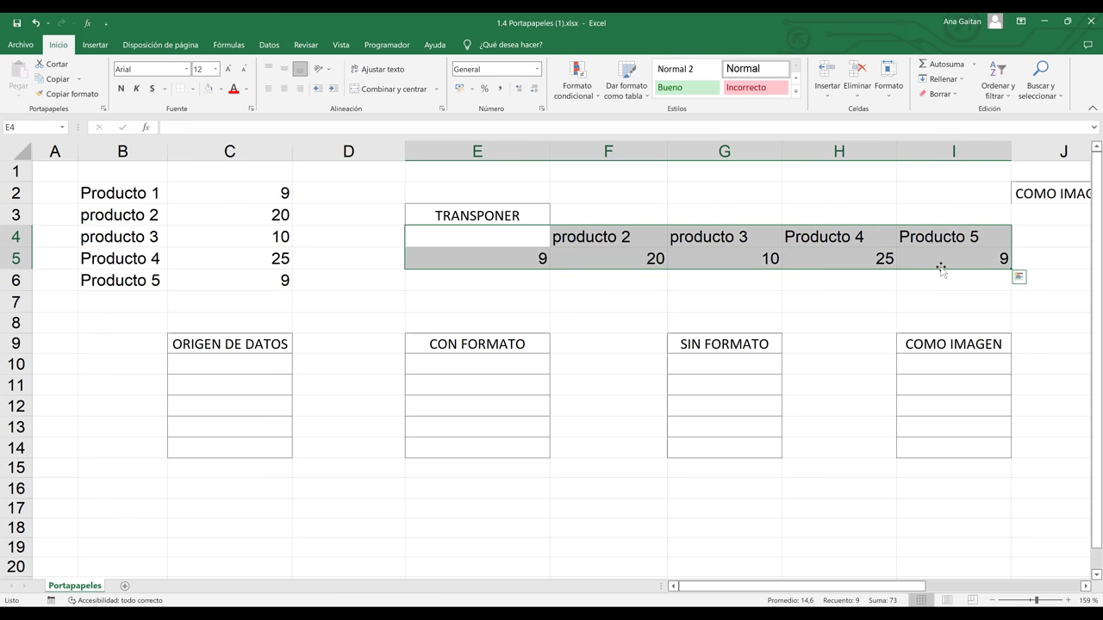
key(Delete)
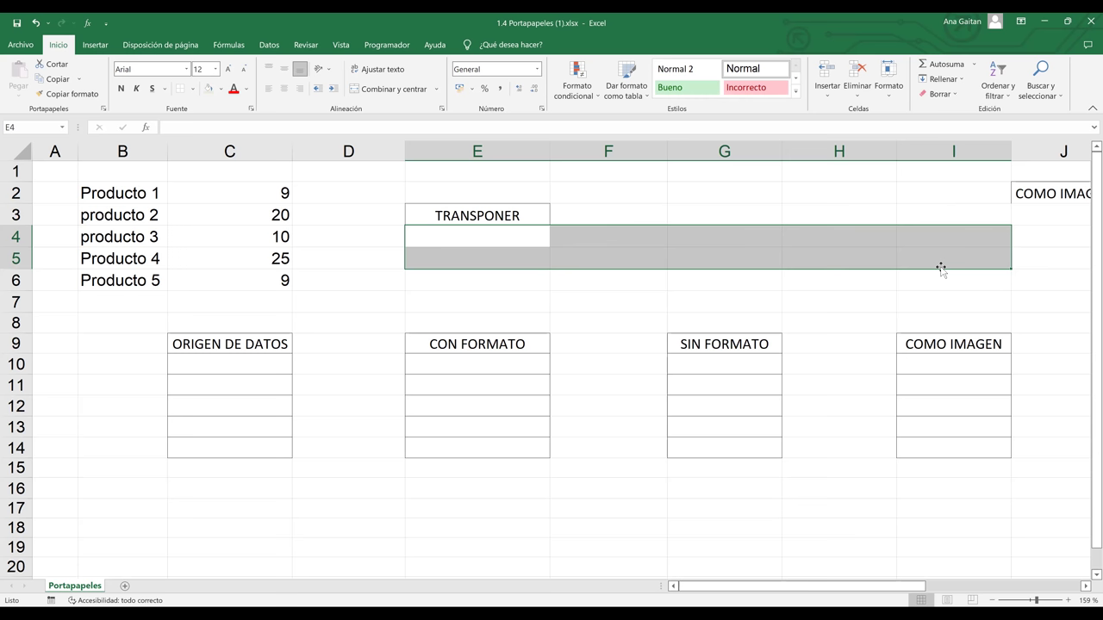
click(609, 258)
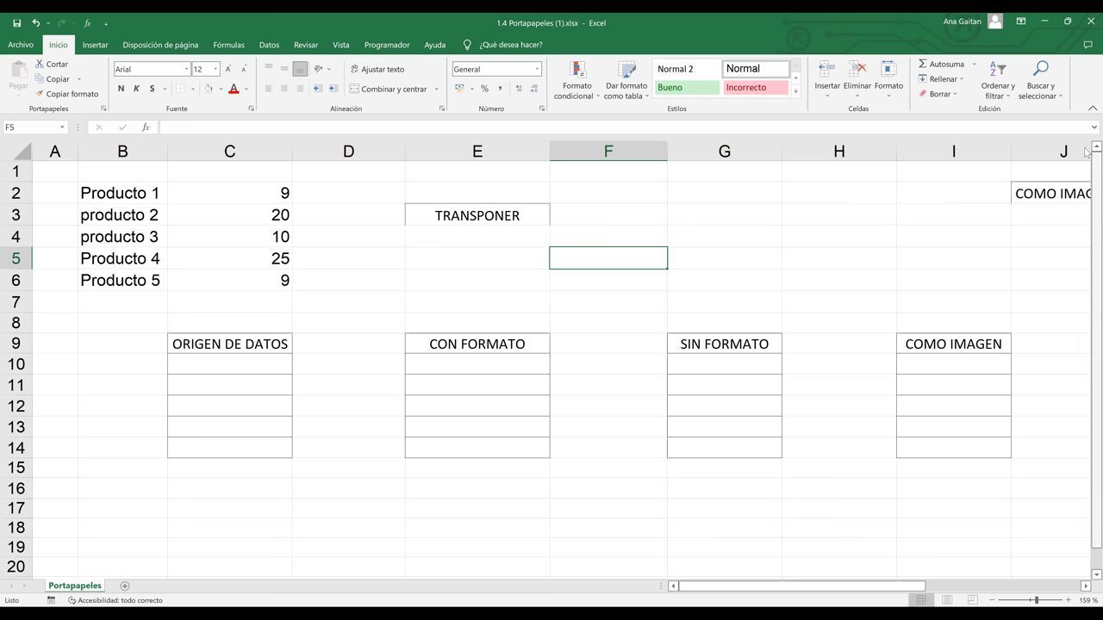
Add the headings Producto in B1 and Cantidades in C1 above the product table.
click(118, 176)
text(Pro)
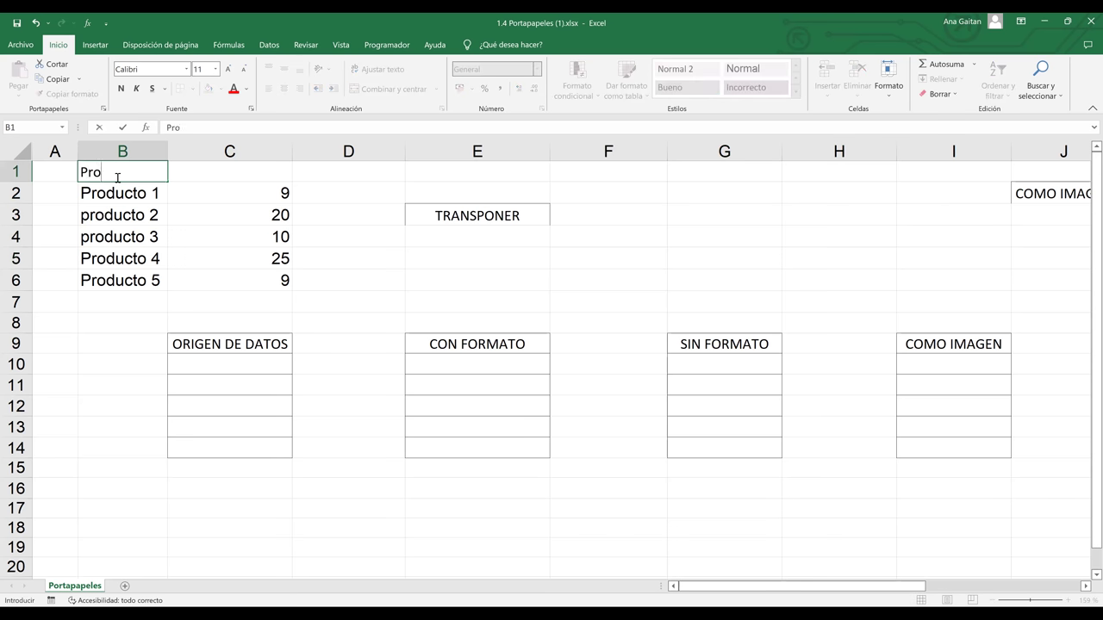
text(ducto)
click(197, 169)
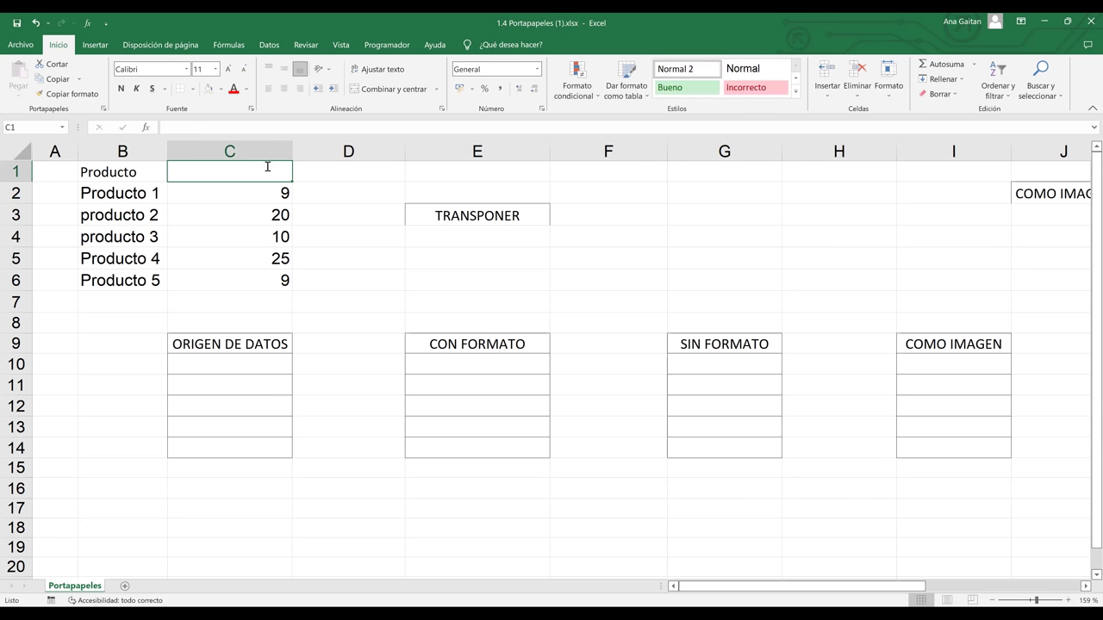
text(Cantidades)
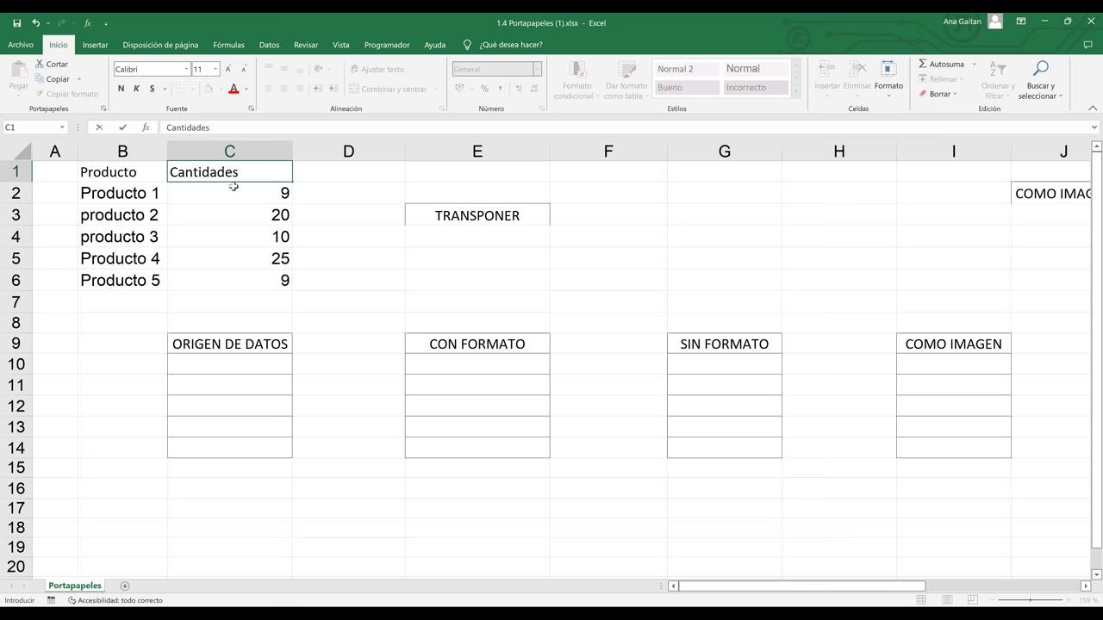
key(Tab)
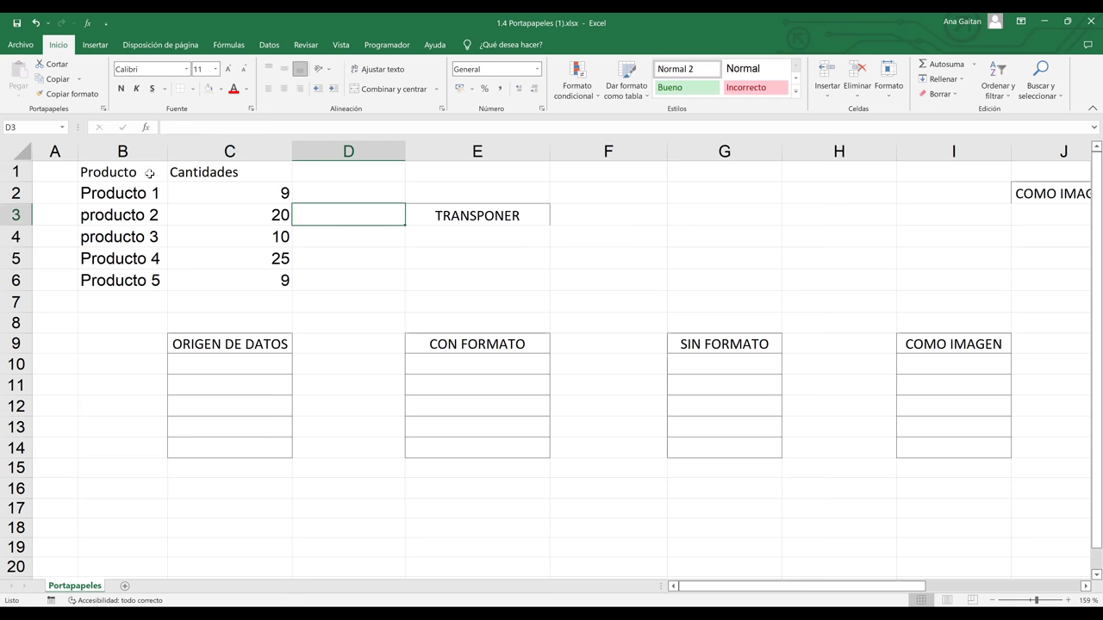
Apply all borders to the product table in B1:C6, including the heading row.
click(142, 172)
drag(233, 209, 243, 280)
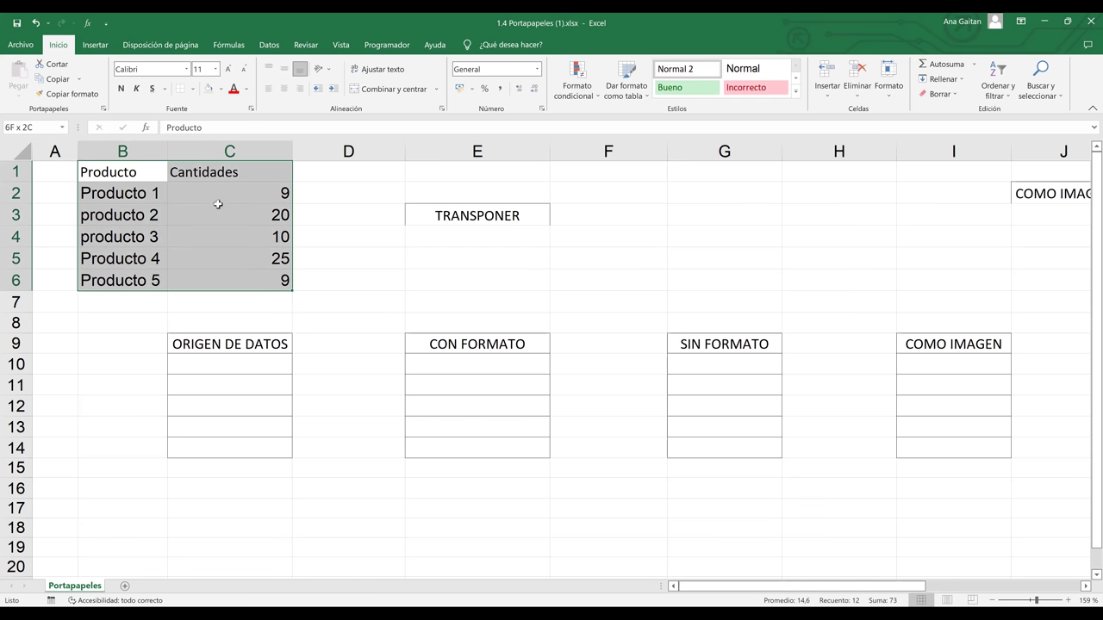
click(188, 88)
click(217, 203)
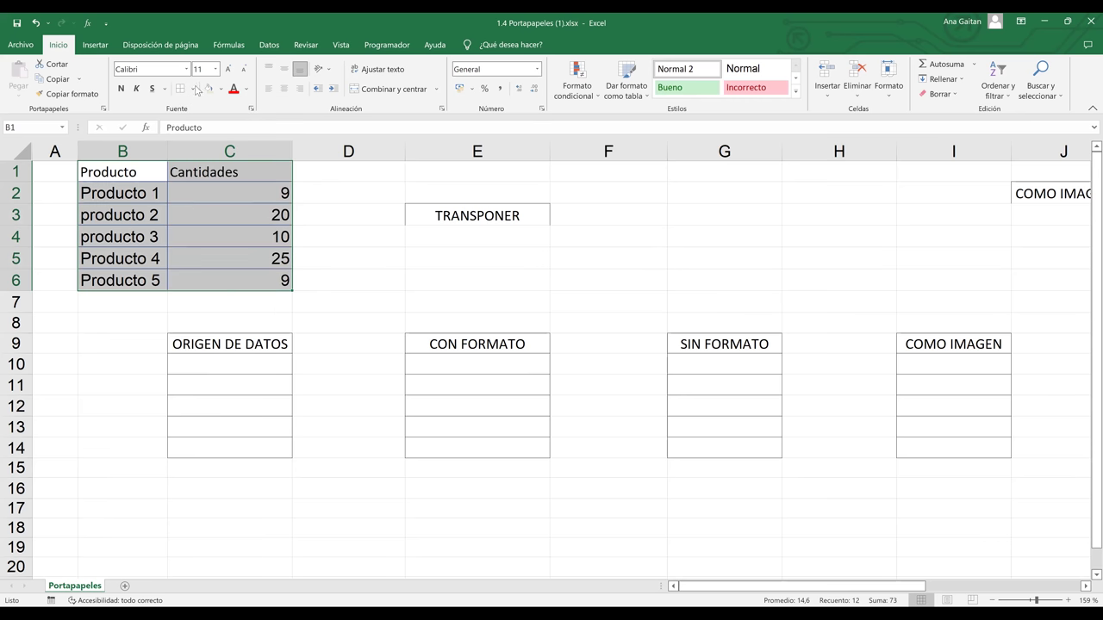
Choose a thicker solid border line style and reapply all borders to the table in B1:C6.
click(193, 88)
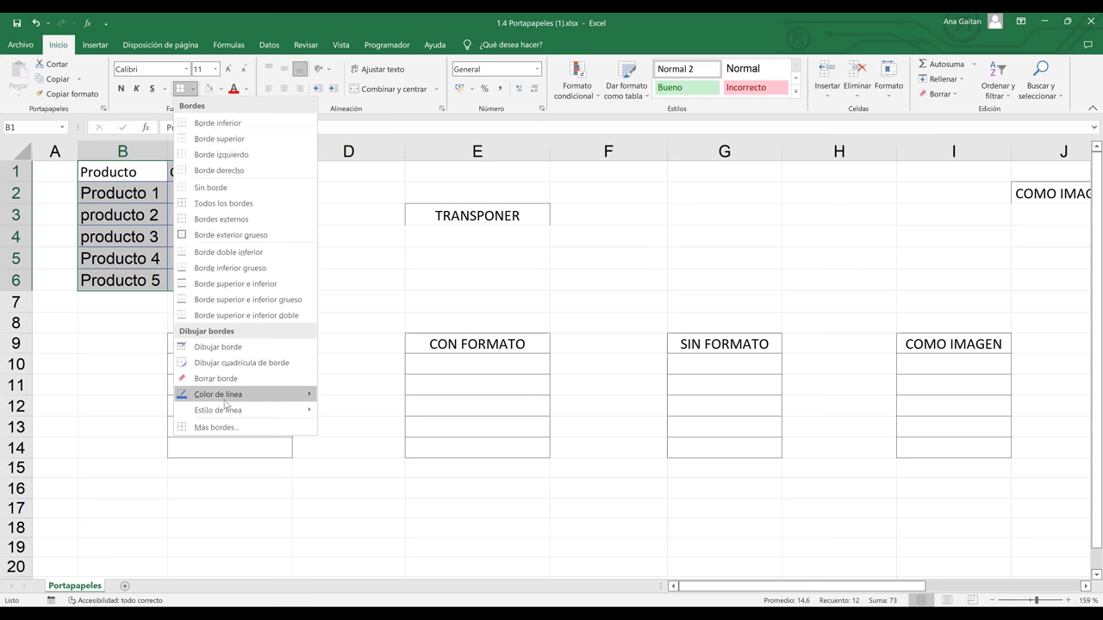
mouse_move(207, 399)
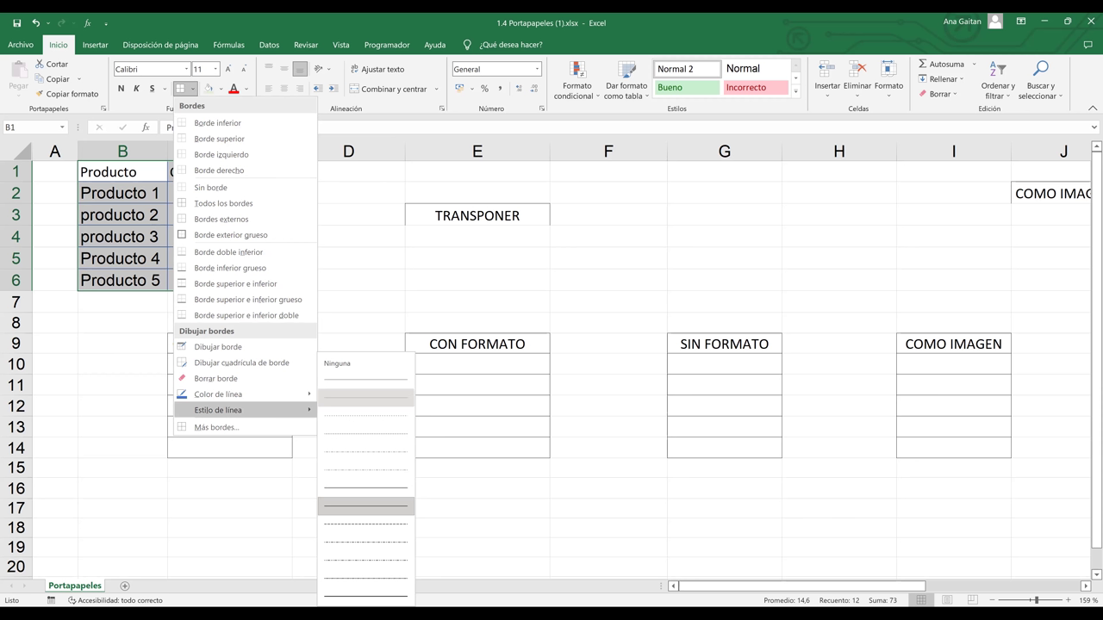
click(365, 597)
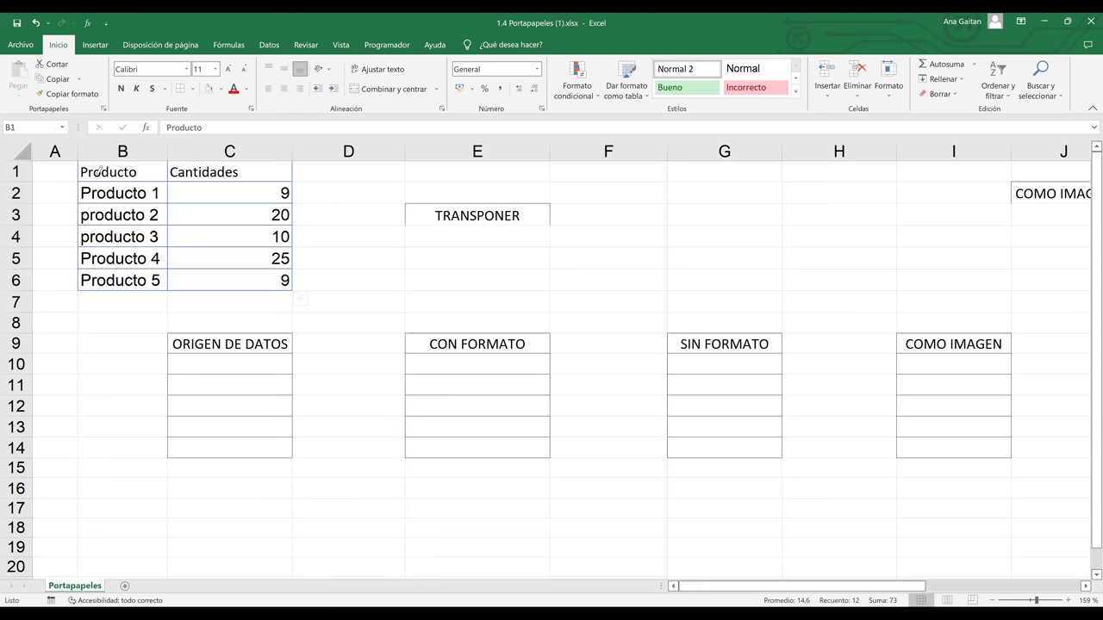
key(shift+Down)
key(shift+Down)
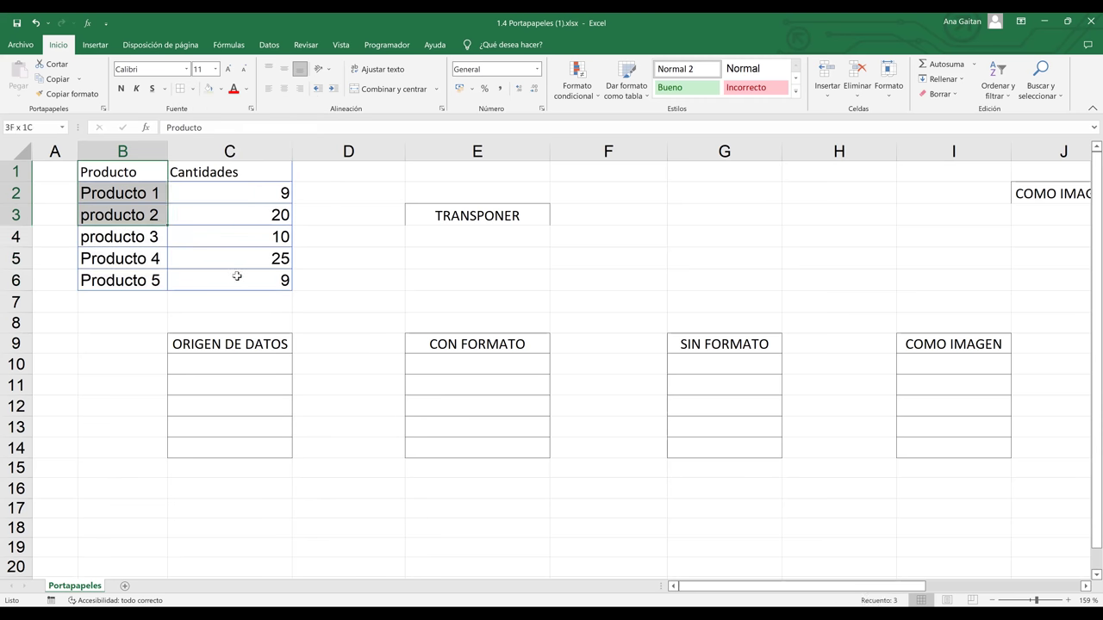
key(ctrl+a)
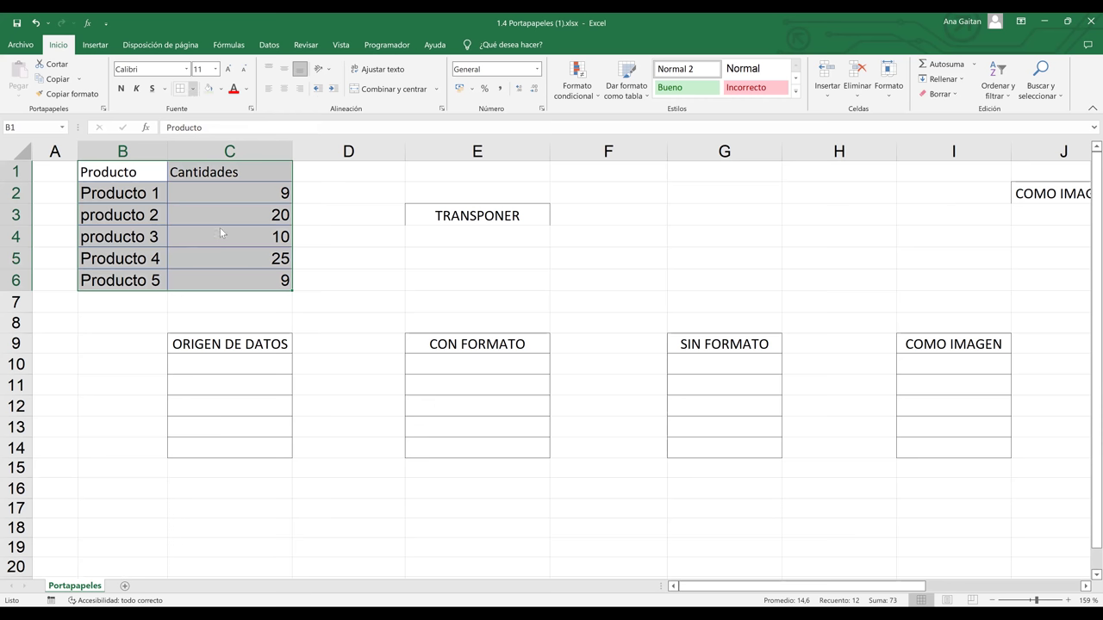
click(193, 88)
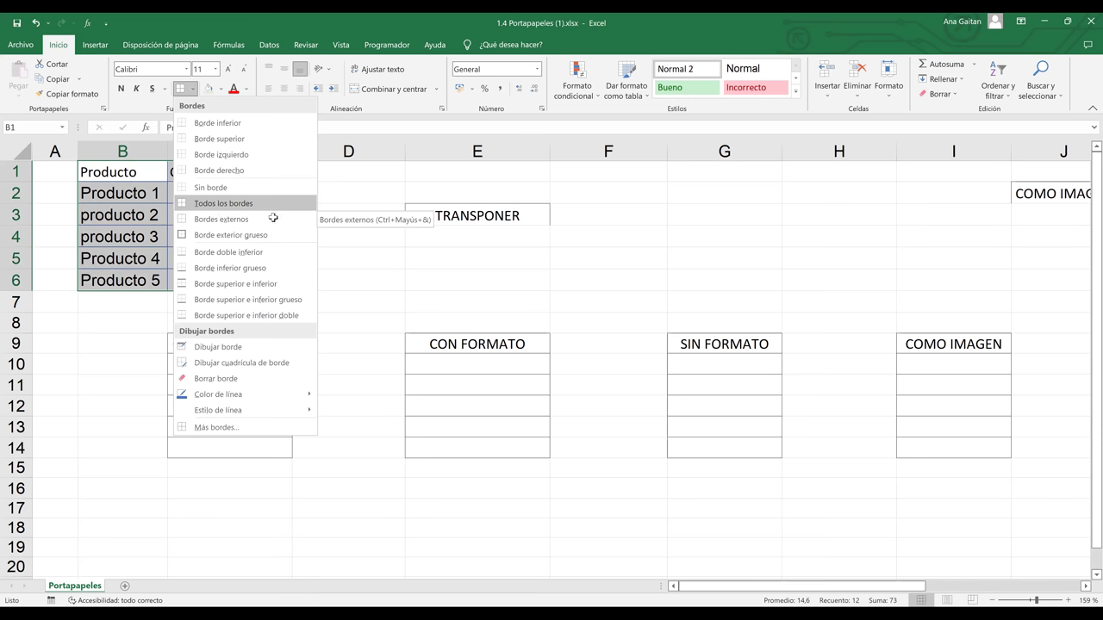
click(327, 244)
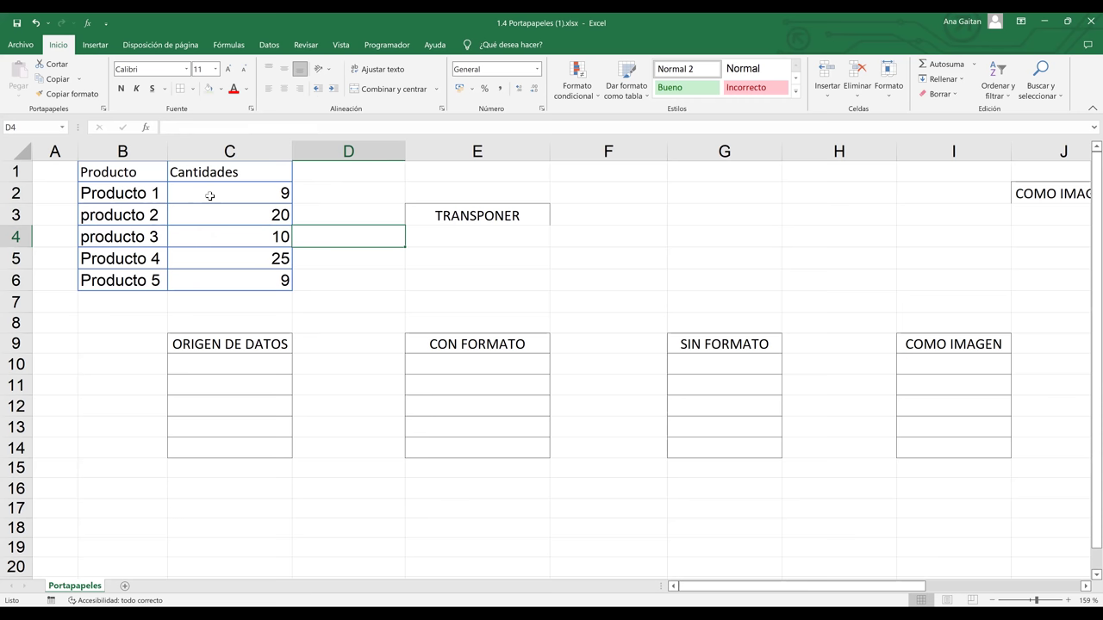
Set the font of the Producto and Cantidades headings in B1:C1 to Aharoni.
click(209, 197)
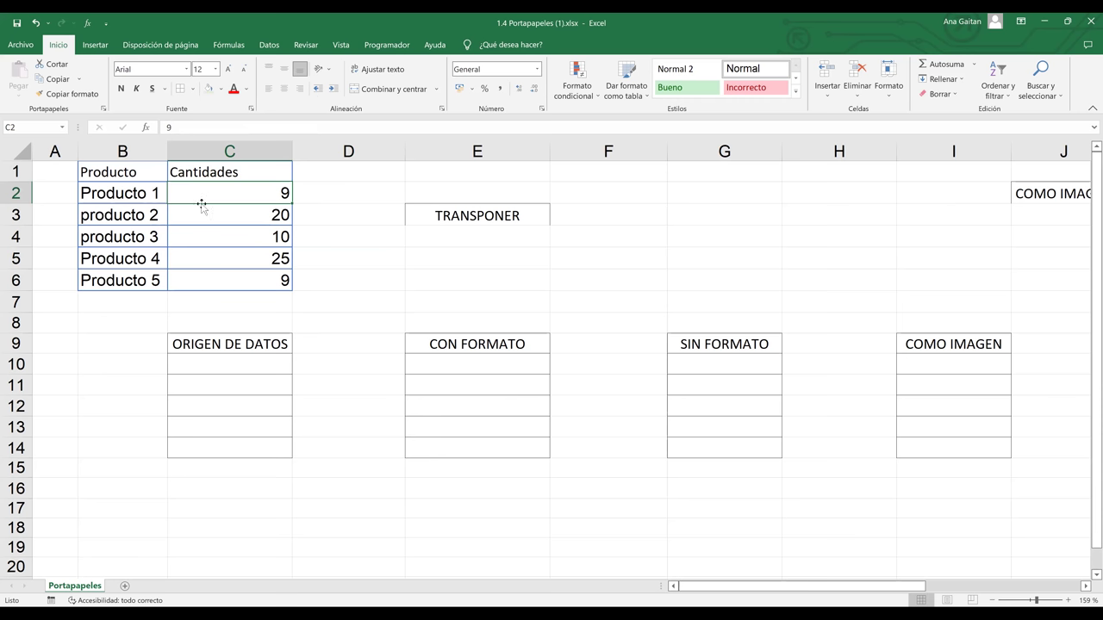
click(182, 216)
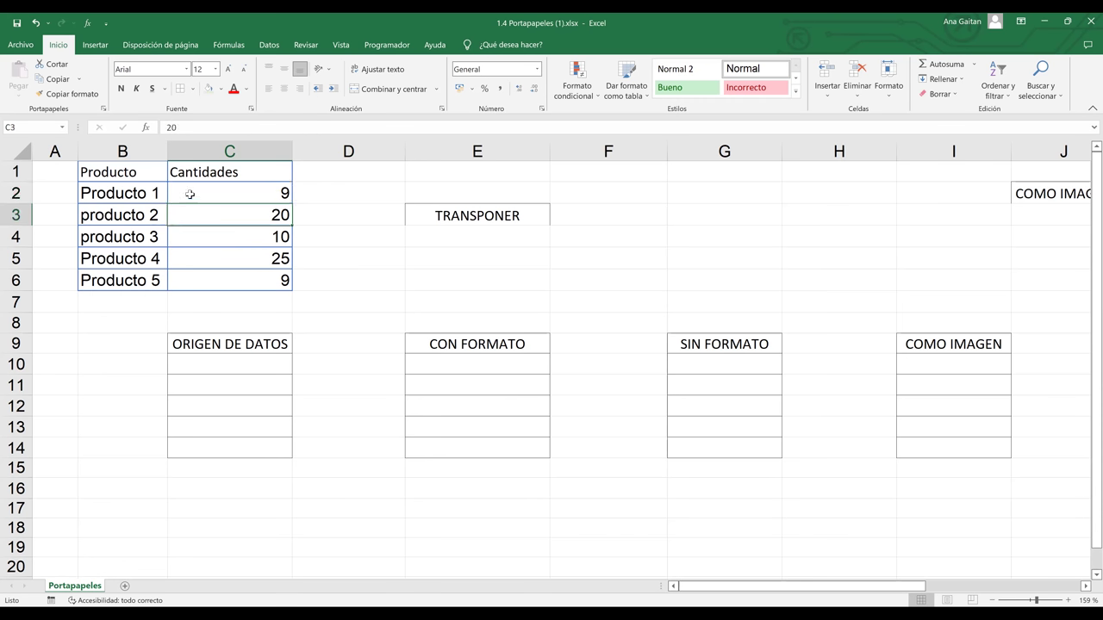
click(194, 185)
click(198, 175)
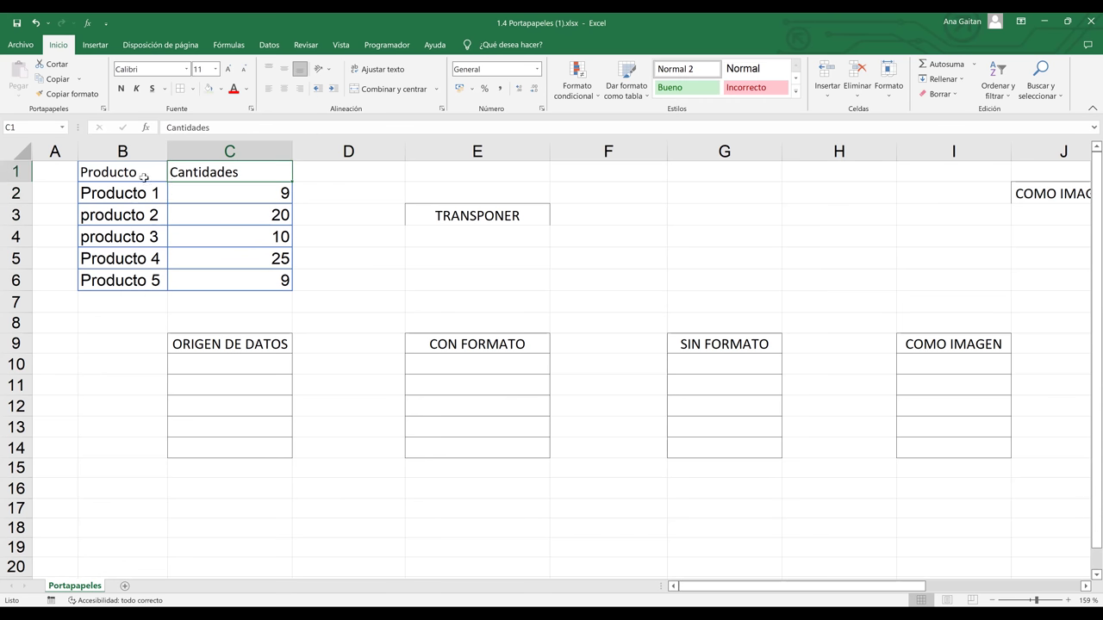
click(130, 175)
drag(192, 174, 193, 173)
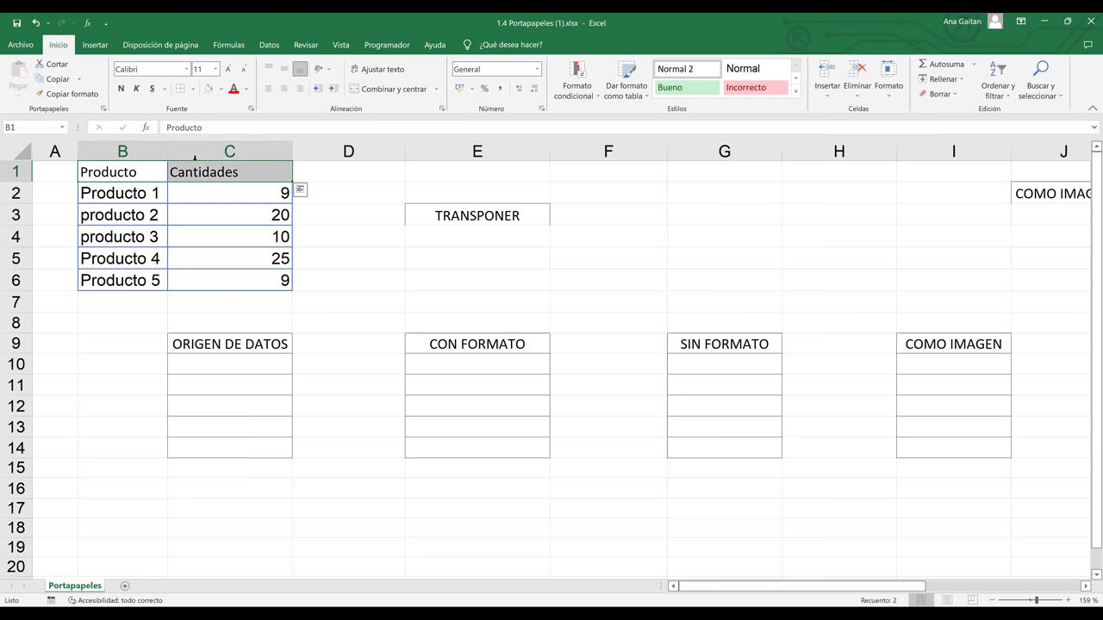
click(185, 69)
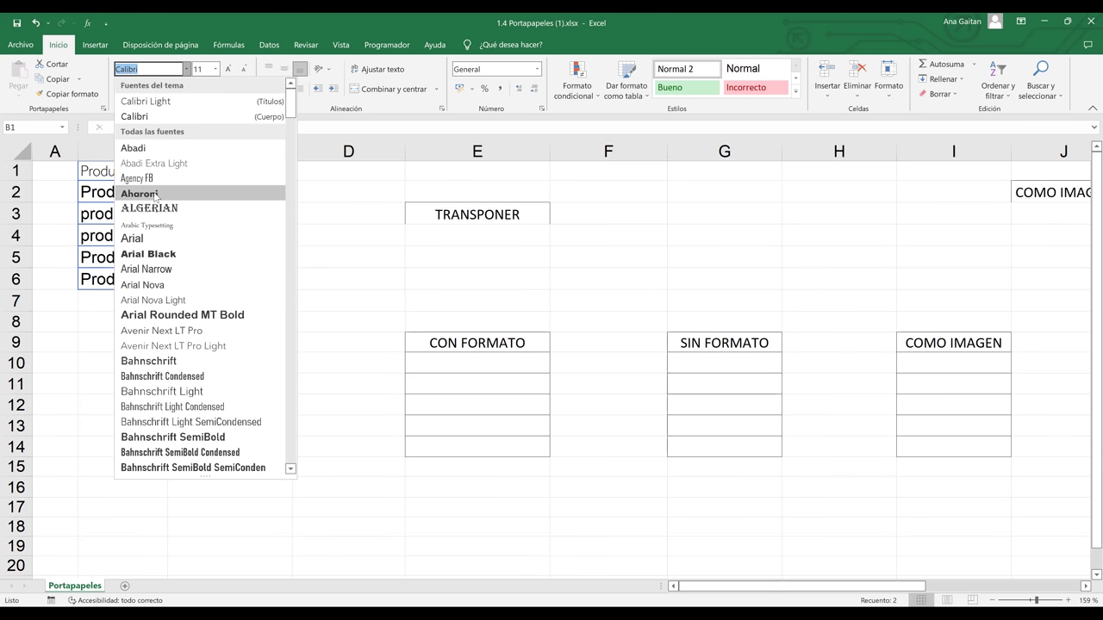
click(154, 193)
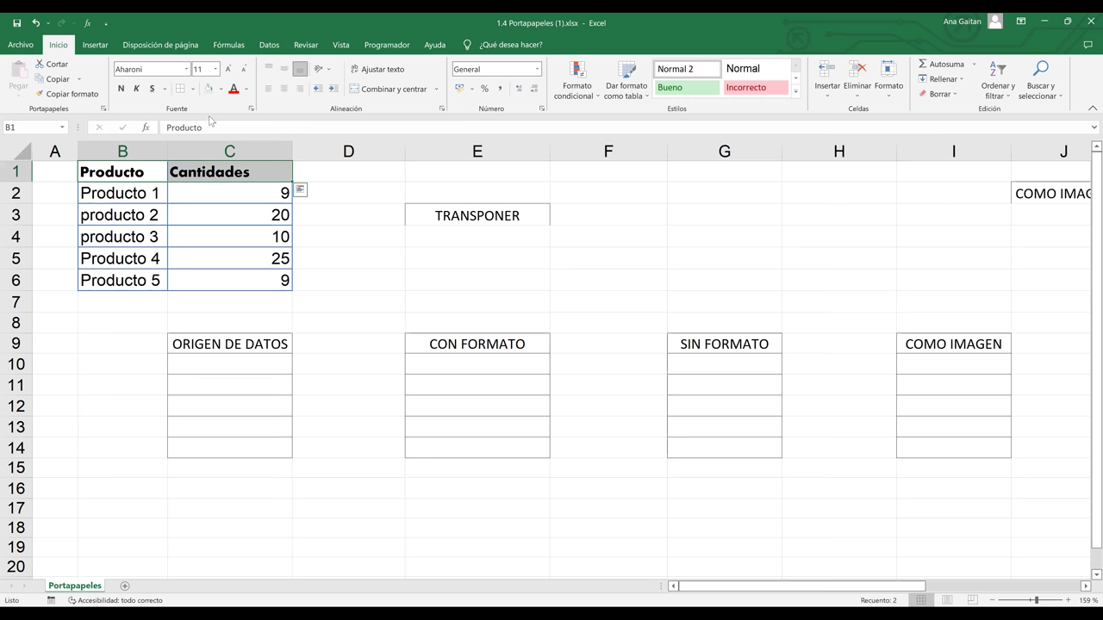
Centre the Producto and Cantidades headings in B1:C1 and fill both cells with light green.
click(284, 88)
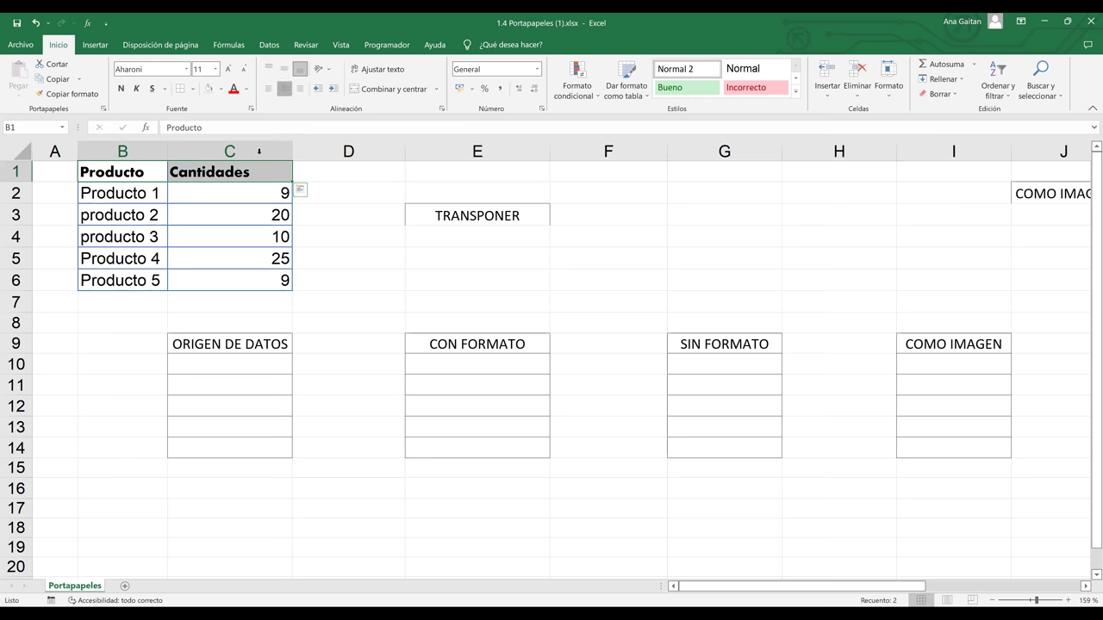
click(244, 213)
click(327, 251)
drag(155, 170, 233, 172)
click(207, 89)
click(327, 240)
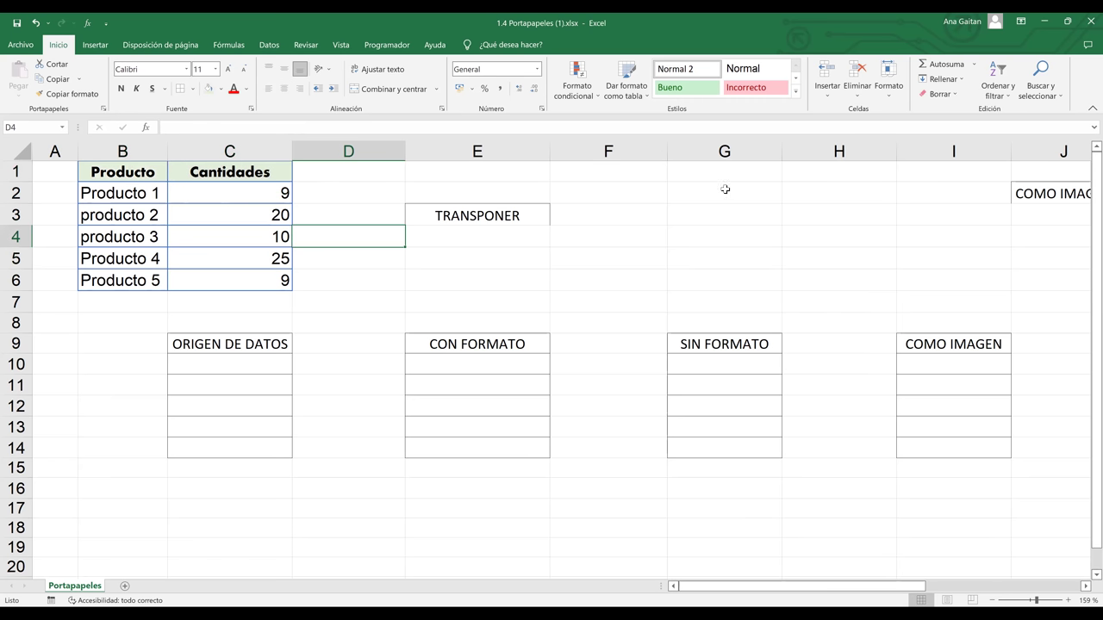
click(199, 356)
click(439, 367)
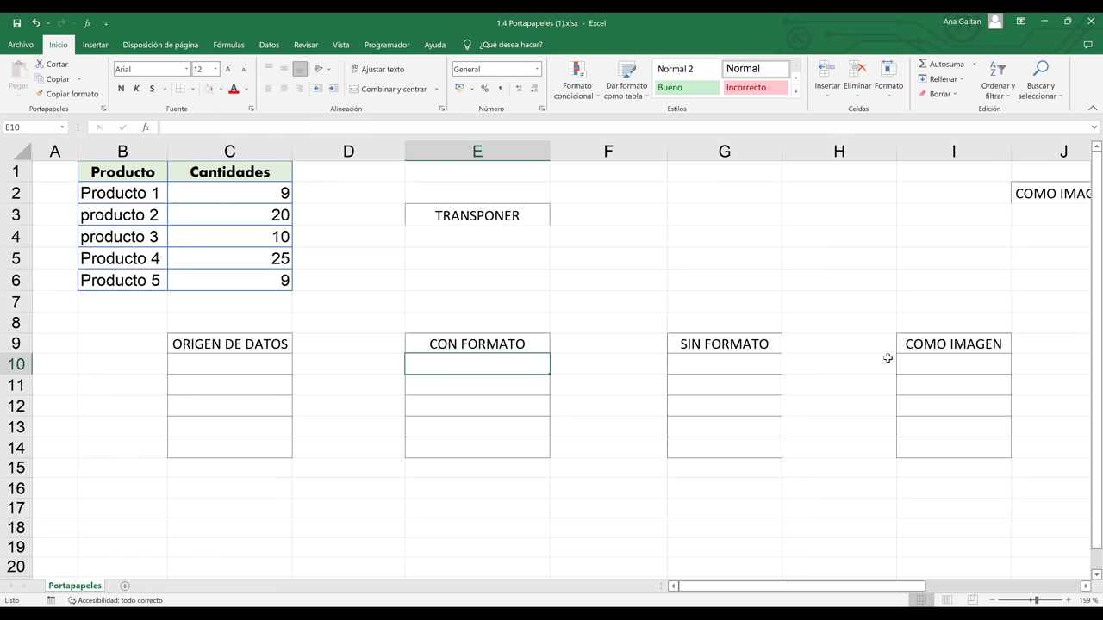
click(943, 367)
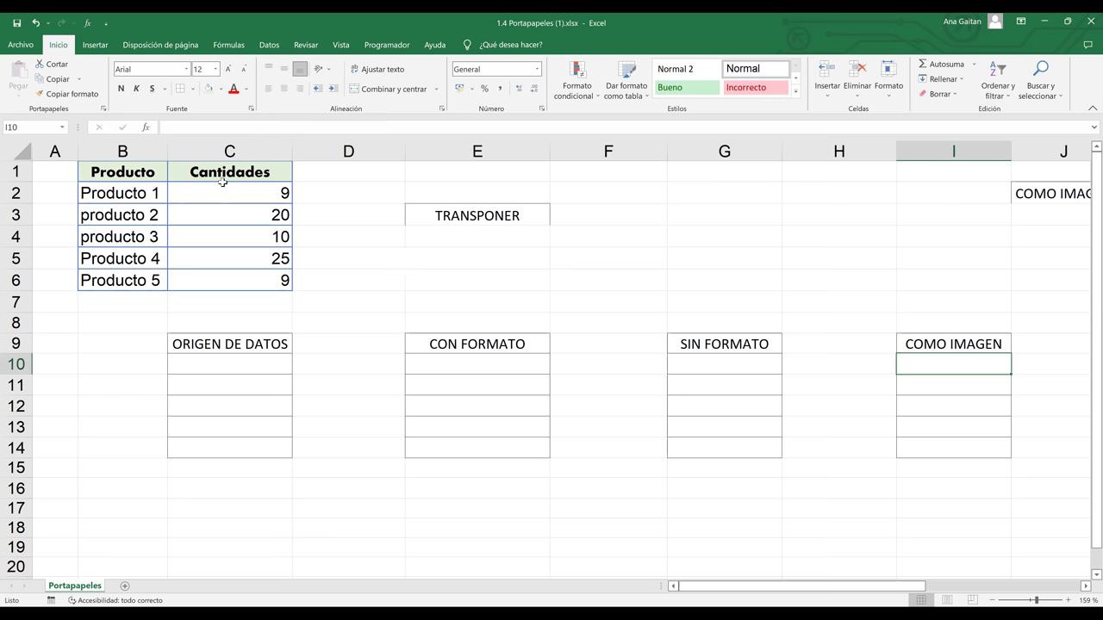
Copy the formatted product table B1:C6 and paste it transposed at E4 under TRANSPONER.
drag(152, 175, 228, 275)
key(ctrl+c)
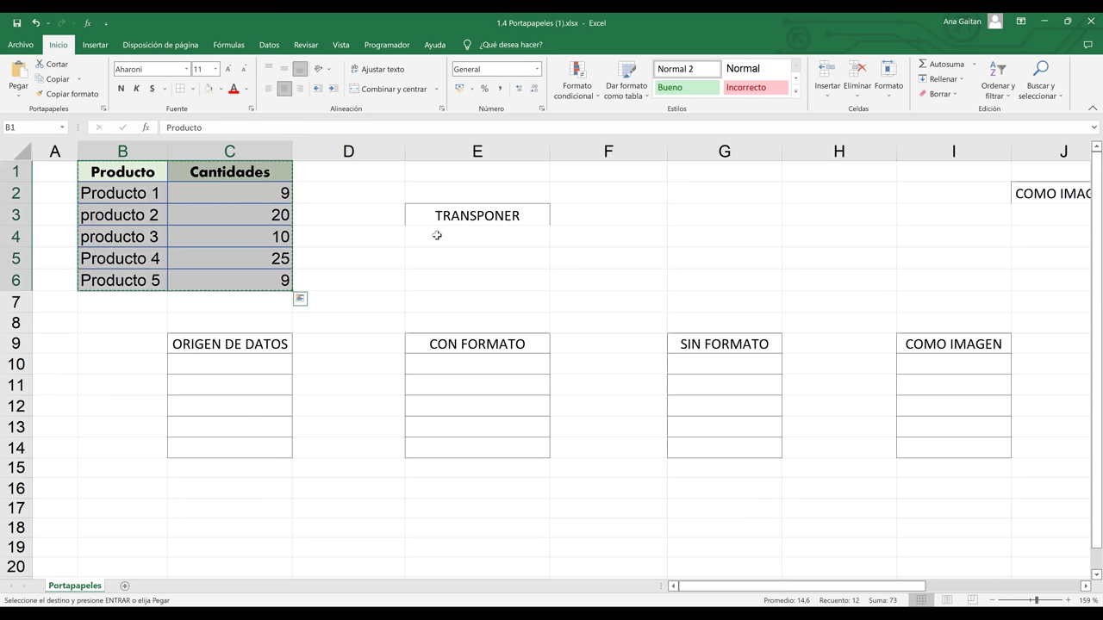
click(436, 234)
key(shift+F10)
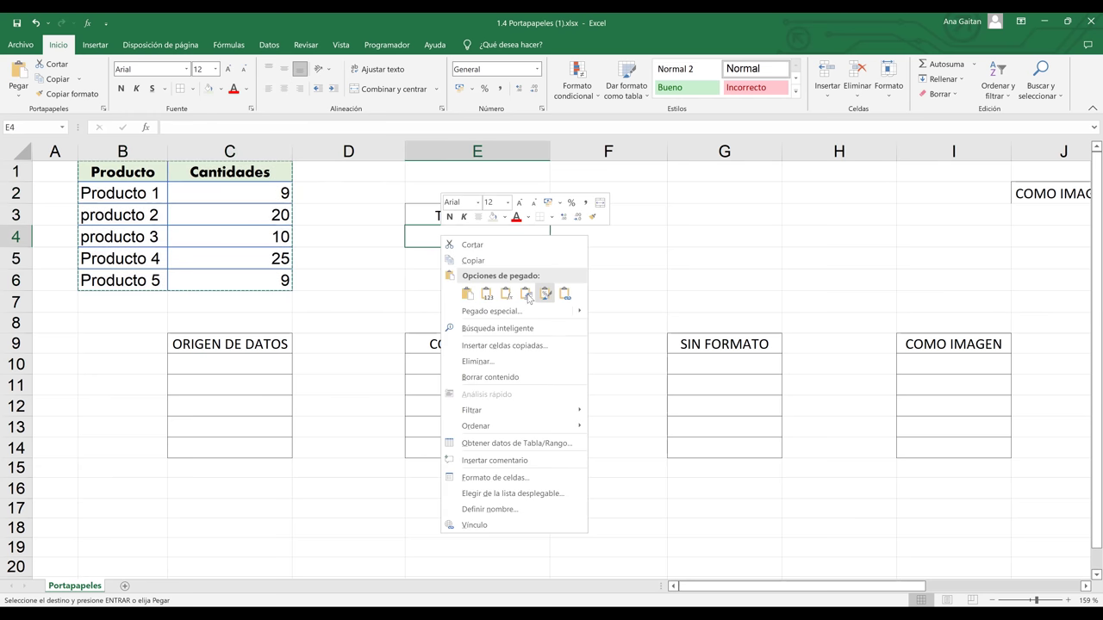
click(528, 297)
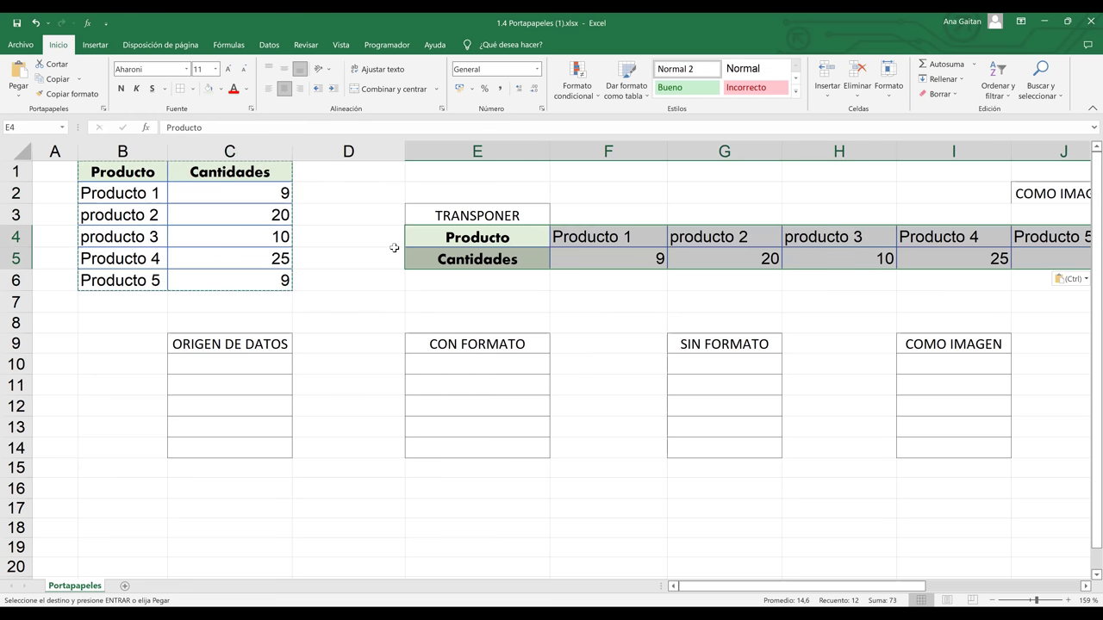
click(548, 287)
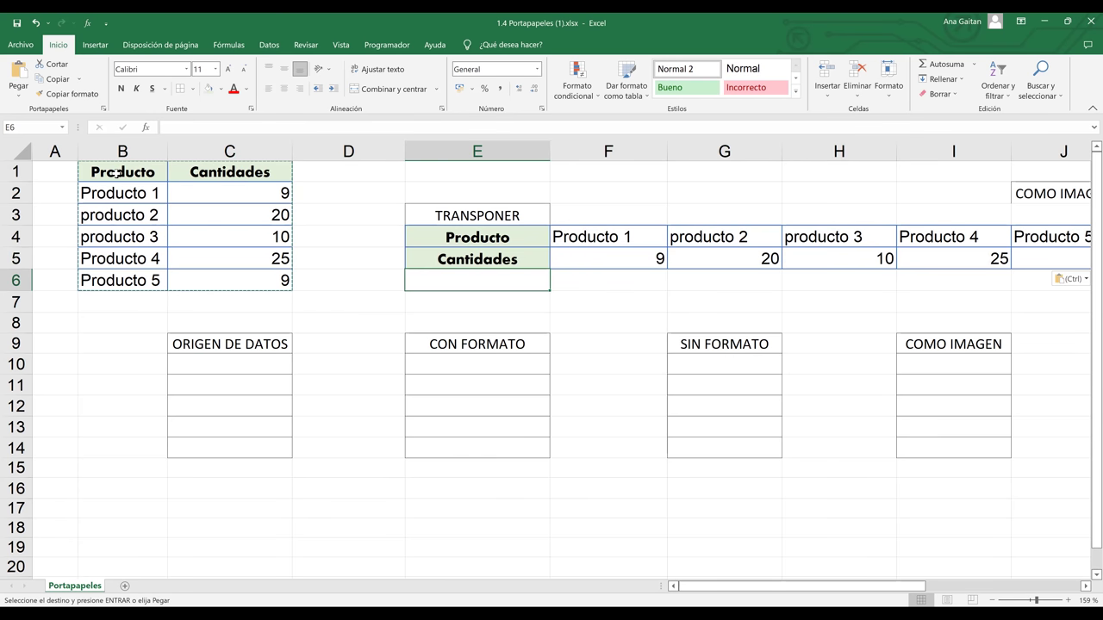
right_click(118, 173)
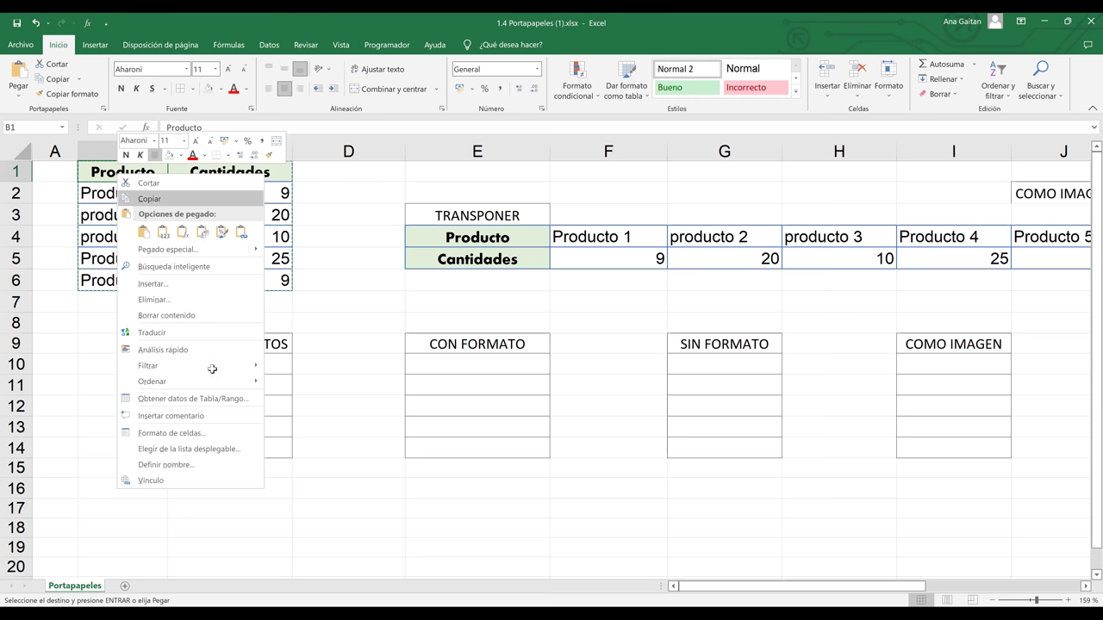
click(212, 369)
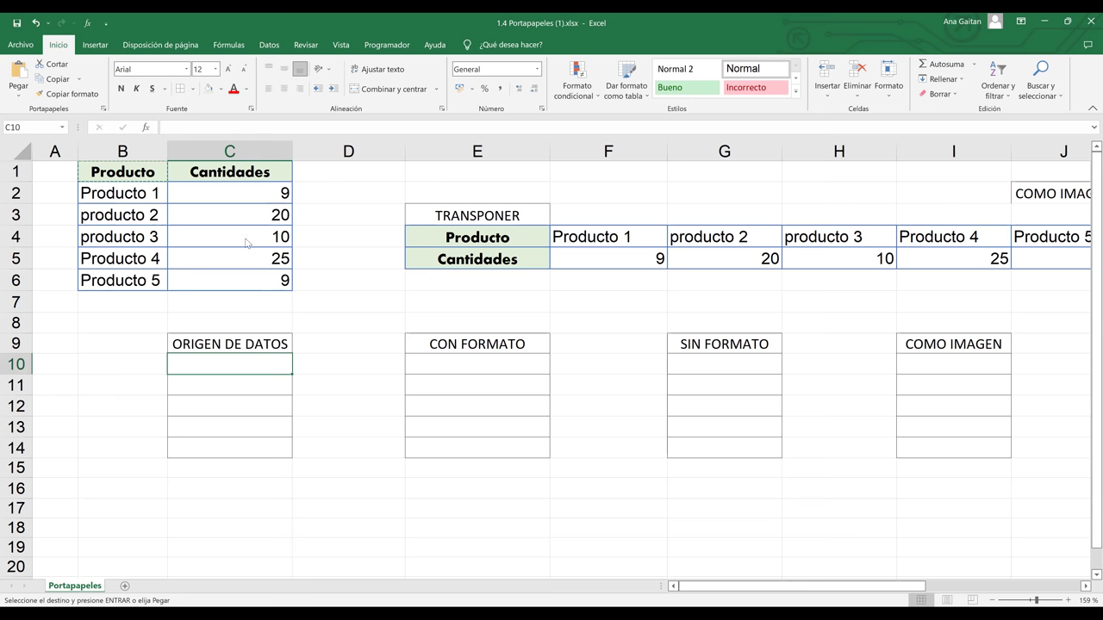
right_click(208, 371)
click(245, 129)
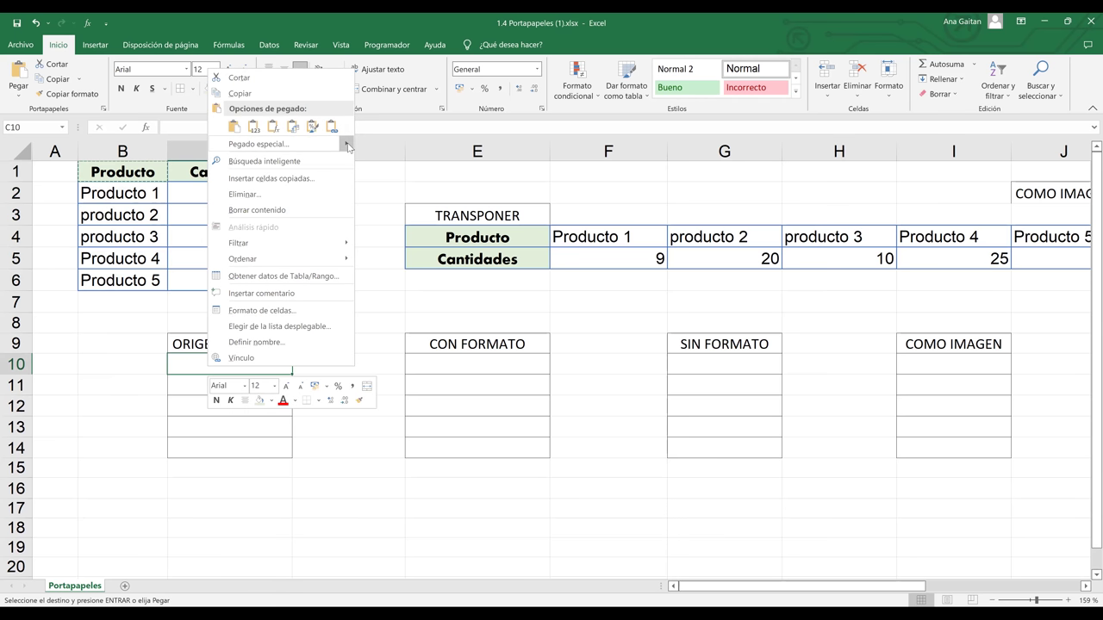
mouse_move(349, 148)
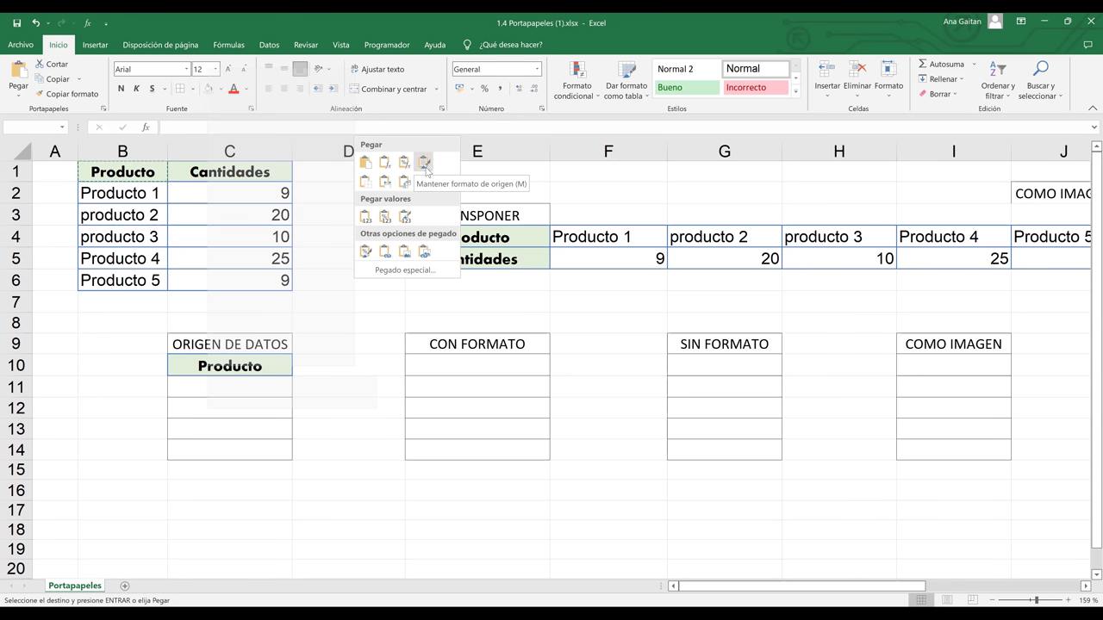
right_click(203, 368)
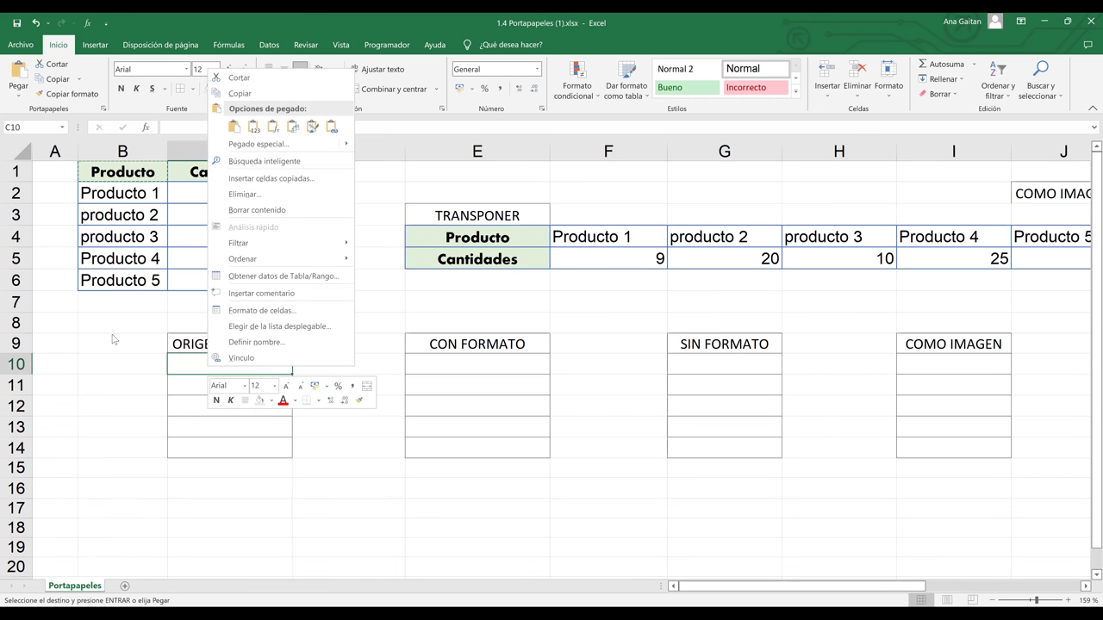
key(Escape)
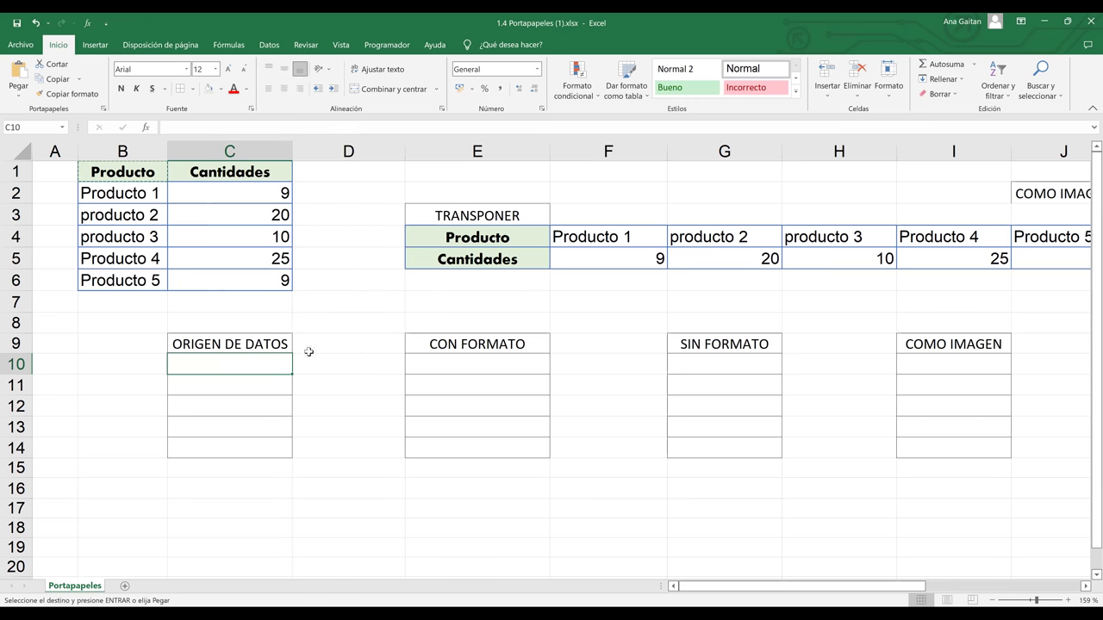
click(349, 286)
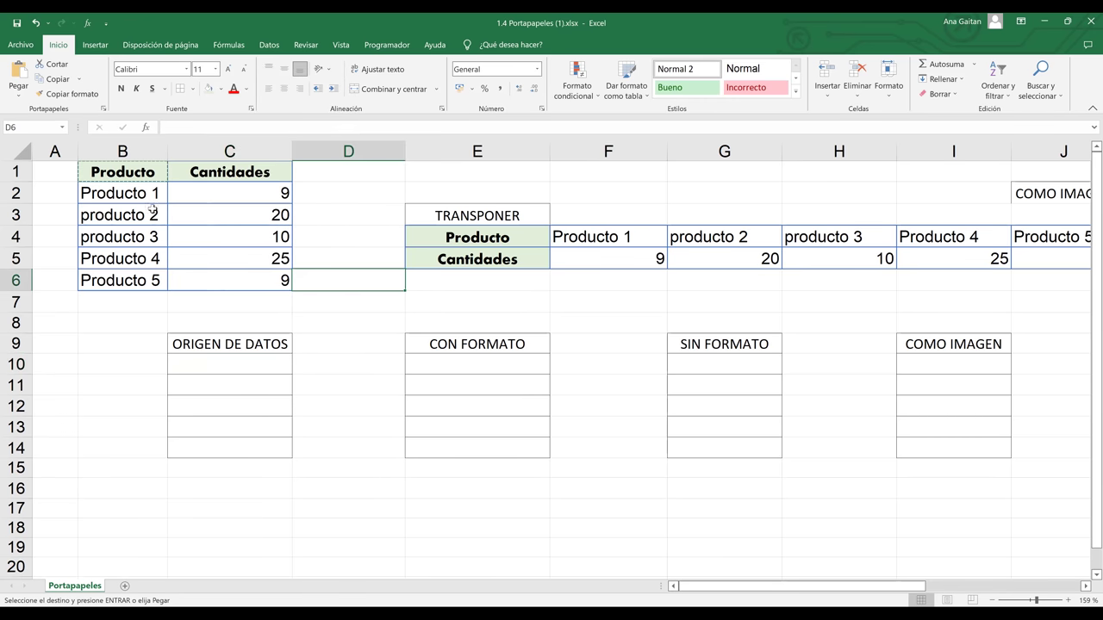
Copy the whole product table B1:C6, including its headings.
drag(129, 172, 222, 278)
key(ctrl+c)
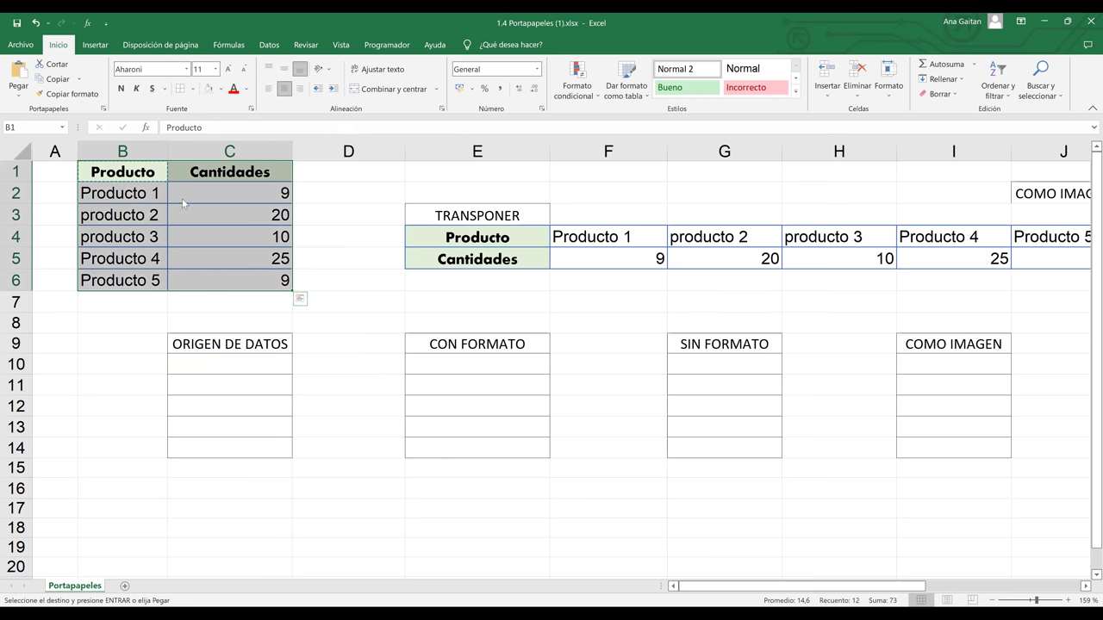
right_click(182, 198)
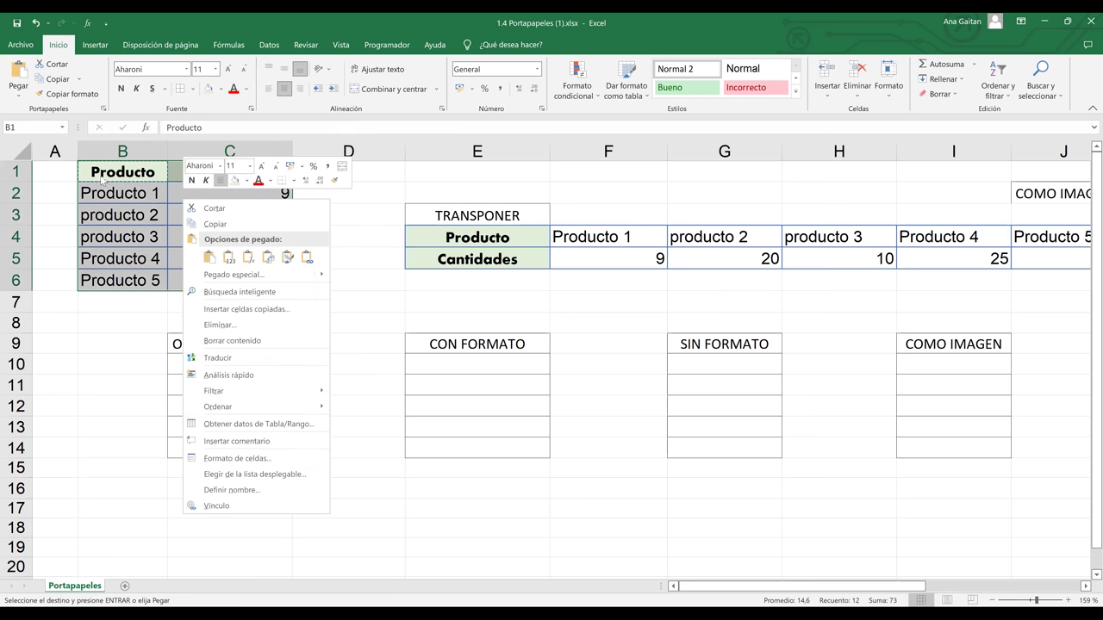
click(215, 224)
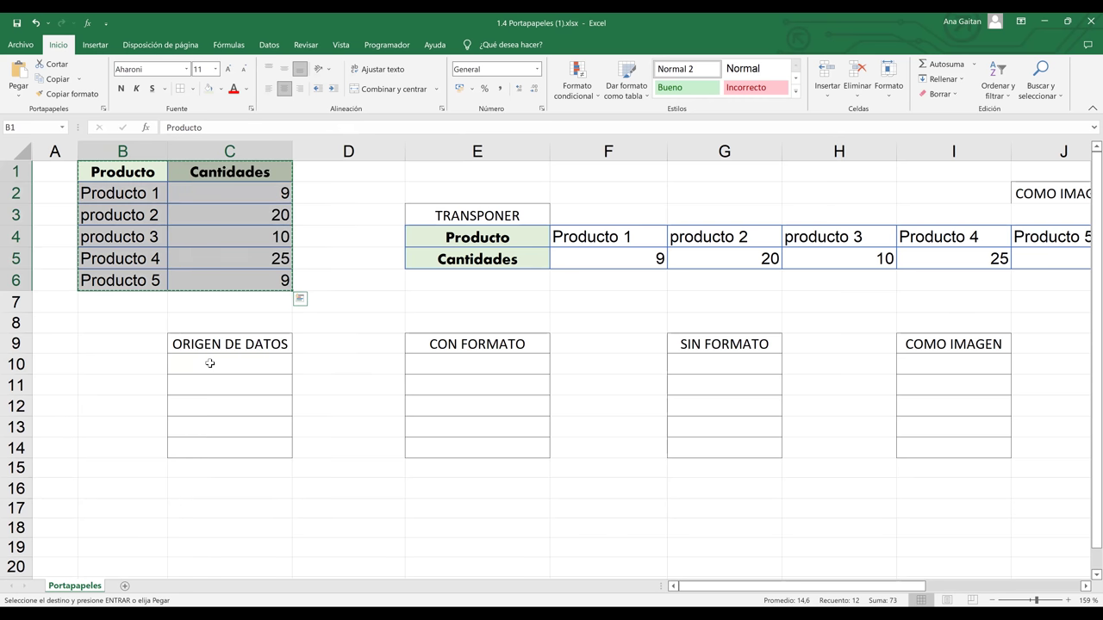
Try pasting the copied table at C10 under ORIGEN DE DATOS with source formatting kept, and undo the paste.
click(210, 364)
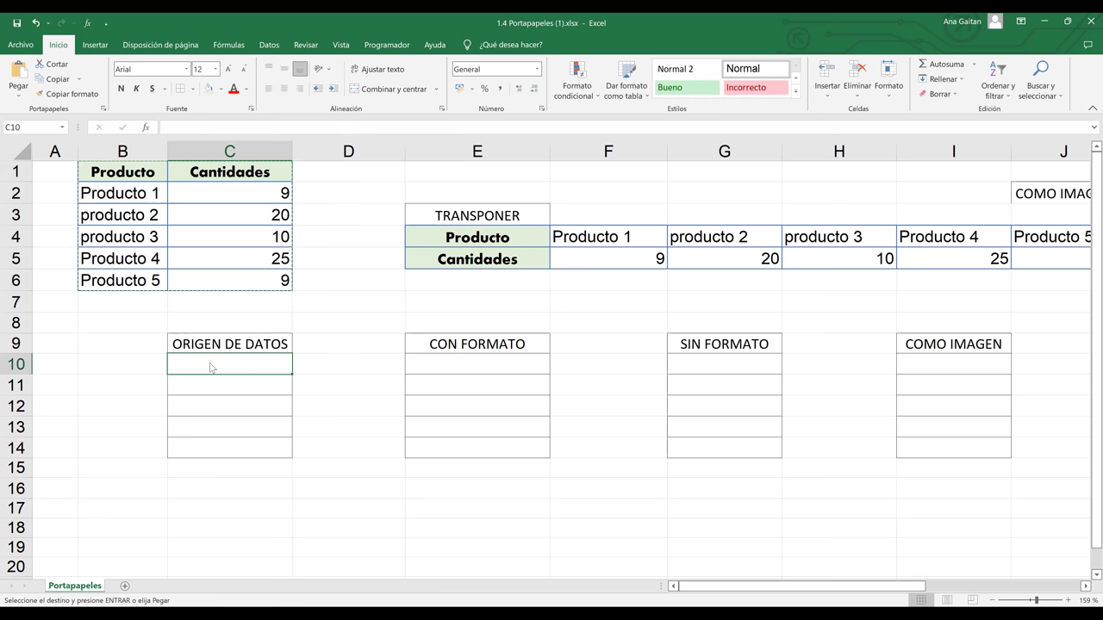
right_click(209, 367)
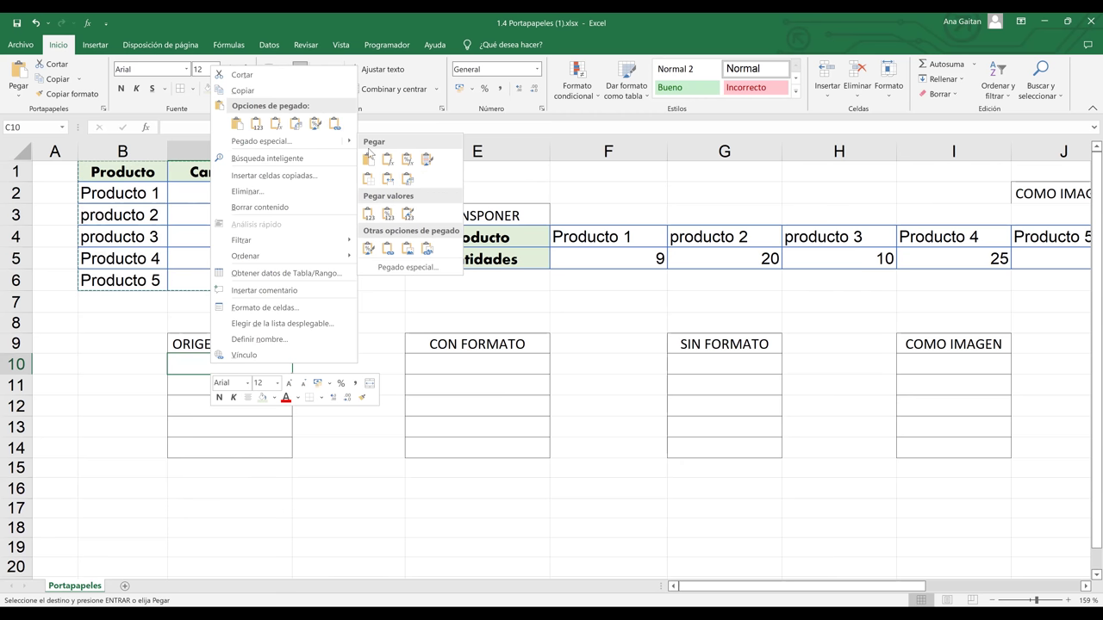
click(426, 164)
click(450, 446)
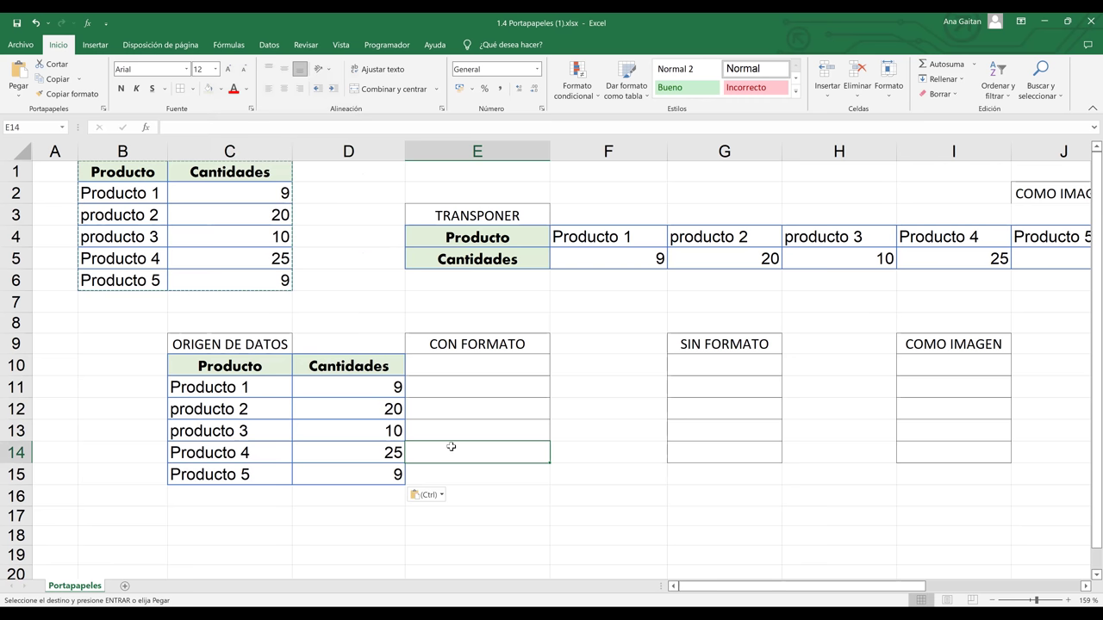
key(ctrl+z)
Paste the copied product table at C10 under ORIGEN DE DATOS using the standard Paste option.
click(234, 363)
right_click(233, 364)
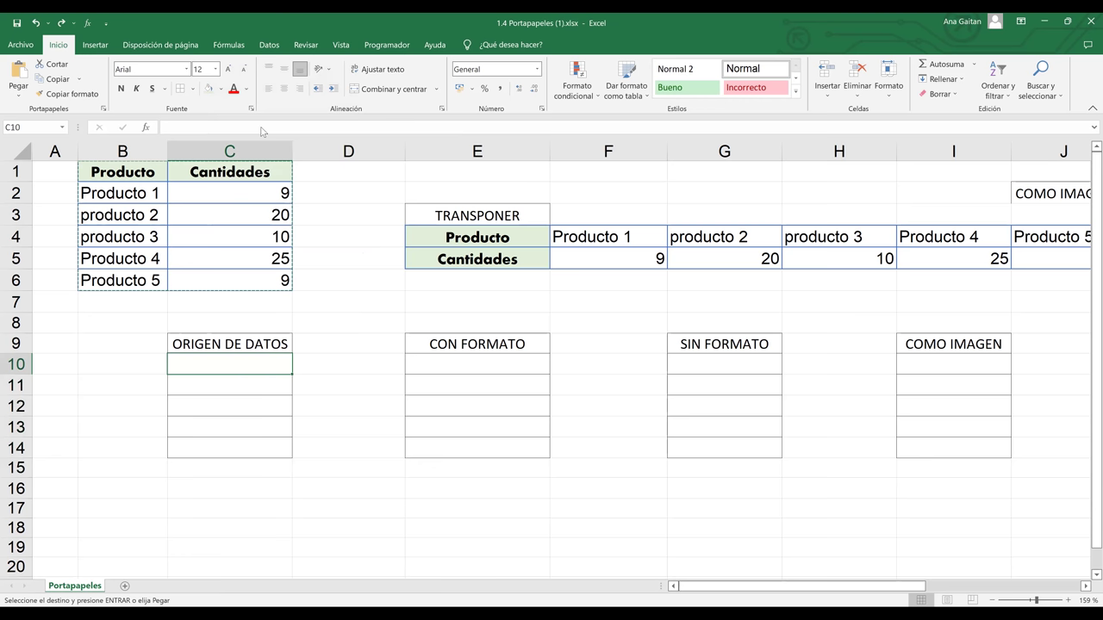
click(260, 124)
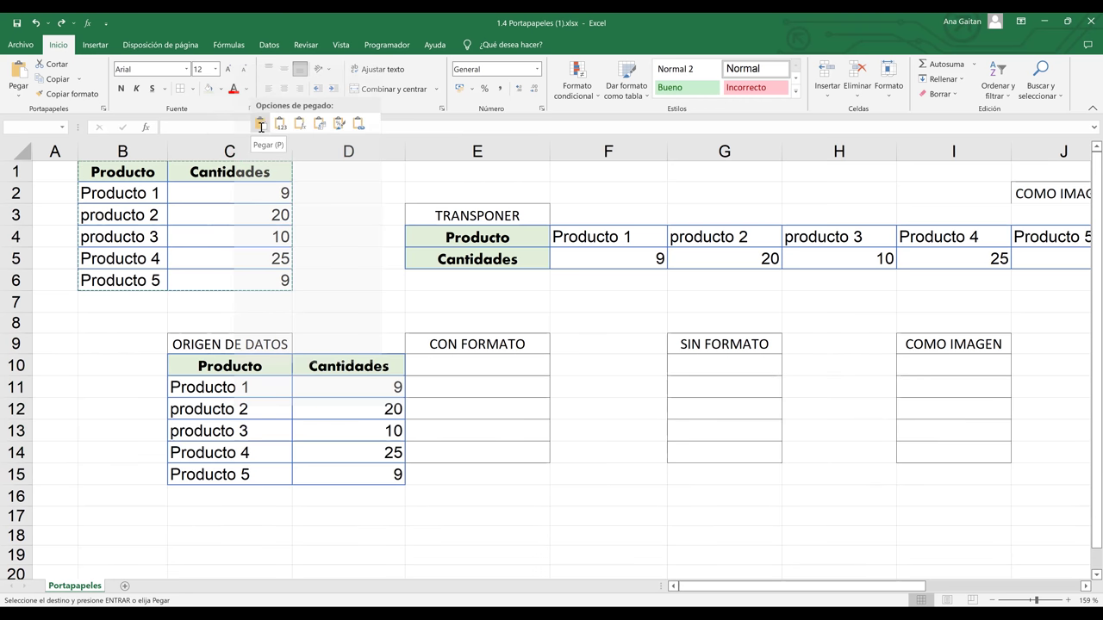
click(267, 369)
click(362, 353)
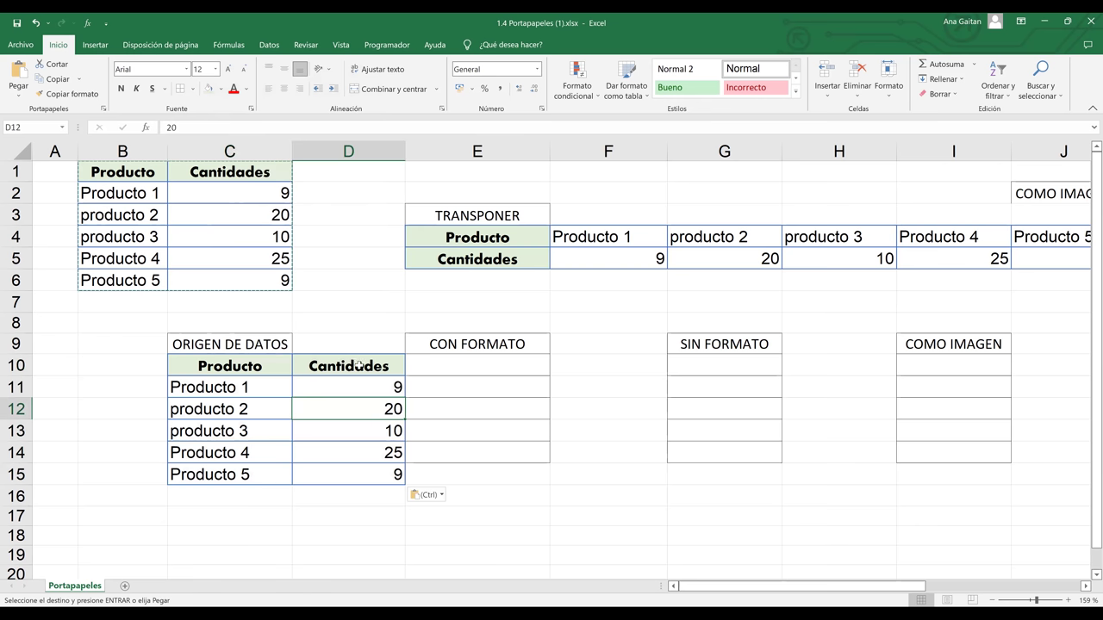
click(462, 384)
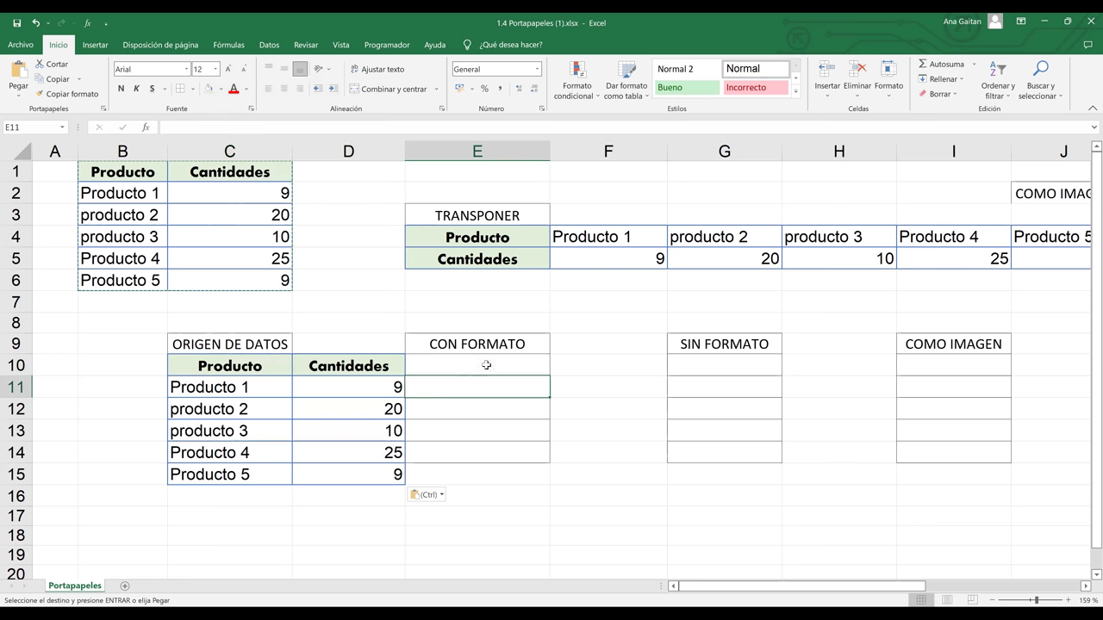
click(486, 365)
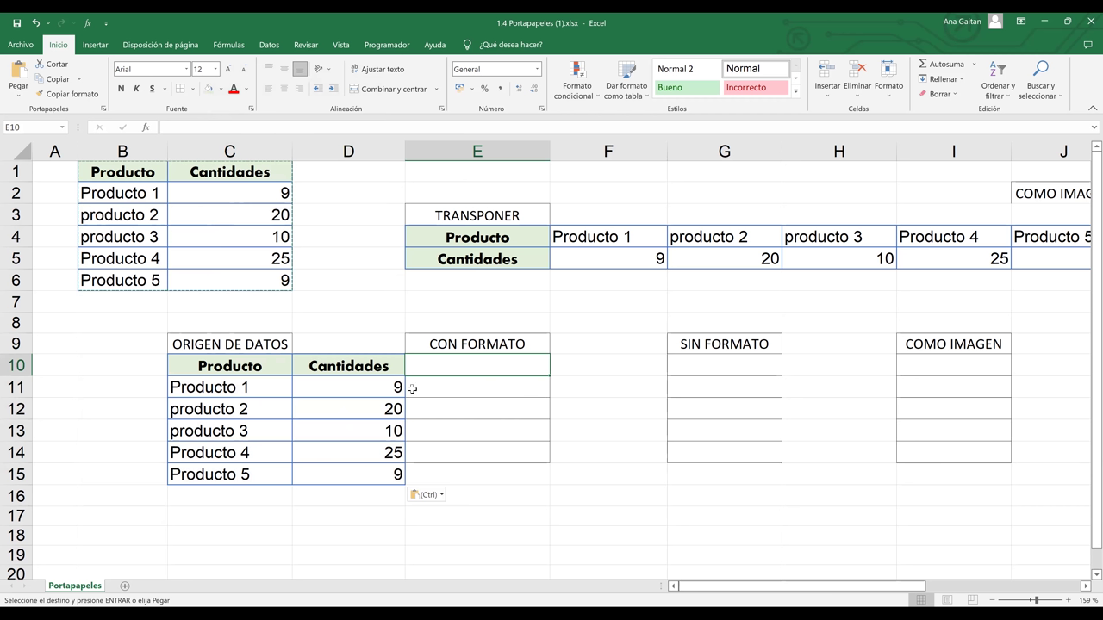
Copy the product table B1:C6 again and paste a second copy starting at B19.
drag(133, 172, 253, 274)
key(ctrl+c)
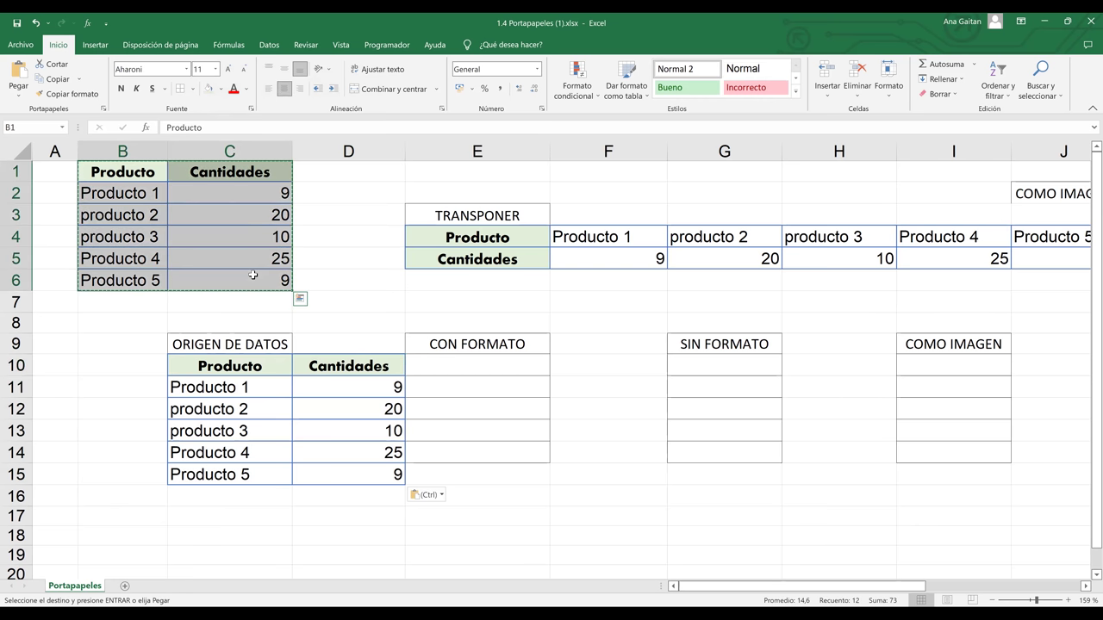
click(87, 548)
key(ctrl+v)
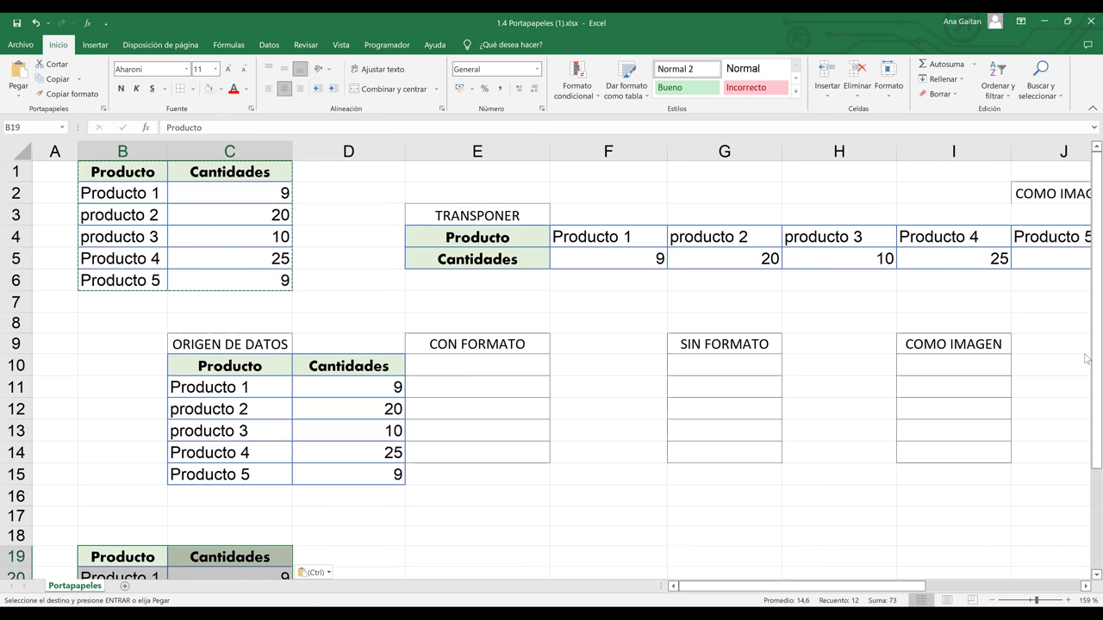
scroll(1088, 459, down, 2)
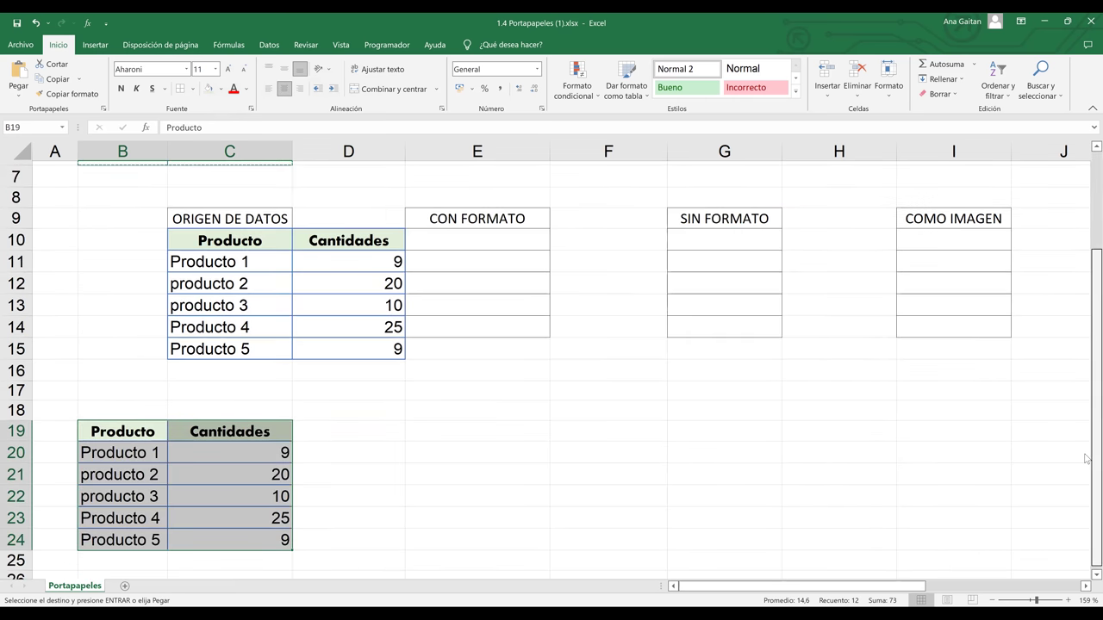
Clear only the formats from the table copy in B19:C24, keeping its contents.
click(945, 95)
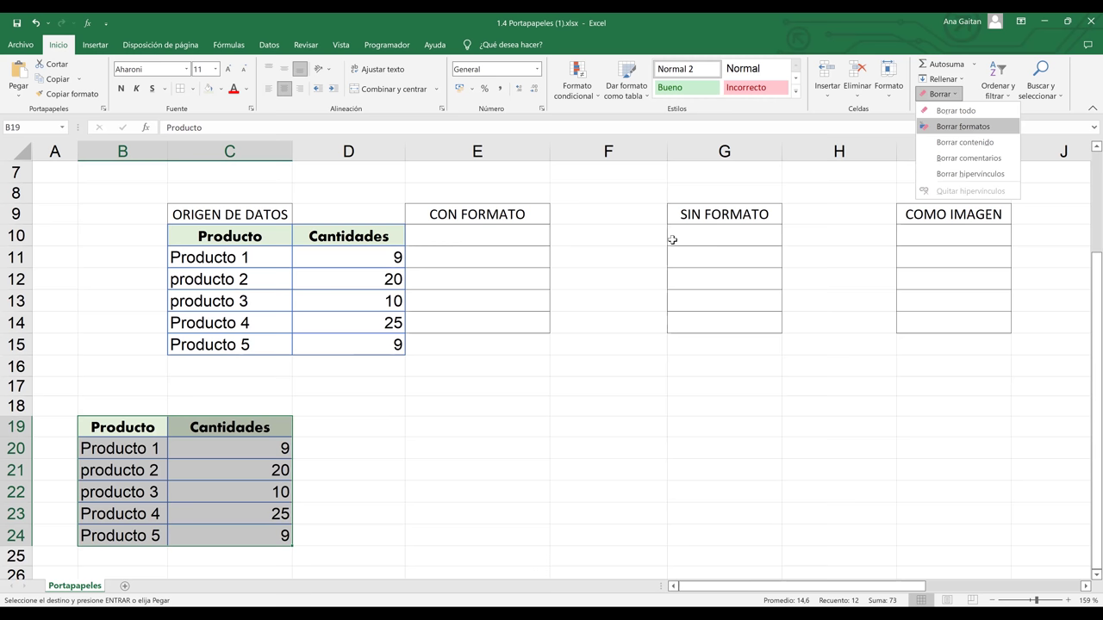
click(56, 505)
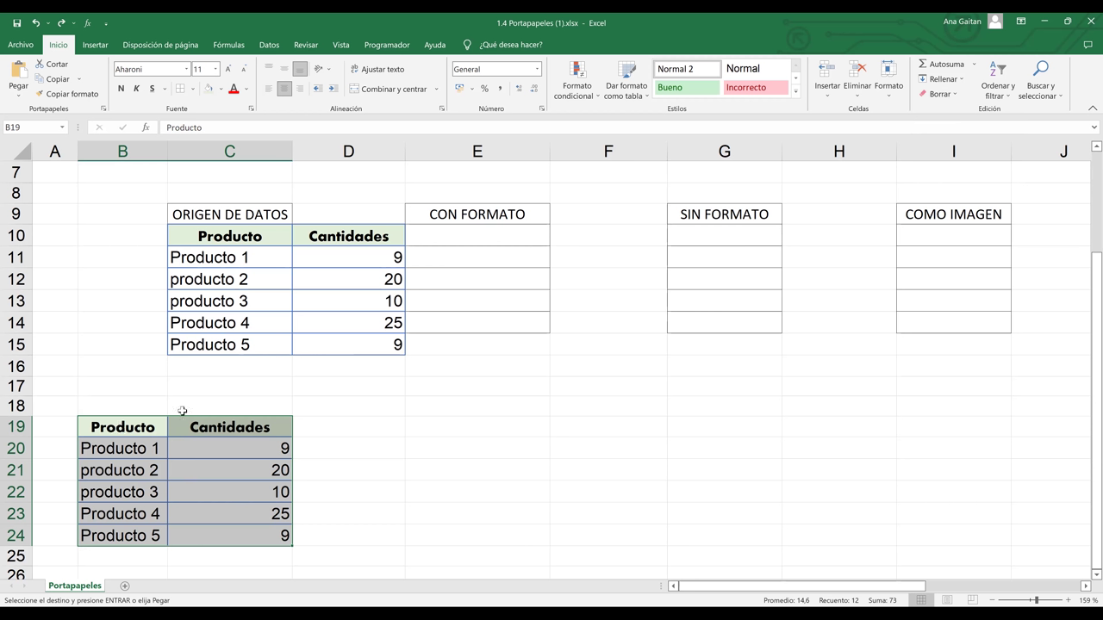
click(954, 99)
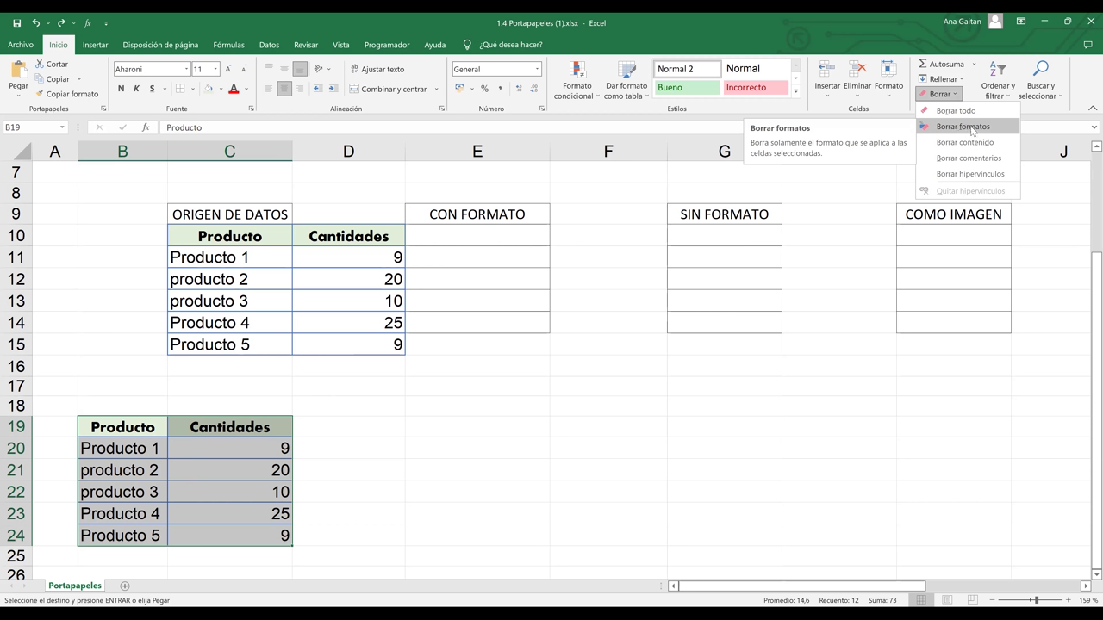
click(973, 131)
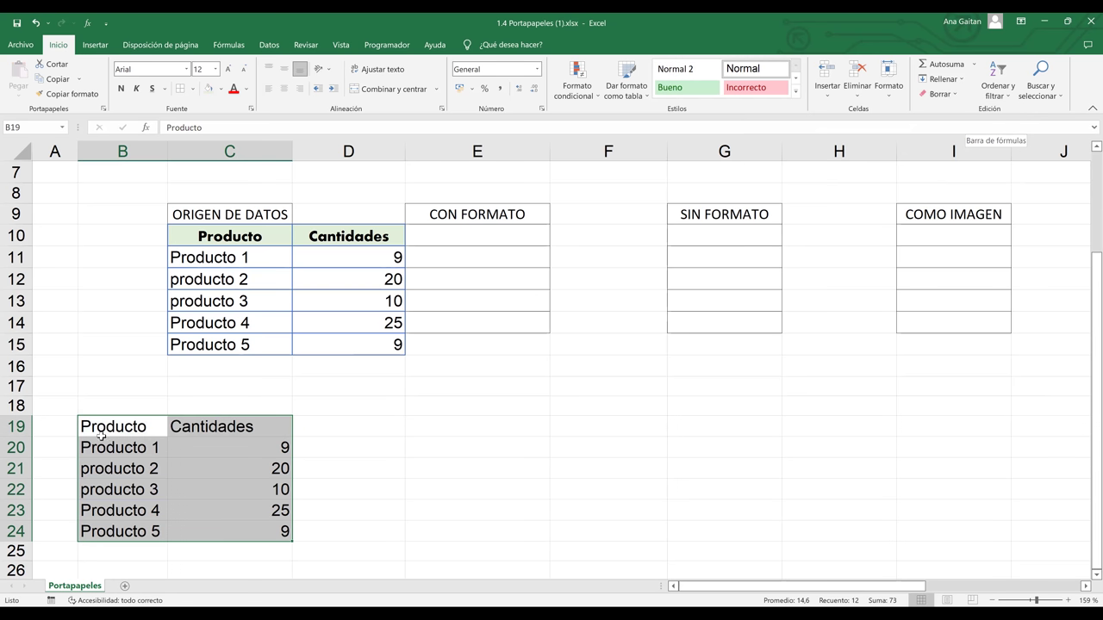
drag(103, 433, 191, 516)
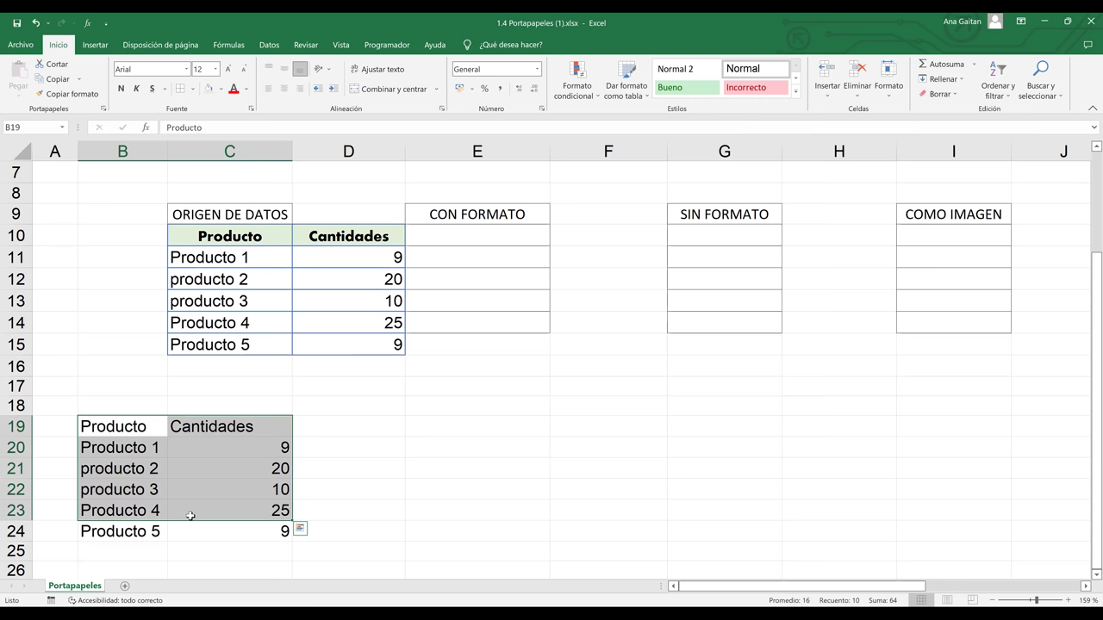
click(191, 516)
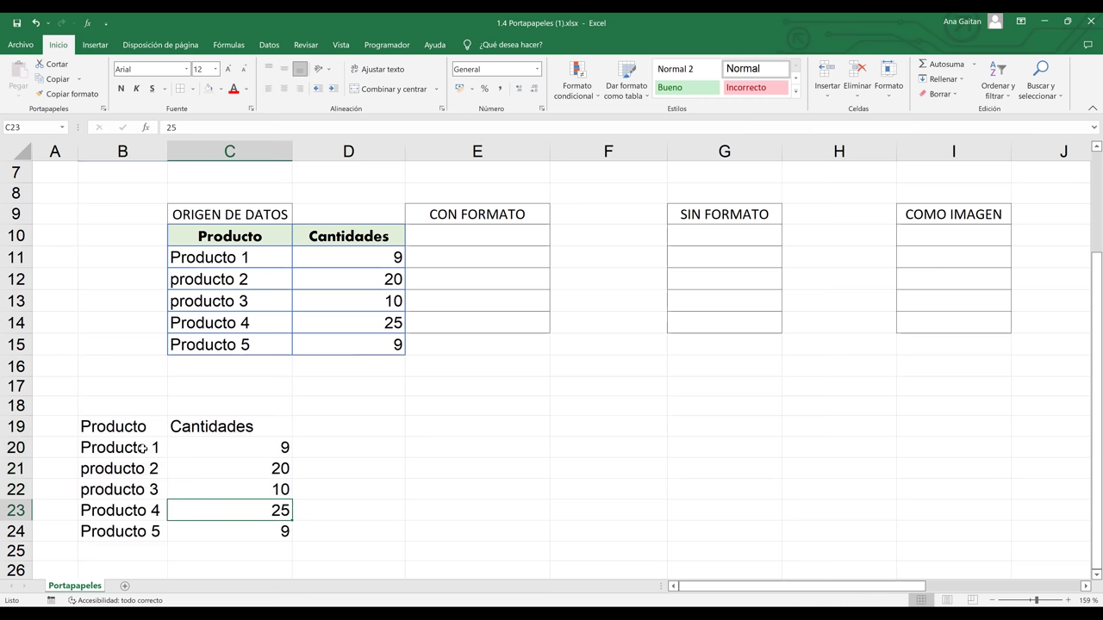
click(135, 431)
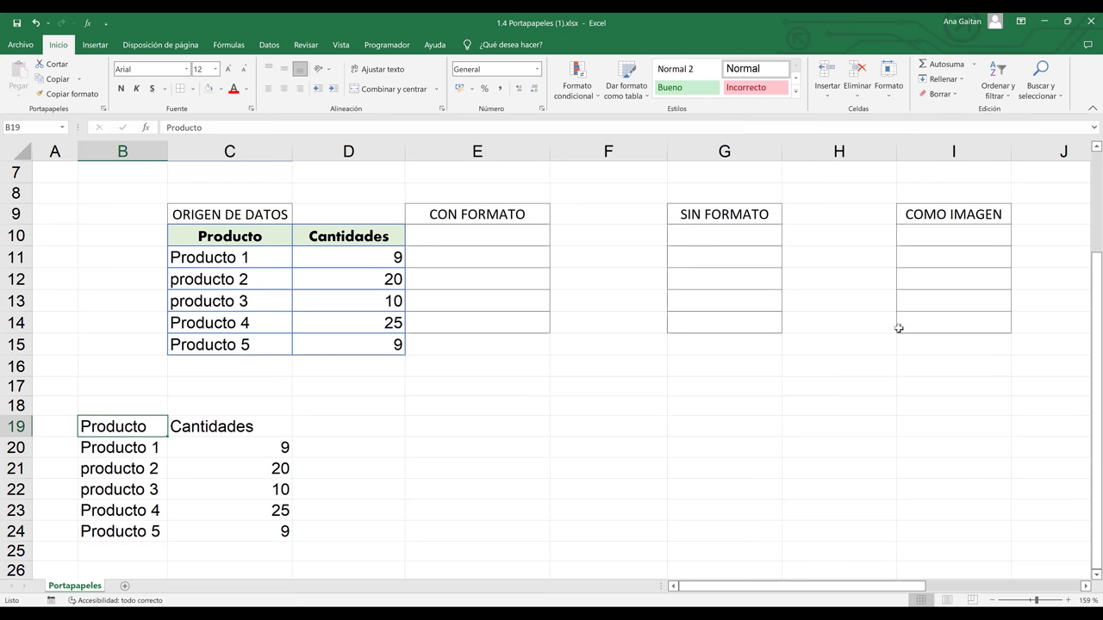
key(Down)
key(Down)
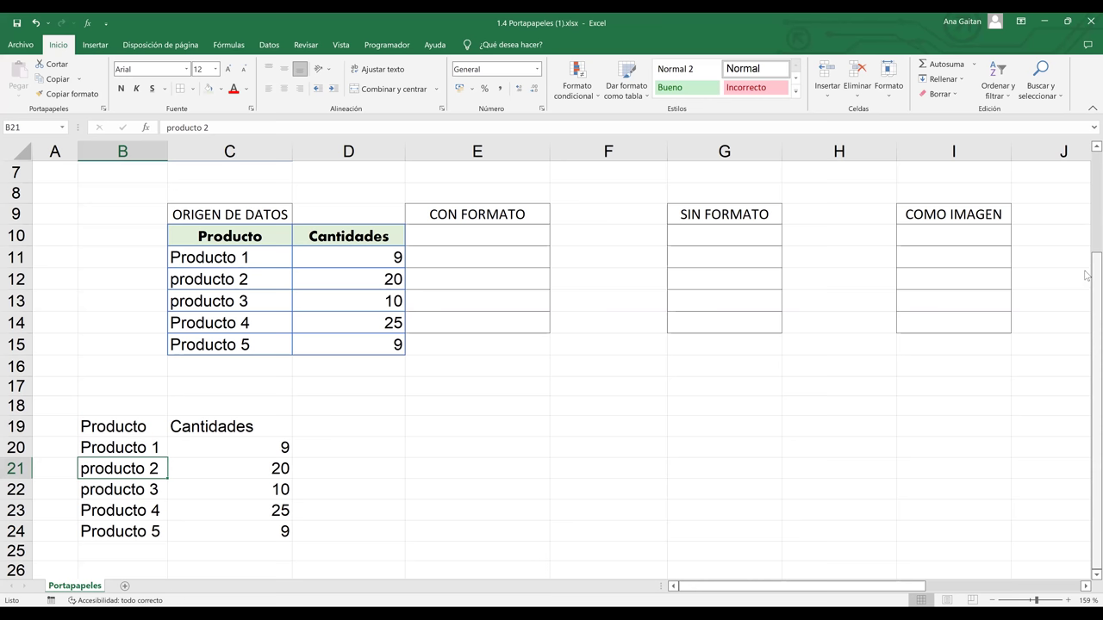
key(Up)
key(Right)
drag(121, 427, 213, 521)
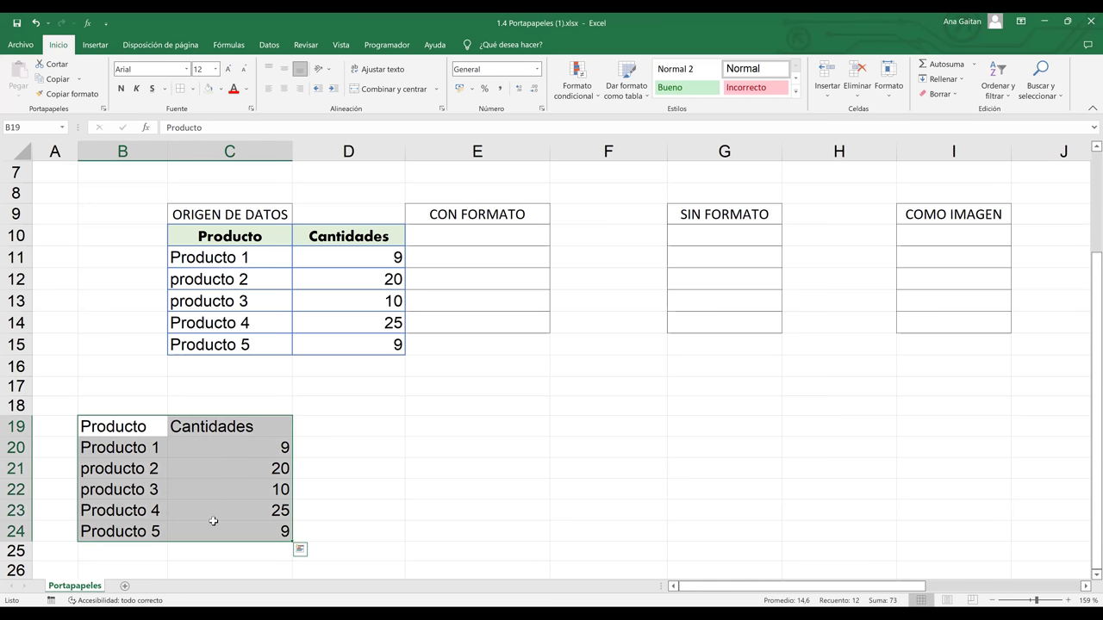
click(517, 514)
Apply the Contabilidad number format to the quantities in C20:C24.
drag(275, 447, 279, 528)
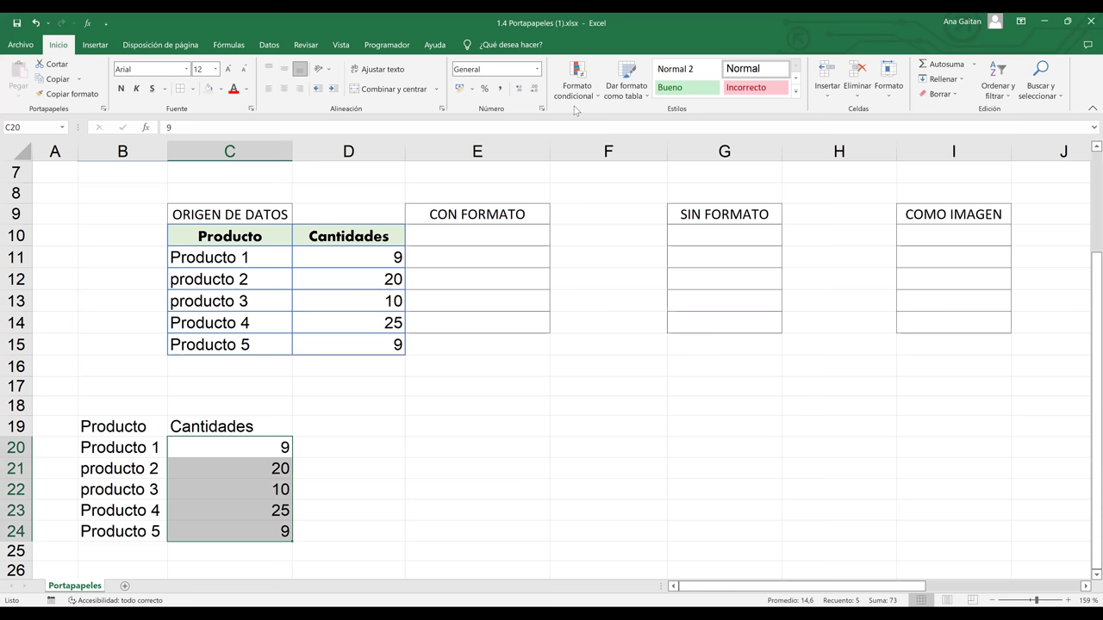
click(537, 69)
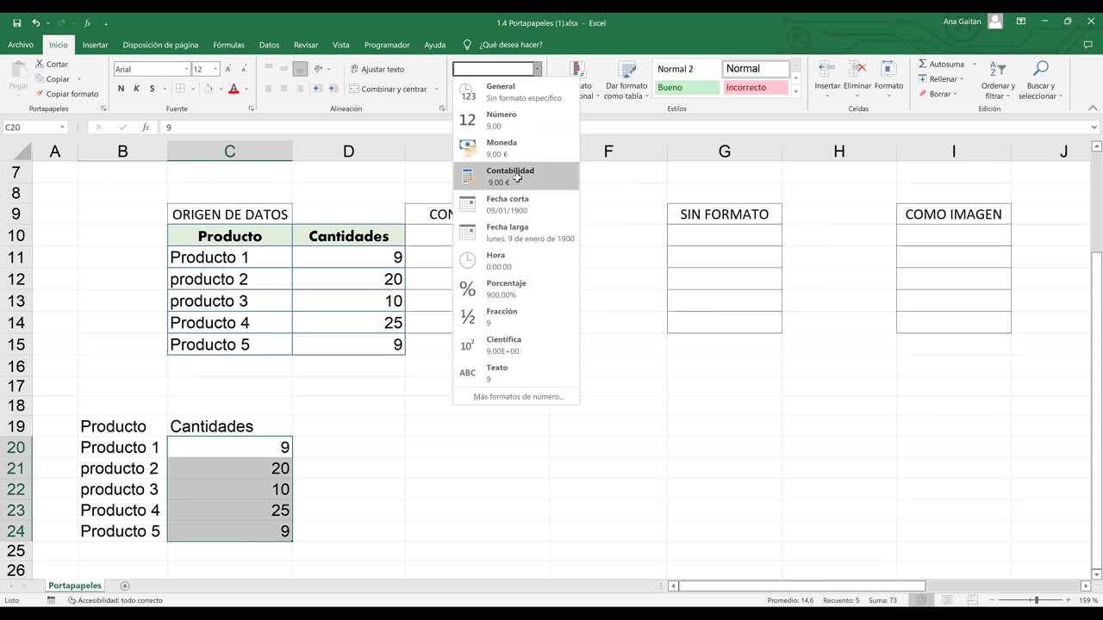
key(Return)
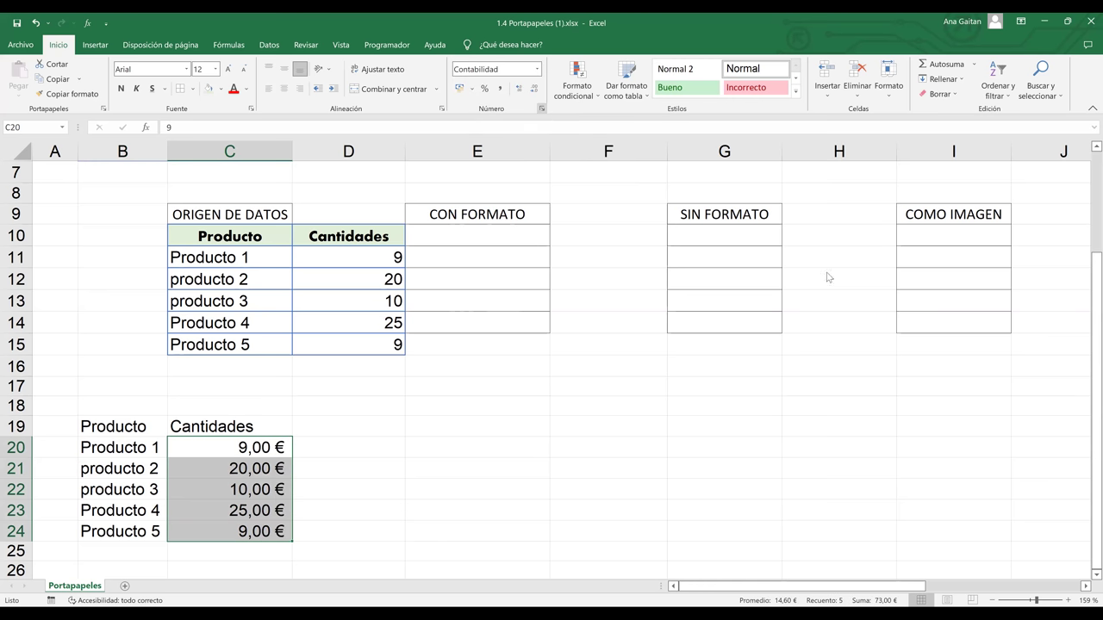
Set the accounting currency symbol of C20:C24 to $ Español (El Salvador).
key(ctrl+1)
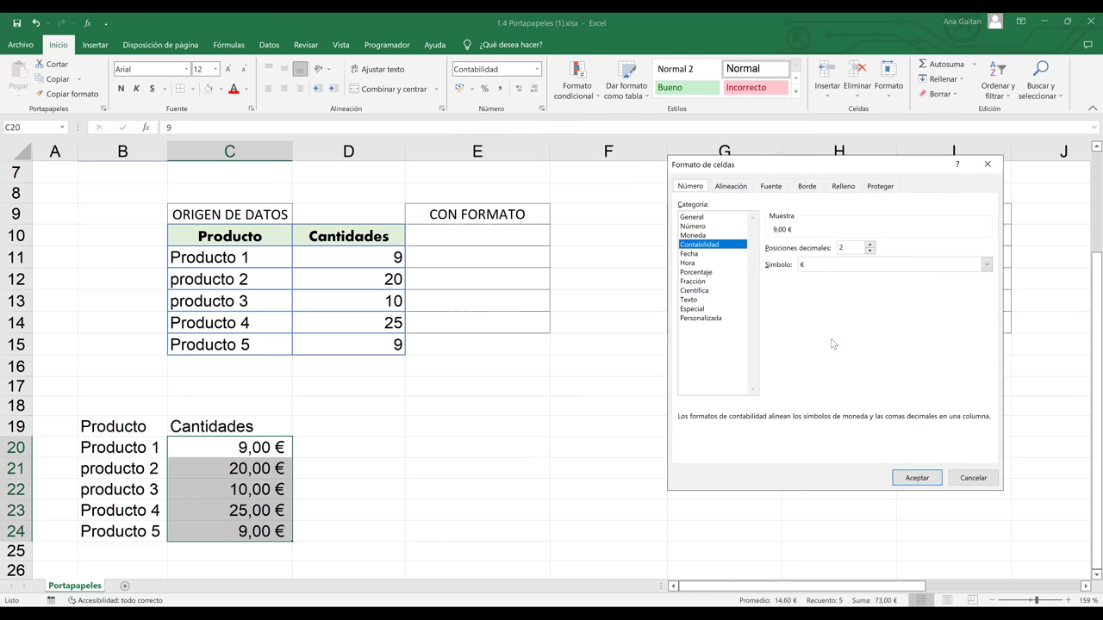
key(alt+Down)
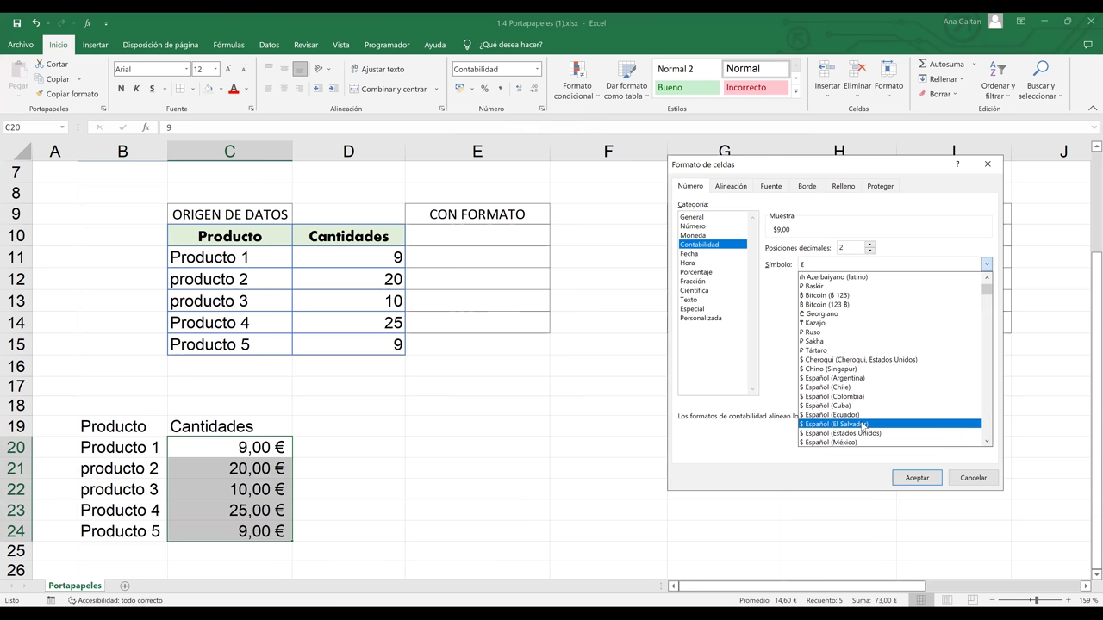
click(862, 425)
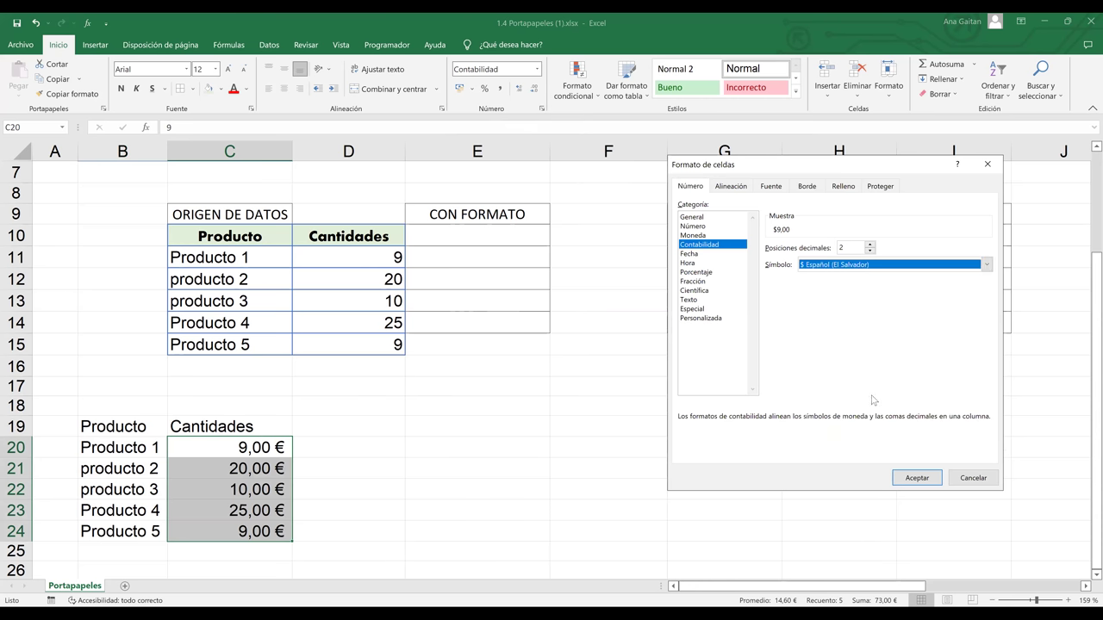
click(908, 481)
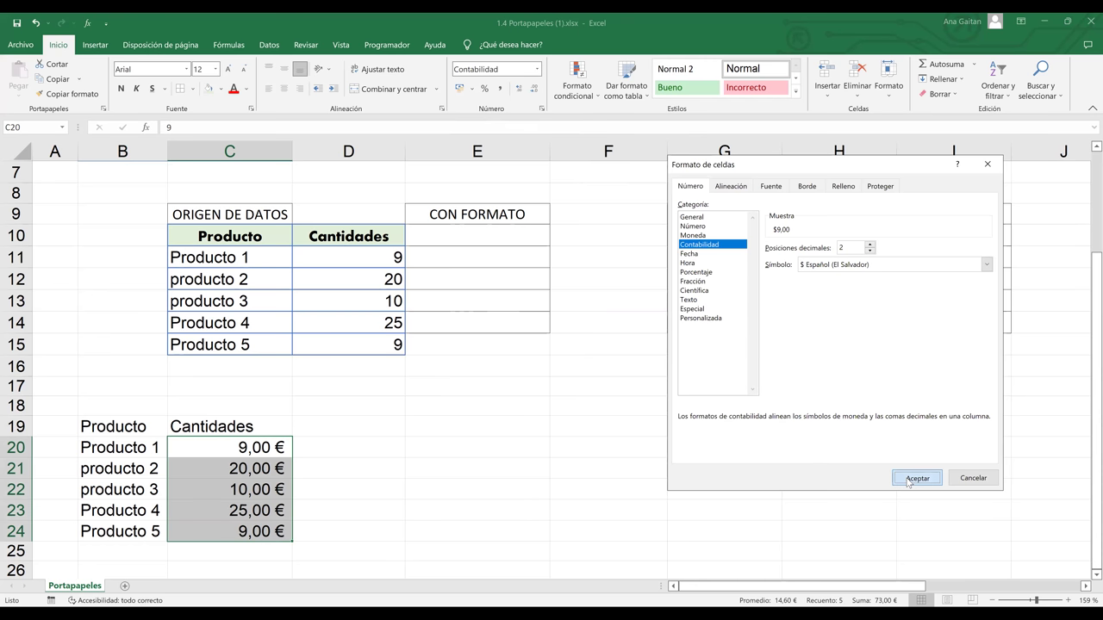
click(340, 452)
click(266, 459)
click(248, 519)
click(248, 527)
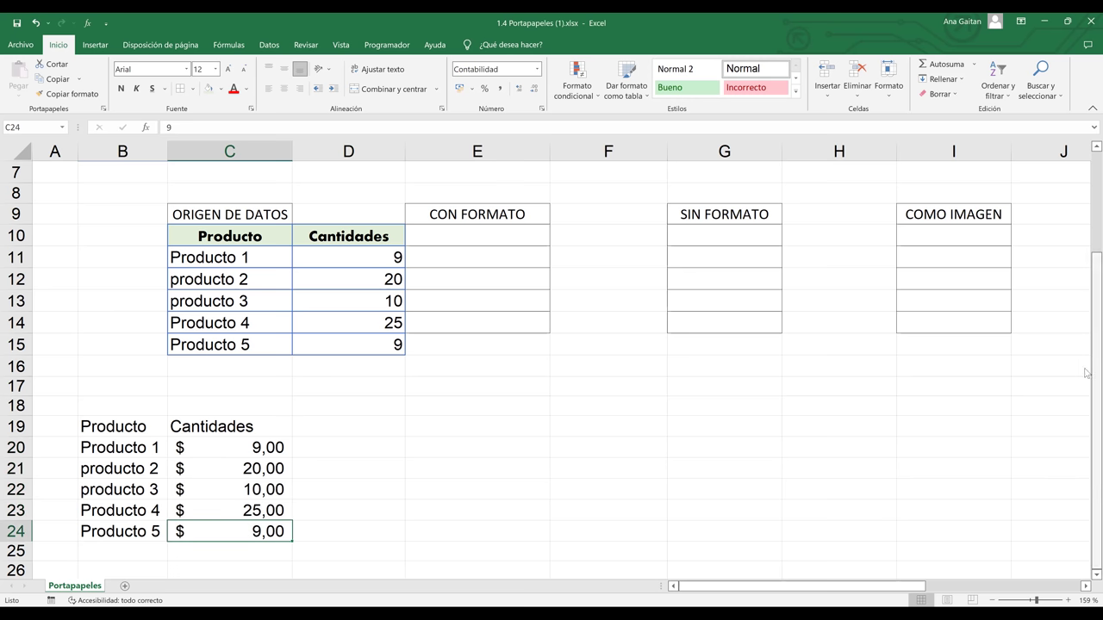
Copy the product table B1:C6 and paste only its formatting at E10 under CON FORMATO.
scroll(1086, 267, up, 2)
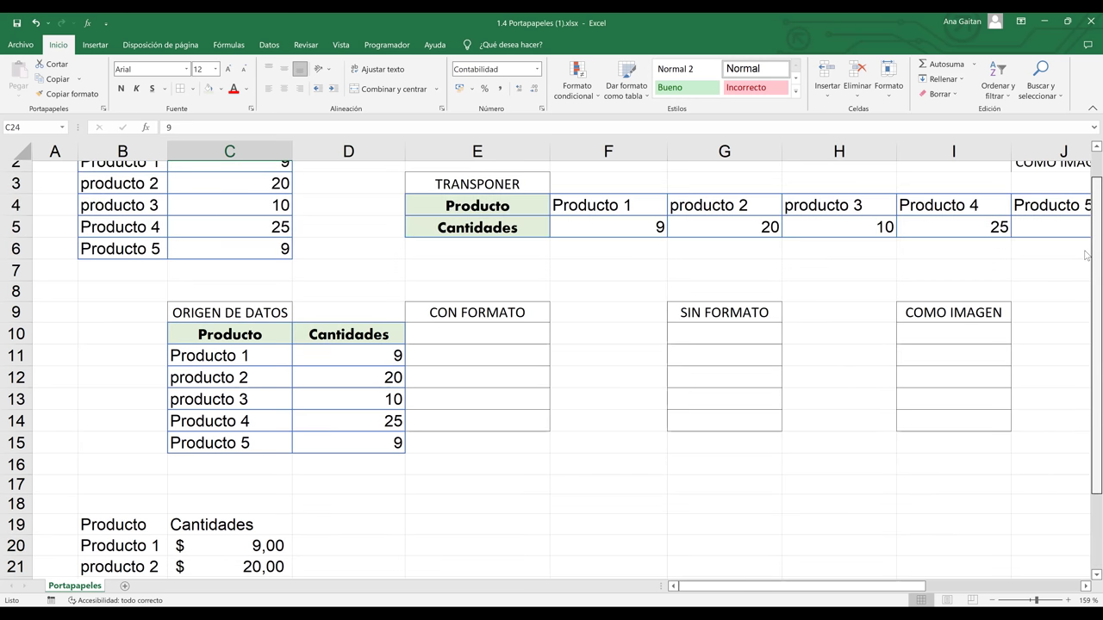
scroll(216, 186, up, 1)
mouse_move(135, 169)
mouse_down()
mouse_move(231, 274)
mouse_move(215, 215)
mouse_up()
right_click(216, 216)
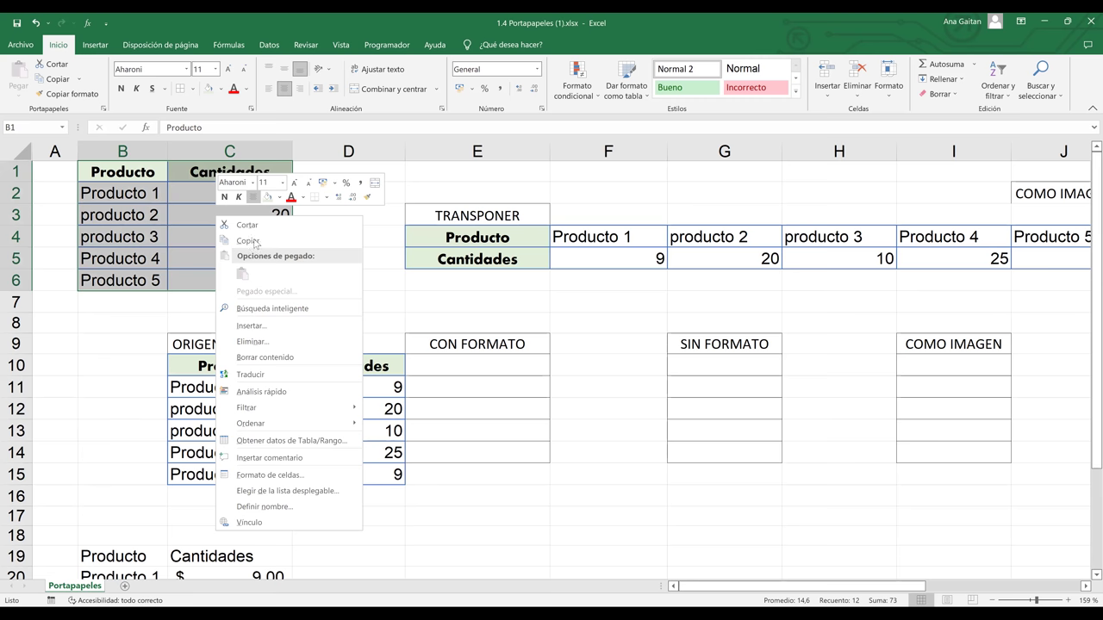
click(267, 242)
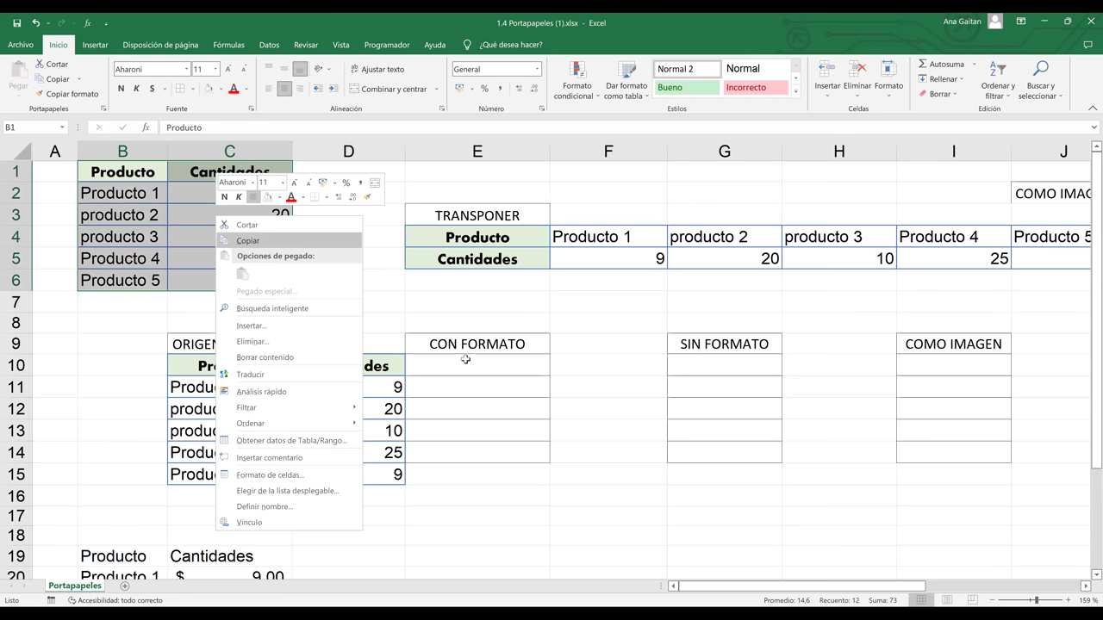
click(468, 362)
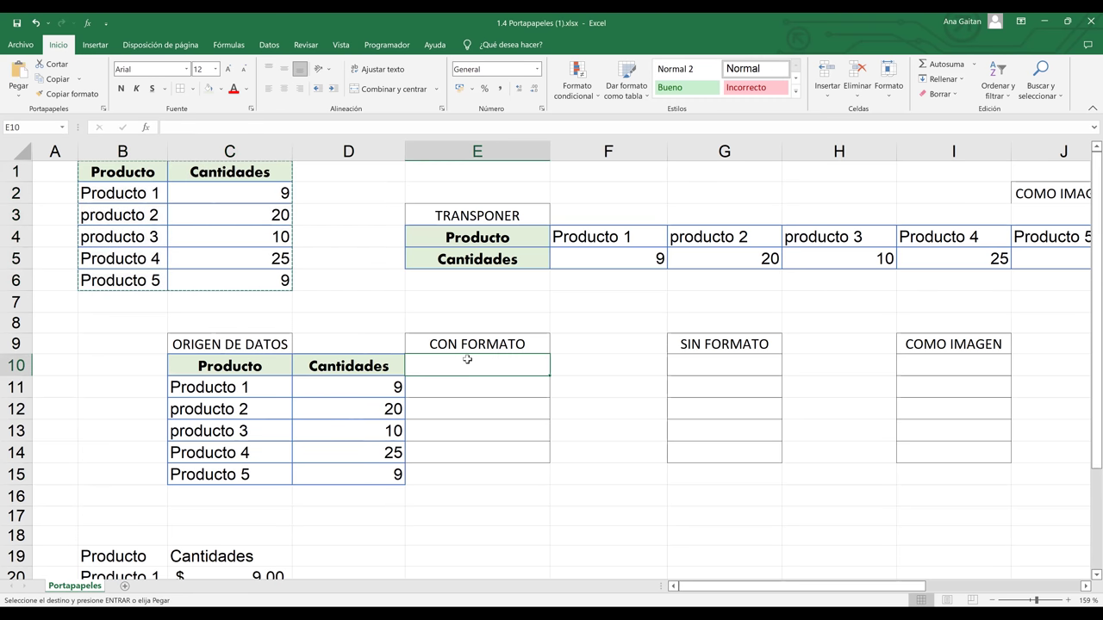
right_click(467, 360)
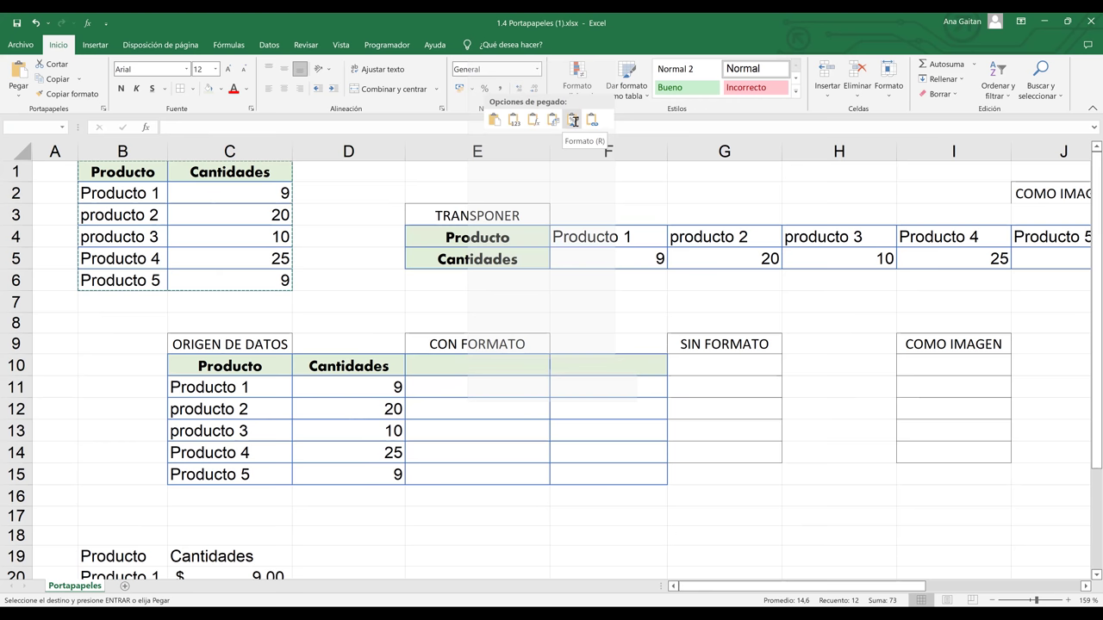
click(533, 431)
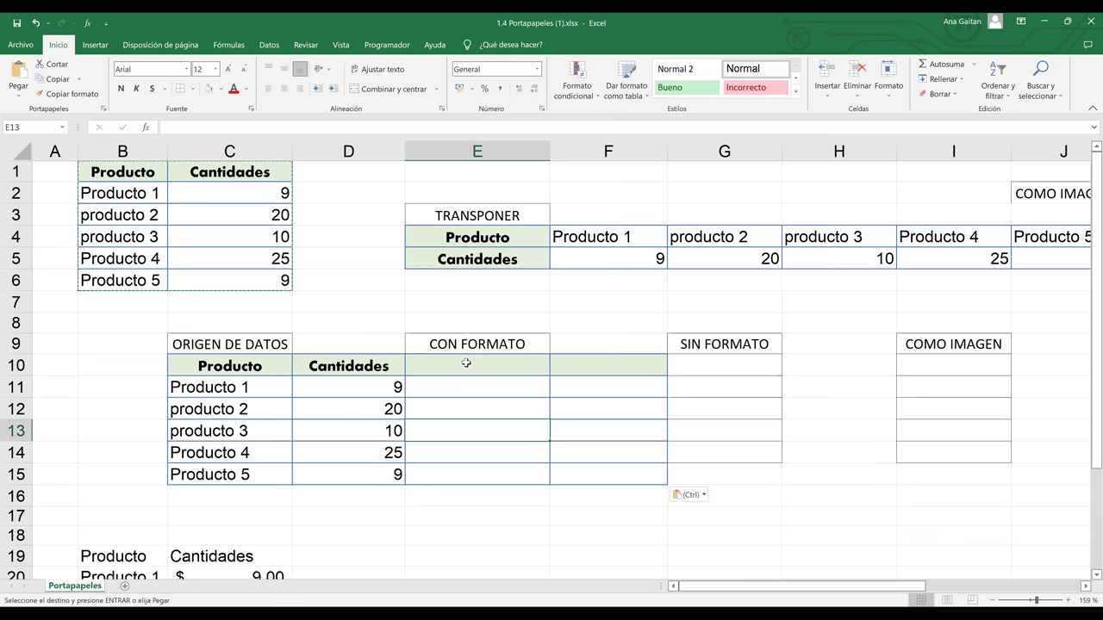
Compare the formatting-only paste in E10:F15 with the source table B1:C6 and the full copy under ORIGEN DE DATOS.
click(465, 363)
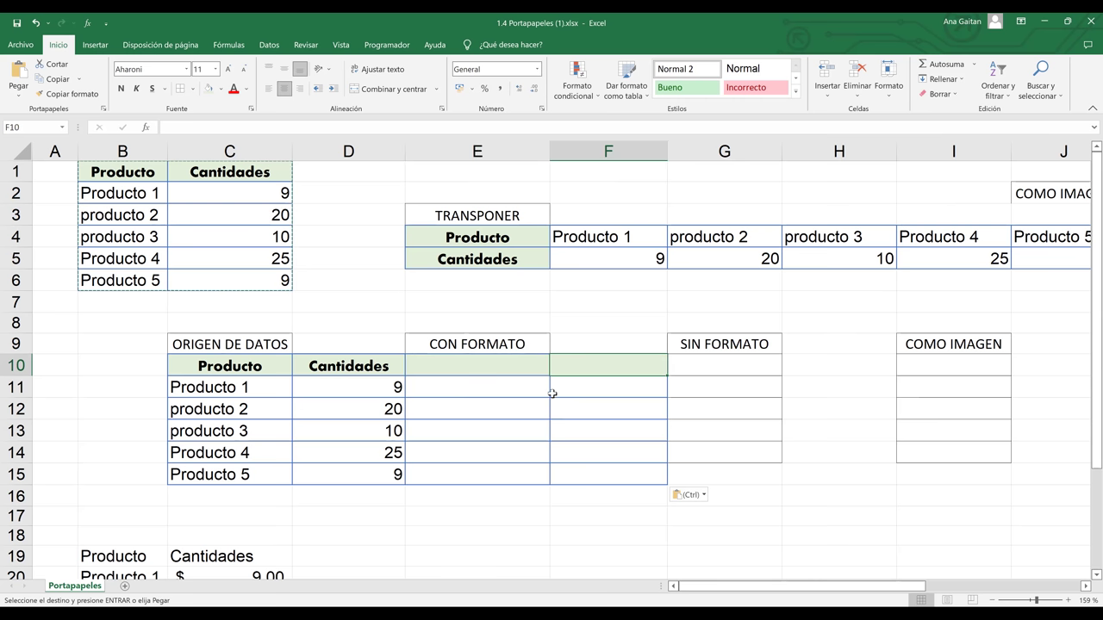
click(545, 390)
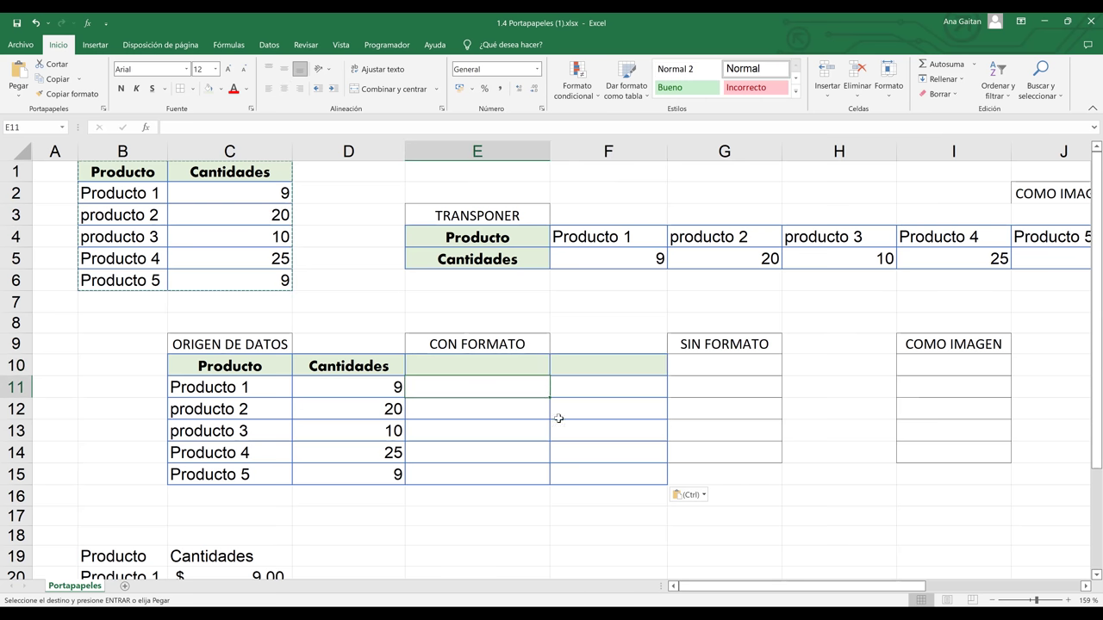
click(564, 422)
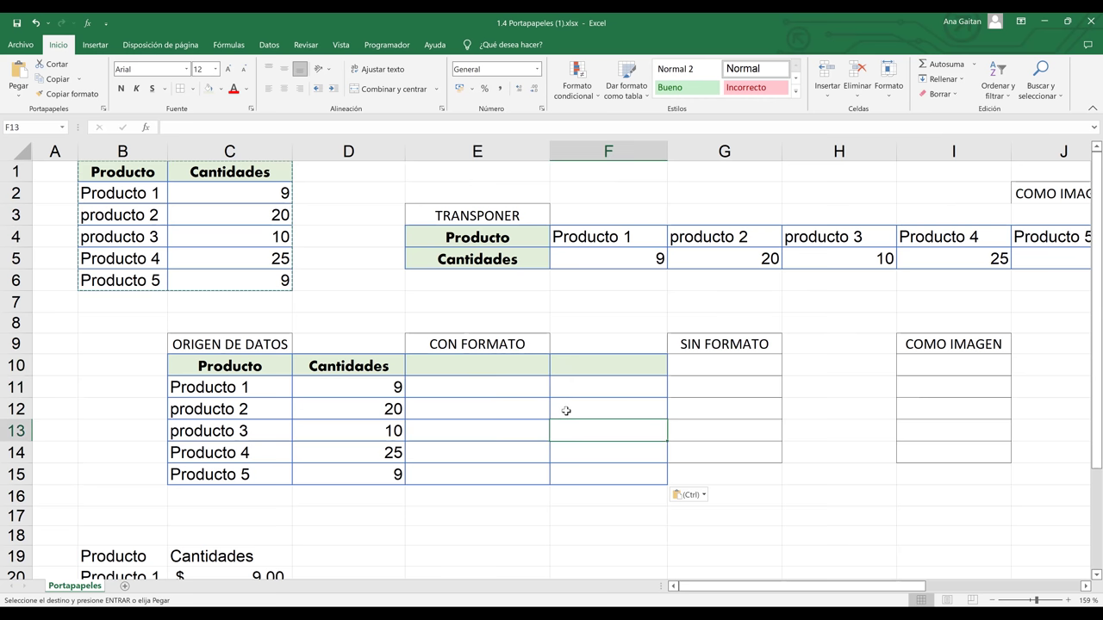
click(567, 411)
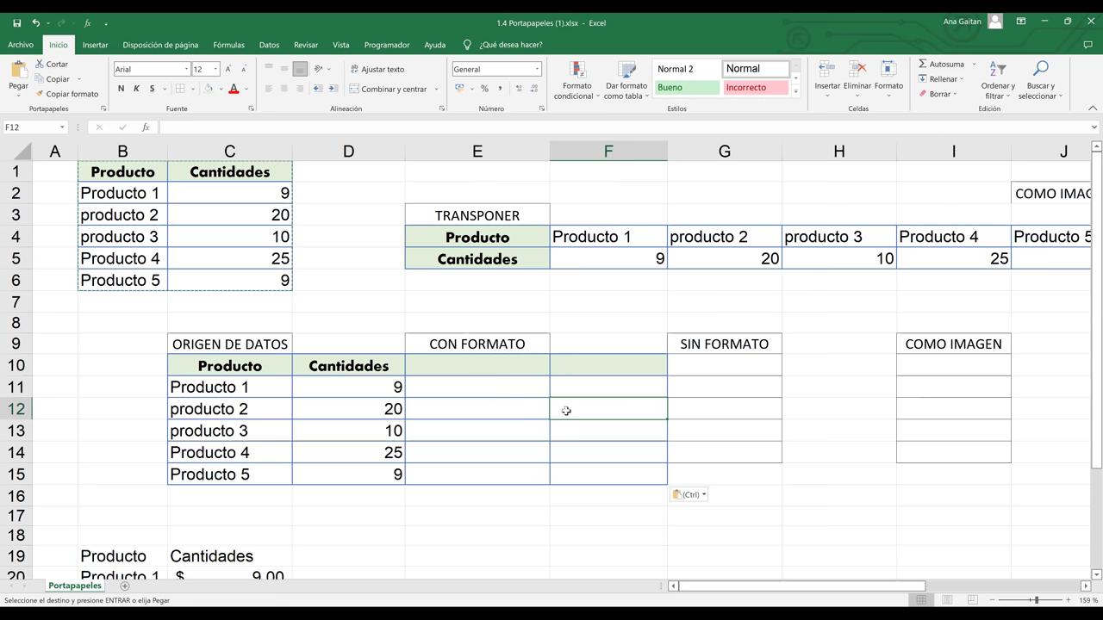
click(112, 236)
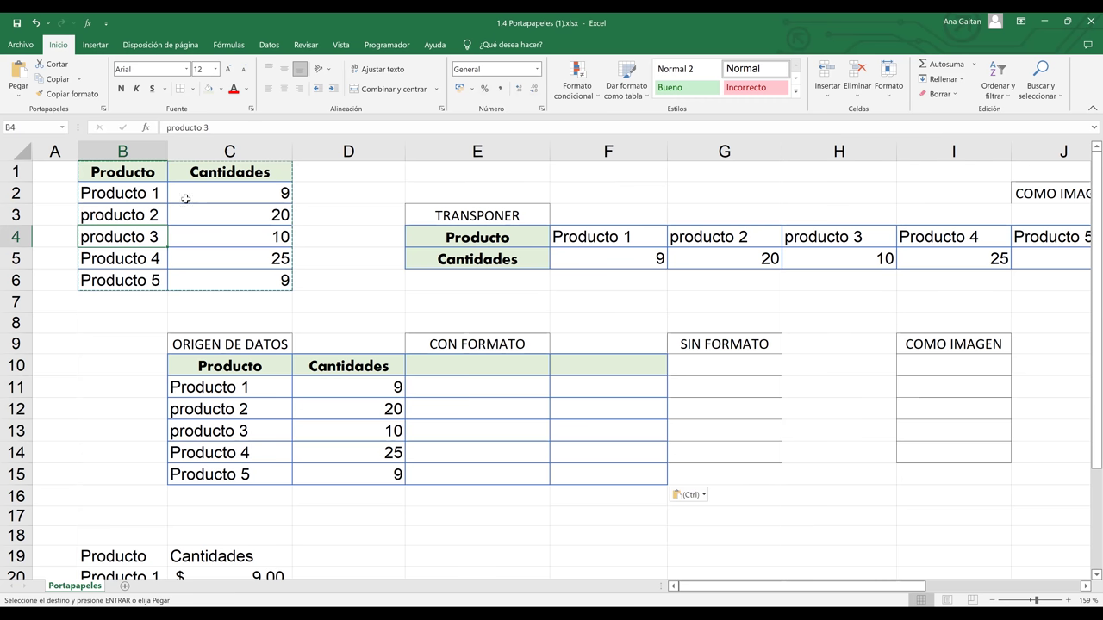
drag(143, 176, 212, 277)
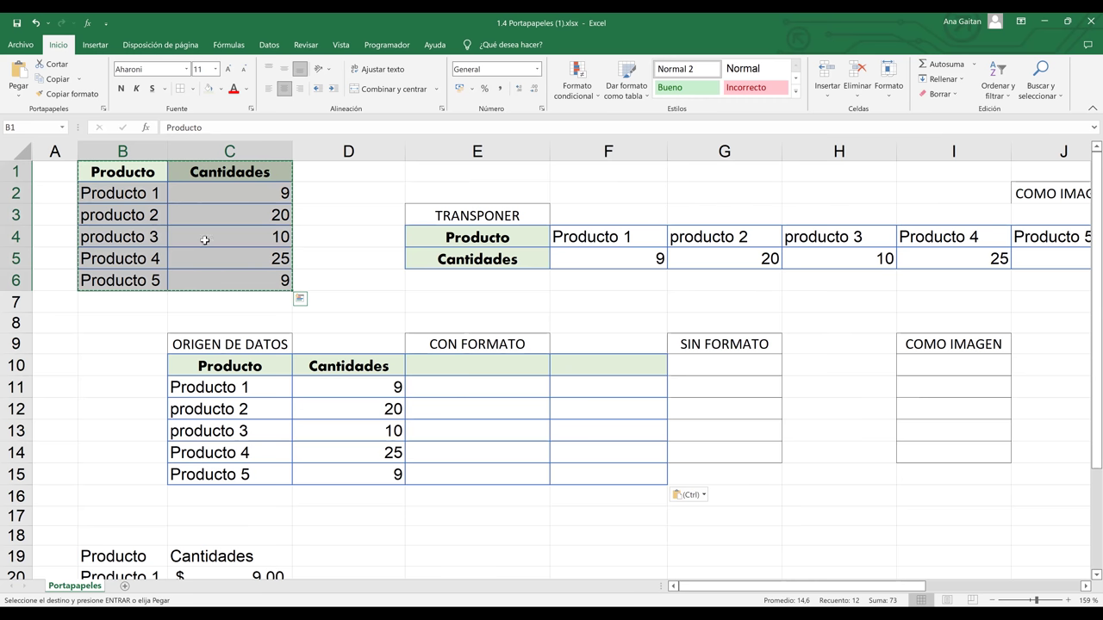
click(492, 369)
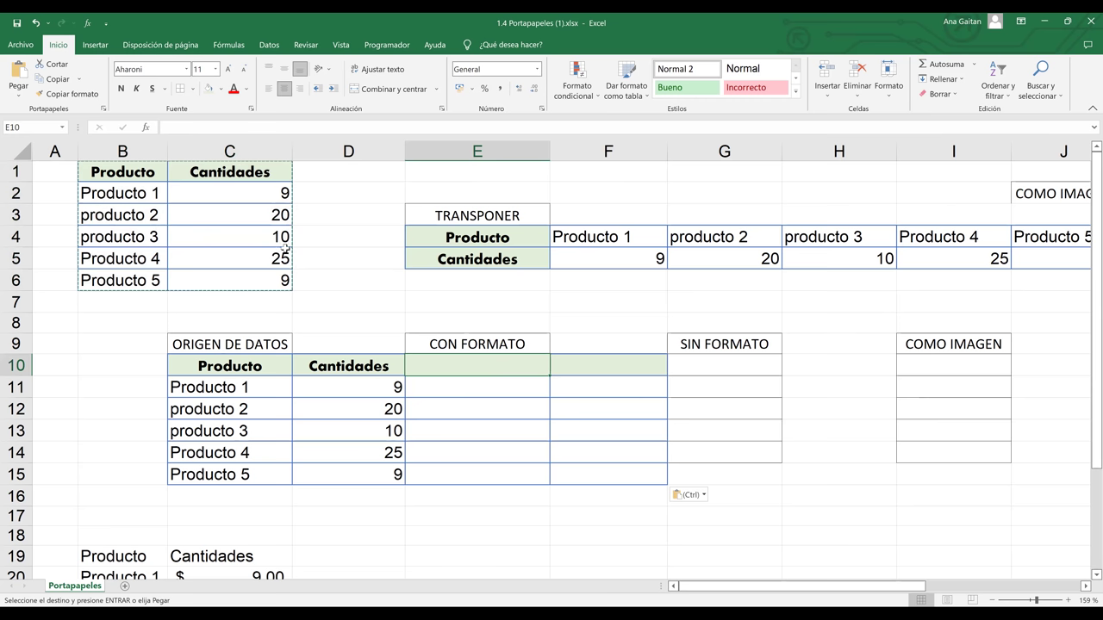
click(163, 215)
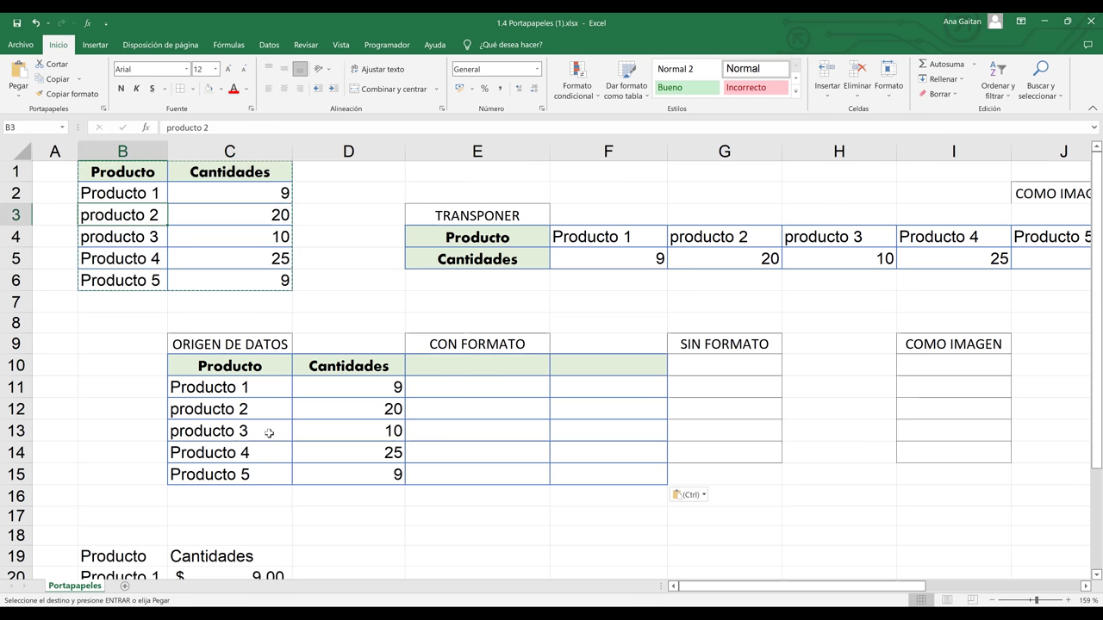
drag(222, 365, 347, 475)
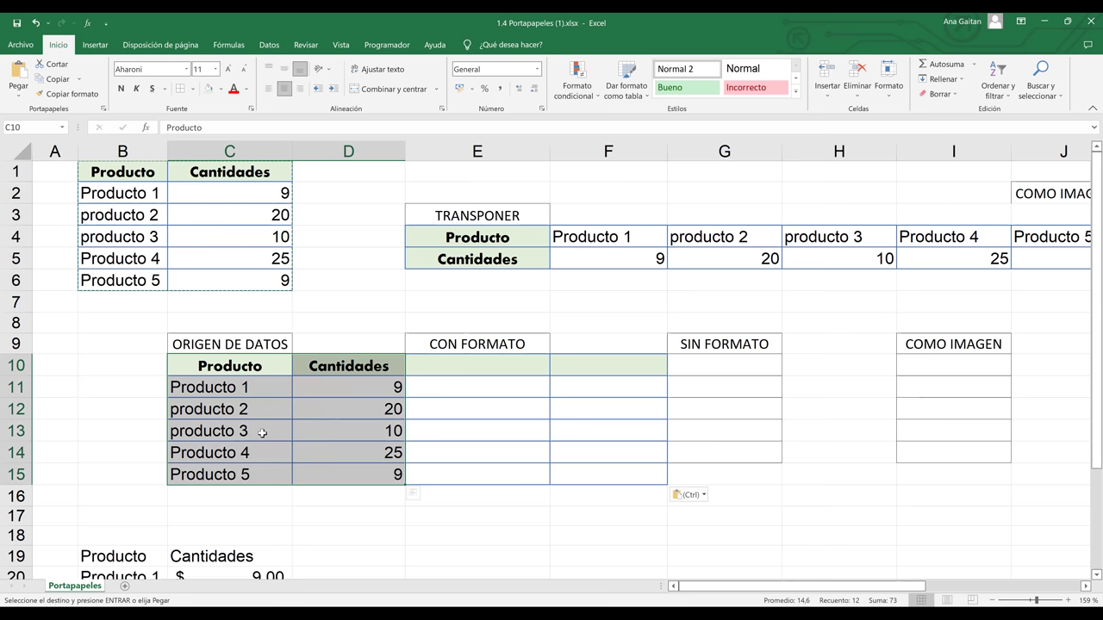
click(515, 442)
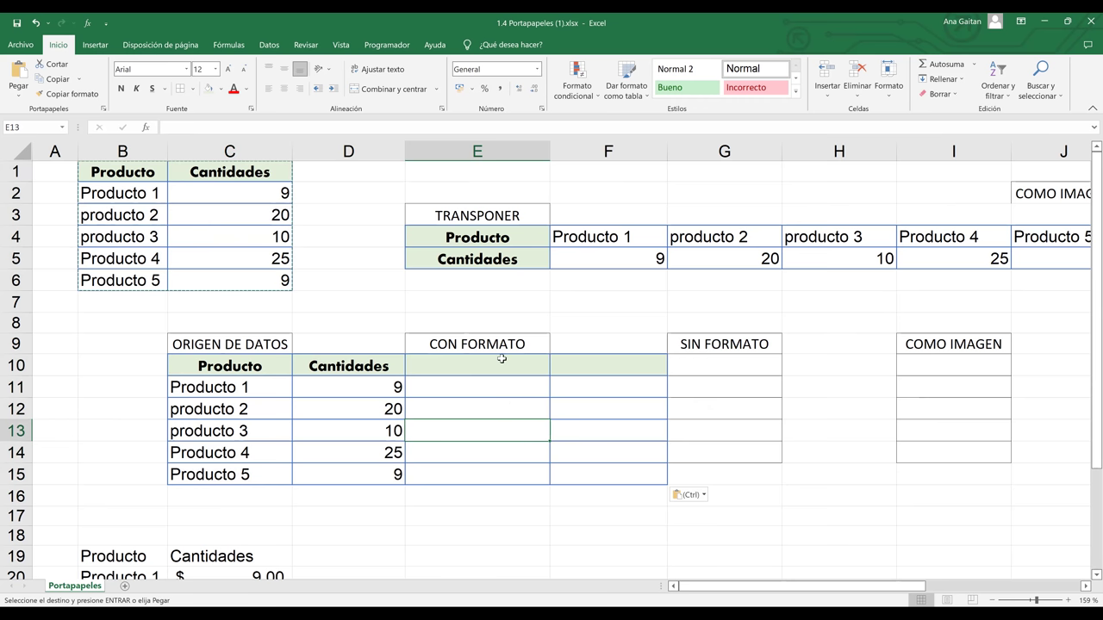
click(571, 387)
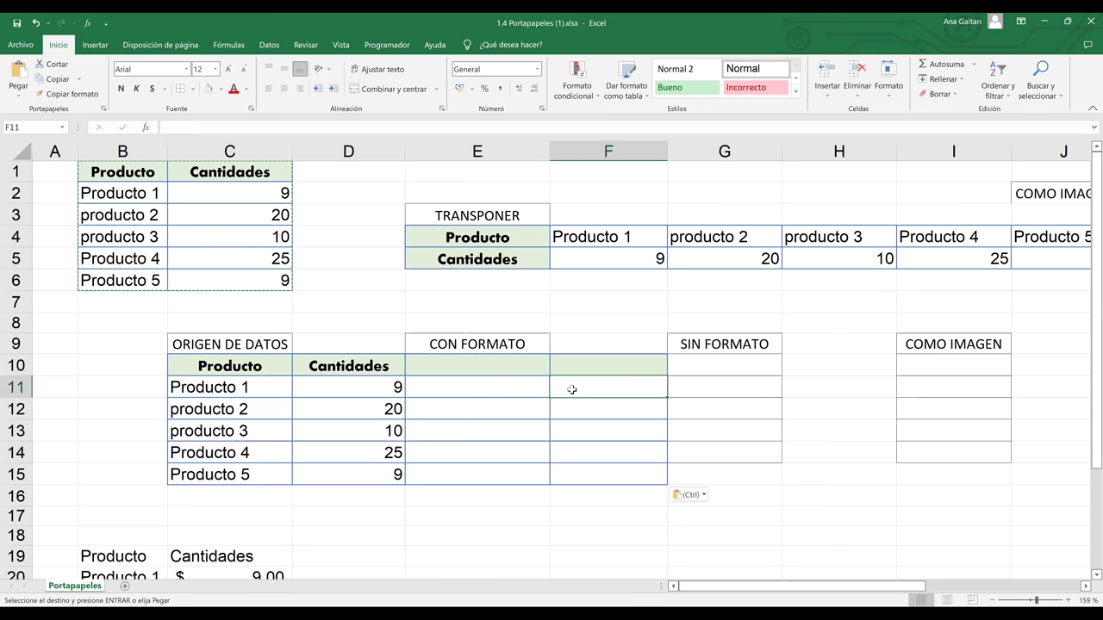
click(490, 378)
key(Up)
click(485, 409)
Copy the product table B1:C6 again and paste only its values at G10 under SIN FORMATO.
drag(126, 172, 264, 281)
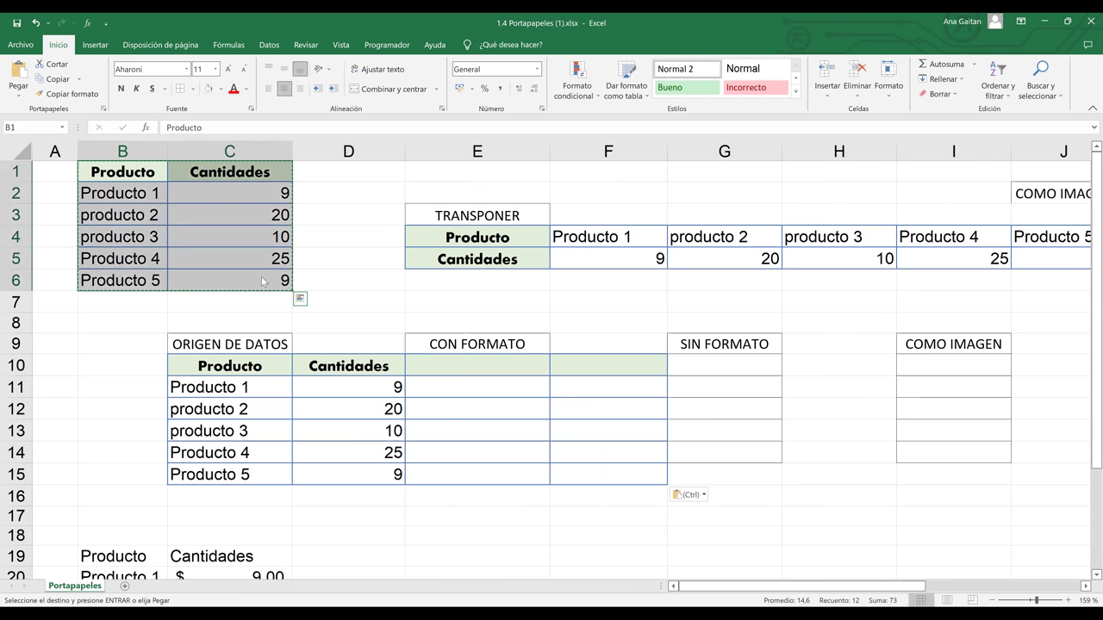
right_click(262, 279)
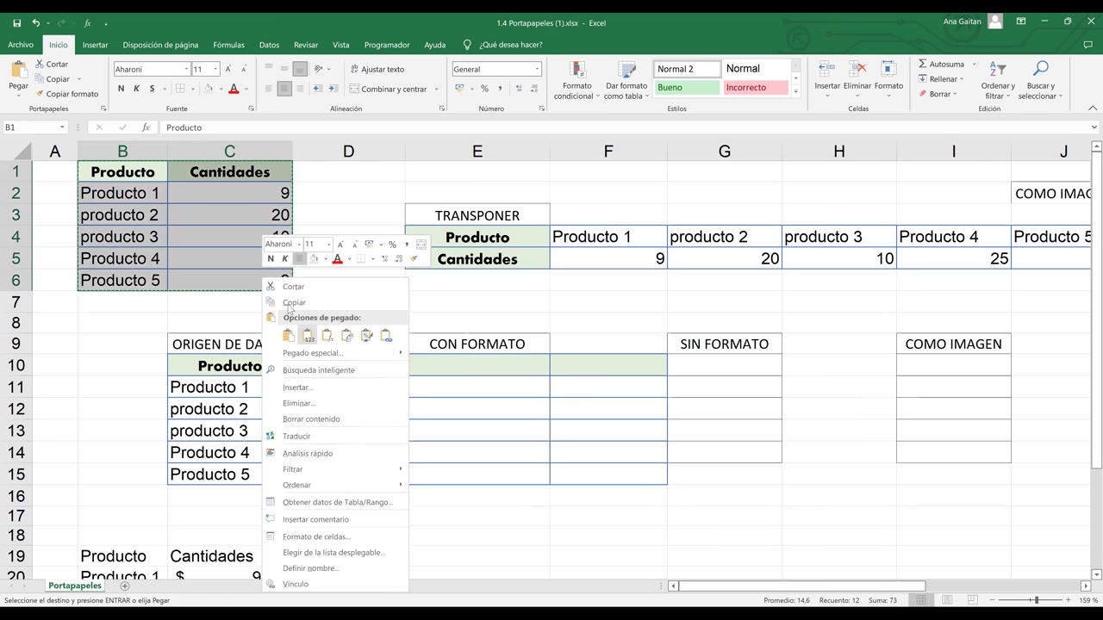
click(702, 364)
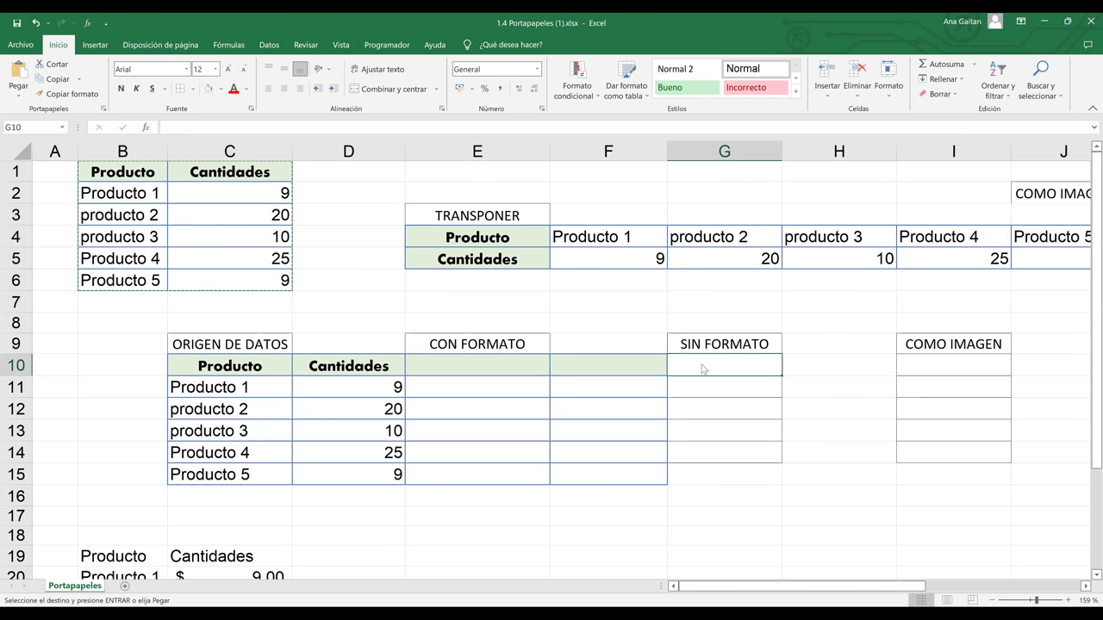
right_click(702, 367)
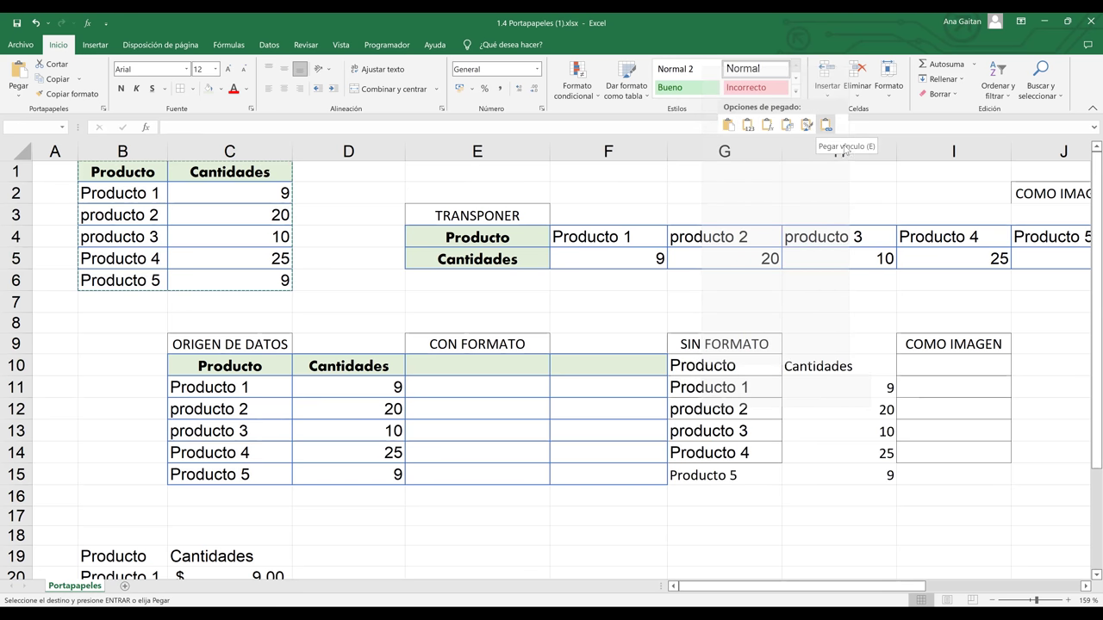
mouse_move(842, 144)
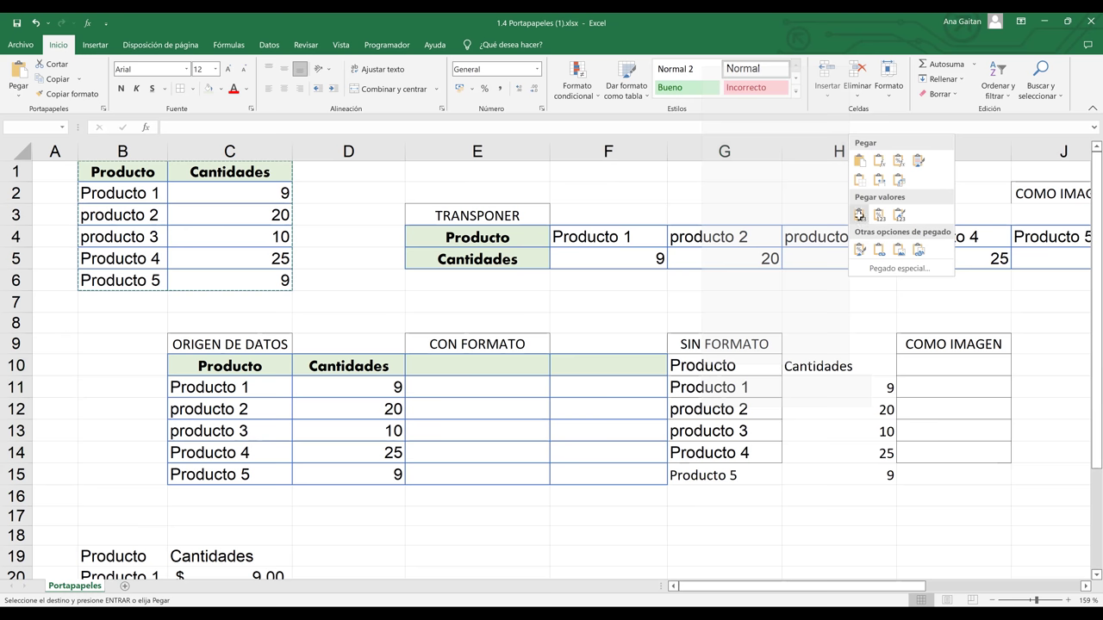
click(746, 394)
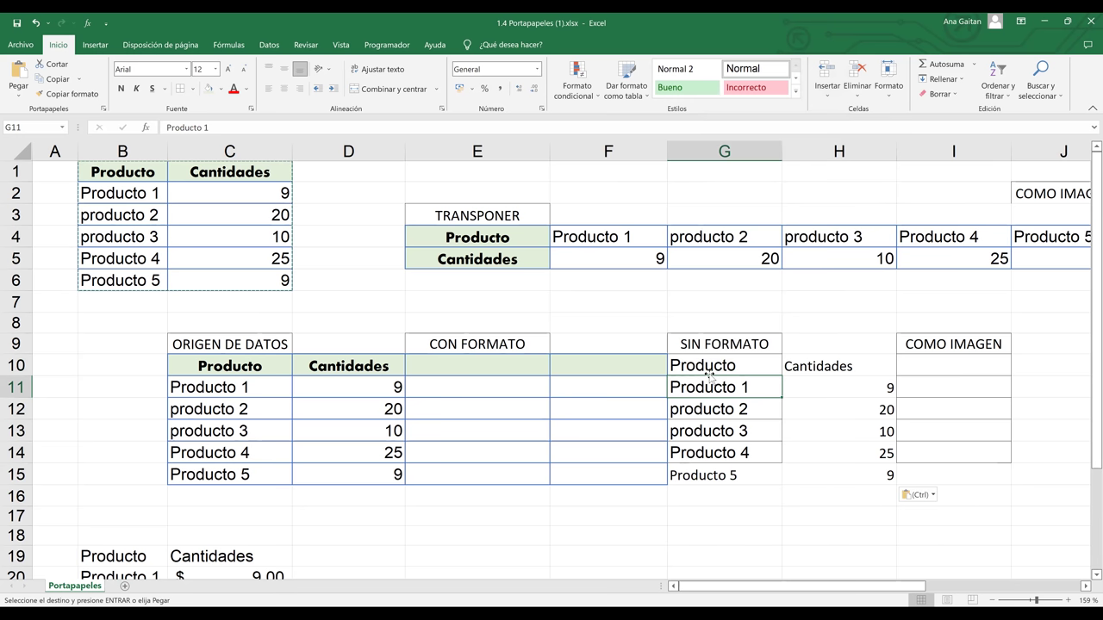
drag(709, 368, 805, 470)
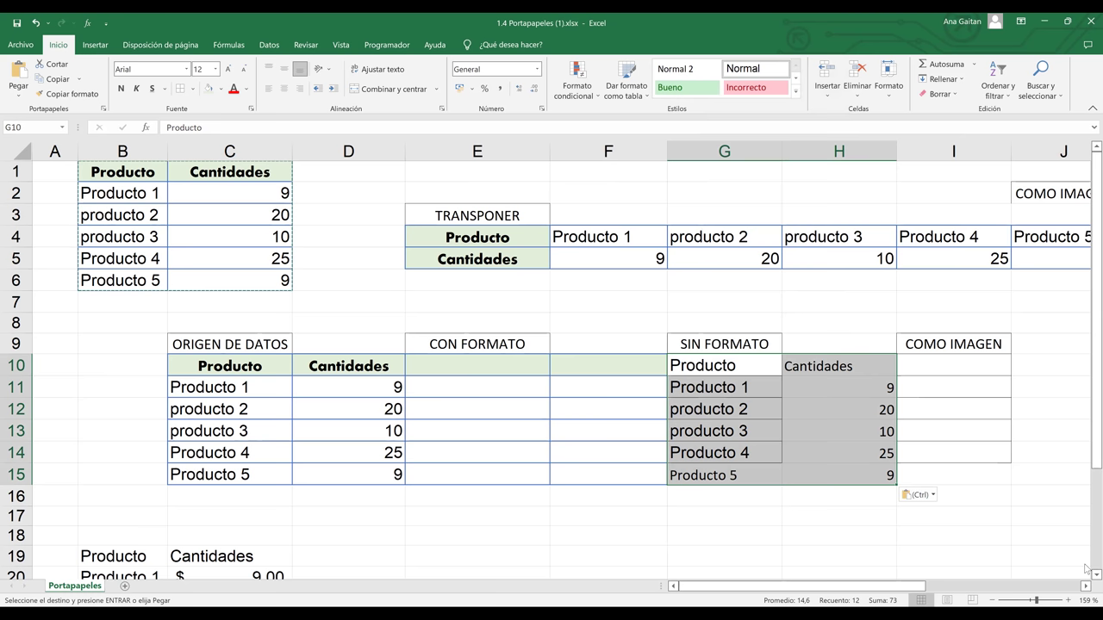
Paste the copied product table as a picture at I10 under COMO IMAGEN.
scroll(720, 369, right, 3)
click(724, 369)
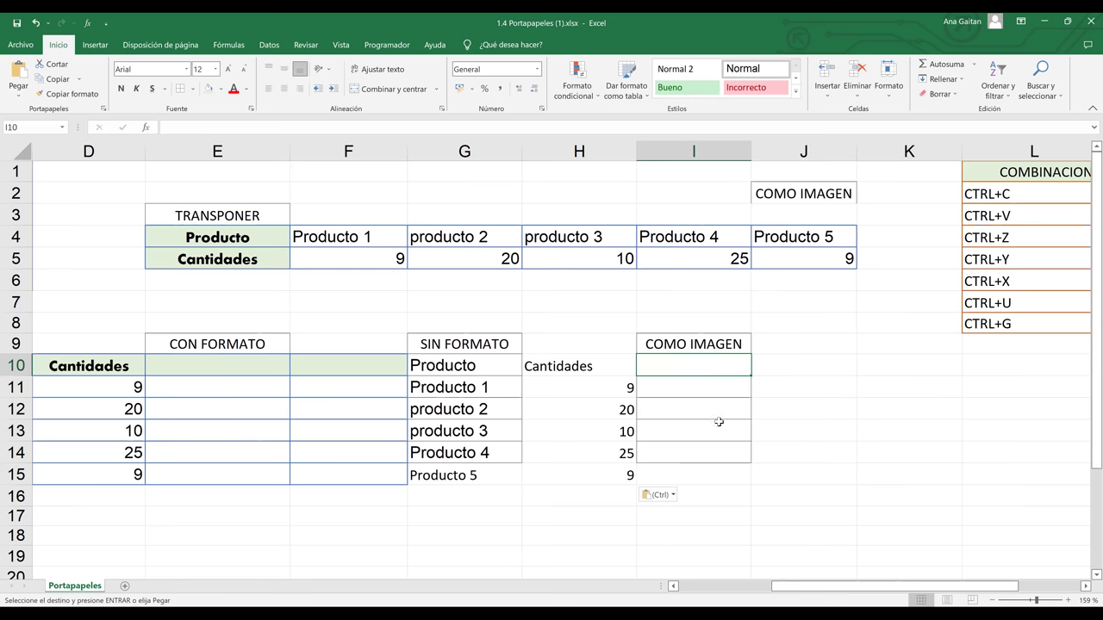
right_click(704, 371)
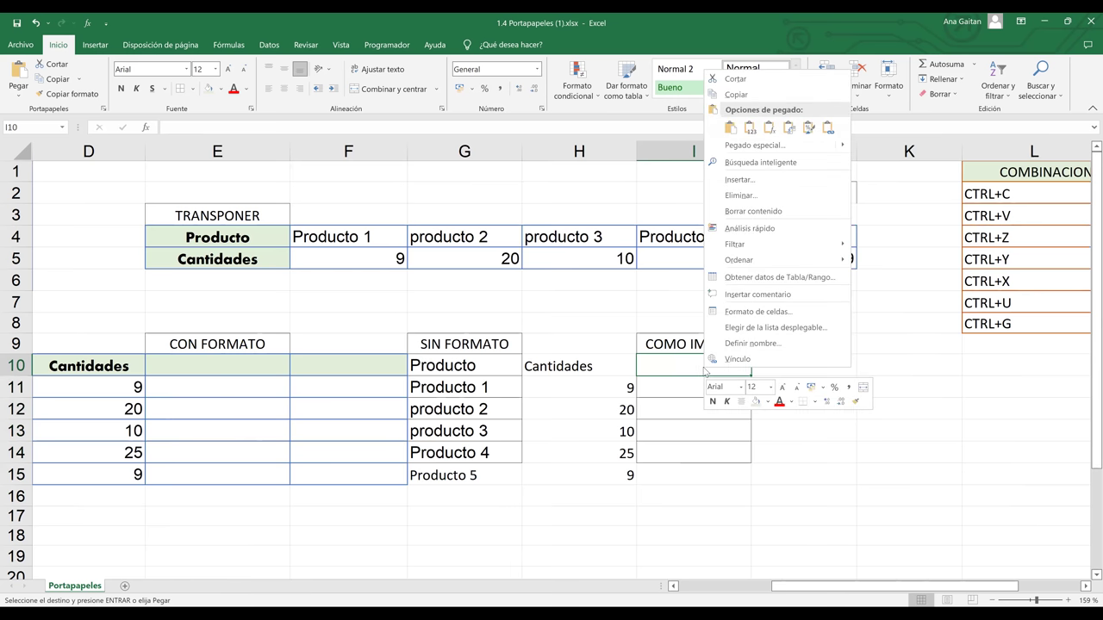
click(843, 146)
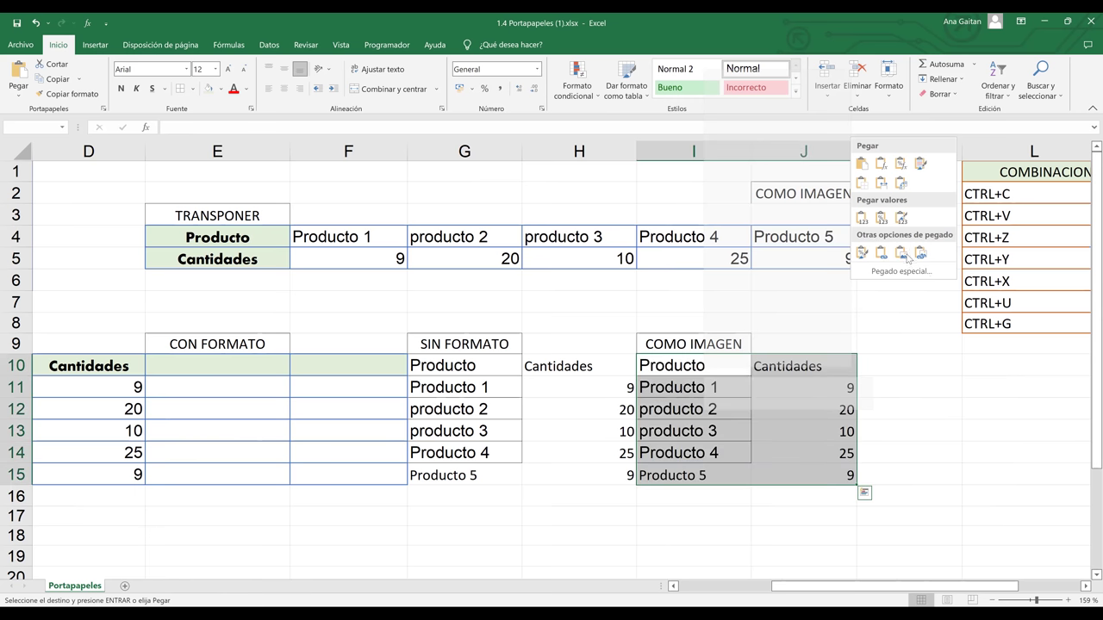
click(902, 253)
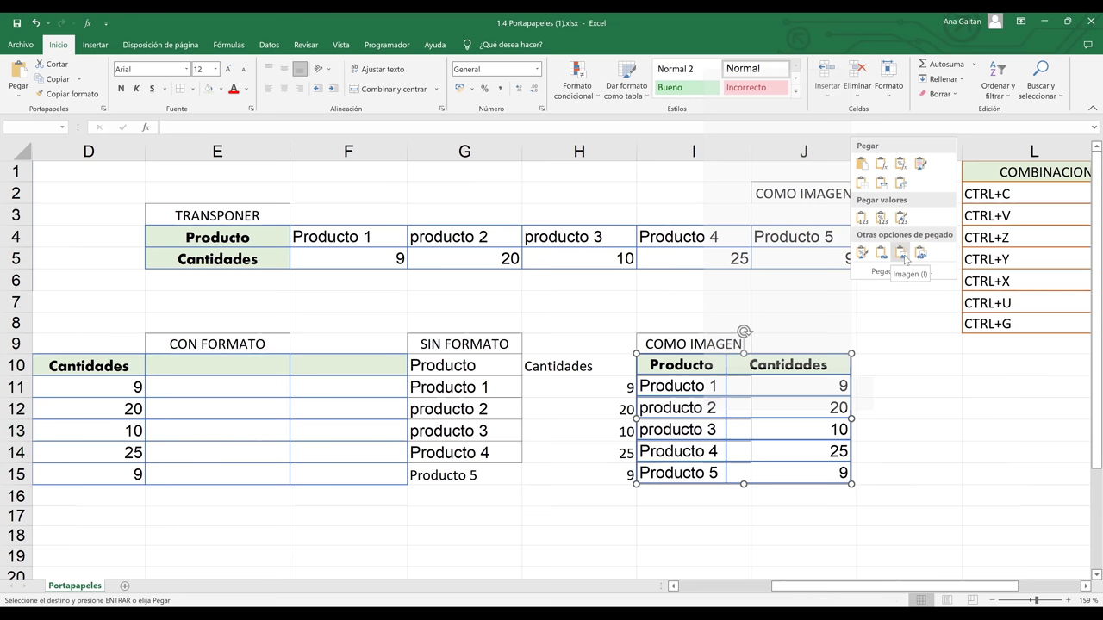
Move the table picture to about J10:K15 beside COMO IMAGEN and check the formatted cells E10:F15 against it.
click(821, 362)
drag(818, 355, 362, 218)
drag(876, 352, 960, 343)
drag(500, 385, 911, 376)
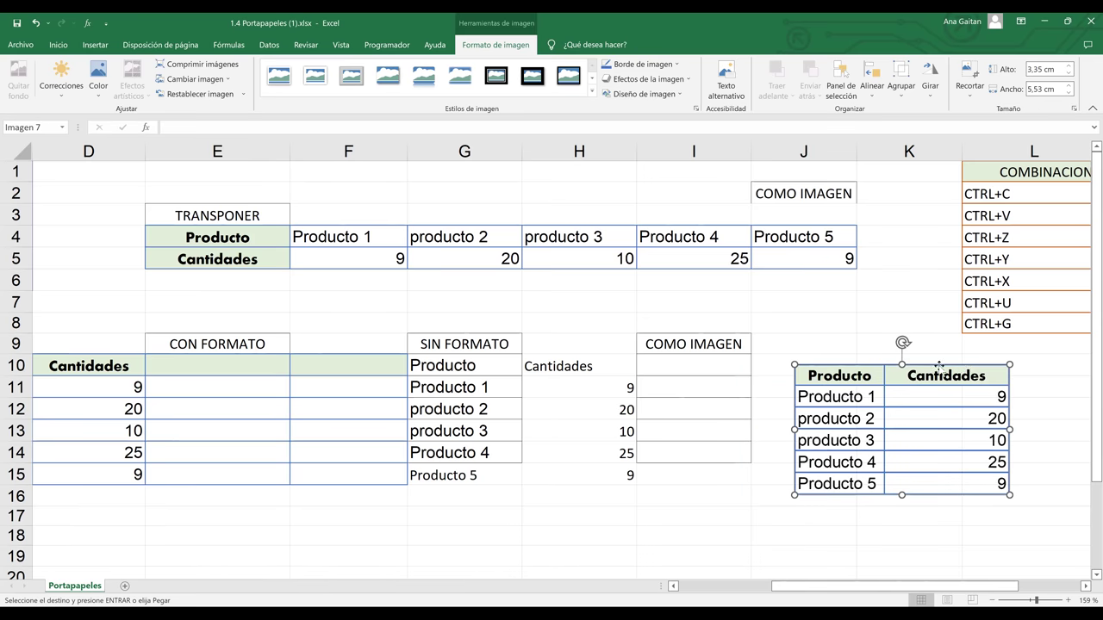
drag(201, 362, 366, 474)
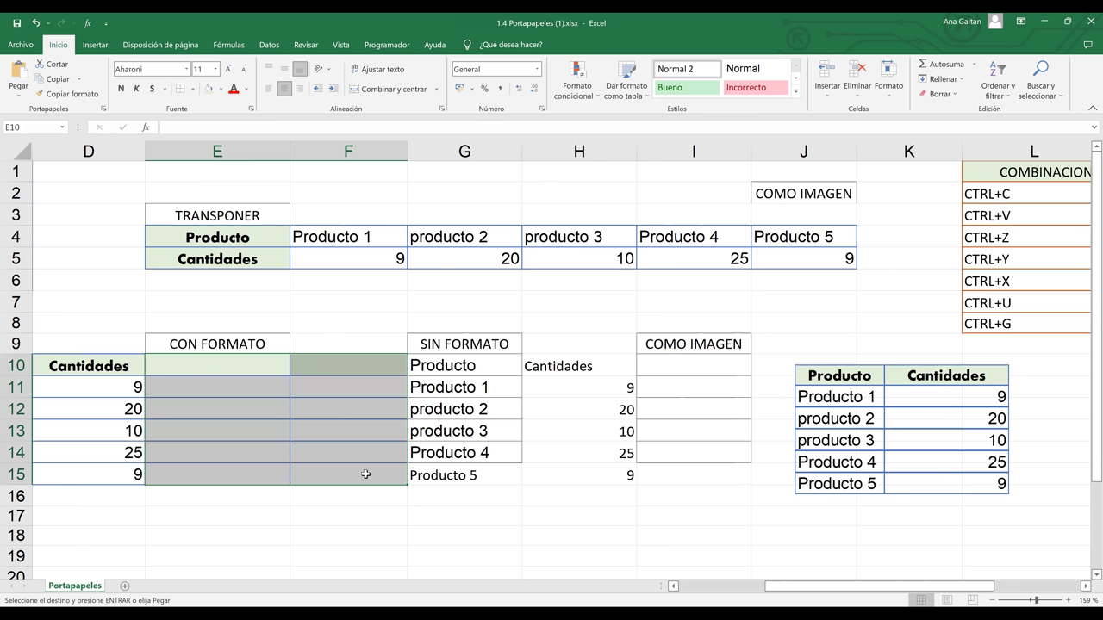
click(264, 366)
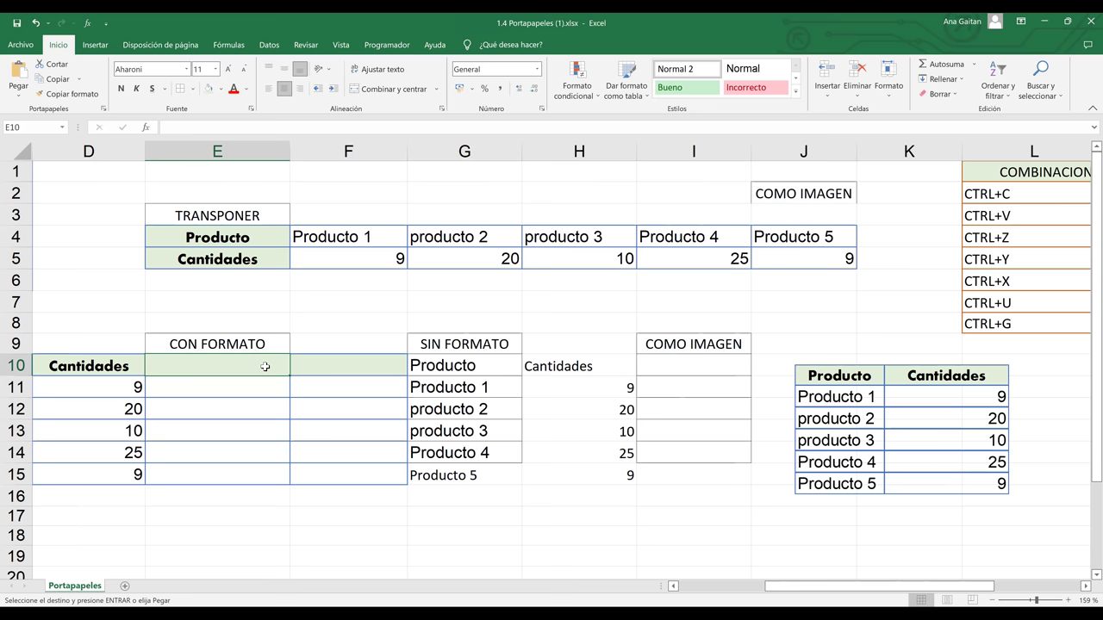
Move the table picture freely over different cells of the sheet and back to about J10:K15.
click(981, 368)
key(ctrl+z)
key(ctrl+z)
key(ctrl+z)
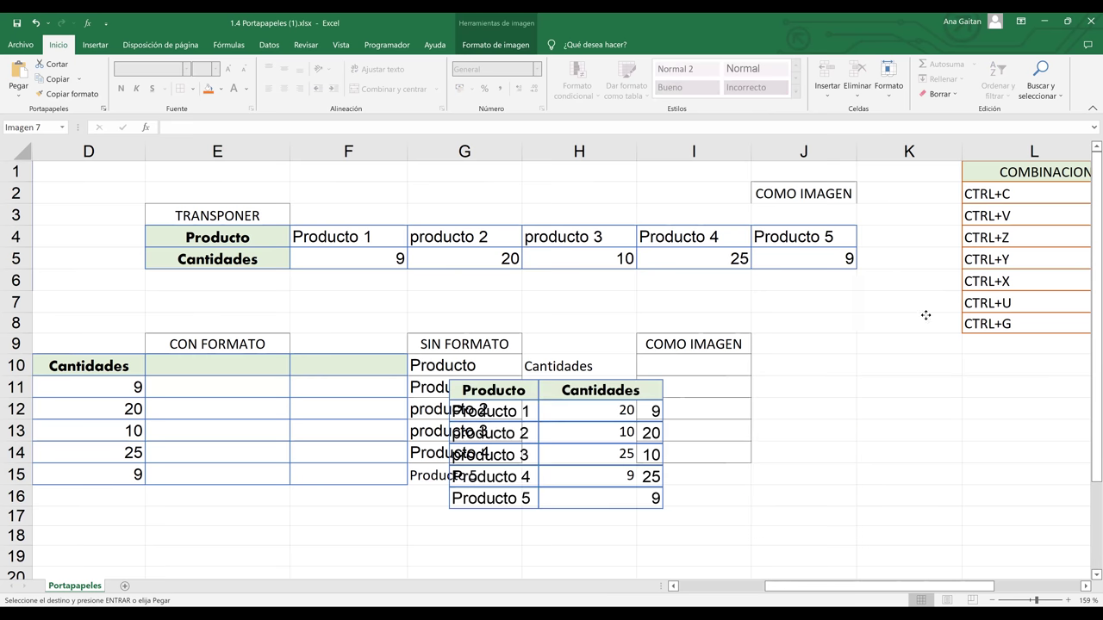
key(ctrl+z)
key(ctrl+z)
key(ctrl+z)
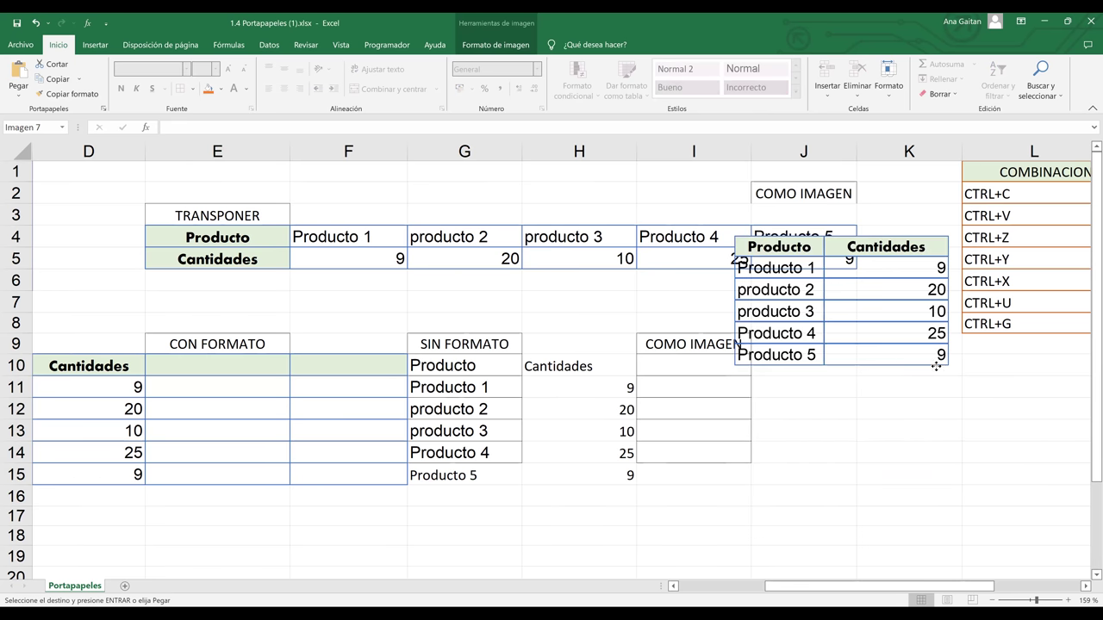
key(ctrl+z)
key(ctrl+z)
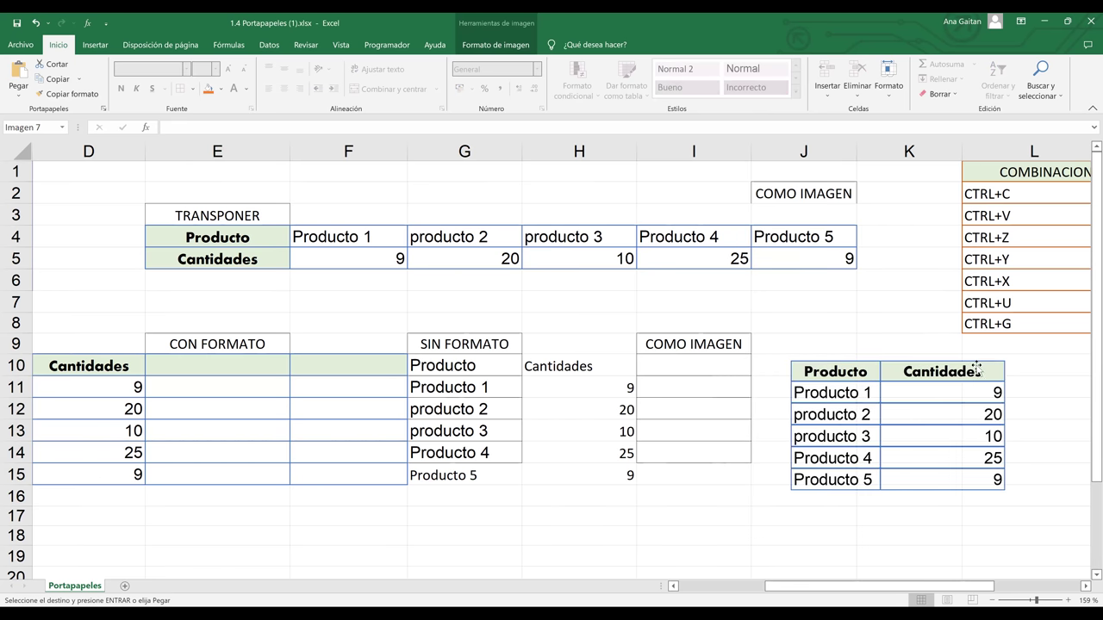
key(ctrl+z)
click(977, 366)
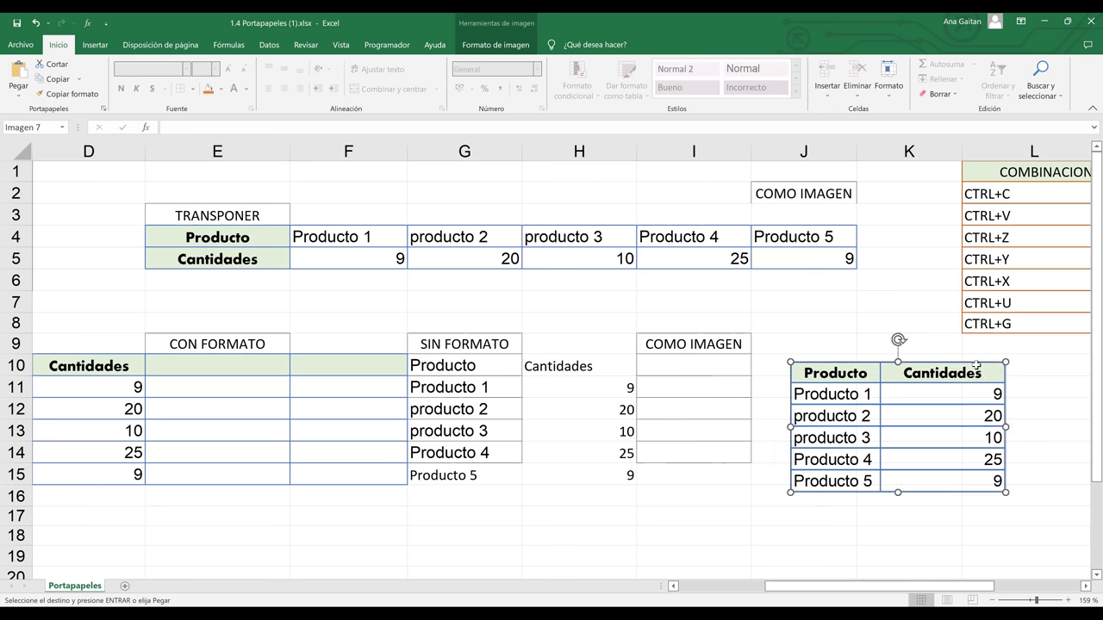
Cut the table picture, paste it into a new worksheet and move it to about F8:H13.
key(ctrl+z)
click(124, 587)
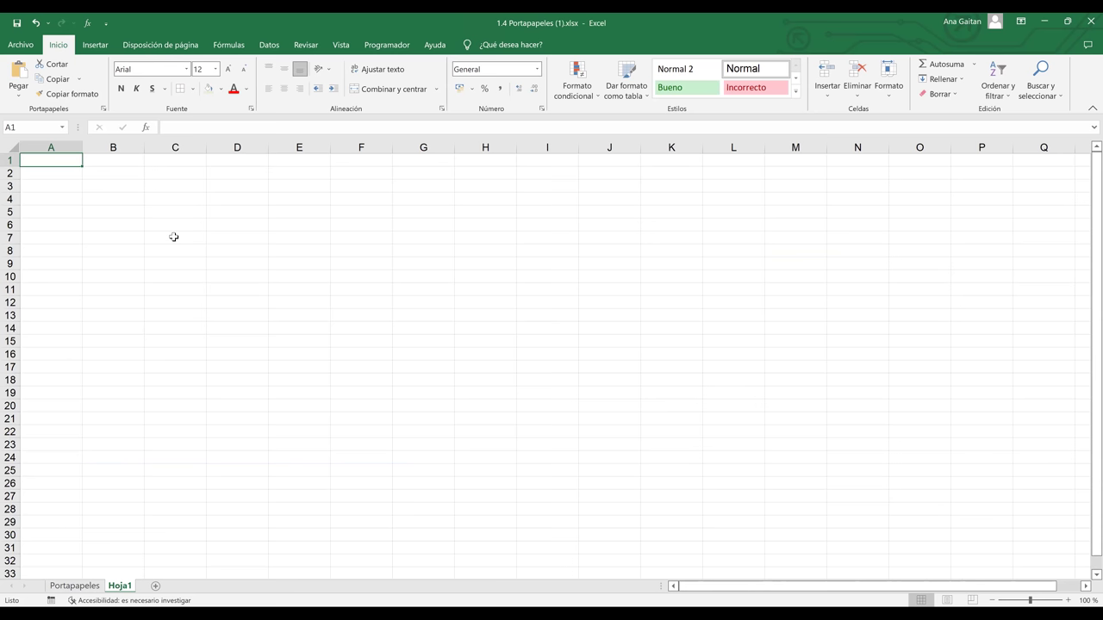
key(ctrl+v)
drag(116, 189, 481, 300)
drag(468, 259, 468, 258)
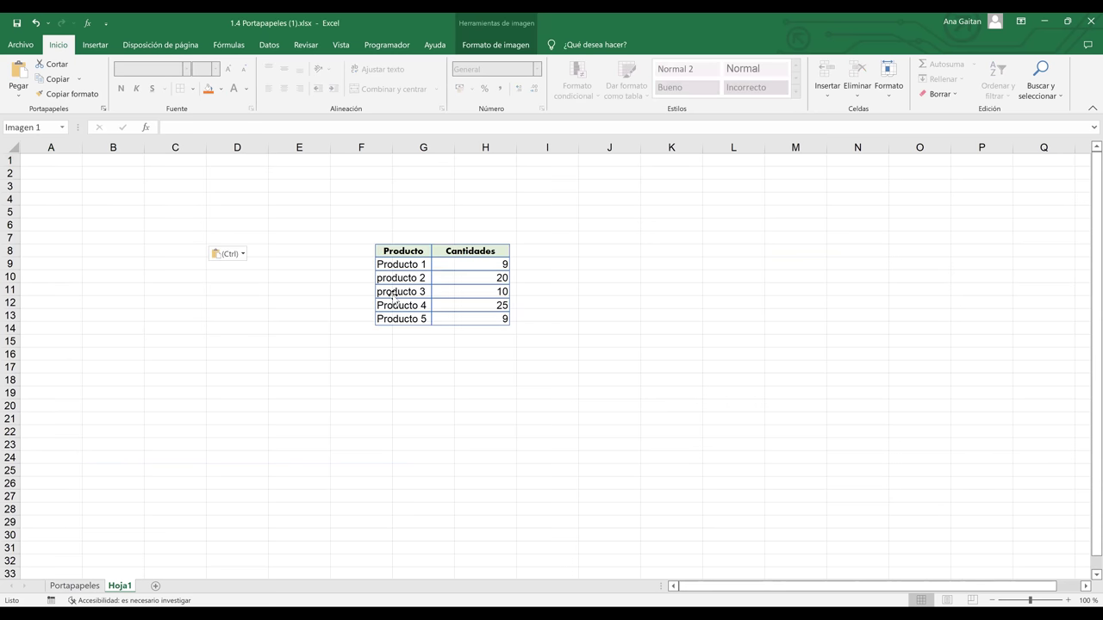
Enlarge, stretch and reposition the table picture on Hoja1, with its upper corner at about H5.
drag(46, 397, 44, 396)
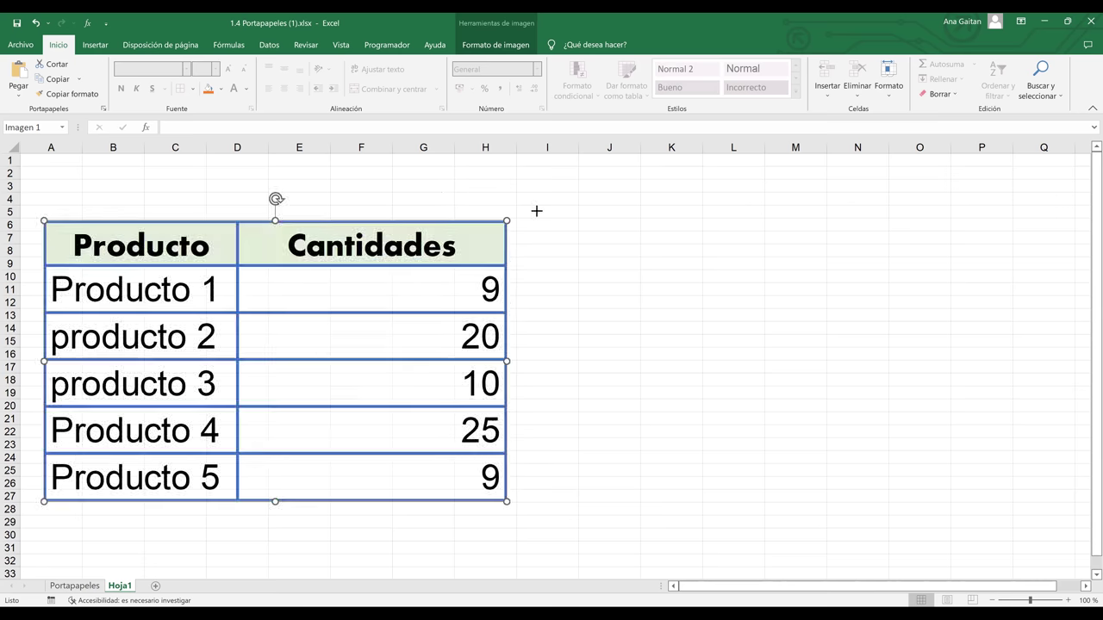
drag(884, 196, 855, 501)
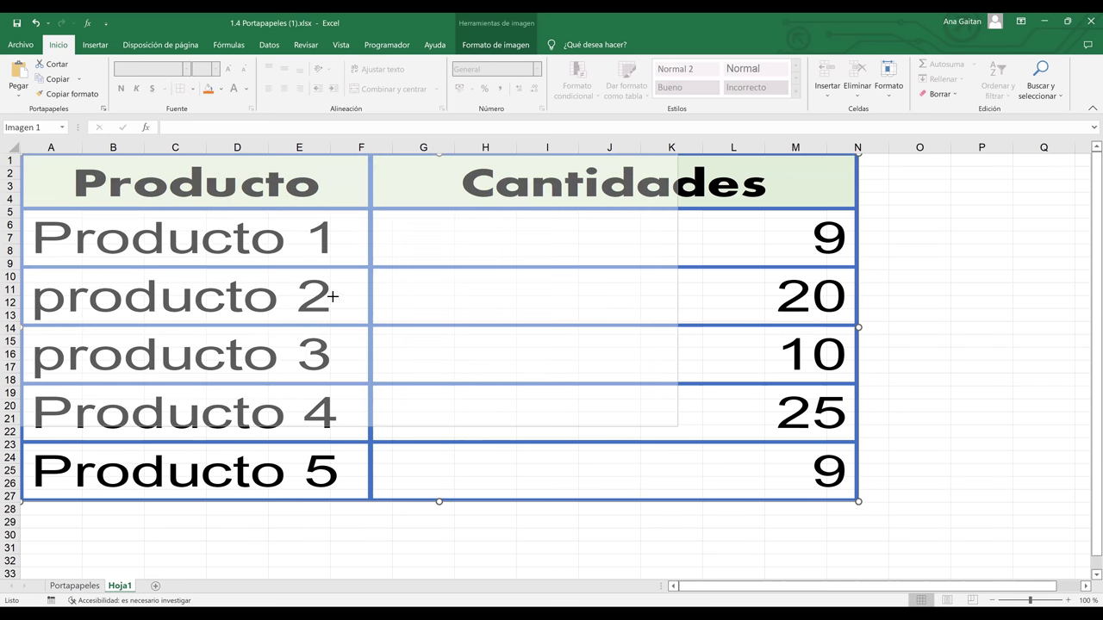
drag(361, 298, 776, 419)
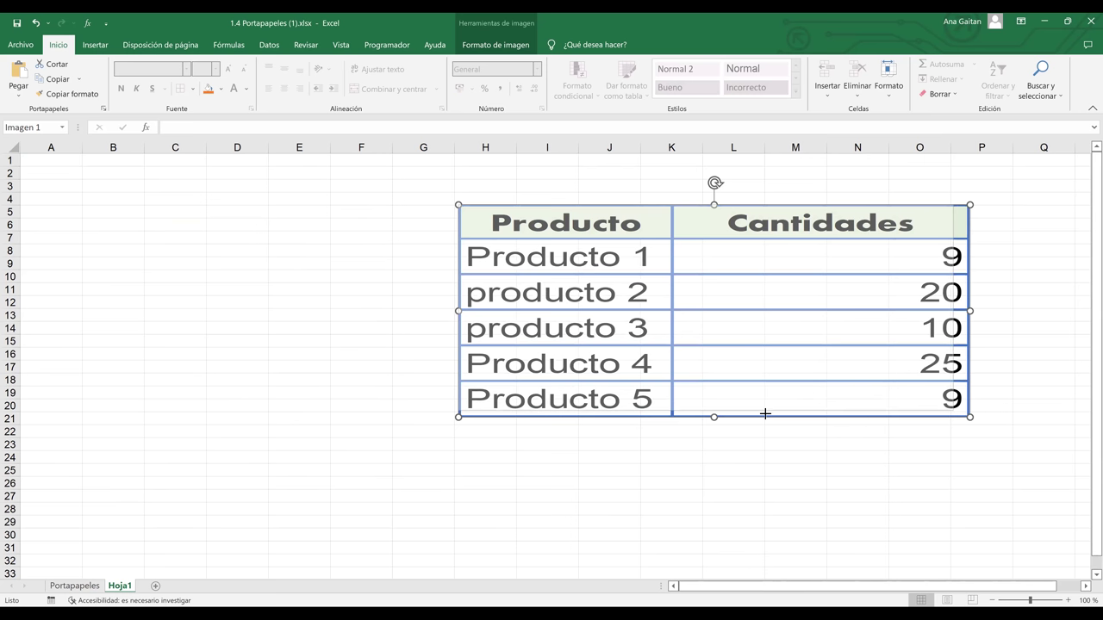
drag(879, 491, 862, 456)
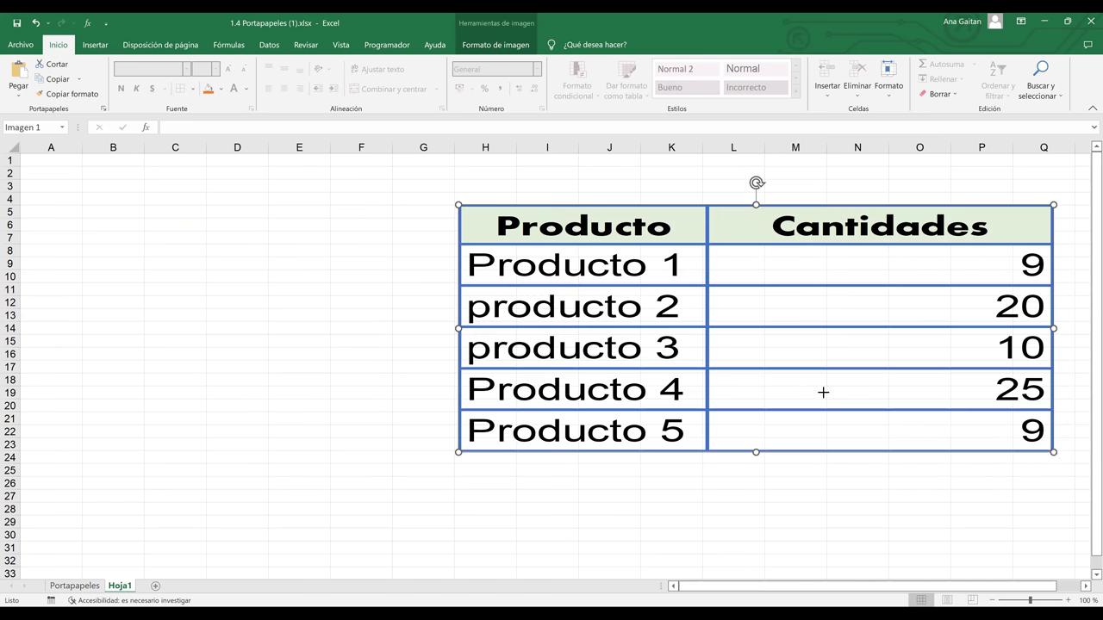
Cut the resized table picture from Hoja1 and paste it on the Portapapeles sheet at J9.
key(ctrl+z)
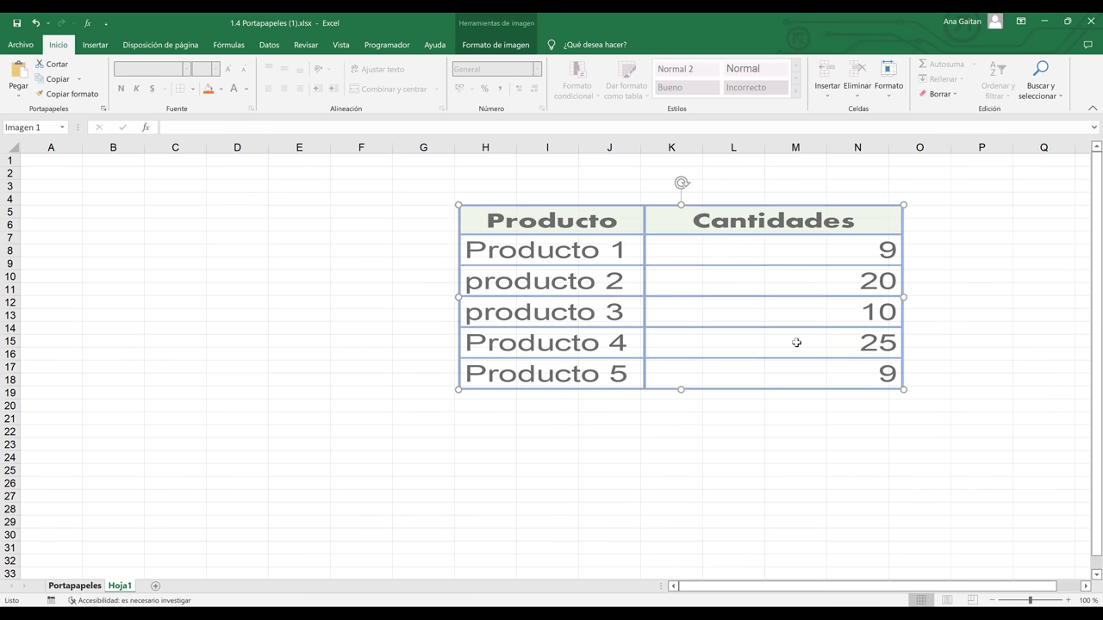
key(ctrl+Page_Up)
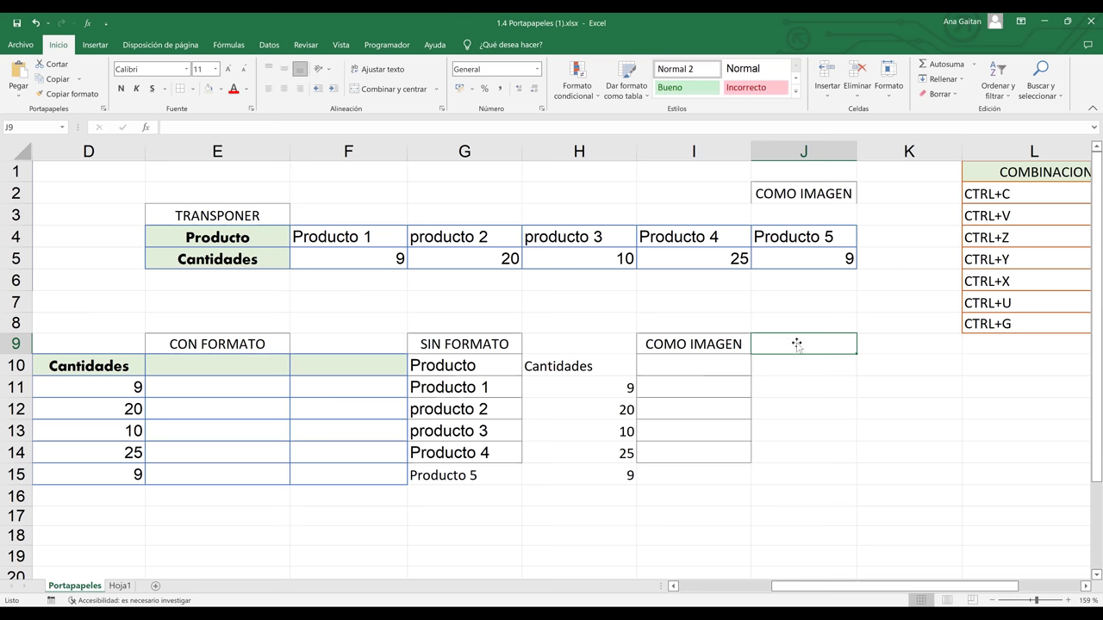
key(ctrl+v)
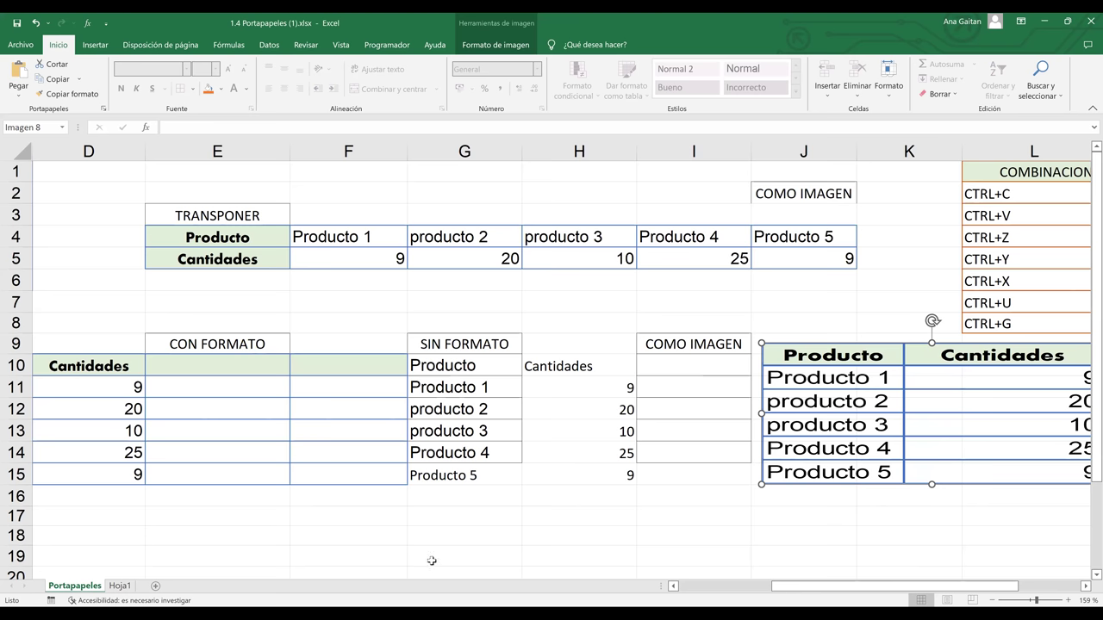
scroll(456, 534, left, 3)
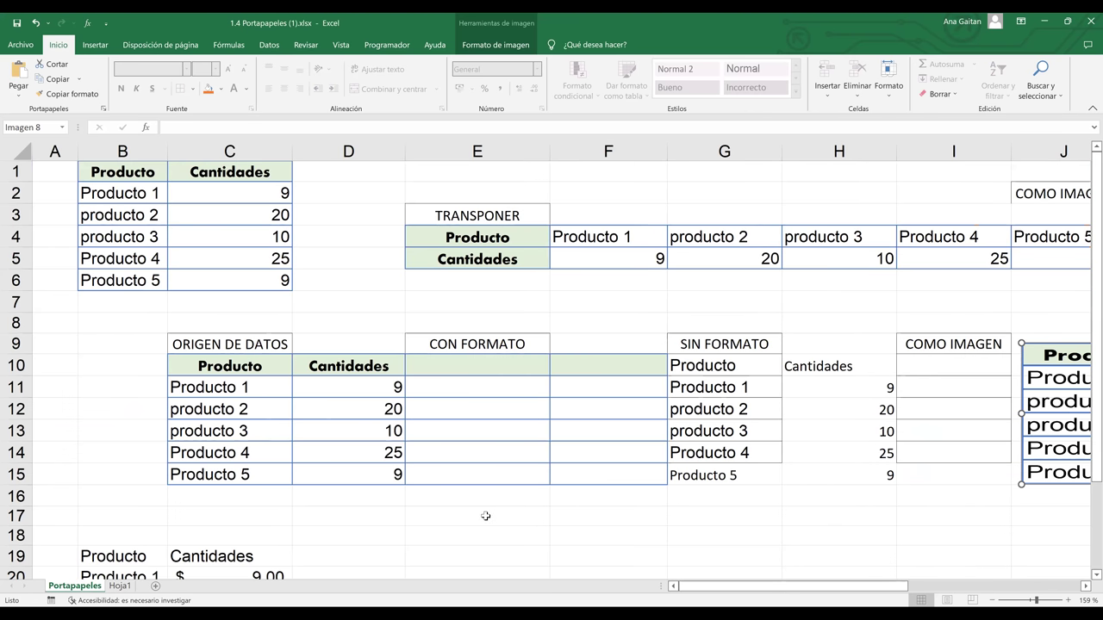
click(474, 519)
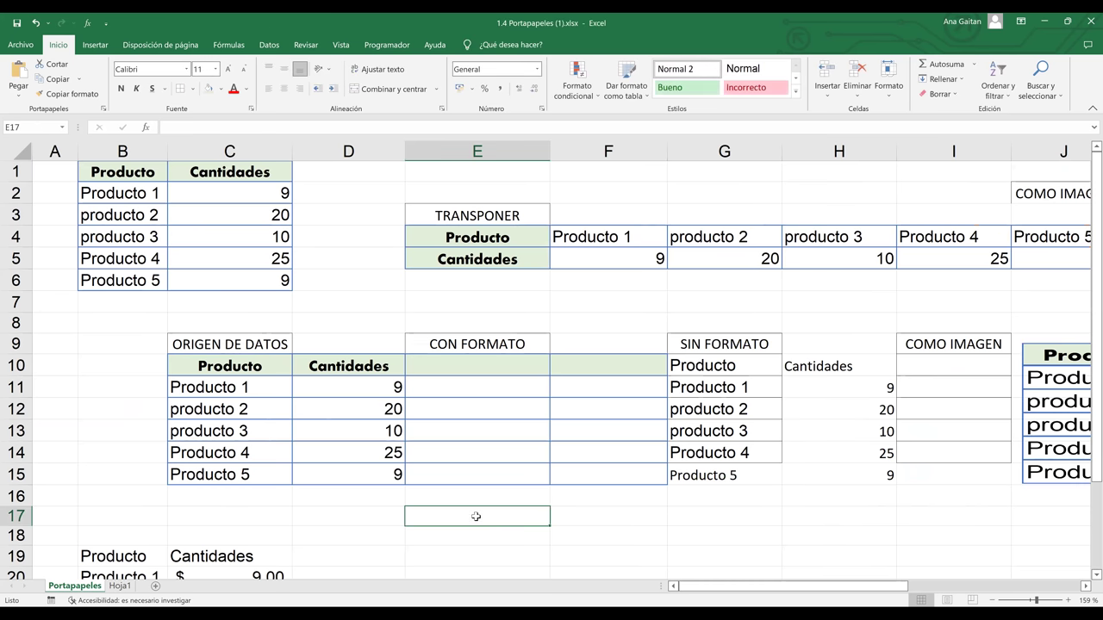
right_click(476, 516)
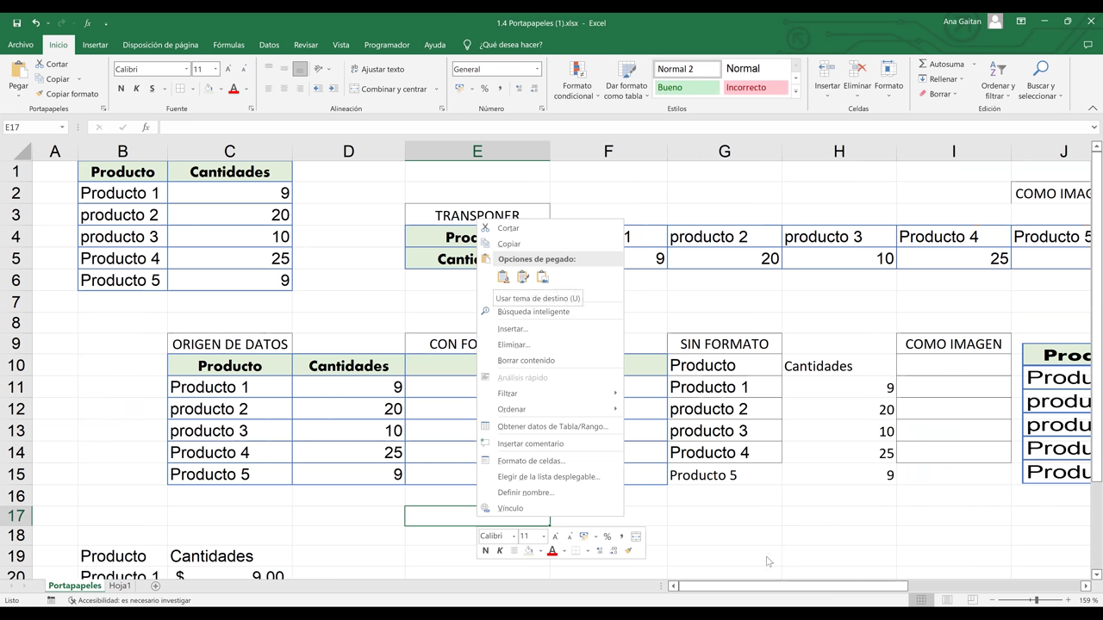
key(Escape)
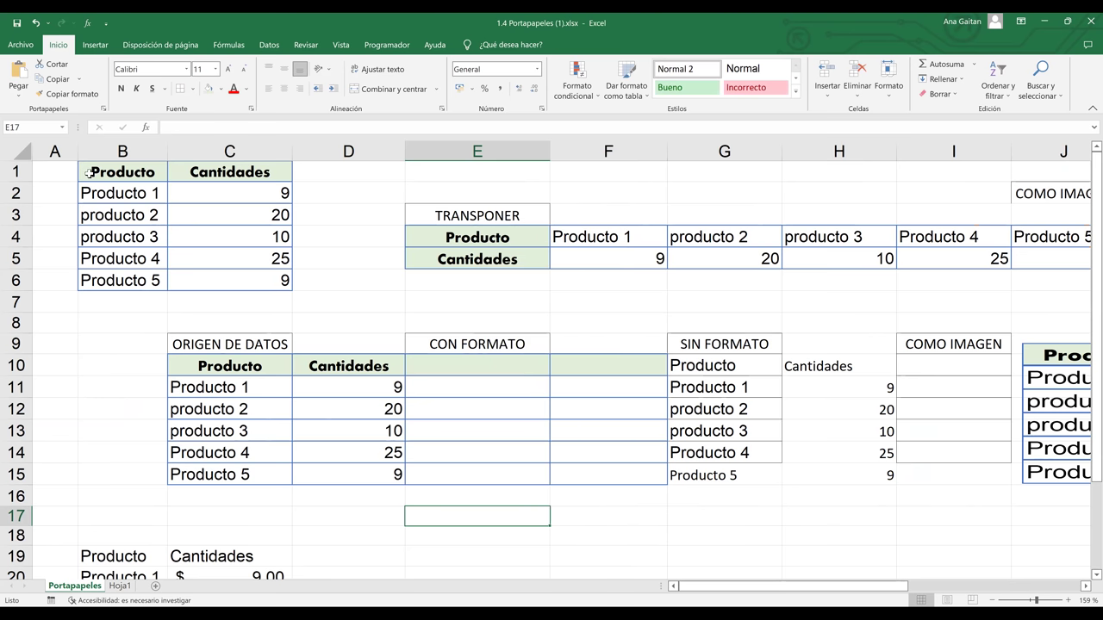
Change the Producto 1 quantity in C2 of the source table to 0.
drag(88, 172, 241, 276)
click(244, 234)
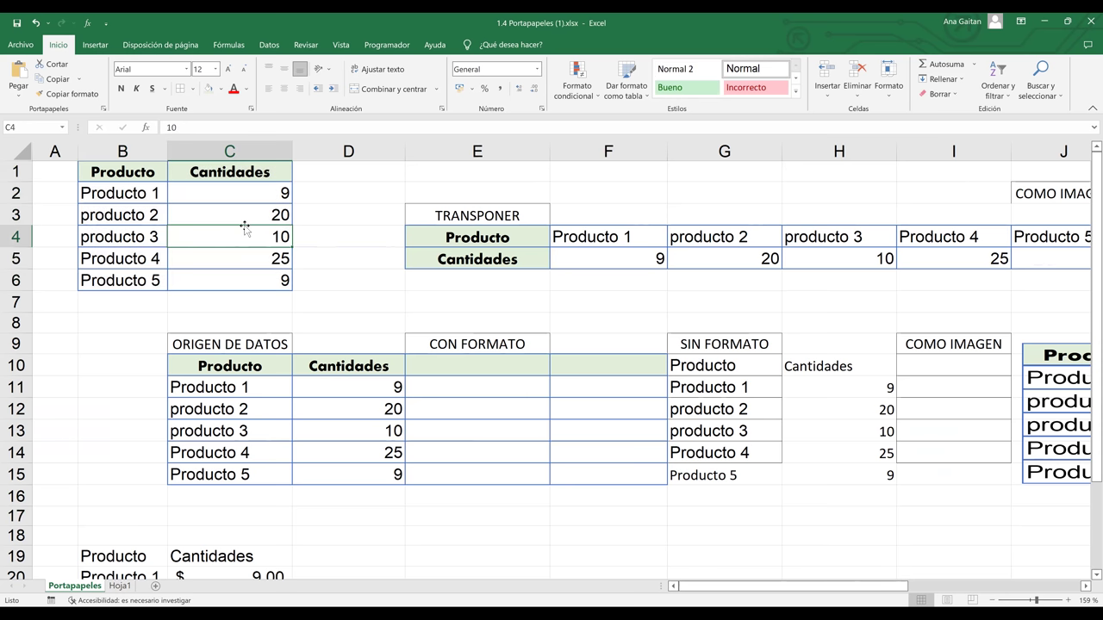
click(255, 198)
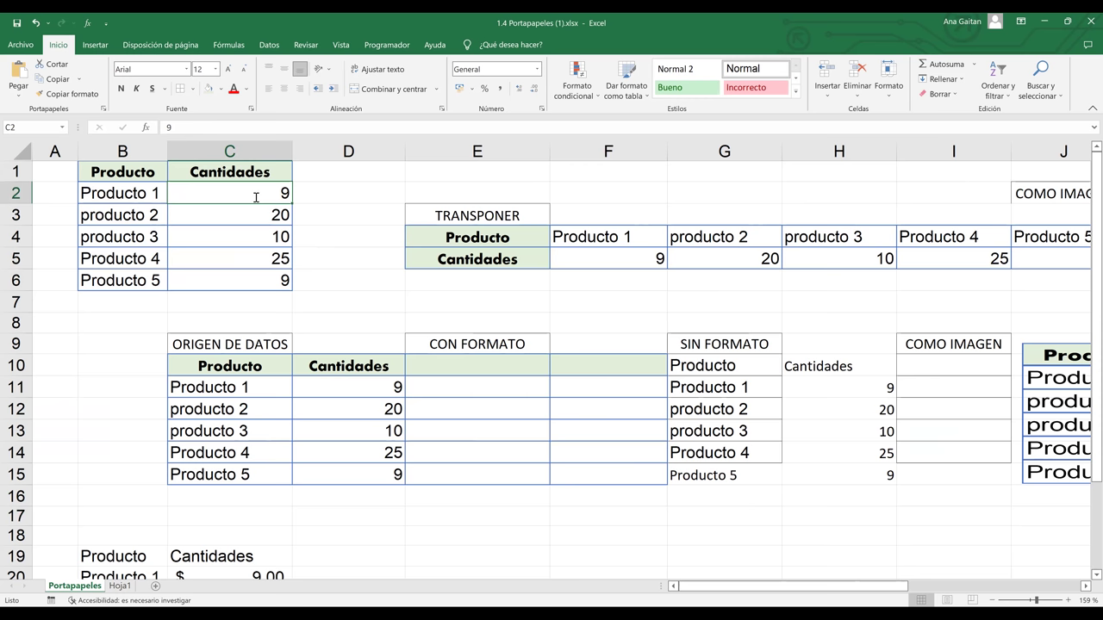
key(BackSpace)
text(0)
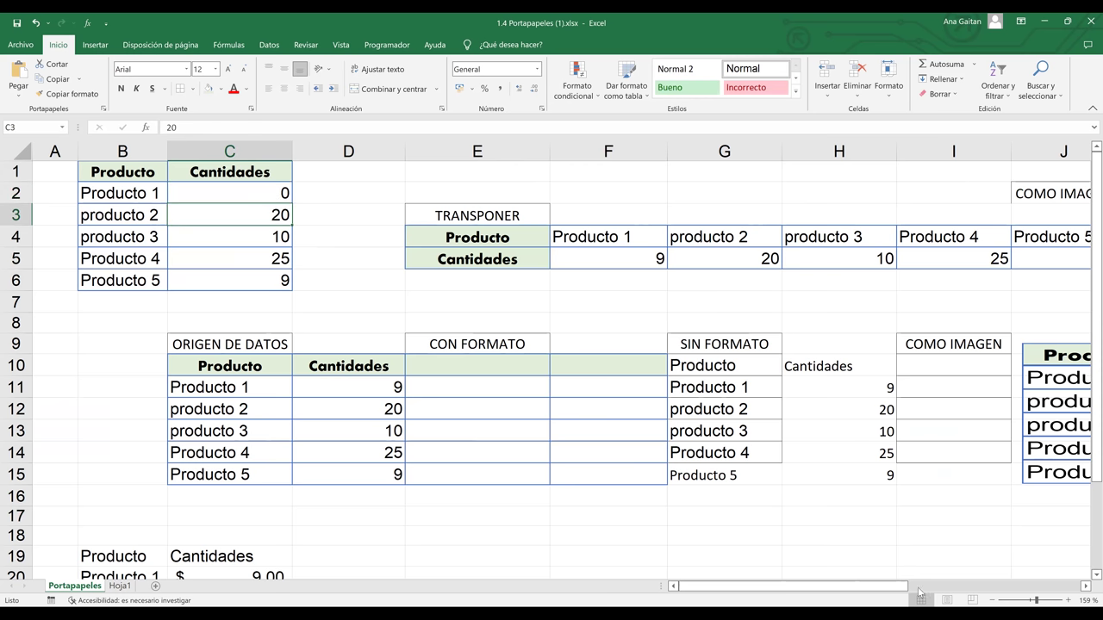
Check the pasted table picture beside COMO IMAGEN against the edited Producto 1 quantity.
click(917, 587)
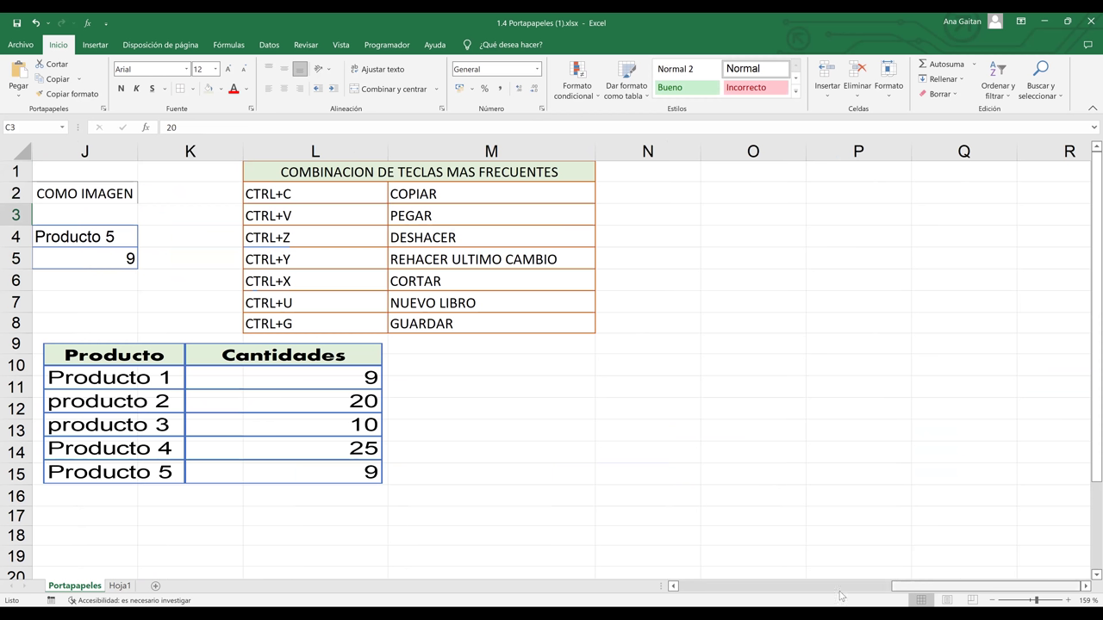
scroll(527, 433, left, 3)
click(529, 434)
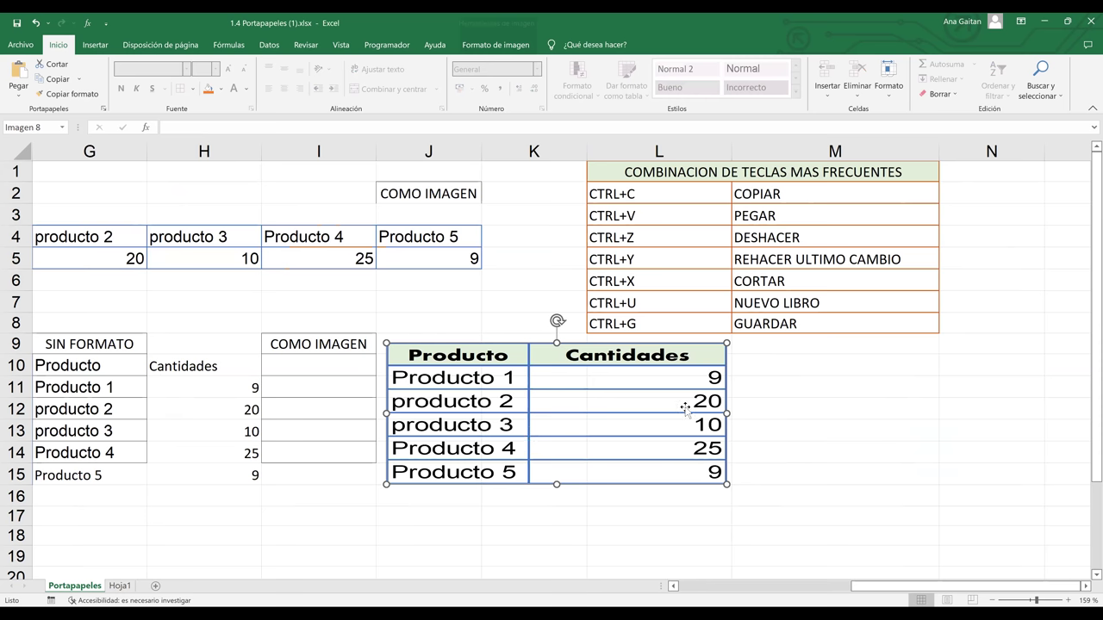
click(806, 391)
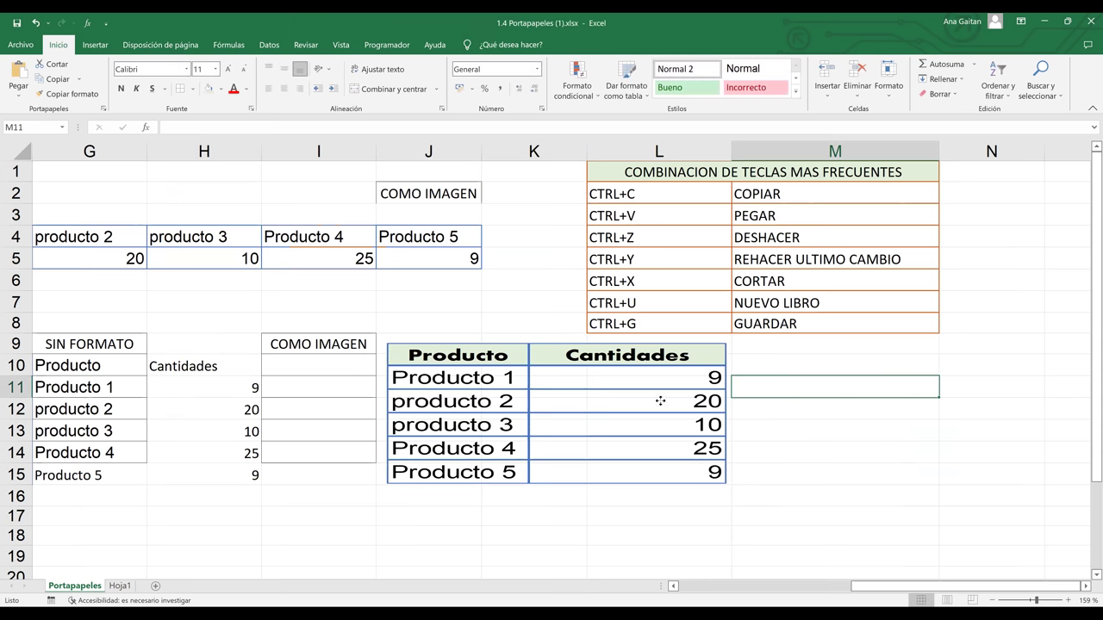
key(ctrl+z)
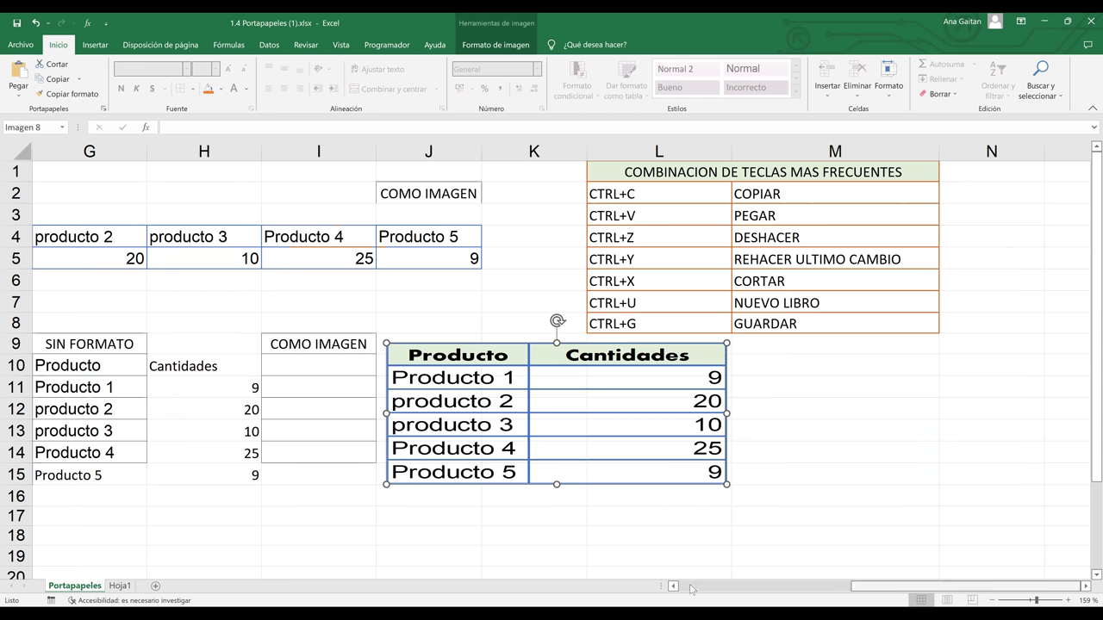
Copy the source table B1:C6 and paste it at E17 as a linked picture.
scroll(118, 169, left, 3)
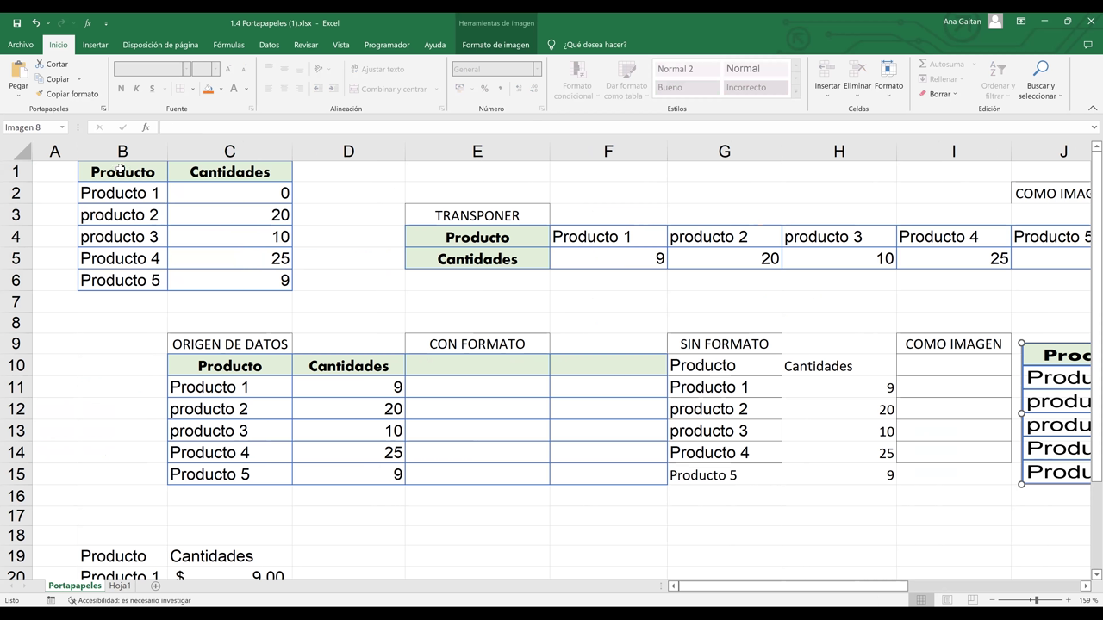
drag(142, 174, 224, 287)
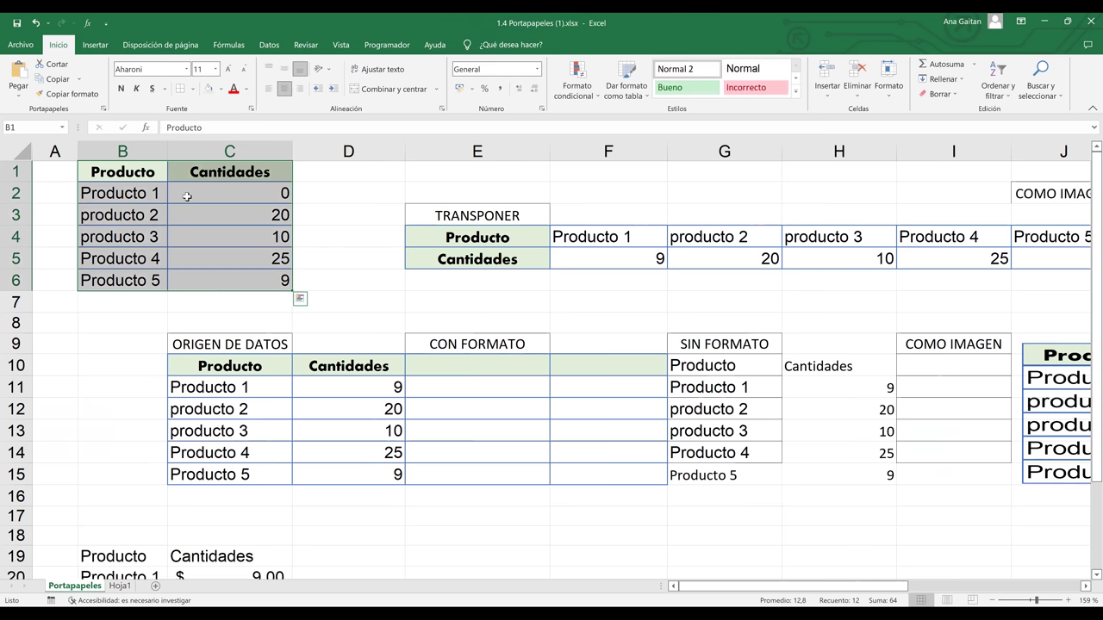
right_click(187, 197)
click(207, 221)
click(423, 514)
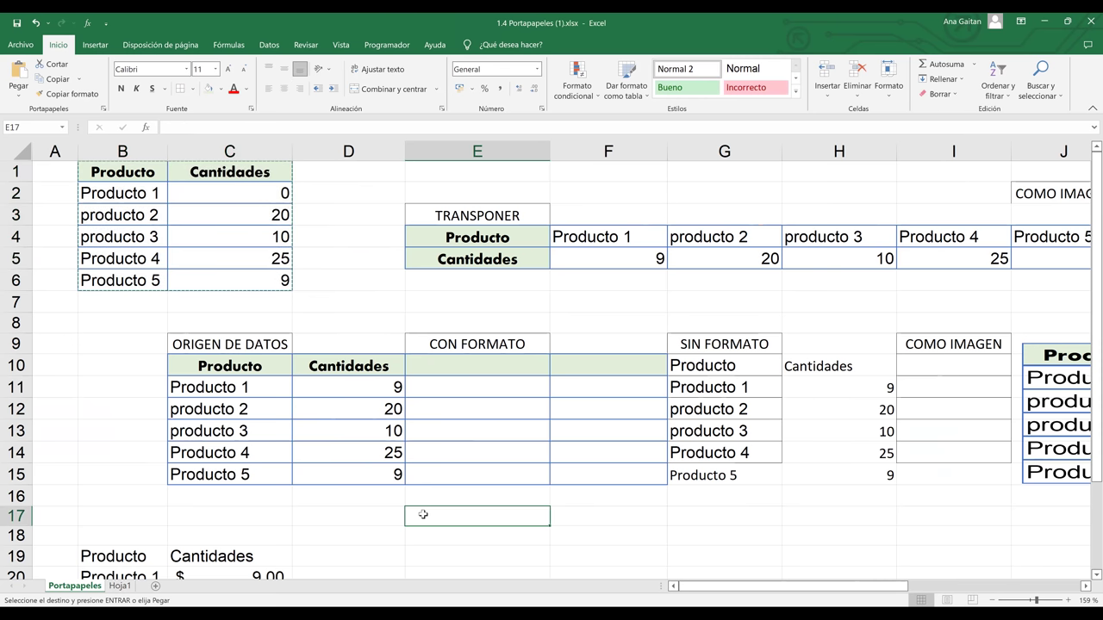
right_click(424, 519)
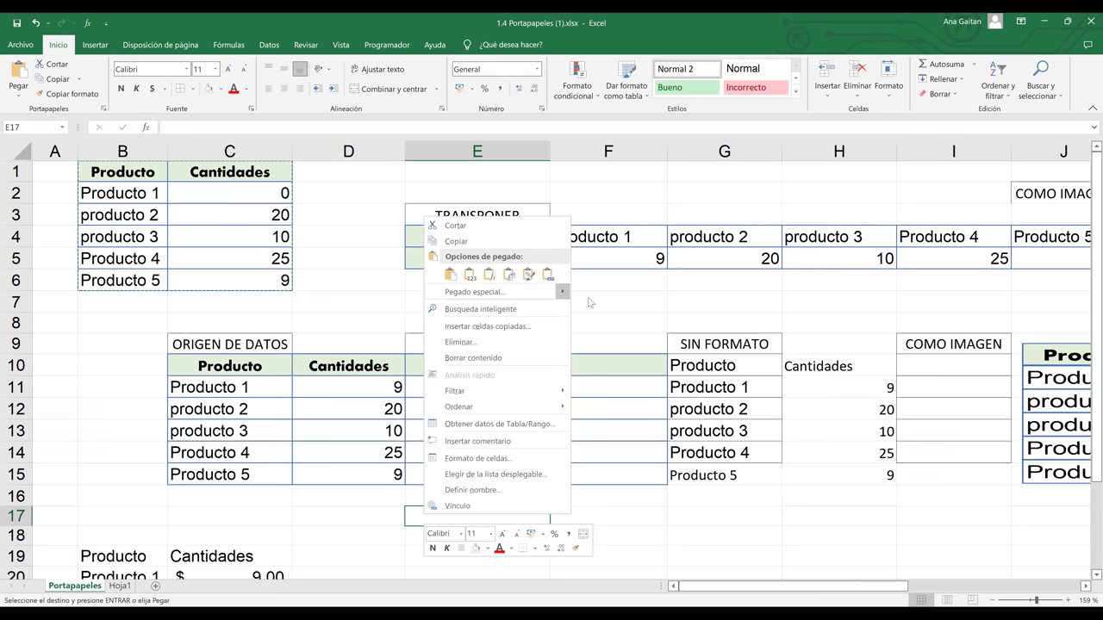
click(561, 295)
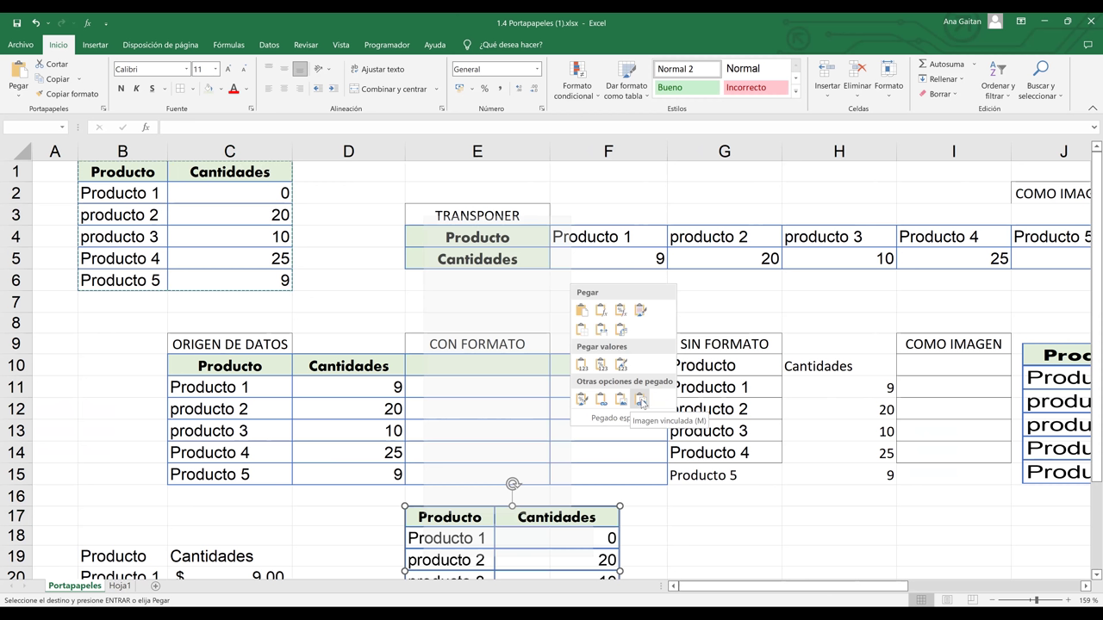
click(642, 403)
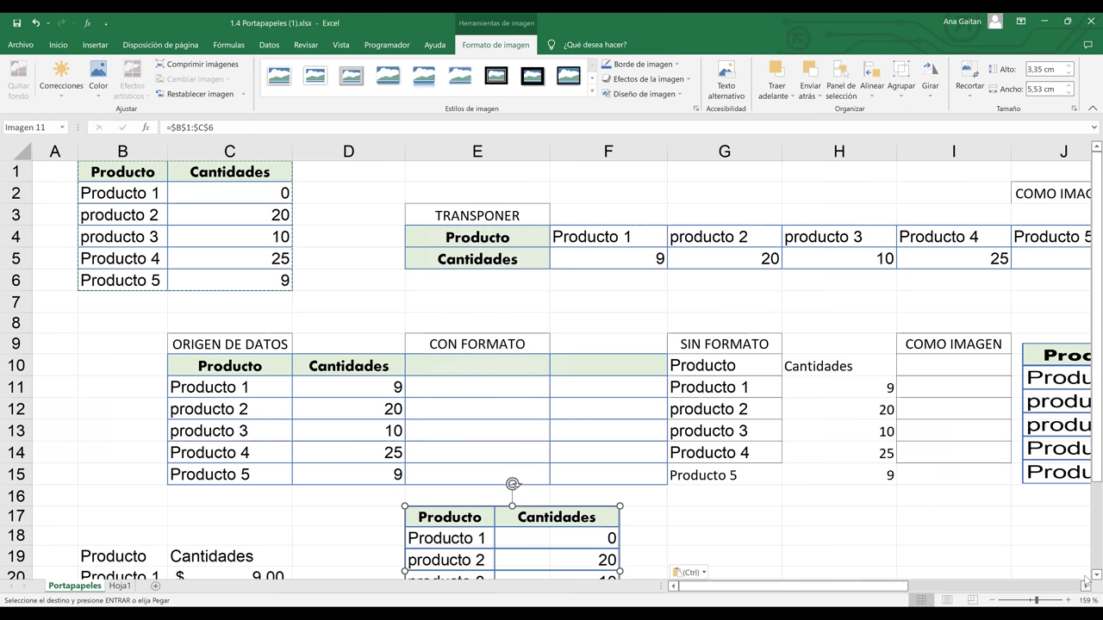
Change the Producto 5 quantity in C6 of the source table to 50.
scroll(1088, 582, down, 1)
scroll(1088, 583, down, 1)
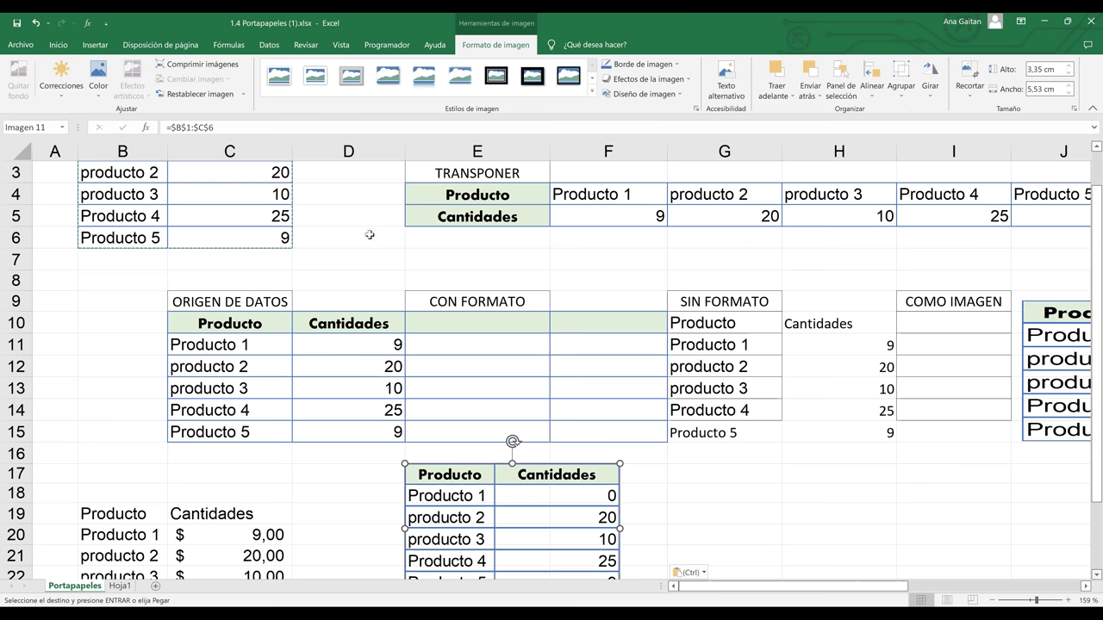
scroll(371, 231, down, 2)
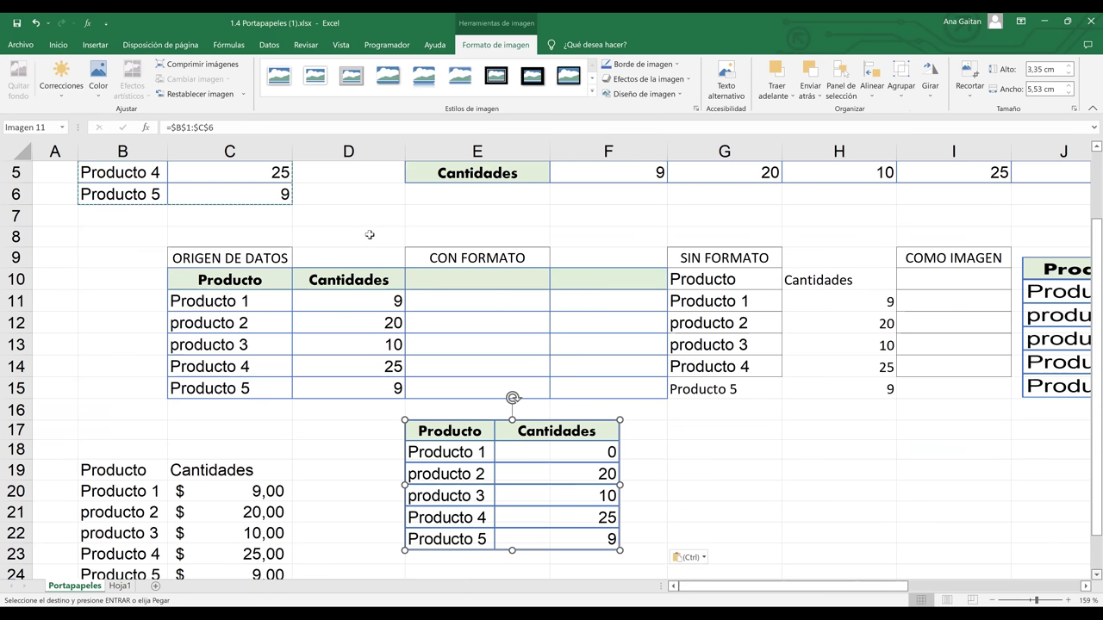
click(250, 191)
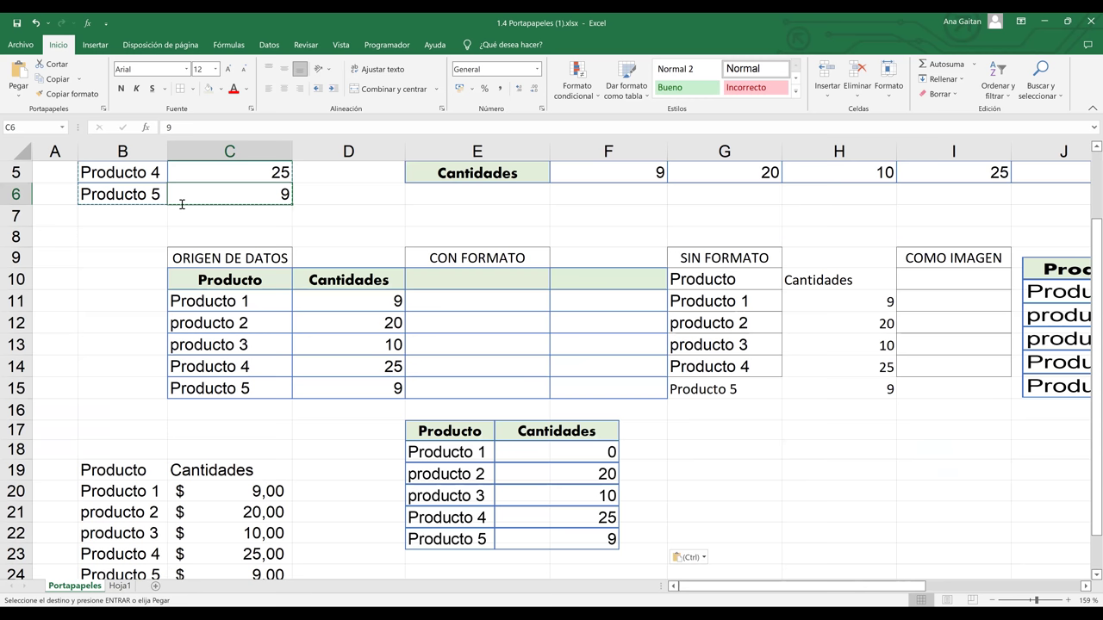
key(BackSpace)
text(50)
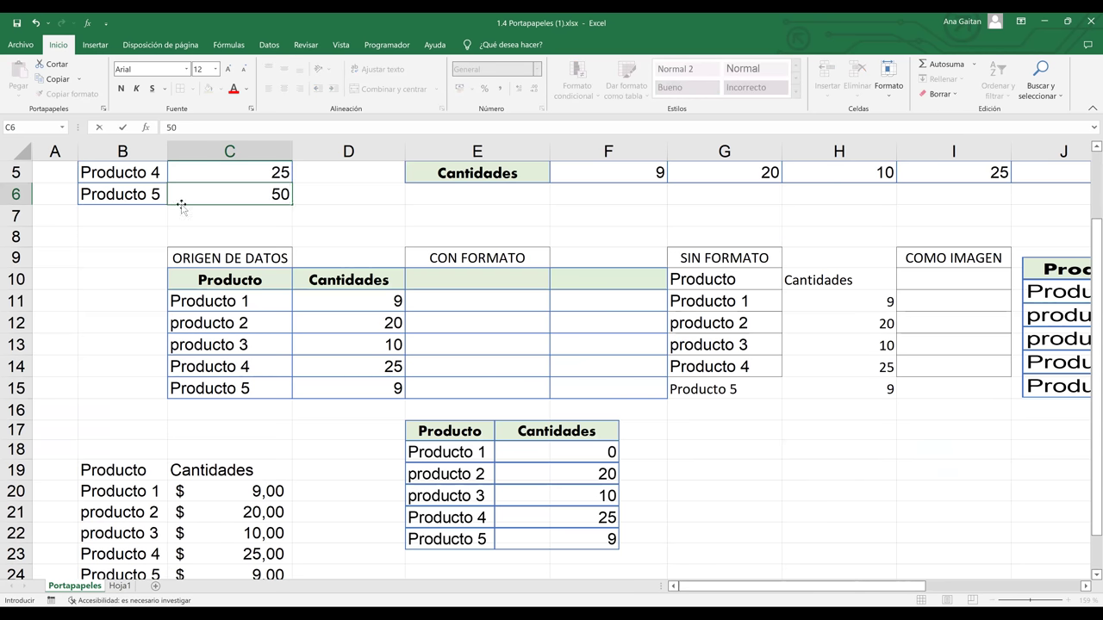
key(Return)
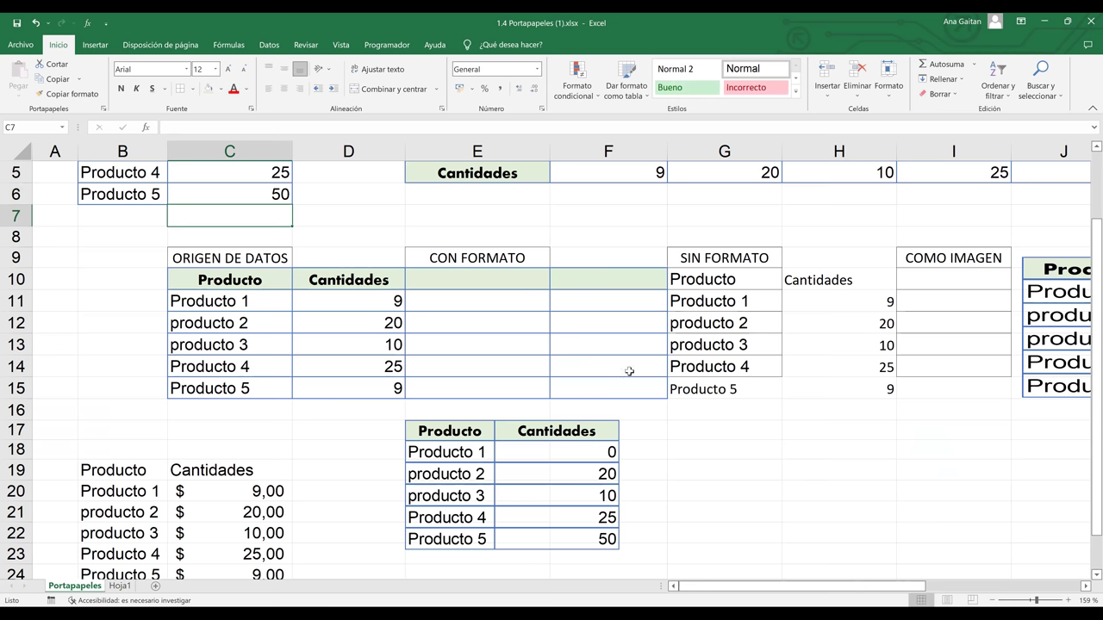
Move the linked table picture around the sheet and set it down slightly below its original place at E17.
click(662, 507)
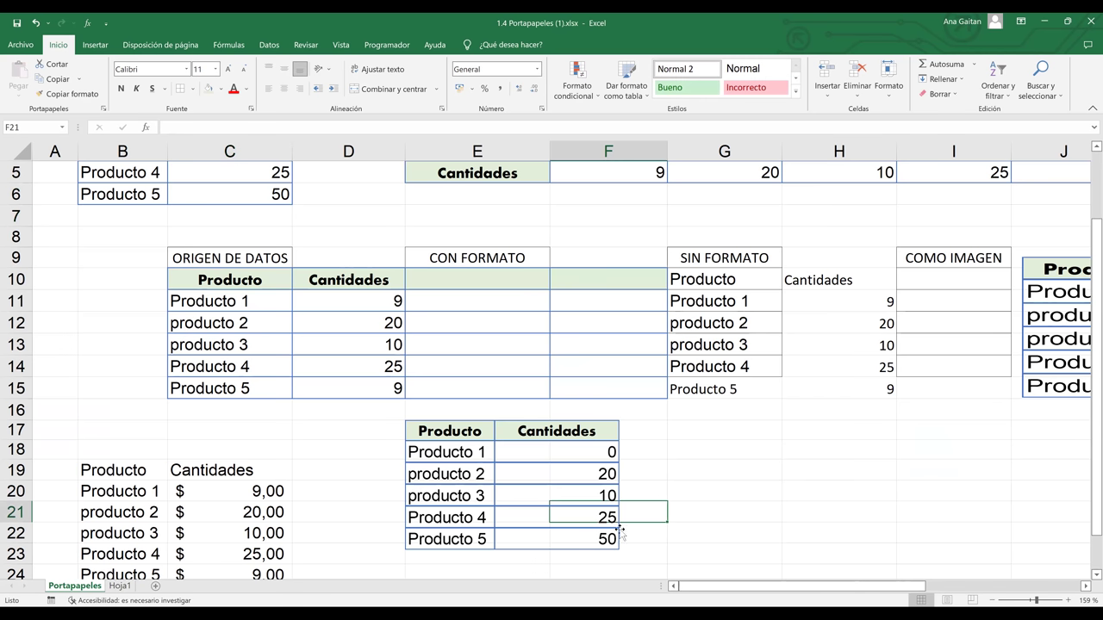
click(564, 542)
drag(570, 442, 752, 262)
drag(687, 201, 376, 344)
drag(802, 323, 557, 455)
Try the simple white frame style on the linked table picture, then apply the thick black frame style with a shadow.
click(498, 45)
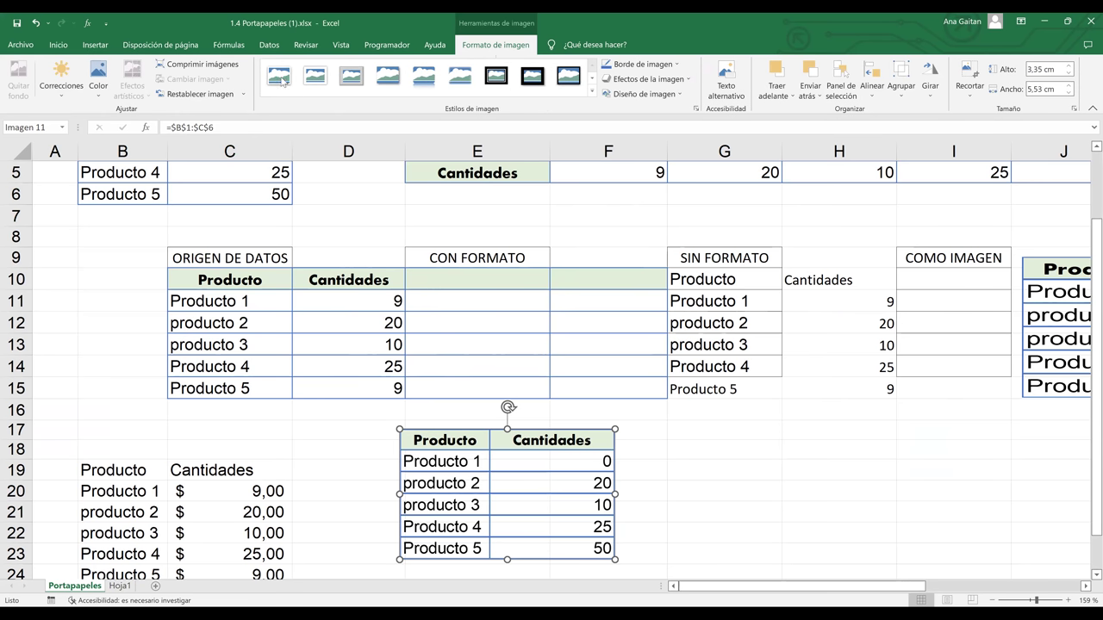
click(360, 81)
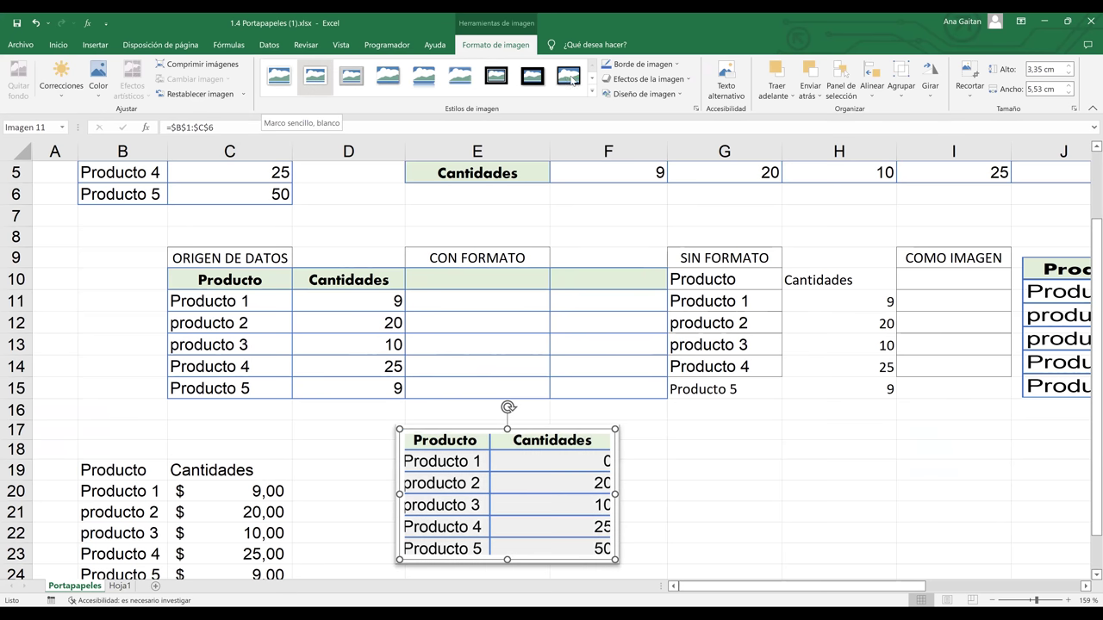
click(570, 79)
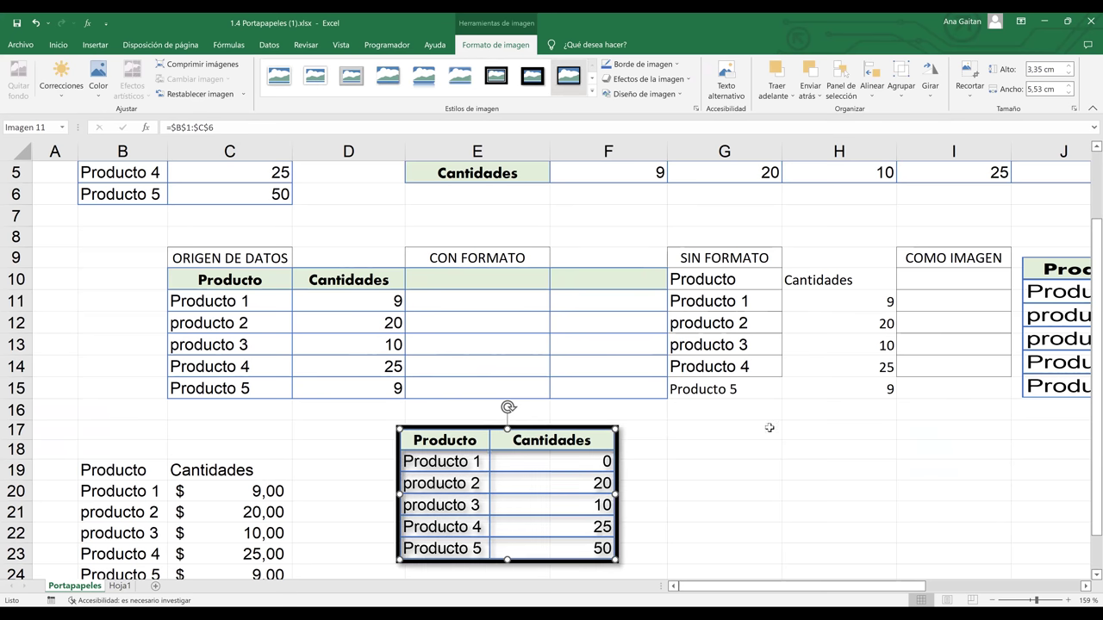
click(804, 487)
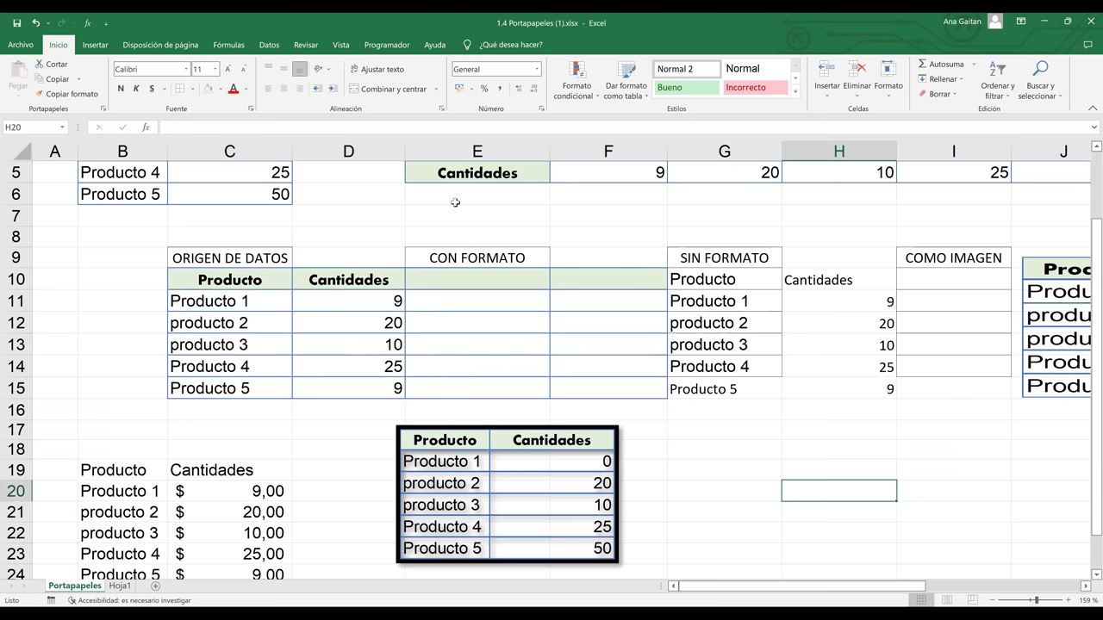
Change the Producto 4 quantity in C5 of the source table to 6.
click(522, 536)
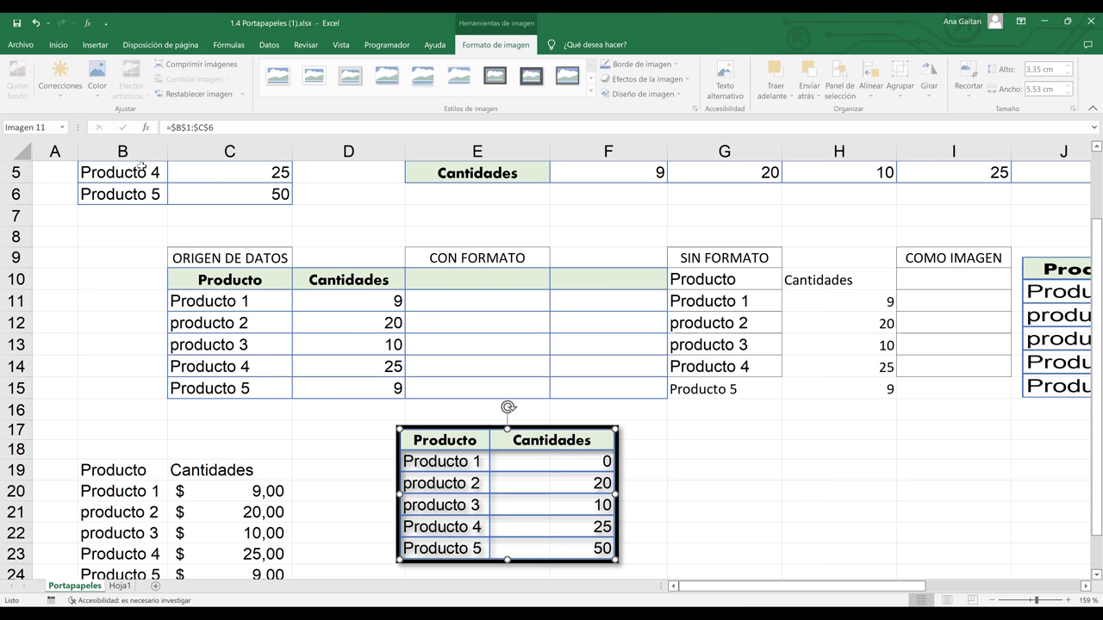
click(239, 181)
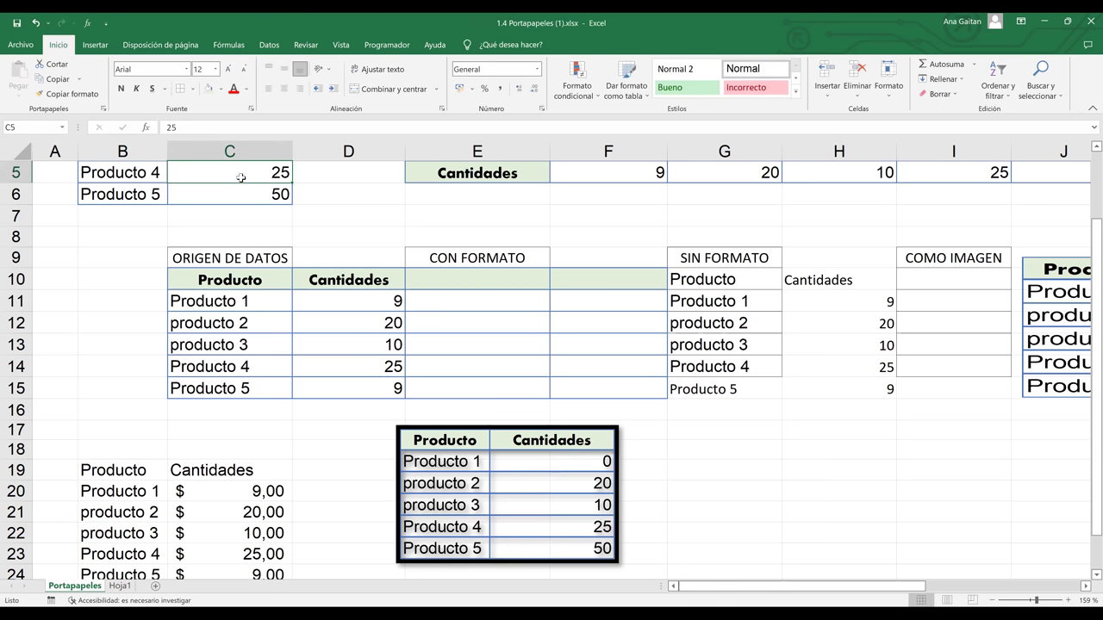
key(BackSpace)
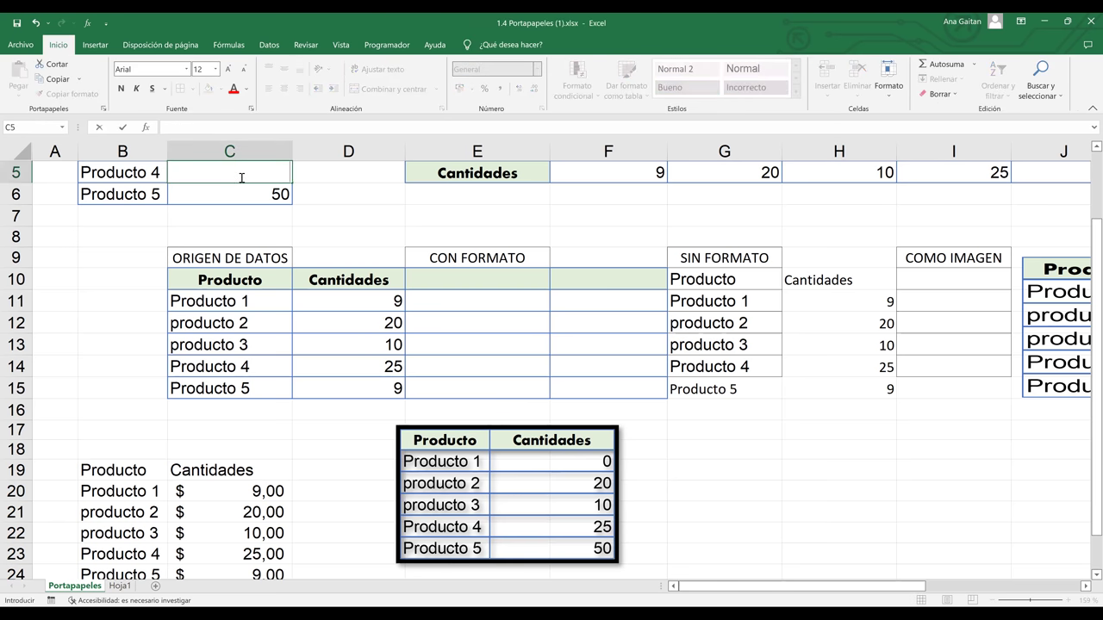
text(6)
key(Return)
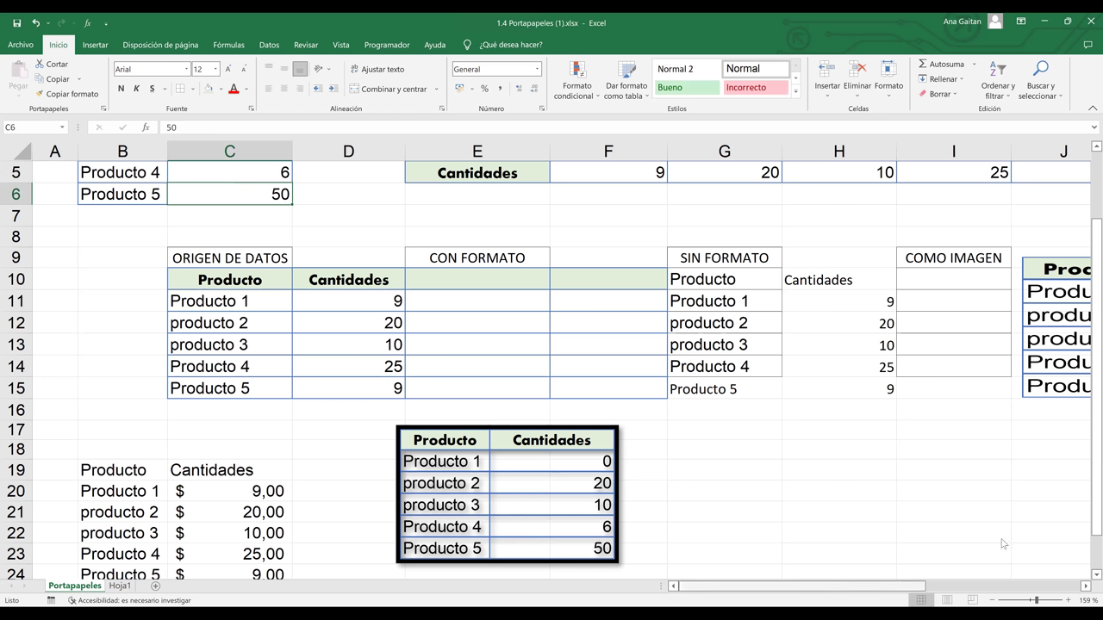
Compare the static picture beside COMO IMAGEN with the linked, framed picture and the source table.
scroll(1002, 544, right, 5)
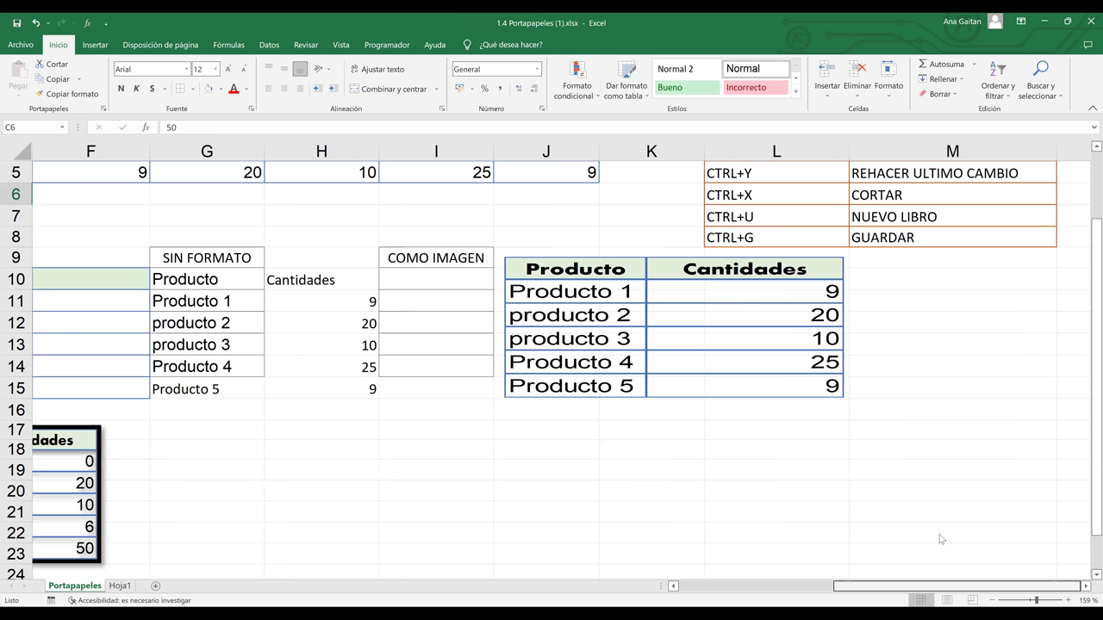
click(966, 367)
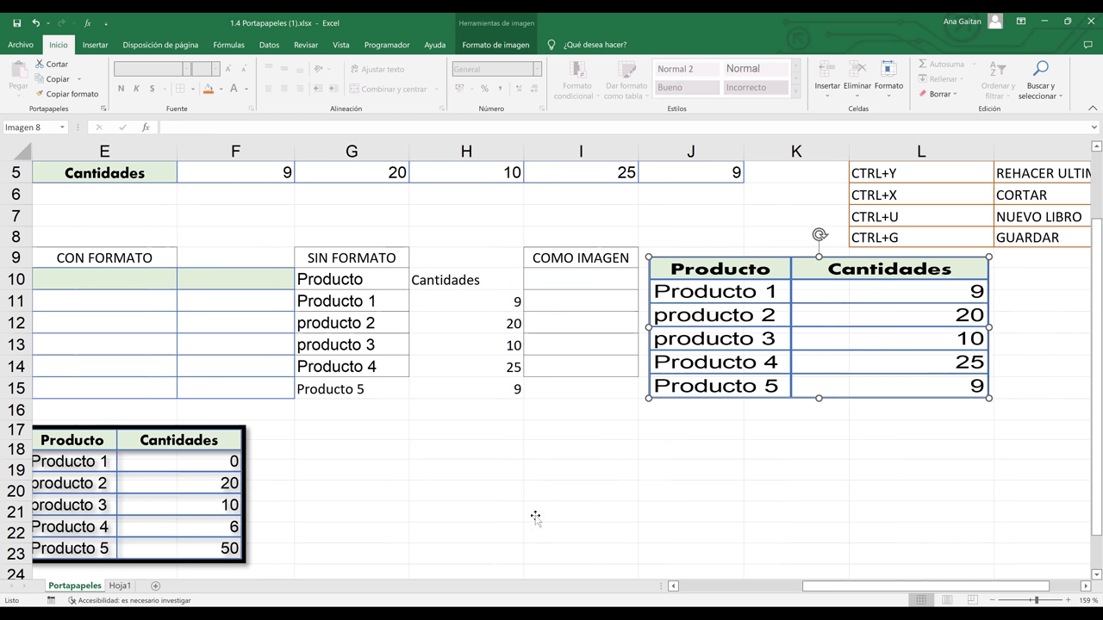
key(Tab)
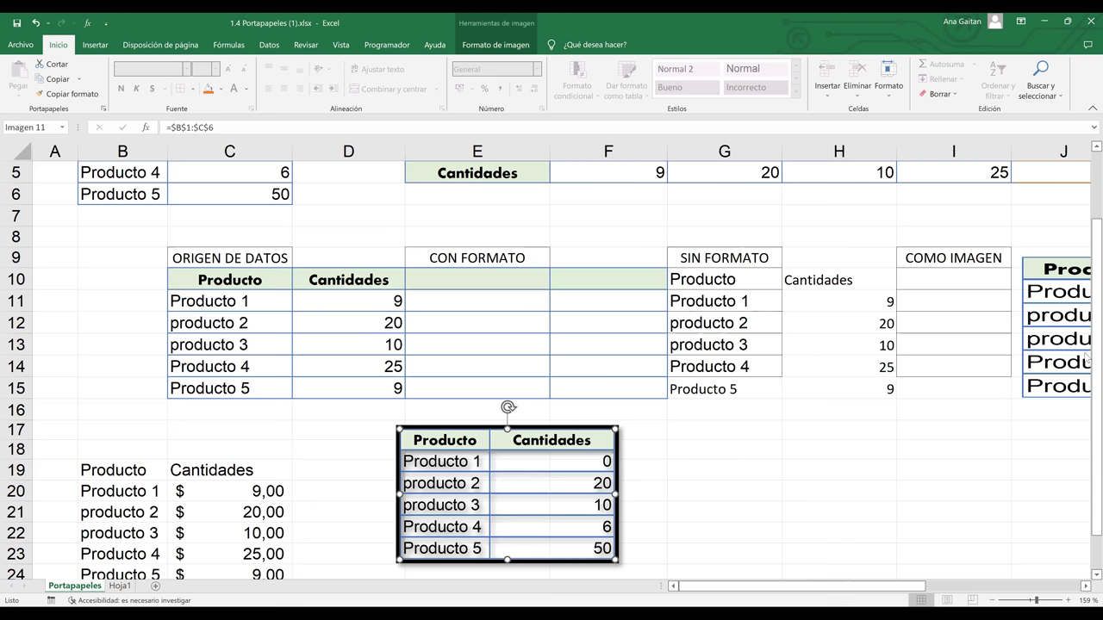
scroll(1087, 288, up, 1)
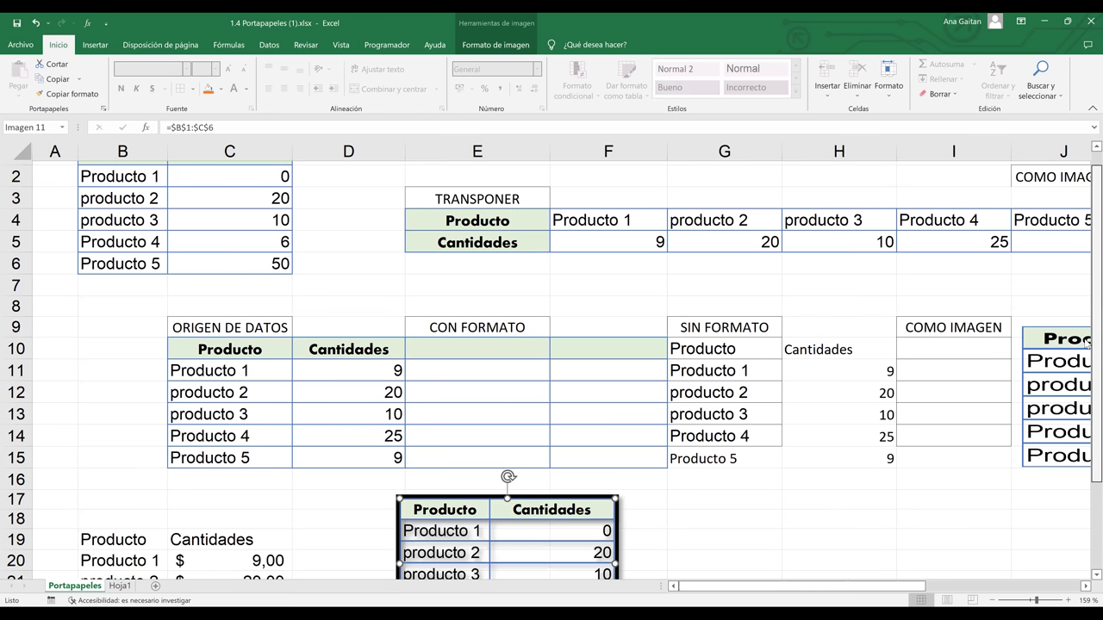
scroll(1088, 335, down, 1)
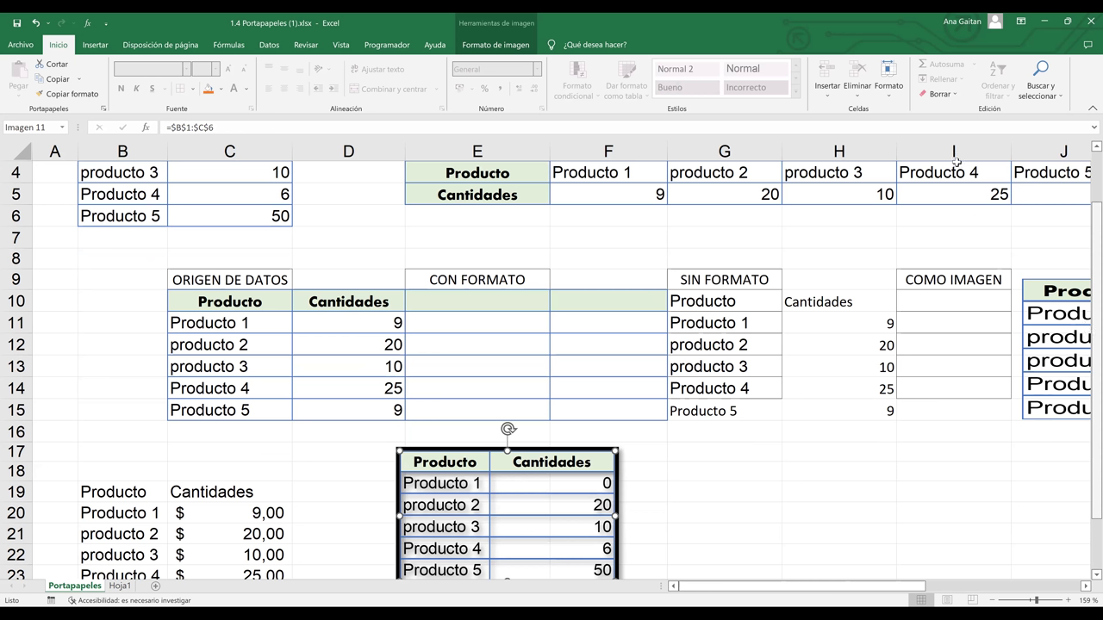
Copy the source table B1:C6 from Portapapeles and paste it on Hoja1 at A3.
scroll(256, 240, up, 3)
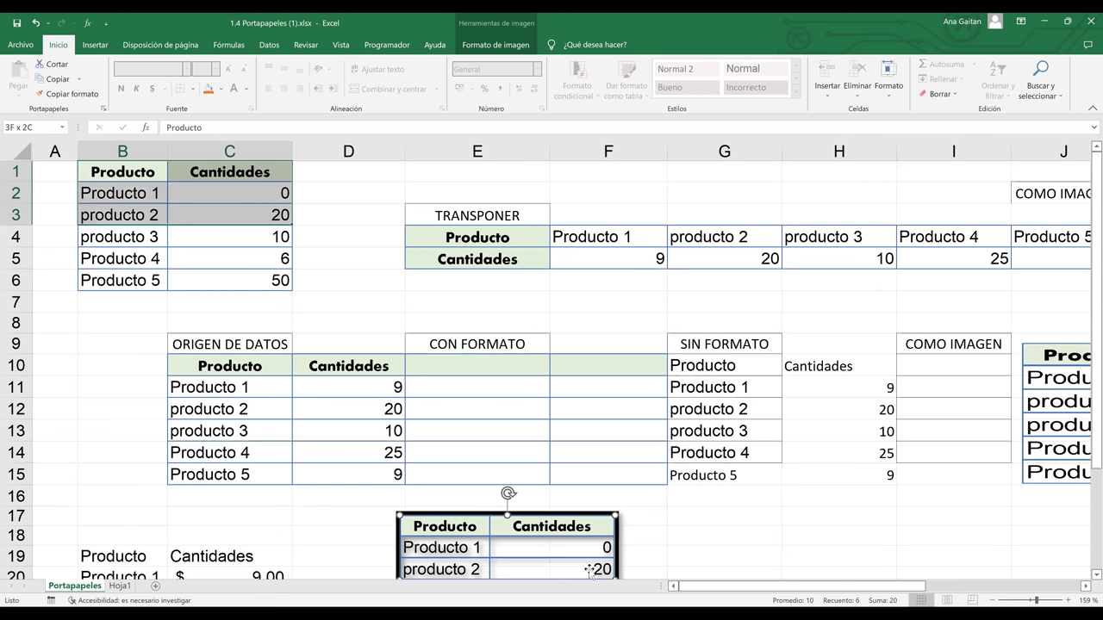
drag(229, 214, 258, 280)
key(ctrl+c)
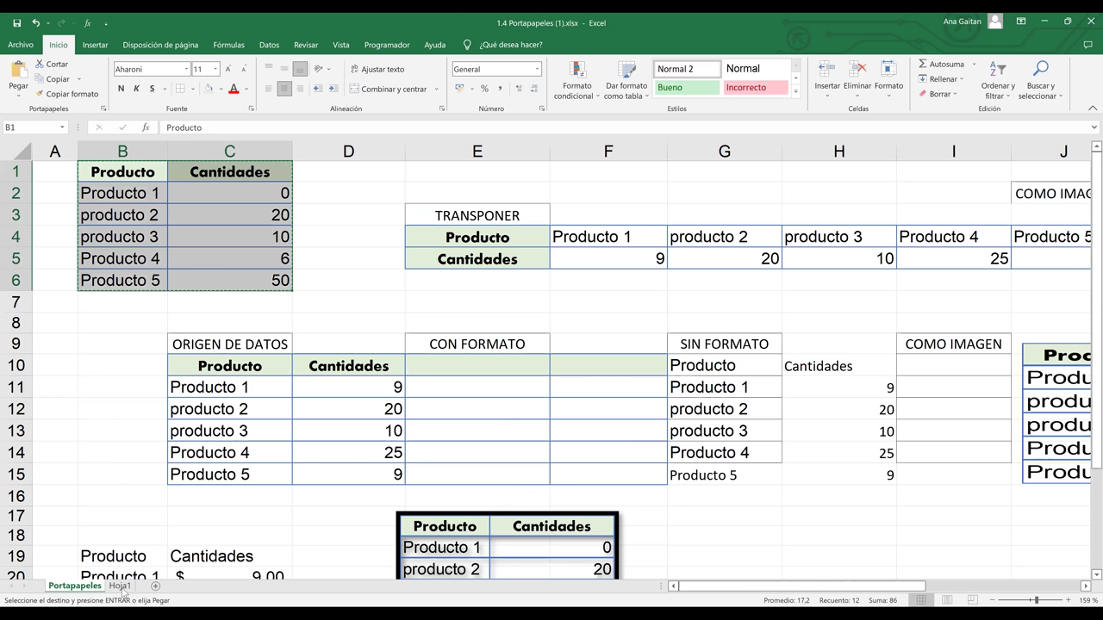
click(121, 586)
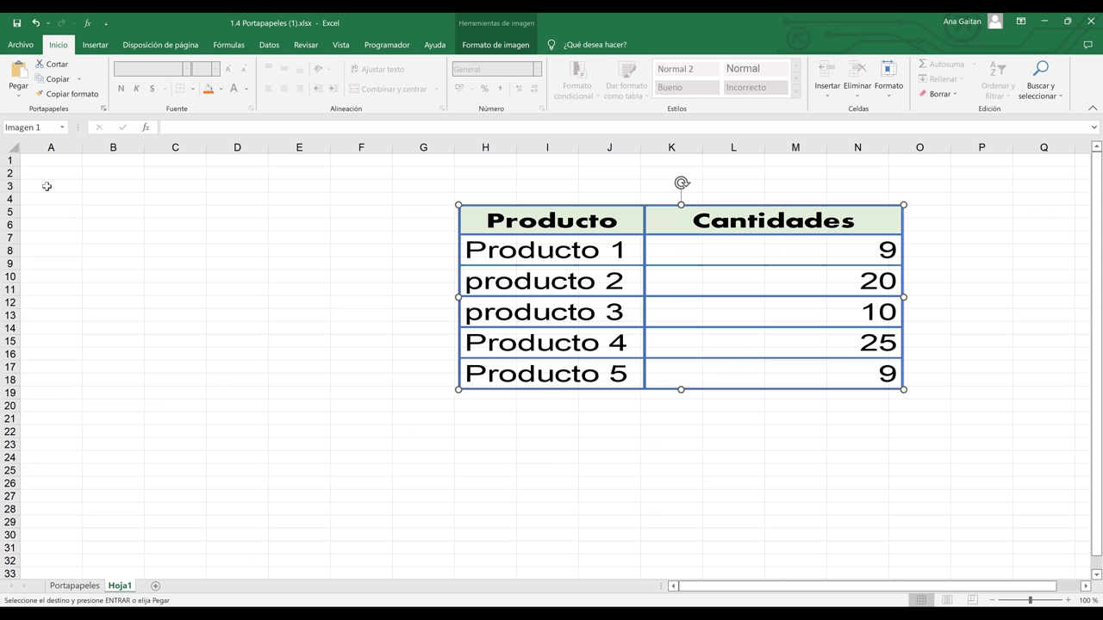
click(46, 186)
key(ctrl+v)
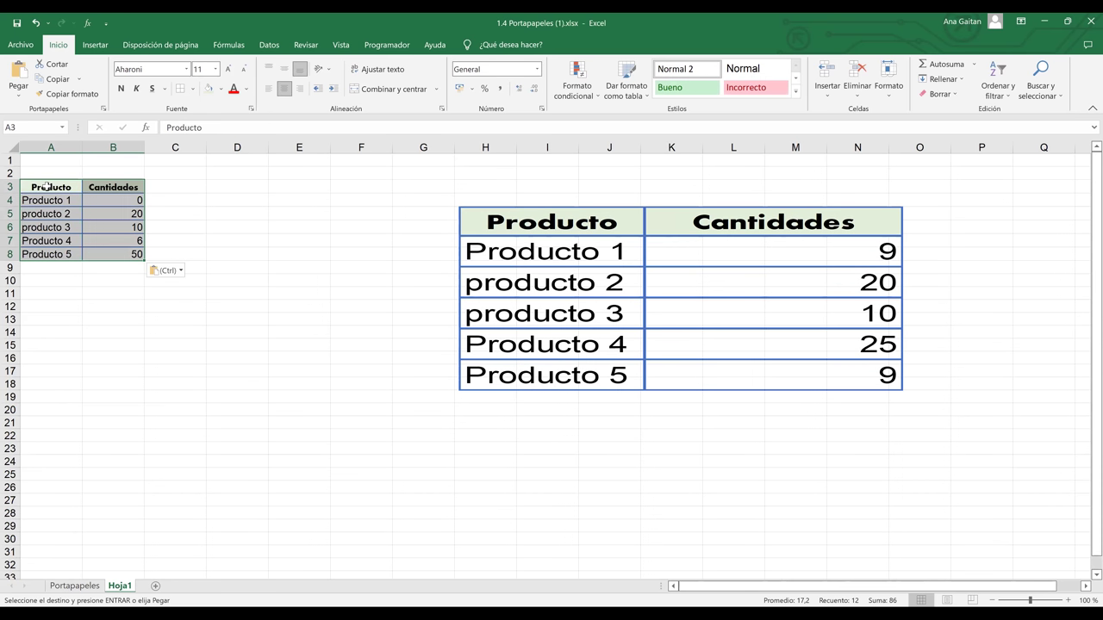
Clear the contents of the pasted table in A3:B8 on Hoja1 and examine the formatting left in its cells.
key(ctrl+z)
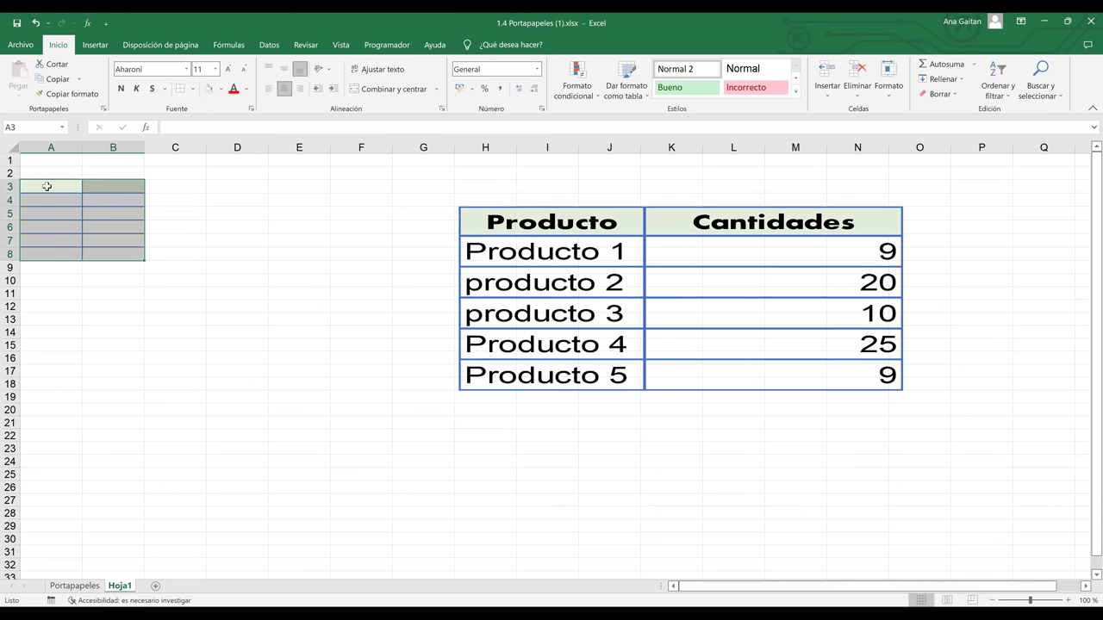
click(86, 345)
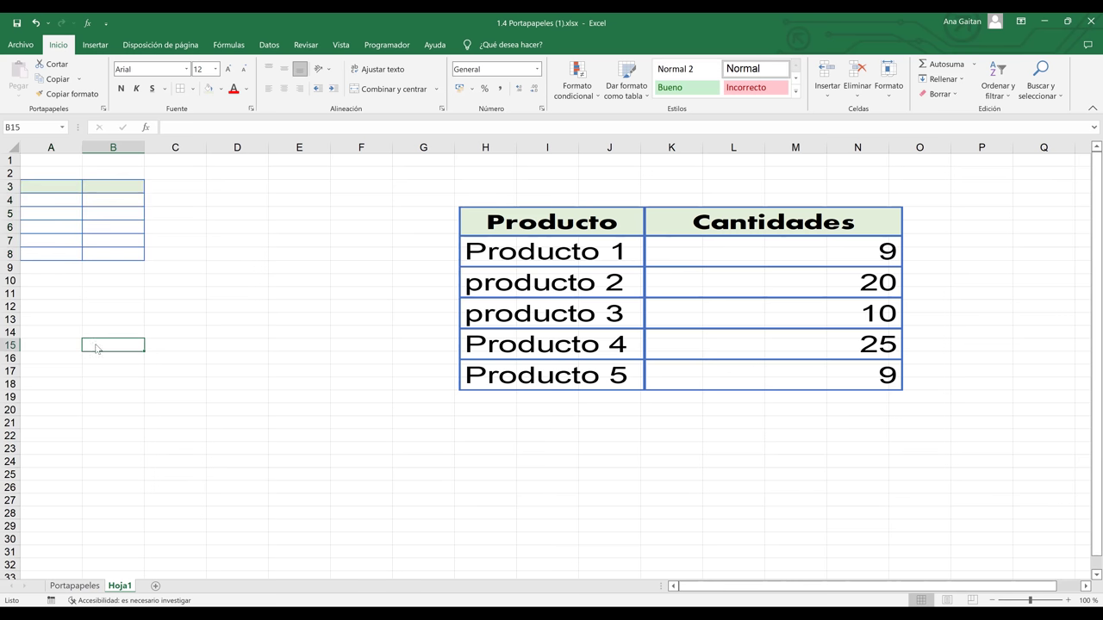
right_click(96, 346)
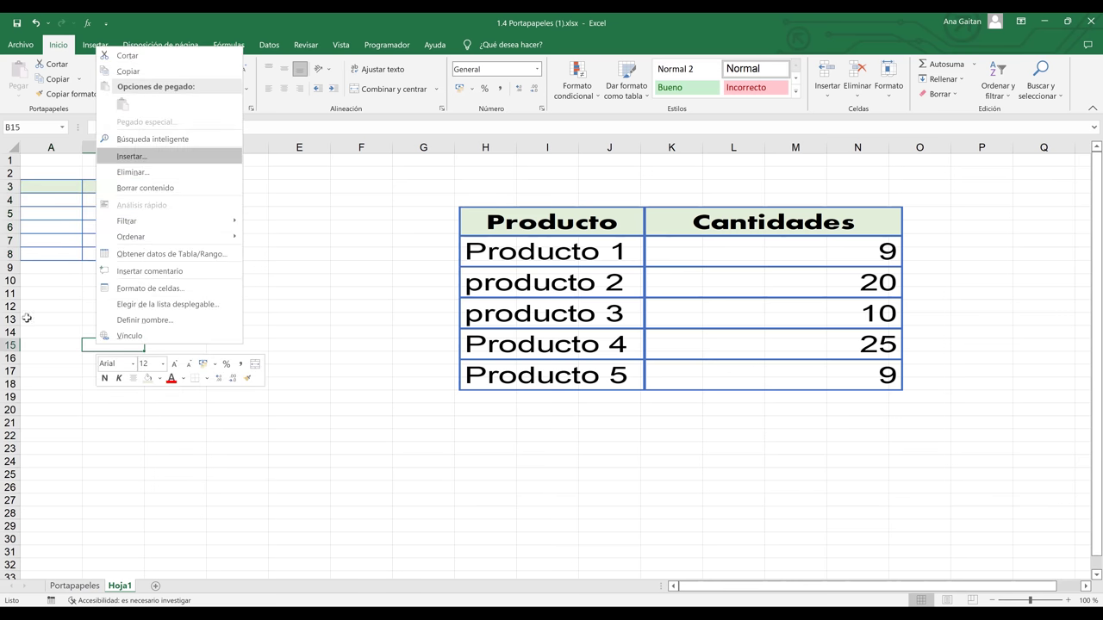
drag(175, 280, 26, 176)
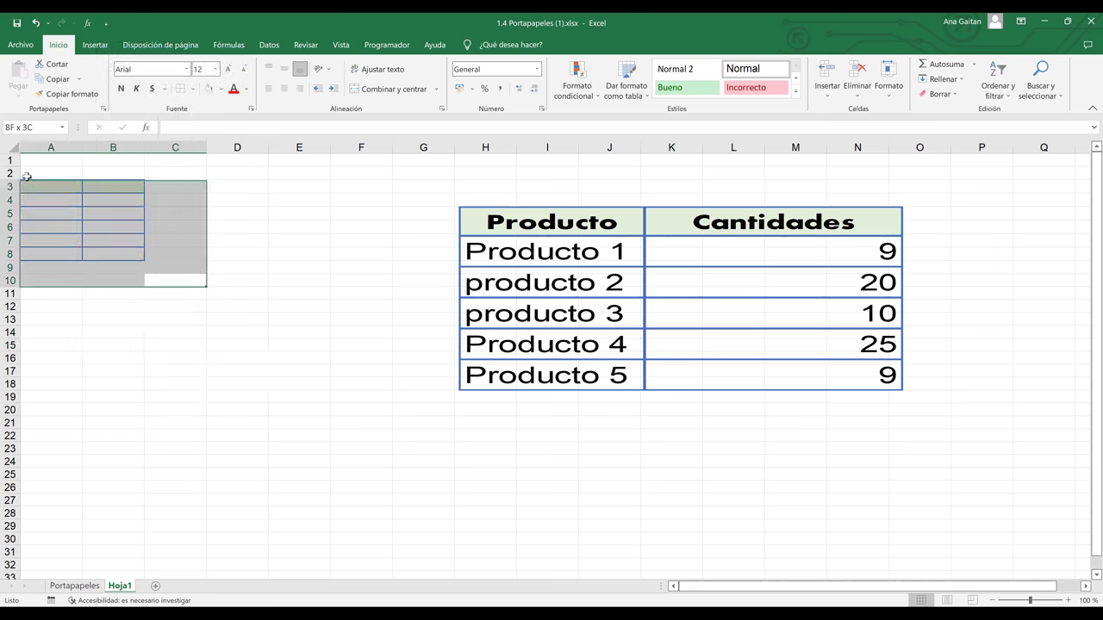
Undo the content clearing and the table paste on Hoja1.
click(268, 284)
key(ctrl+z)
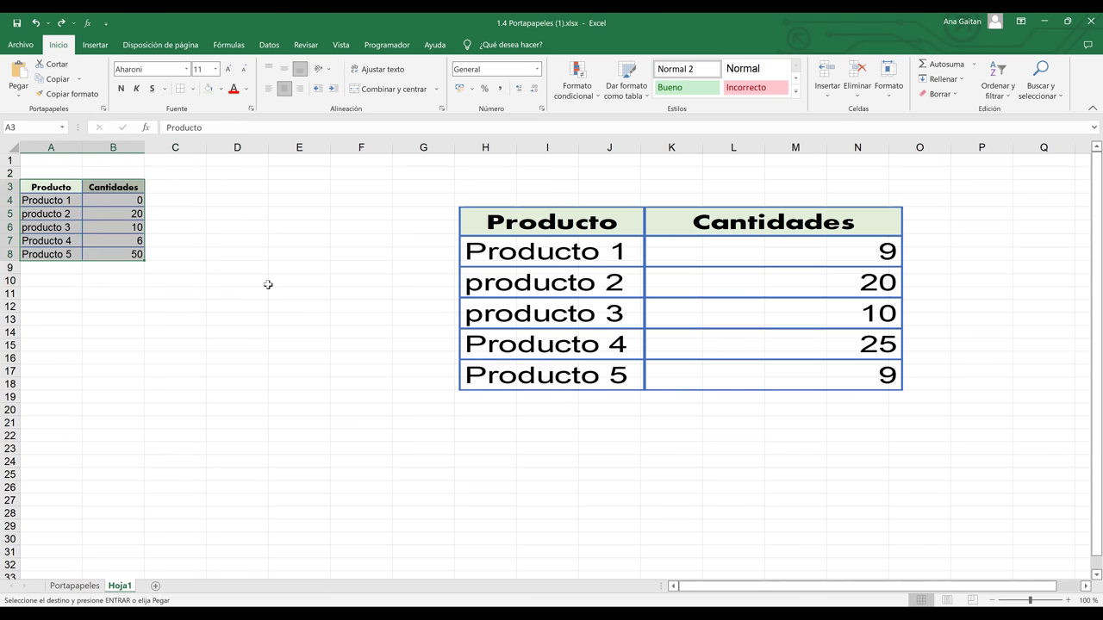
key(ctrl+z)
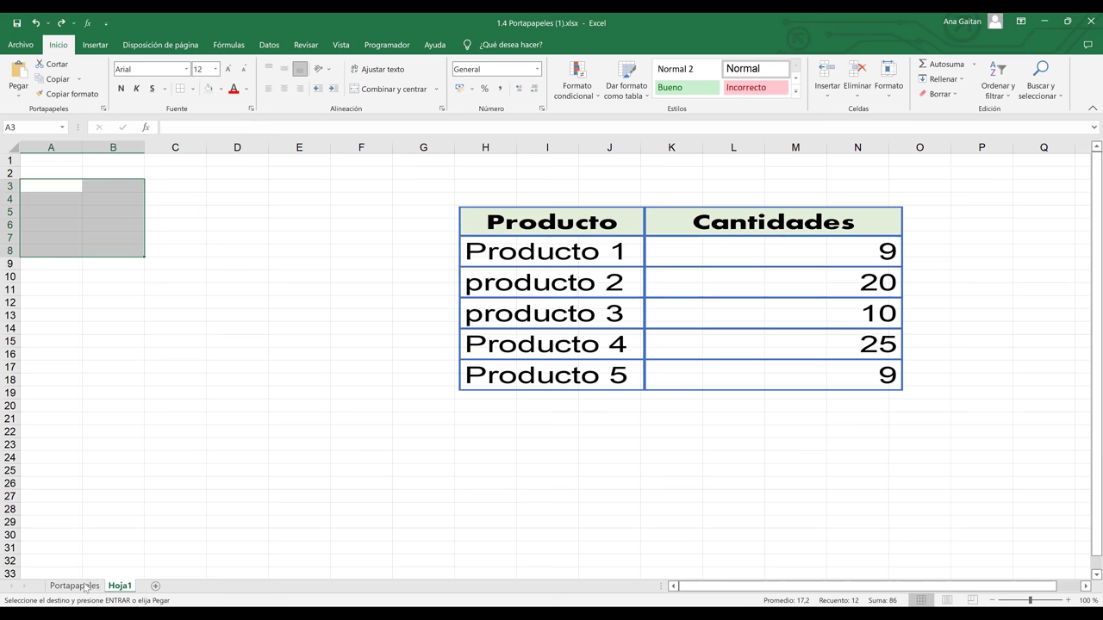
Paste the copied source table B1:C6 from Portapapeles as a link (Pegar vínculo) on Hoja1 at A4.
key(ctrl+z)
key(ctrl+Page_Up)
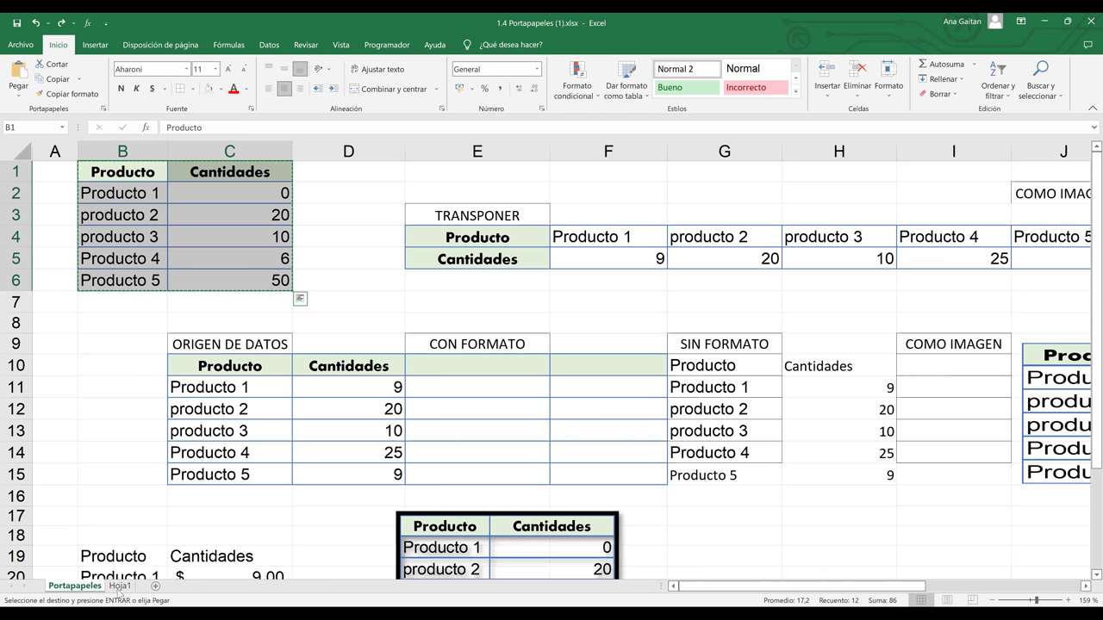
key(ctrl+Page_Down)
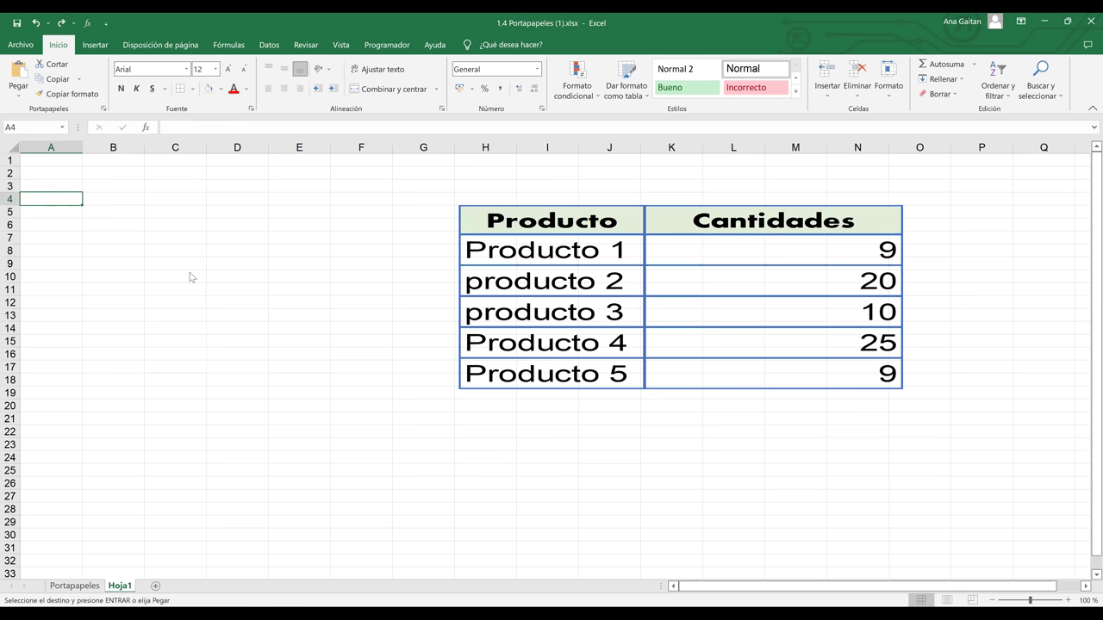
key(shift+F10)
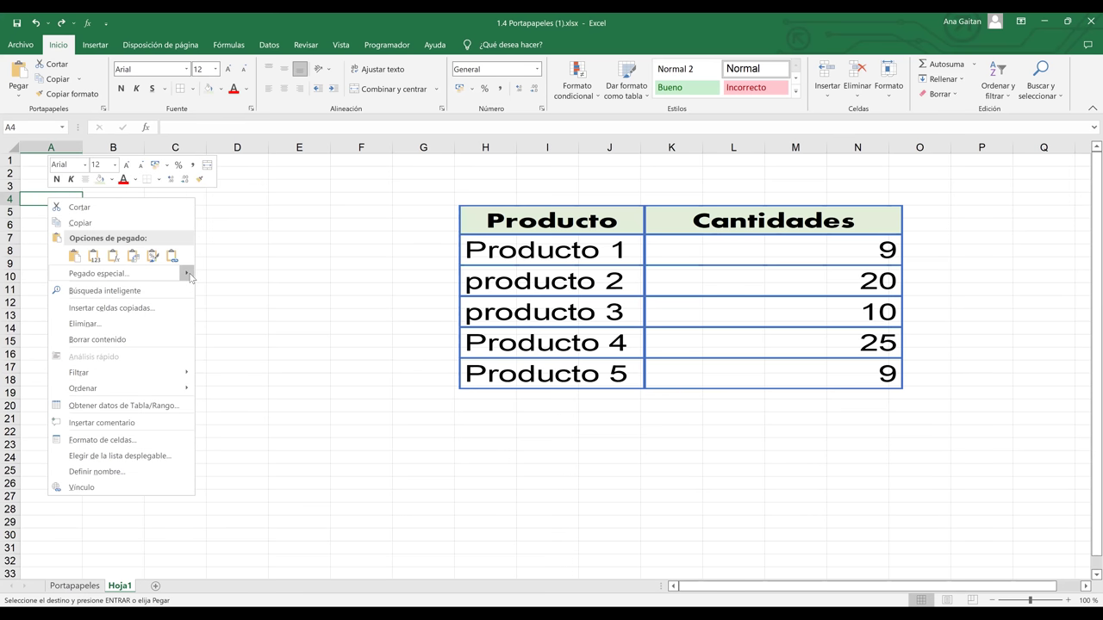
mouse_move(189, 277)
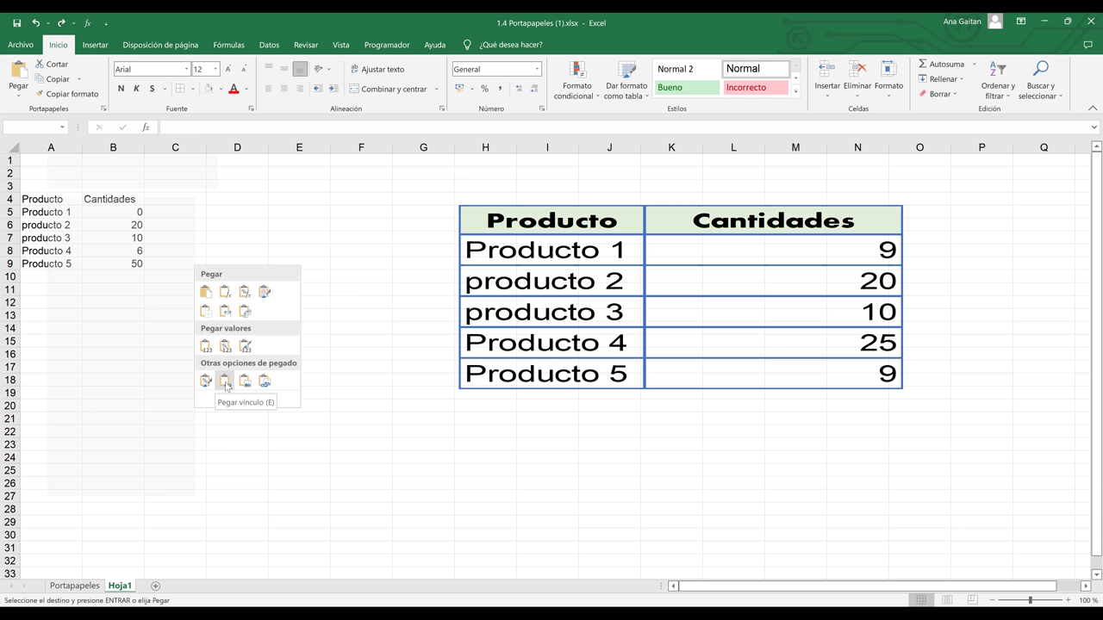
click(225, 381)
click(215, 509)
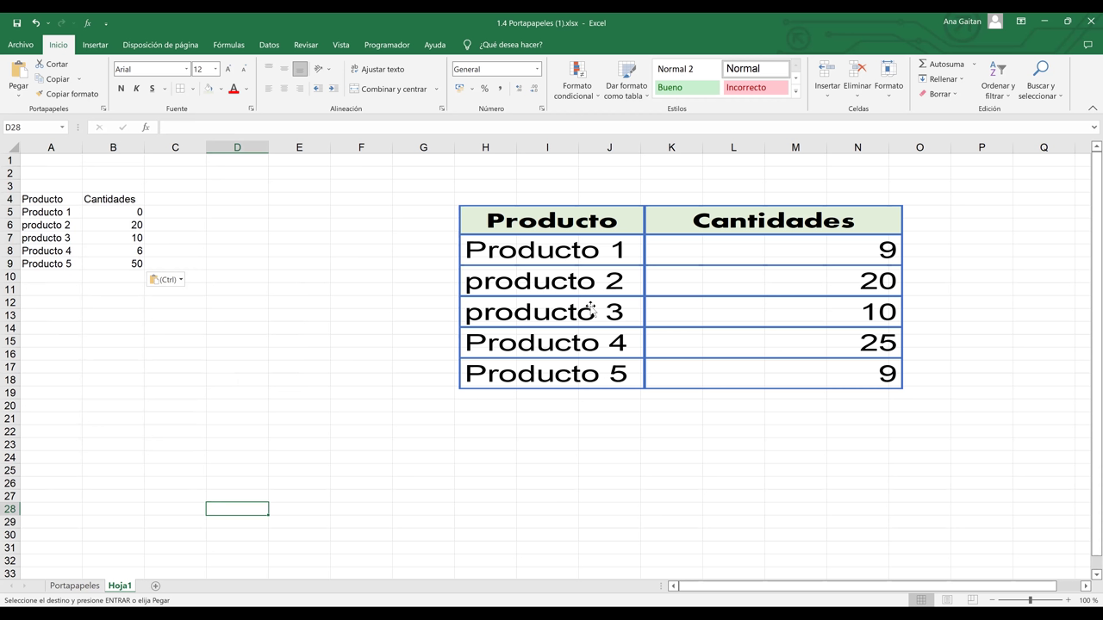
Paste the copied table without borders on Hoja1 at A15, using the special paste options.
click(56, 338)
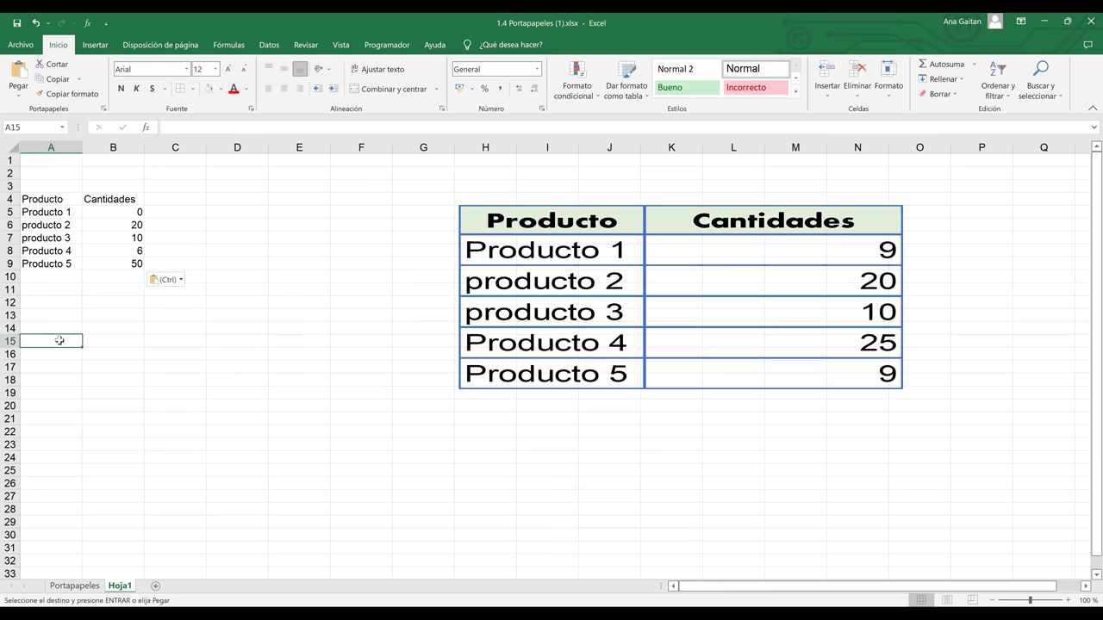
key(shift+F10)
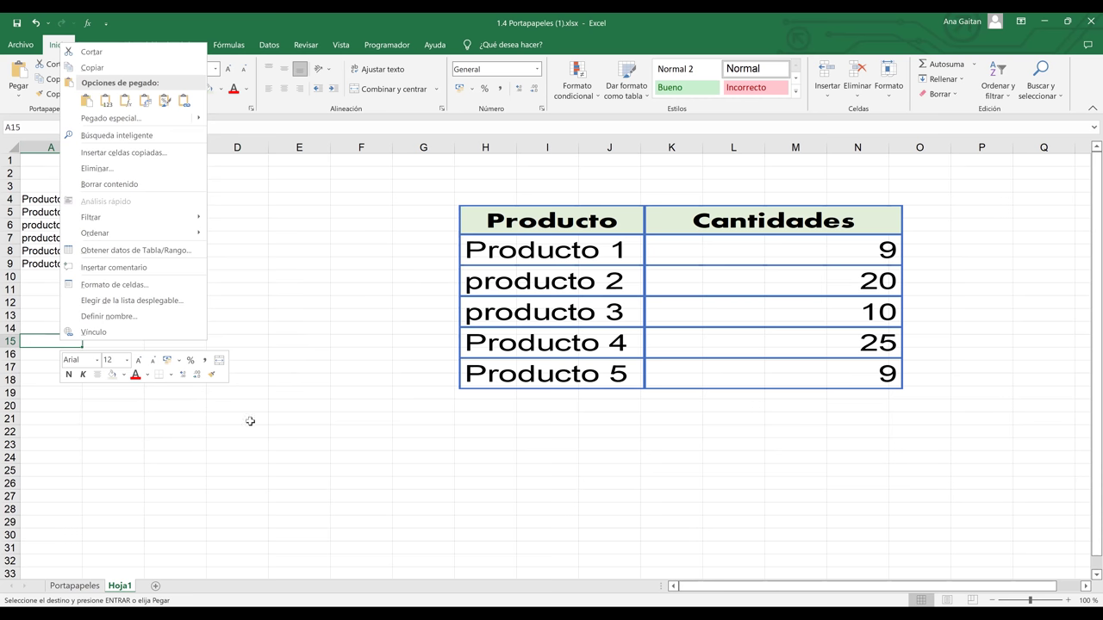
key(Escape)
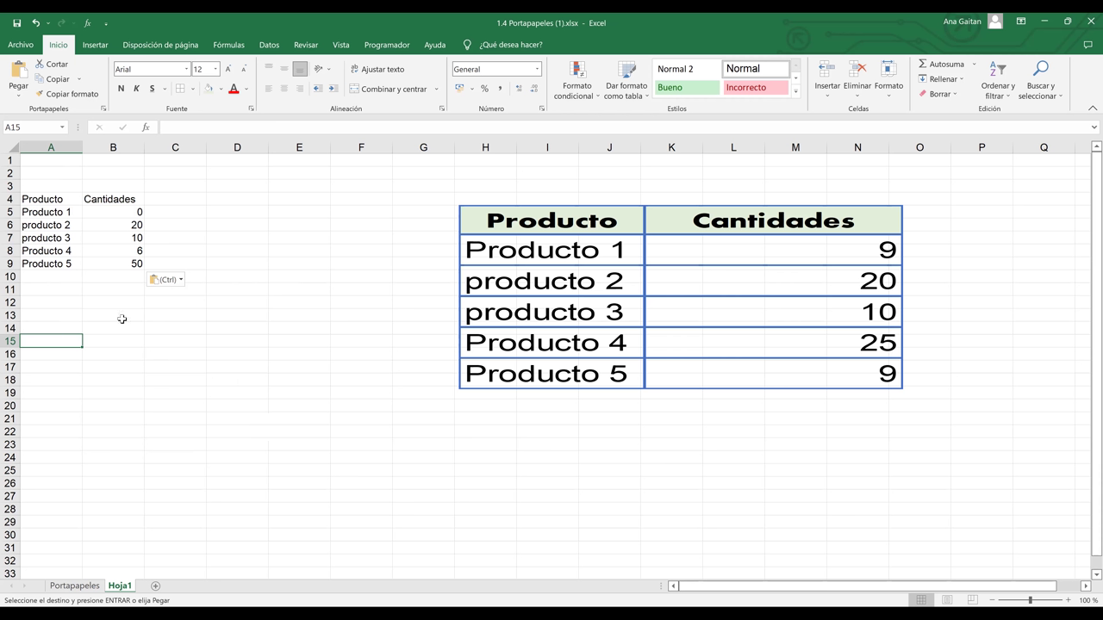
right_click(52, 342)
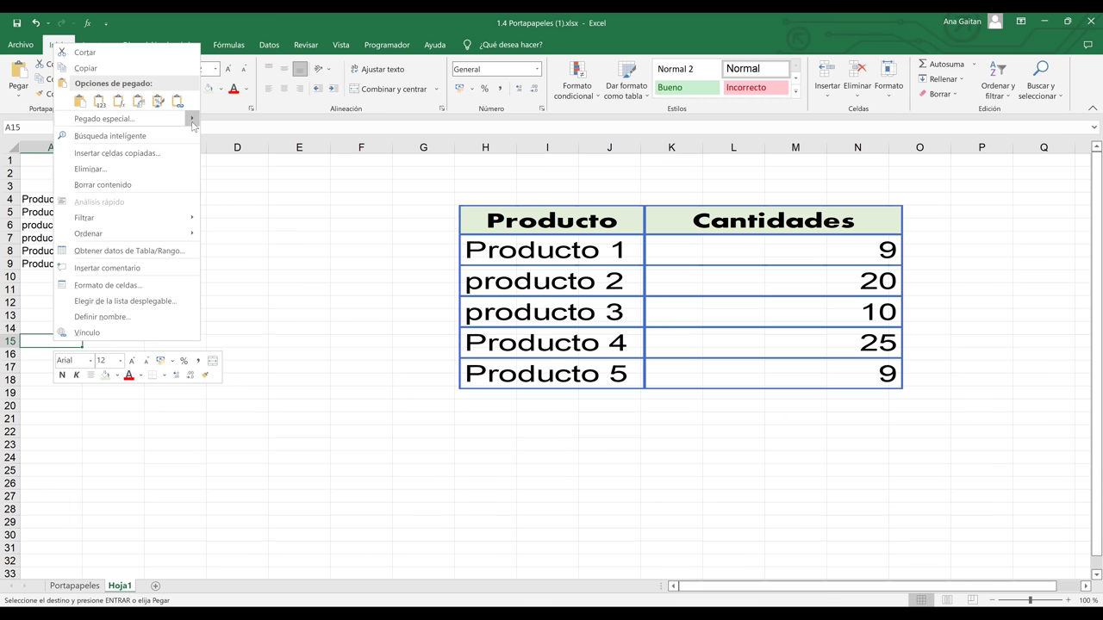
click(193, 126)
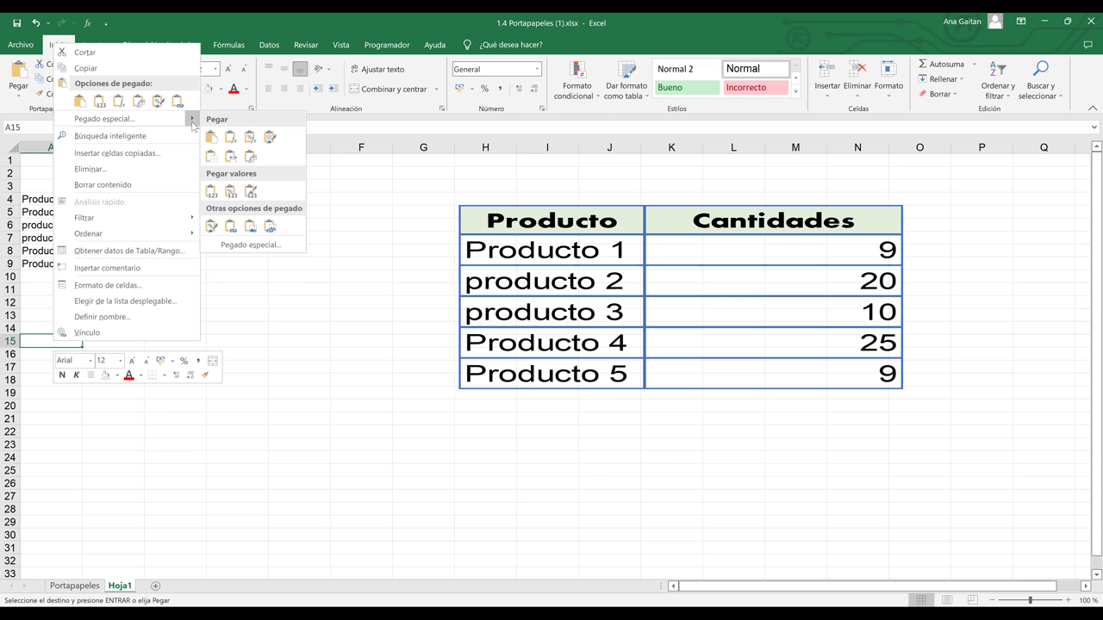
click(215, 164)
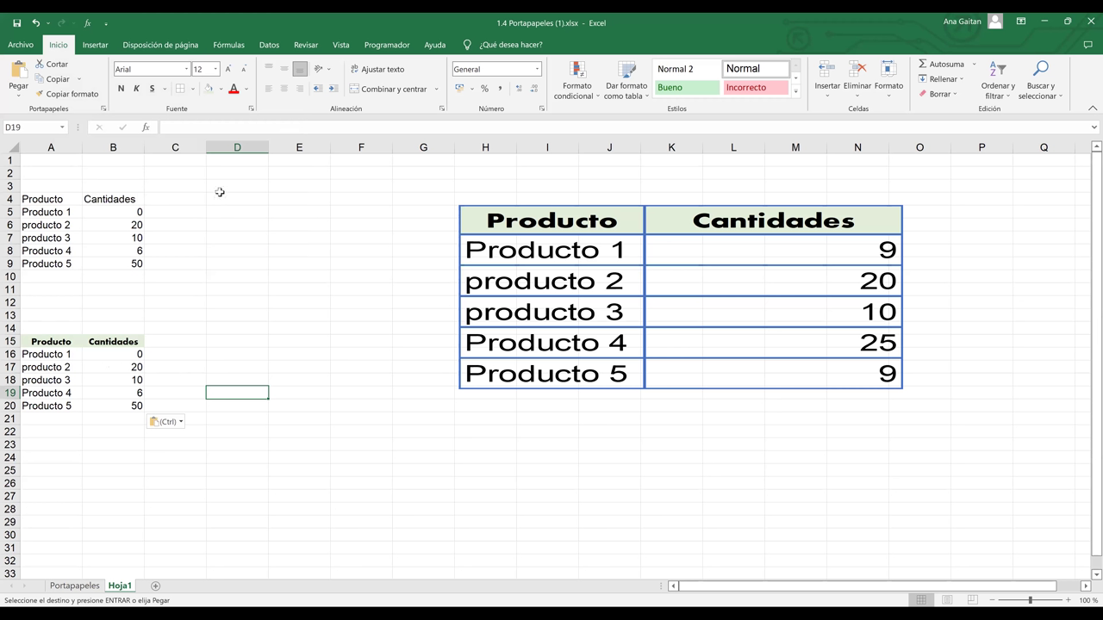
Set Producto 1's quantity in C2 of Portapapeles to 100 and compare the linked cells' references with the unlinked copy on Hoja1.
key(ctrl+Page_Up)
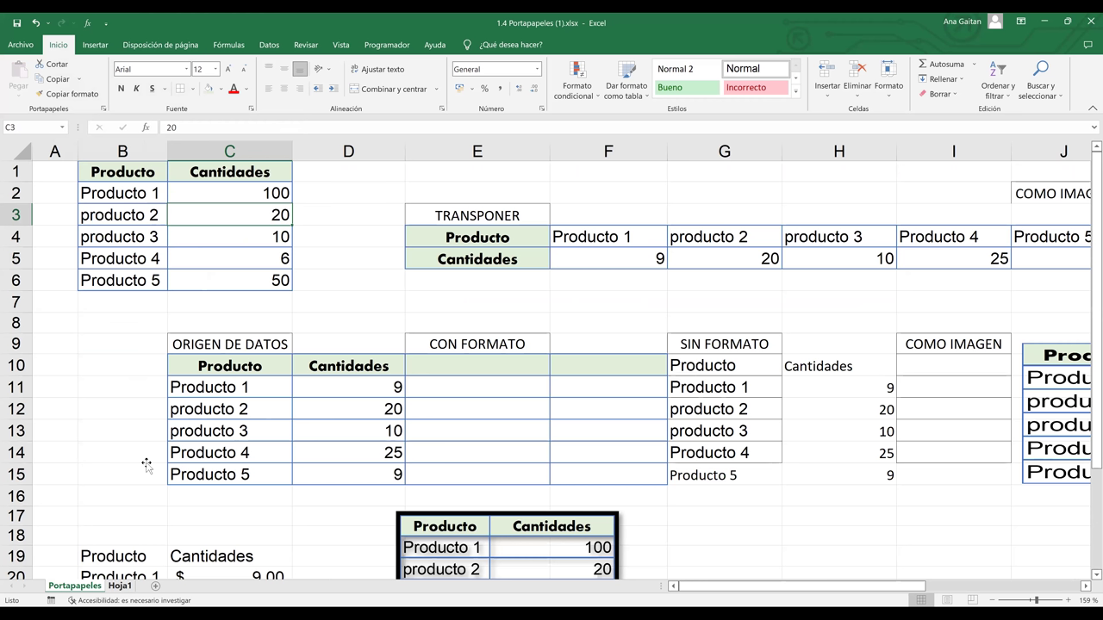
key(ctrl+Page_Down)
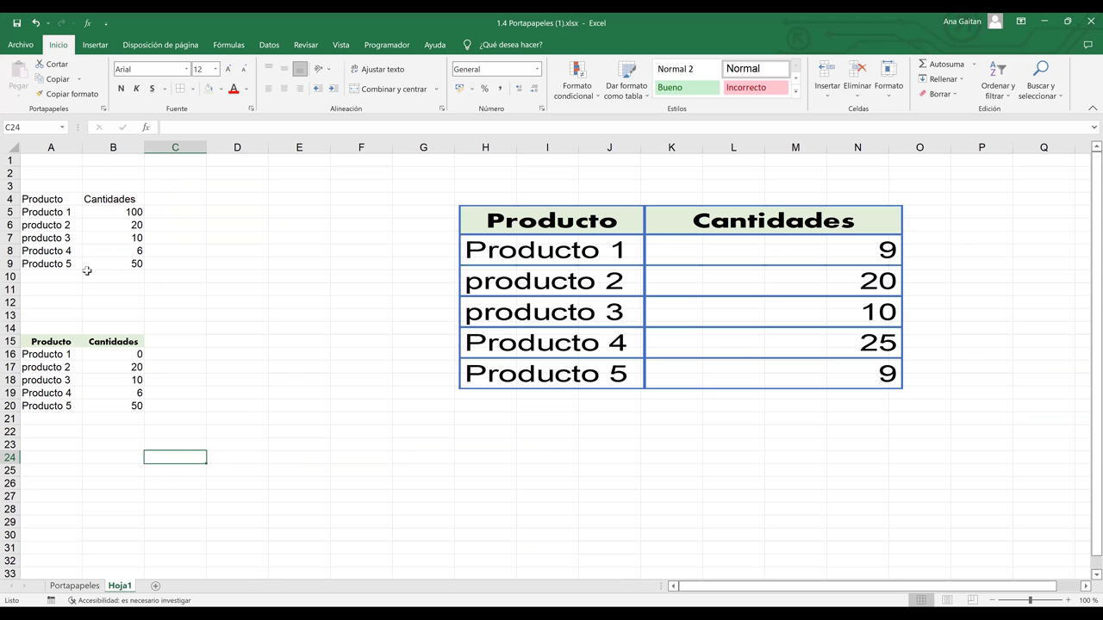
click(79, 213)
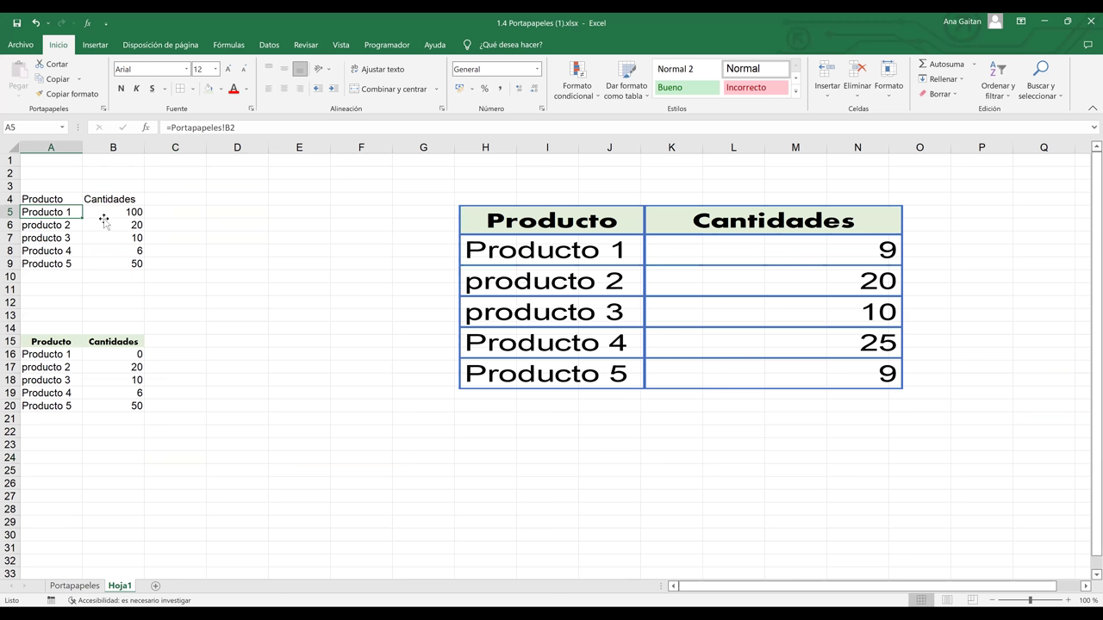
click(103, 224)
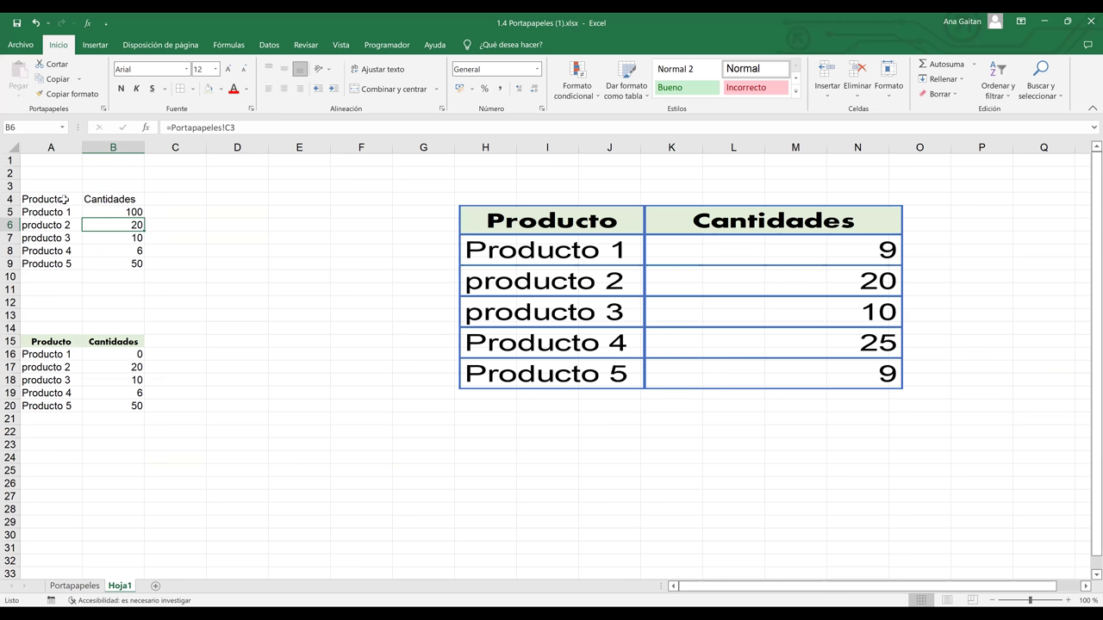
key(Up)
key(Up)
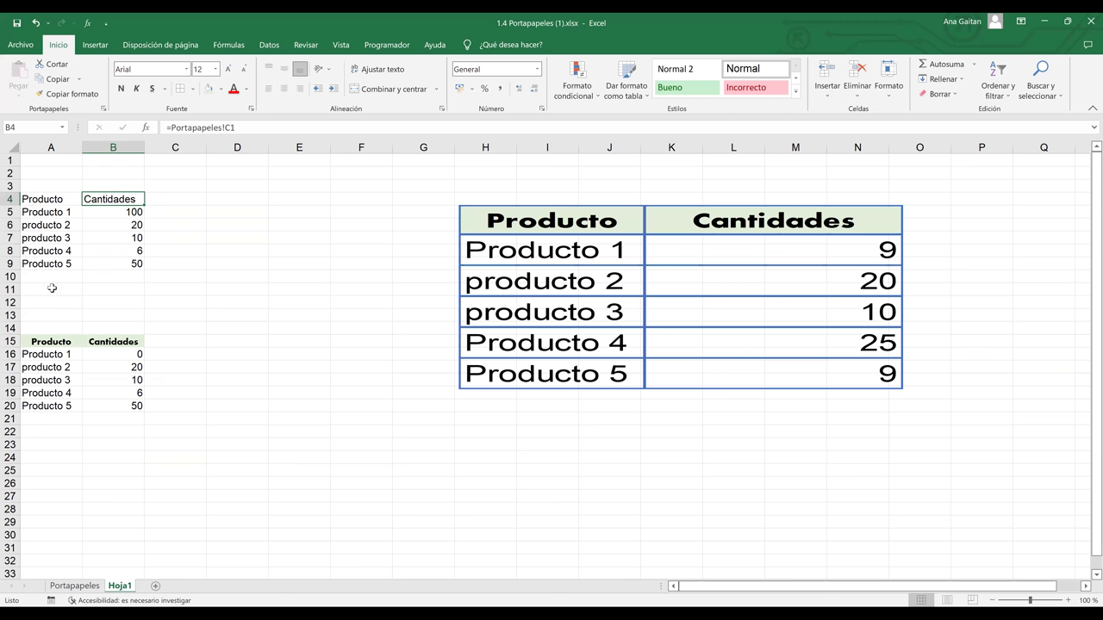
click(60, 355)
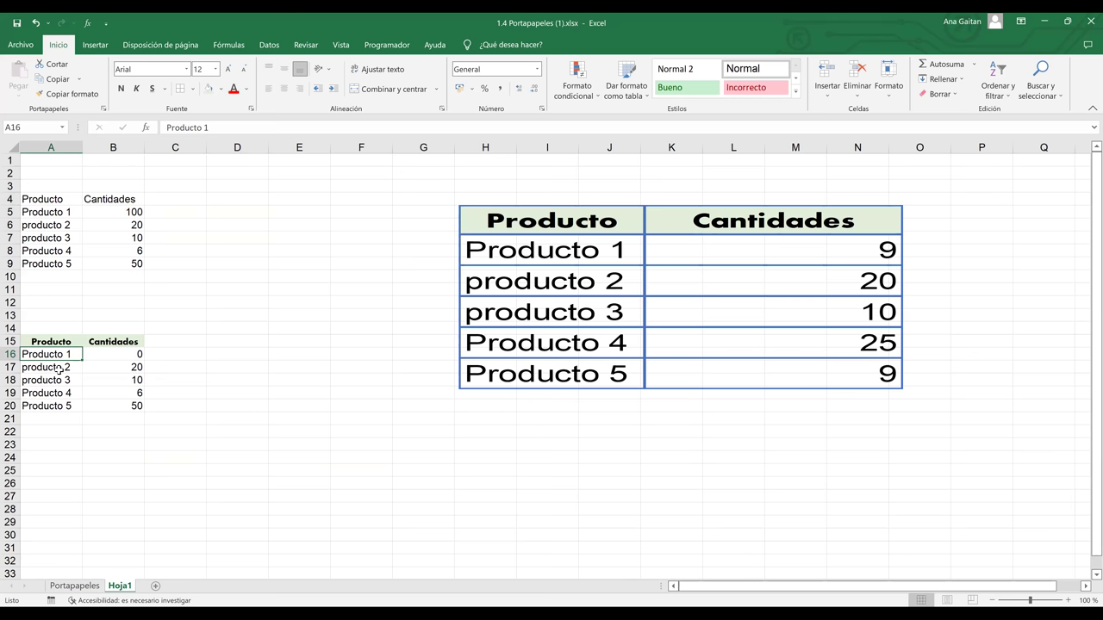
Copy the source table B1:C6 on Portapapeles again and paste only its formatting on Hoja1 at A24.
right_click(54, 457)
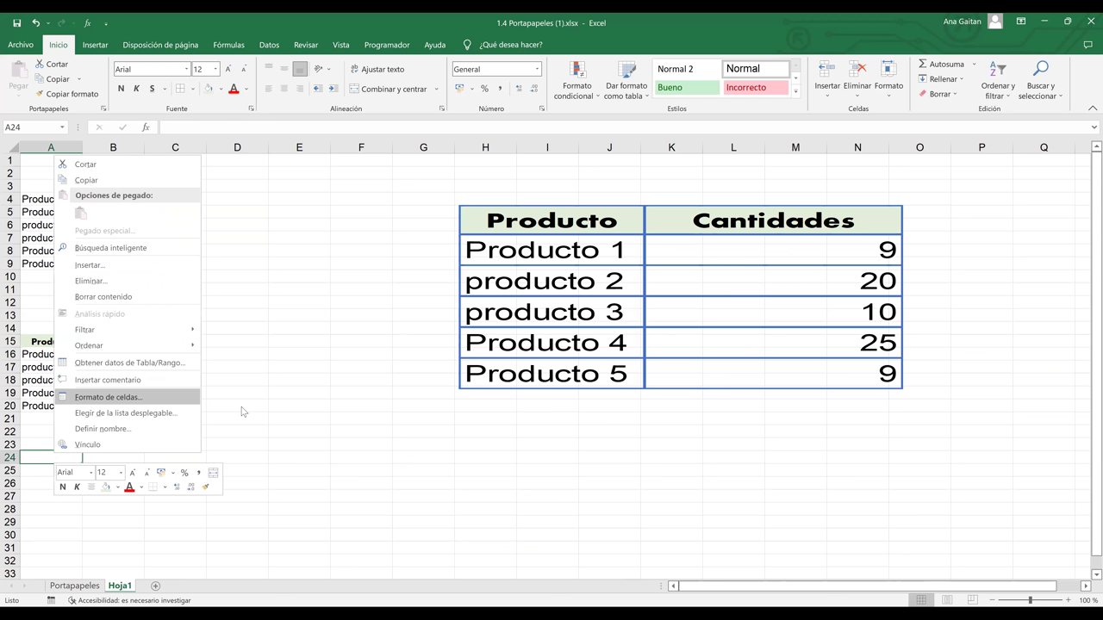
click(96, 587)
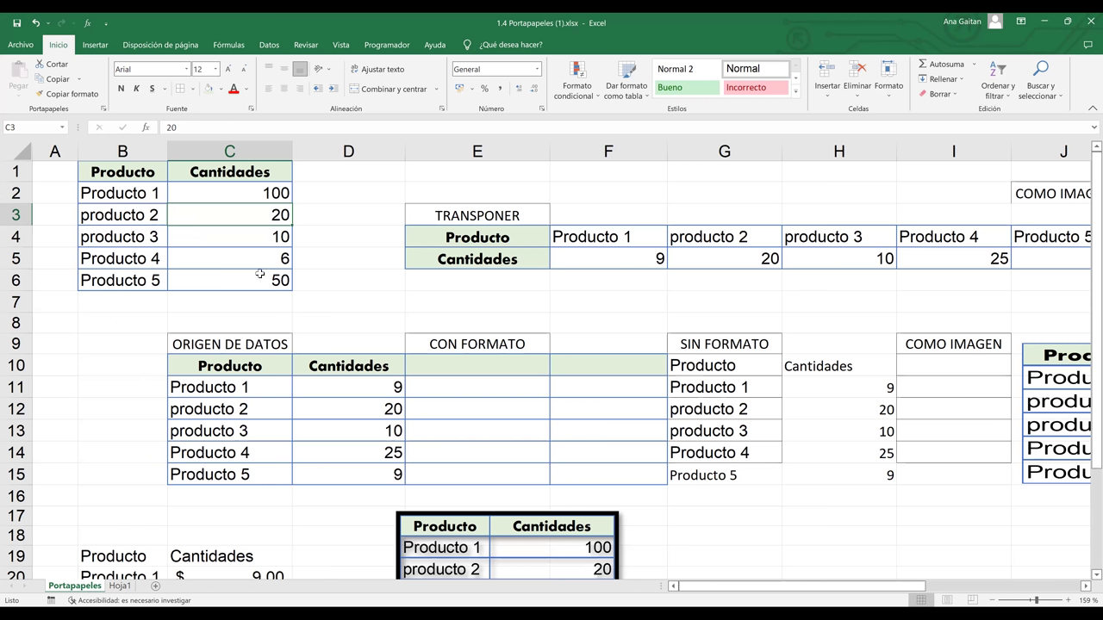
drag(120, 172, 259, 274)
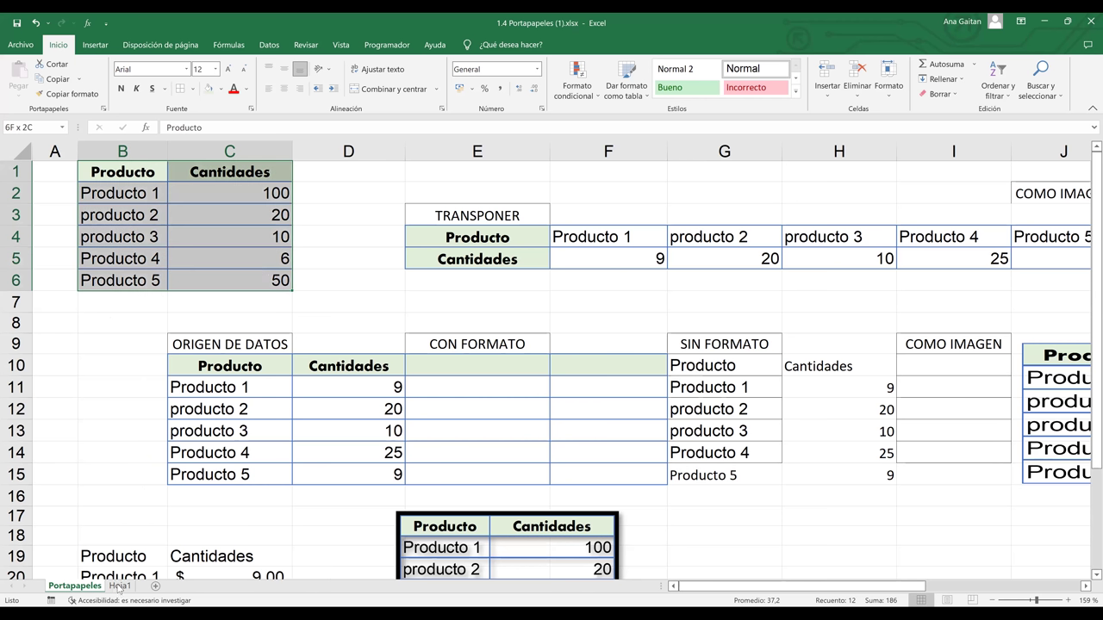
key(ctrl+c)
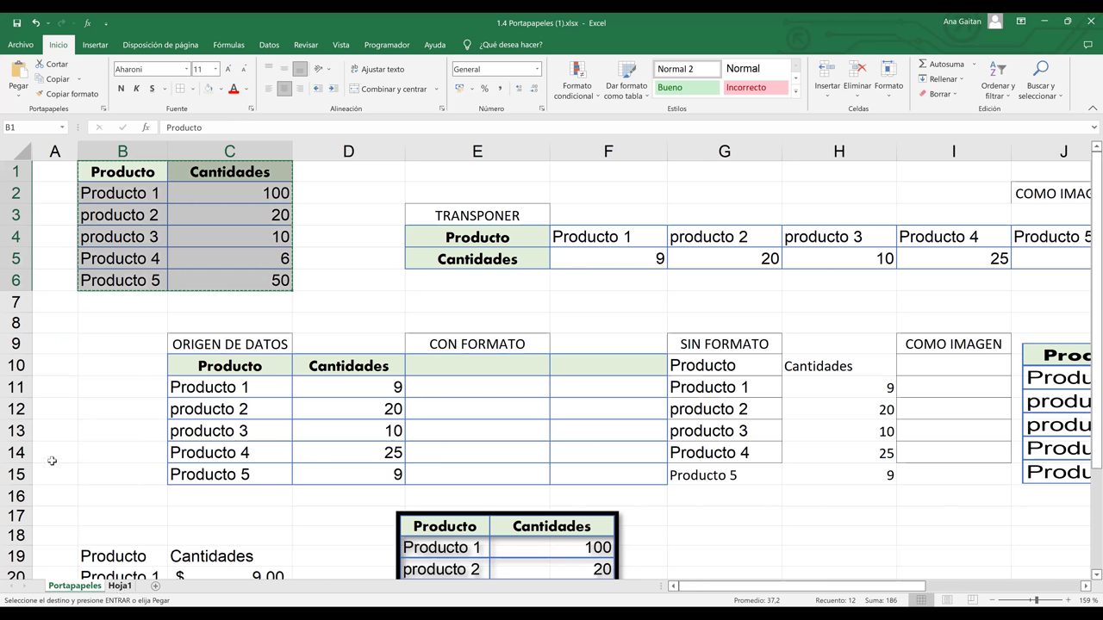
key(ctrl+Page_Down)
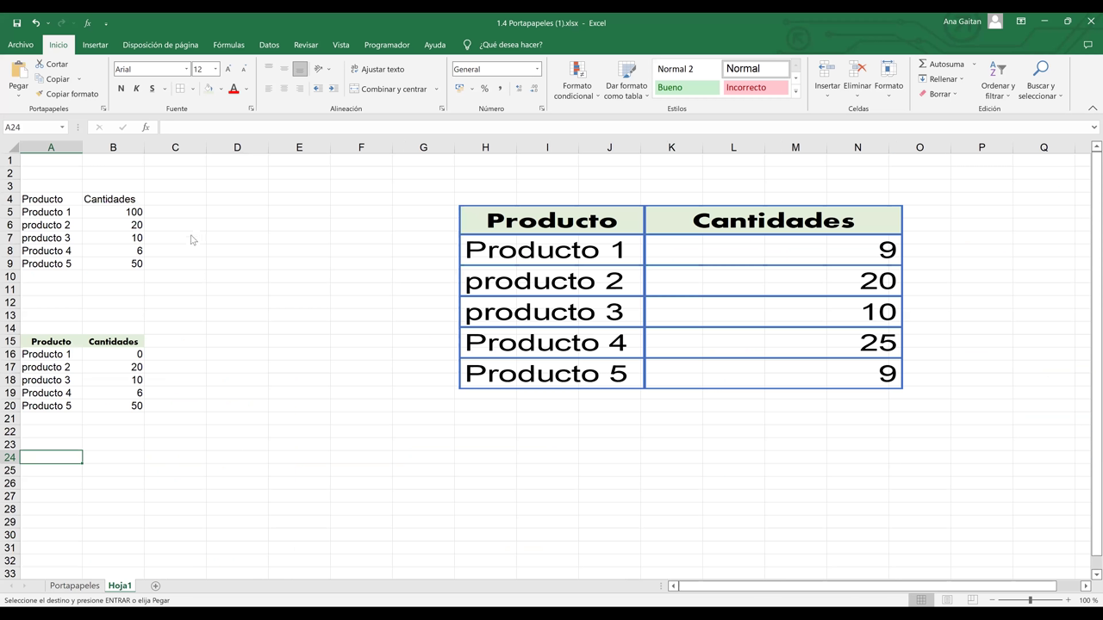
right_click(215, 354)
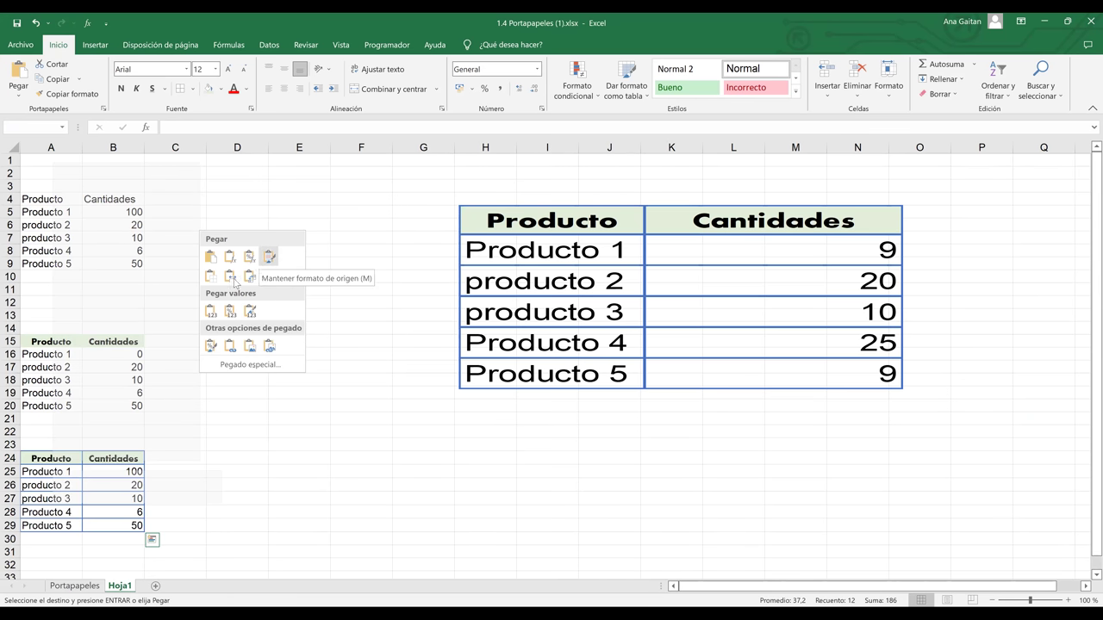
click(210, 347)
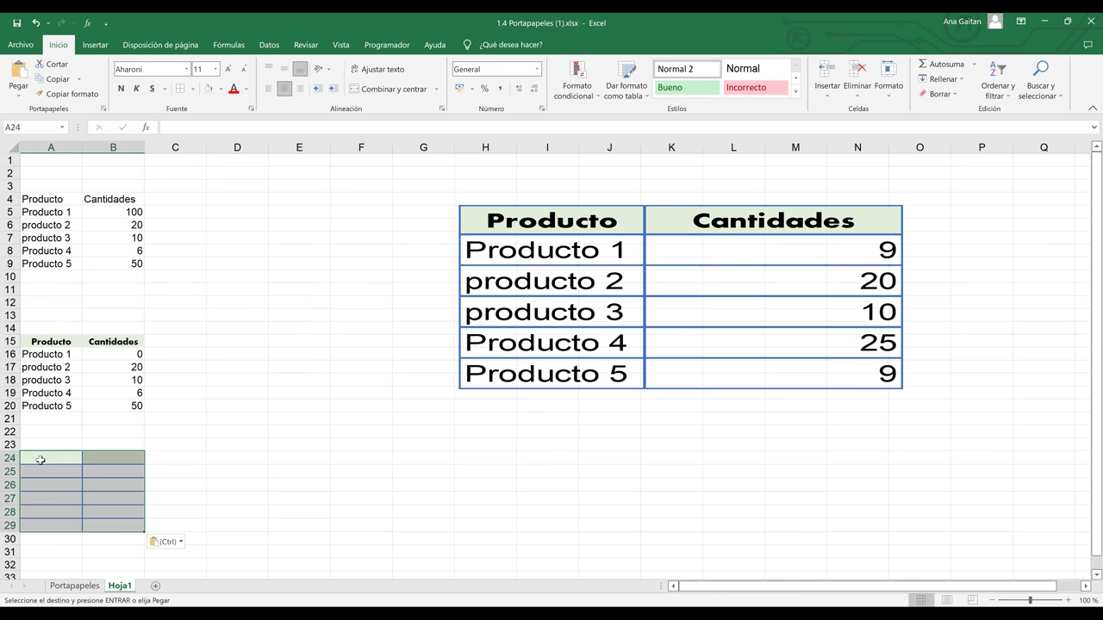
Paste the copied table as a link into the formatted range at A24 and check the reference in B25.
click(41, 465)
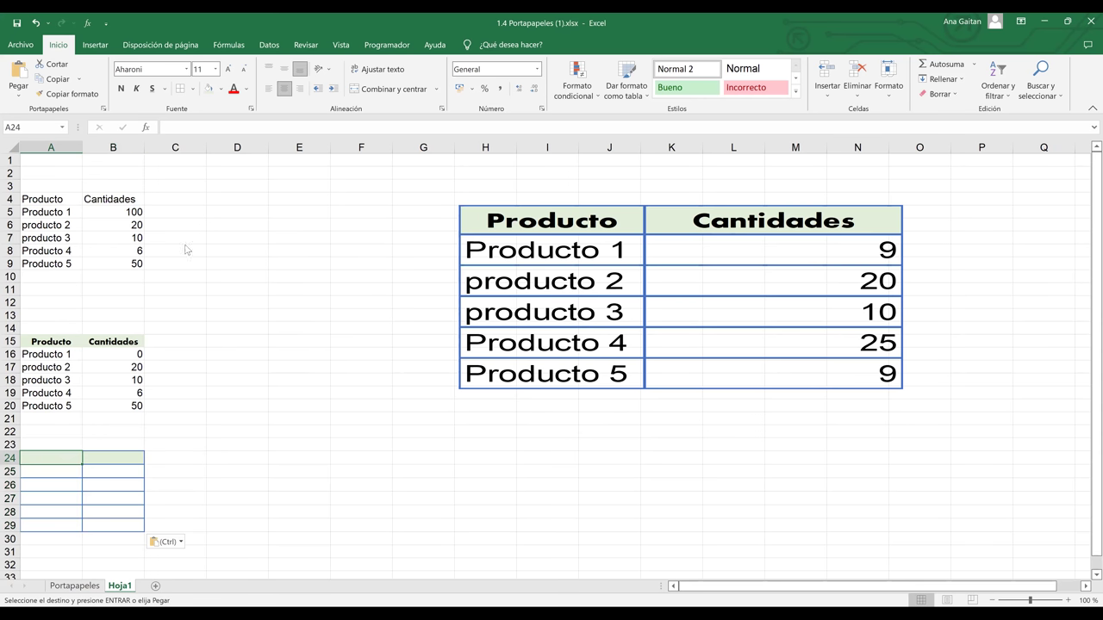
key(shift+F10)
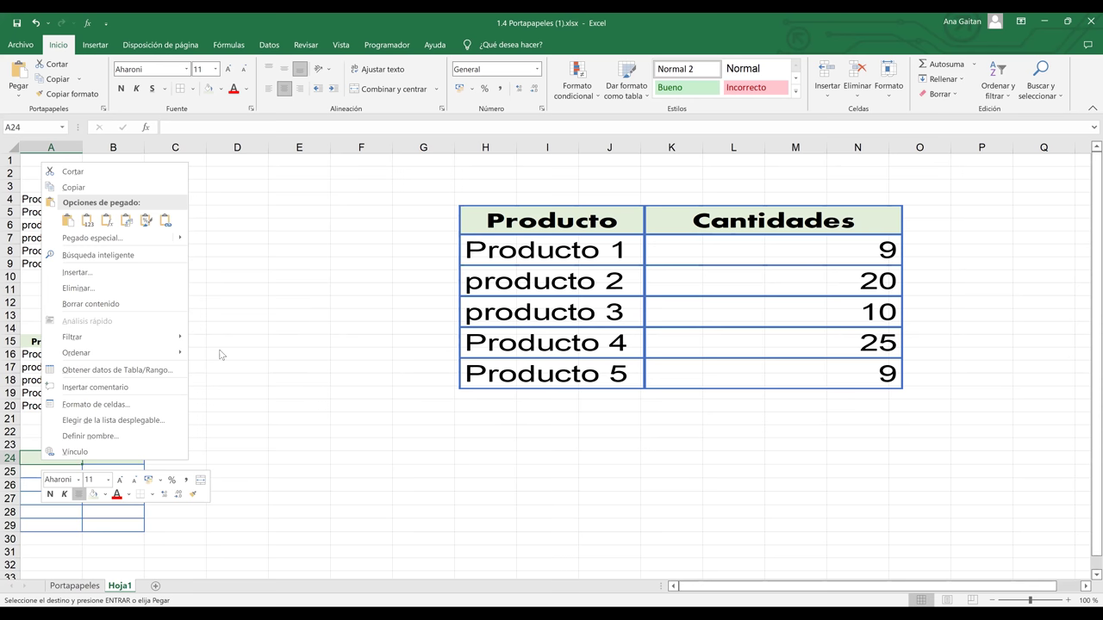
key(e)
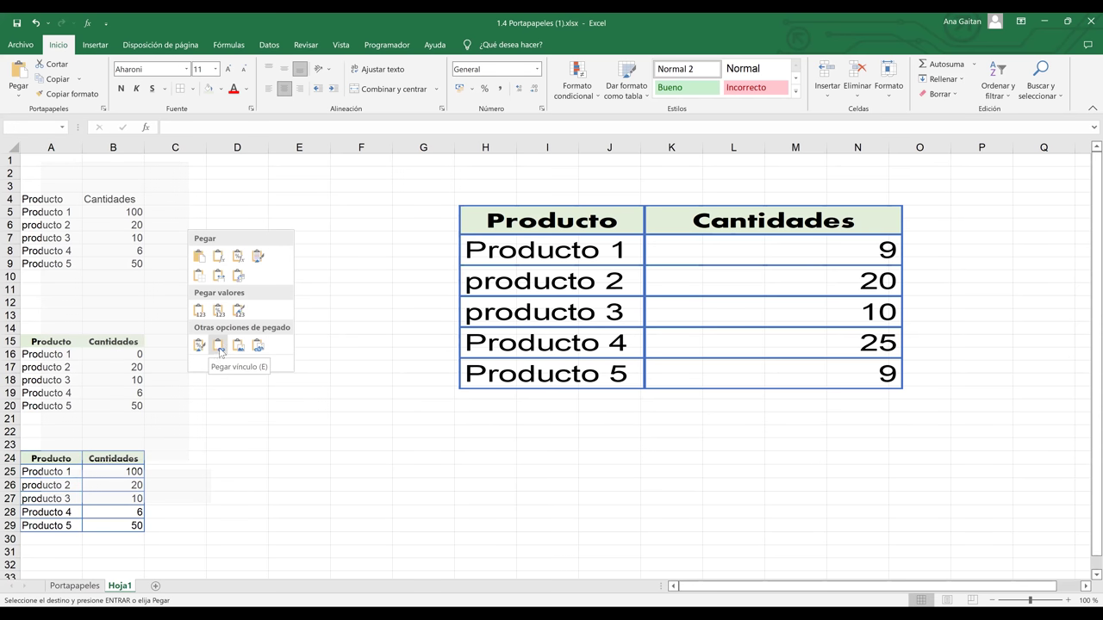
click(210, 472)
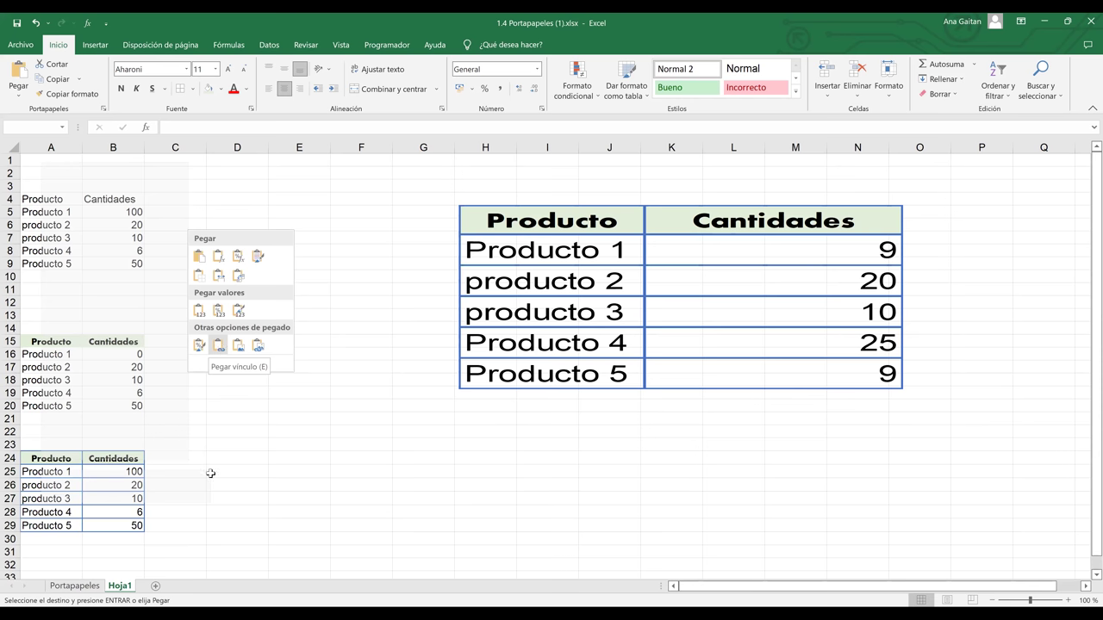
click(125, 472)
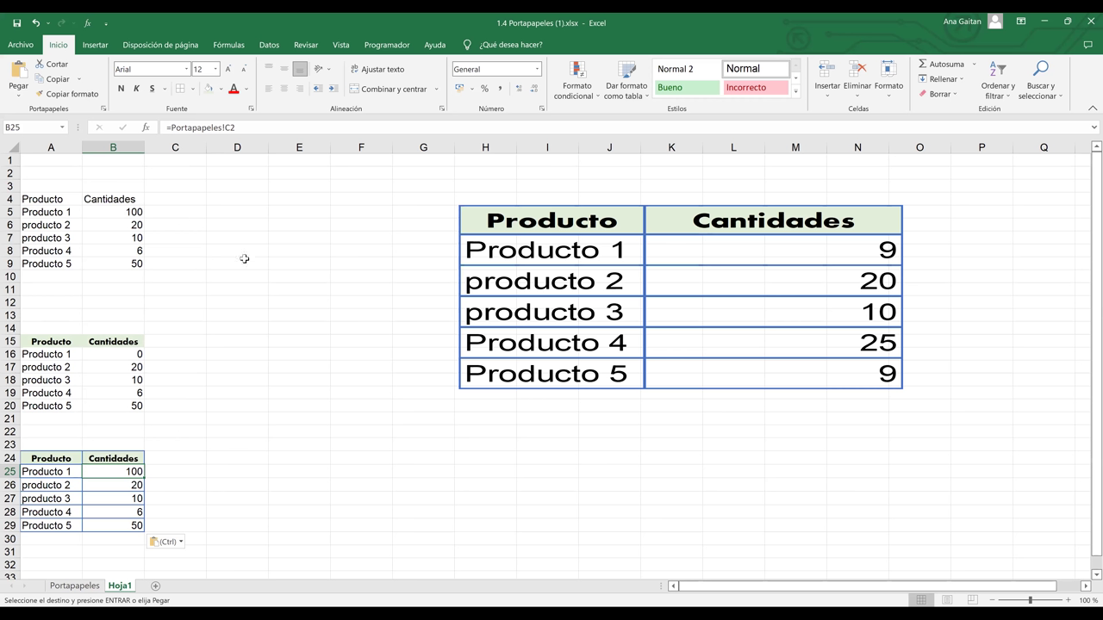
Set Producto 1's quantity in C2 of Portapapeles to 500 and examine the formatted linked table on Hoja1.
key(ctrl+Page_Up)
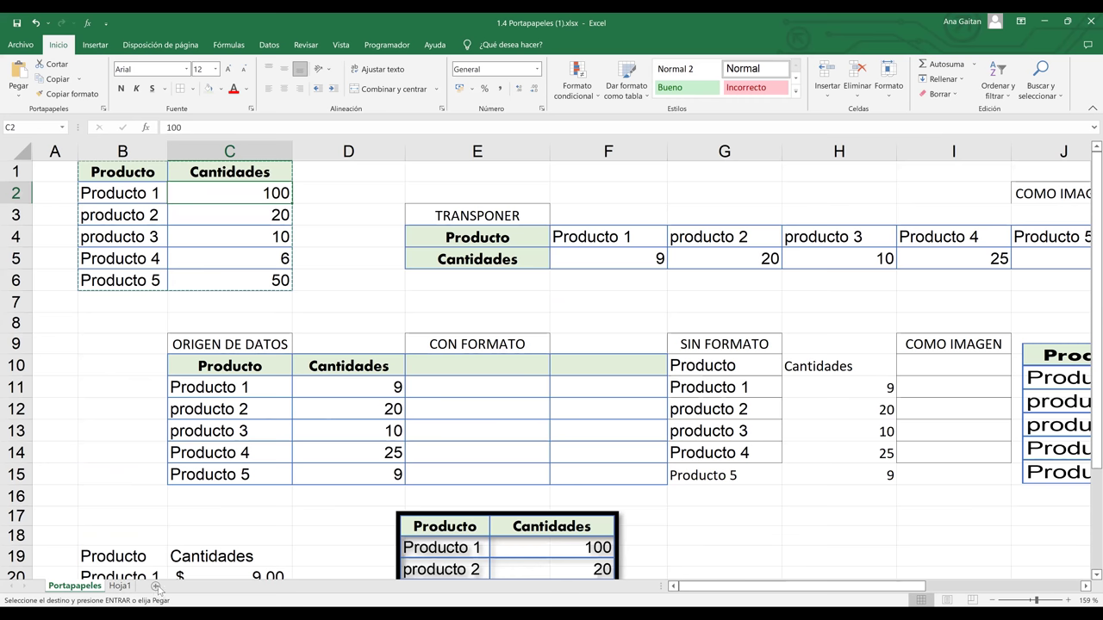
text(500)
key(Return)
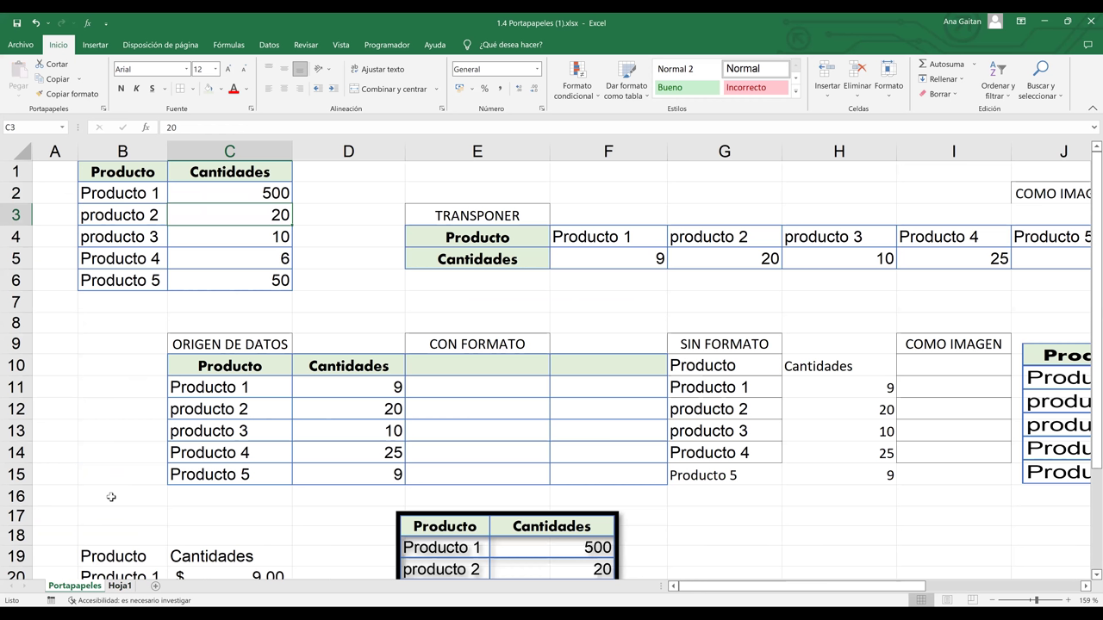
key(ctrl+Page_Down)
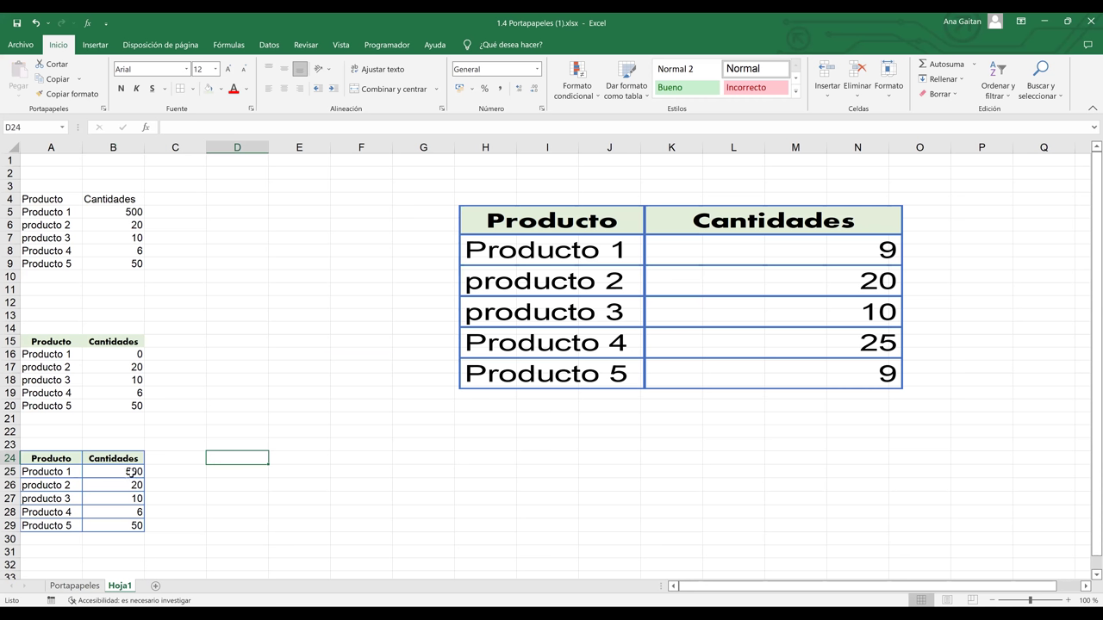
click(130, 471)
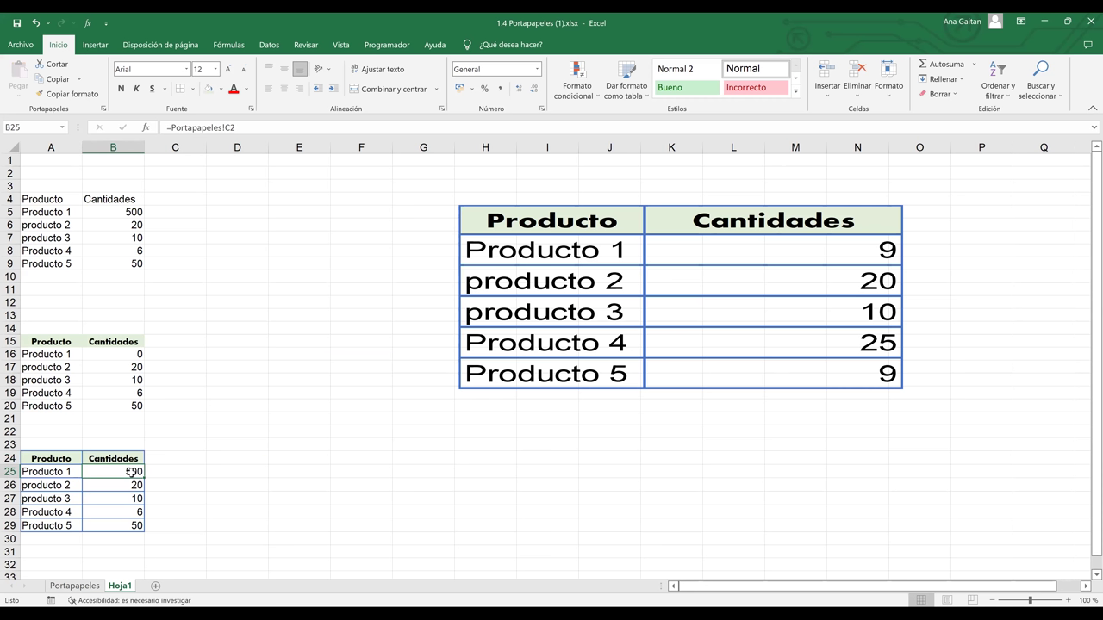
ctrl+scroll(450, 562, up, 5)
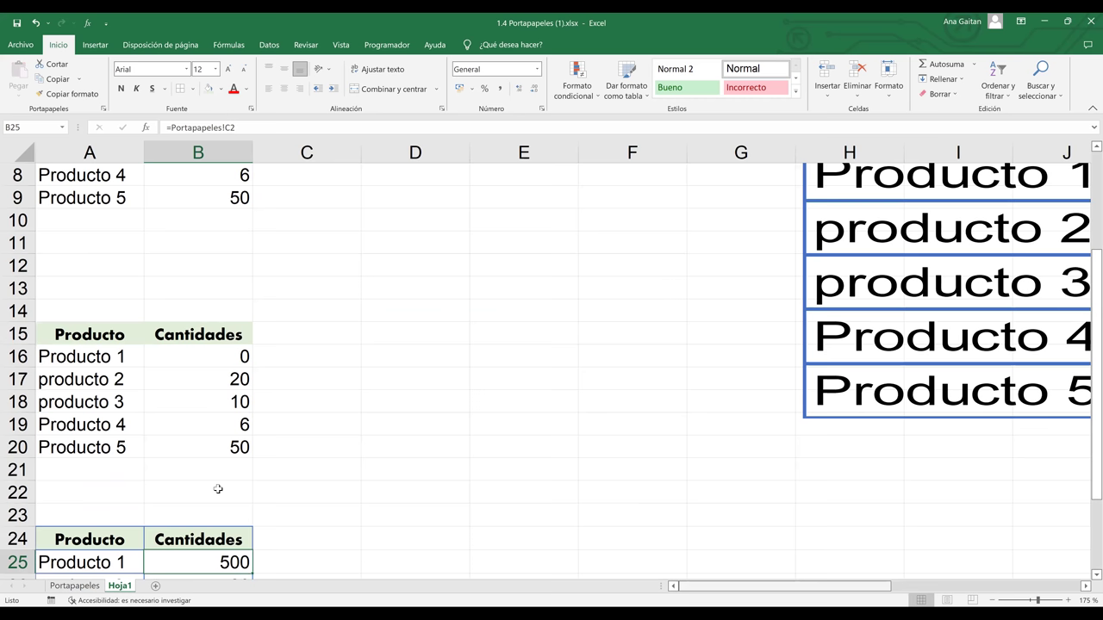
scroll(218, 489, down, 2)
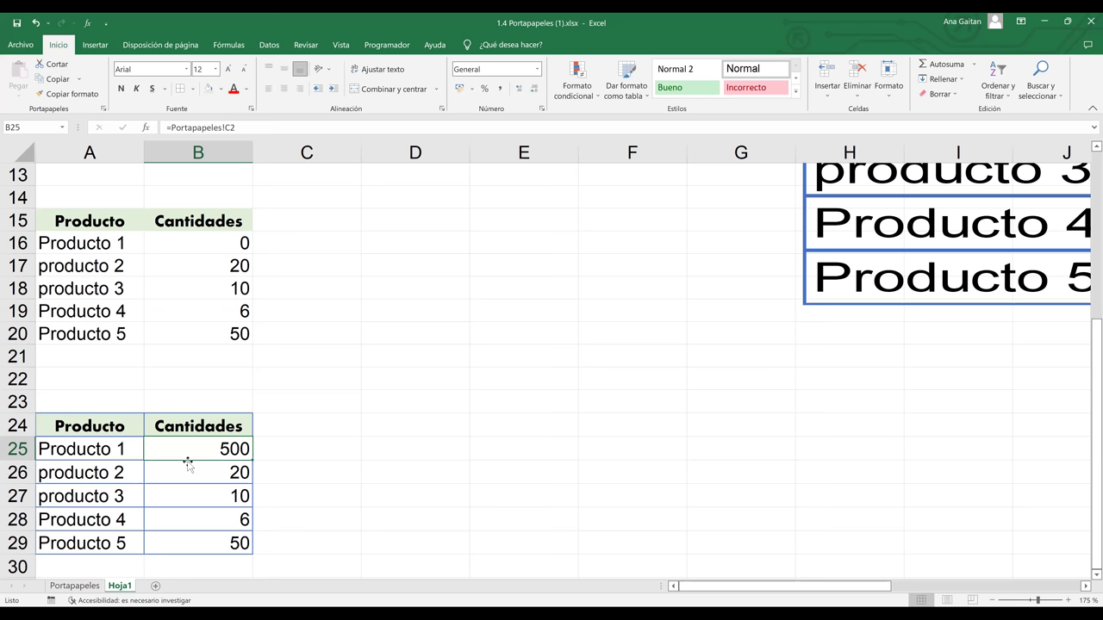
click(378, 497)
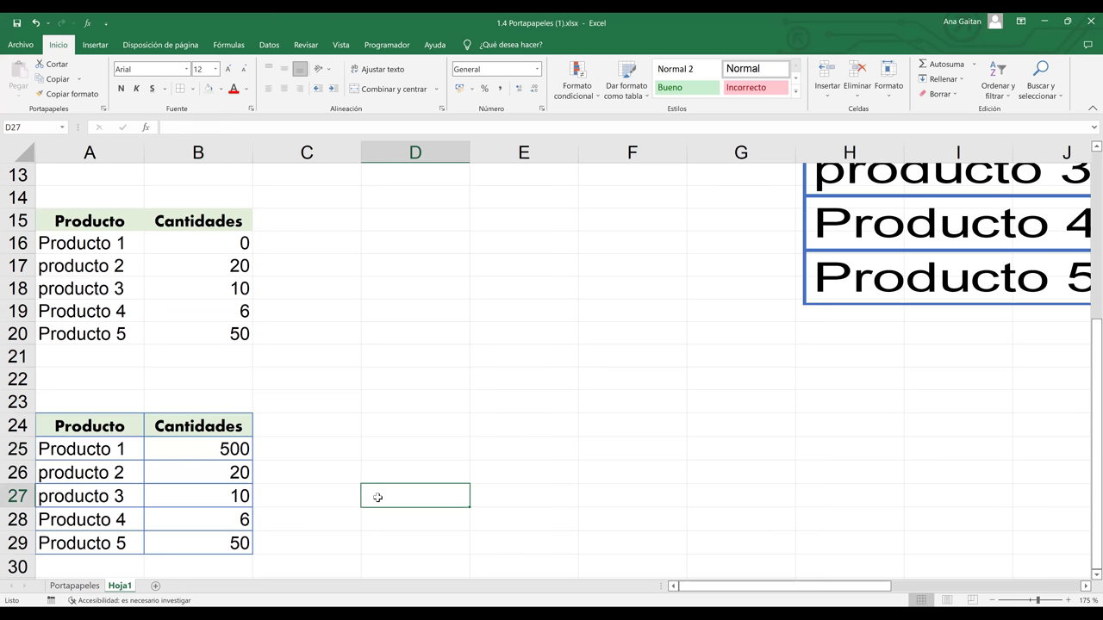